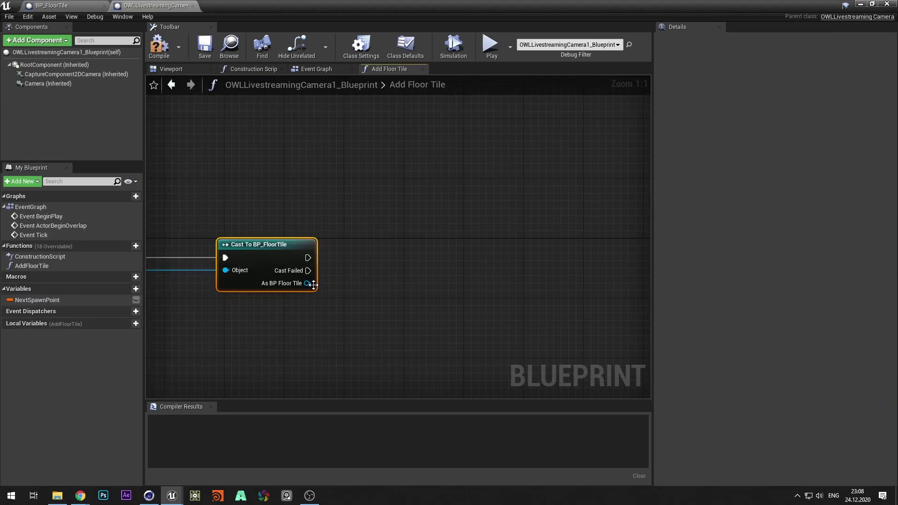
{"action": "left_click_drag", "start_coordinate": [311, 283], "coordinate": [409, 281]}
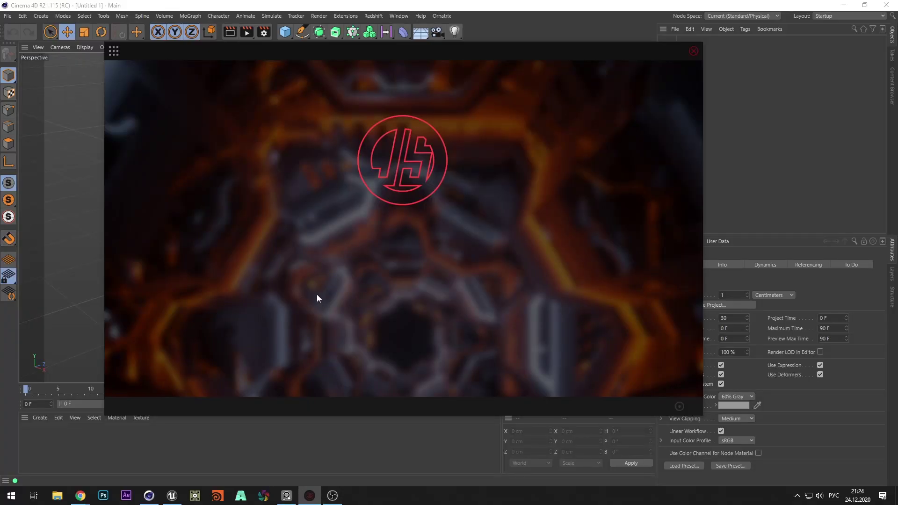
- Generate a displacement map in JSplacement: Classic with 380 iterations and a background brightness of 0
{"action": "left_click", "coordinate": [113, 50]}
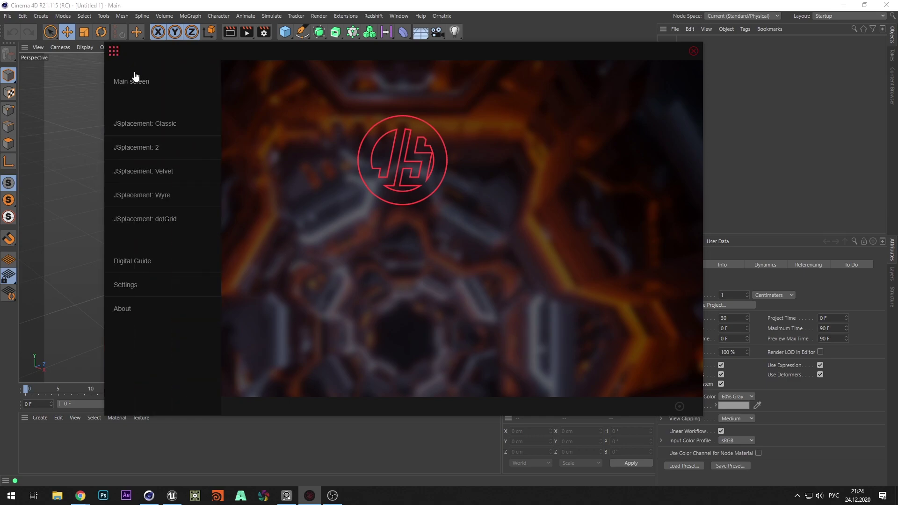
{"action": "left_click", "coordinate": [167, 131]}
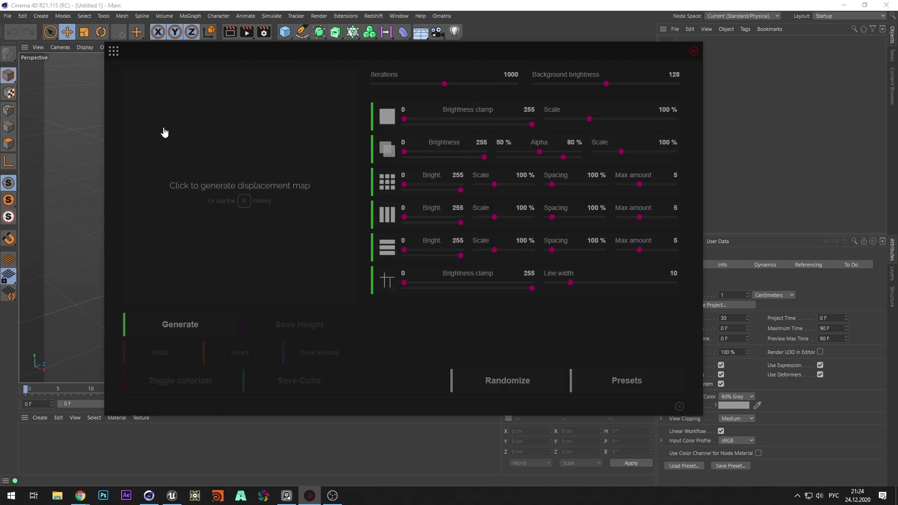
{"action": "left_click", "coordinate": [164, 132]}
{"action": "left_click", "coordinate": [400, 85]}
{"action": "left_click", "coordinate": [535, 84]}
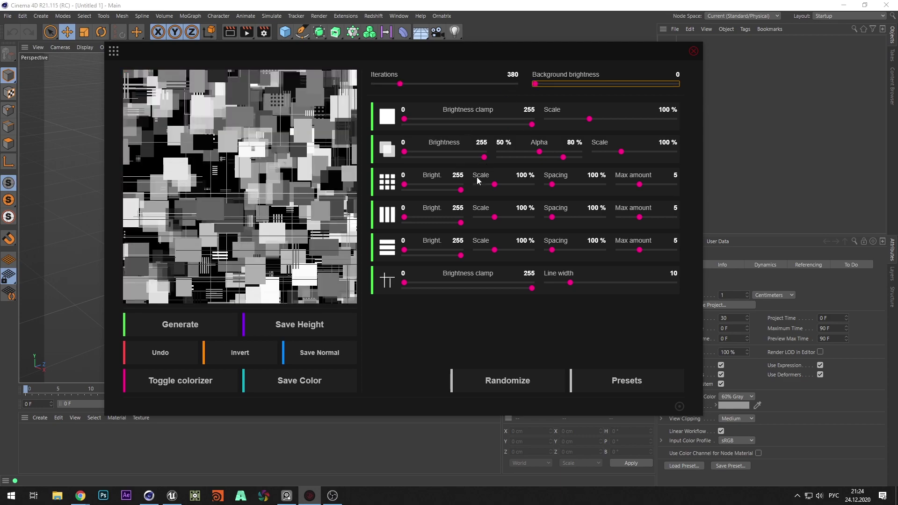
- Set the square grid's max amount to 10 and the upper brightness of the vertical and horizontal bars to 0
{"action": "left_click_drag", "start_coordinate": [639, 185], "coordinate": [675, 185]}
{"action": "left_click_drag", "start_coordinate": [461, 223], "coordinate": [403, 223]}
{"action": "left_click_drag", "start_coordinate": [460, 256], "coordinate": [403, 255]}
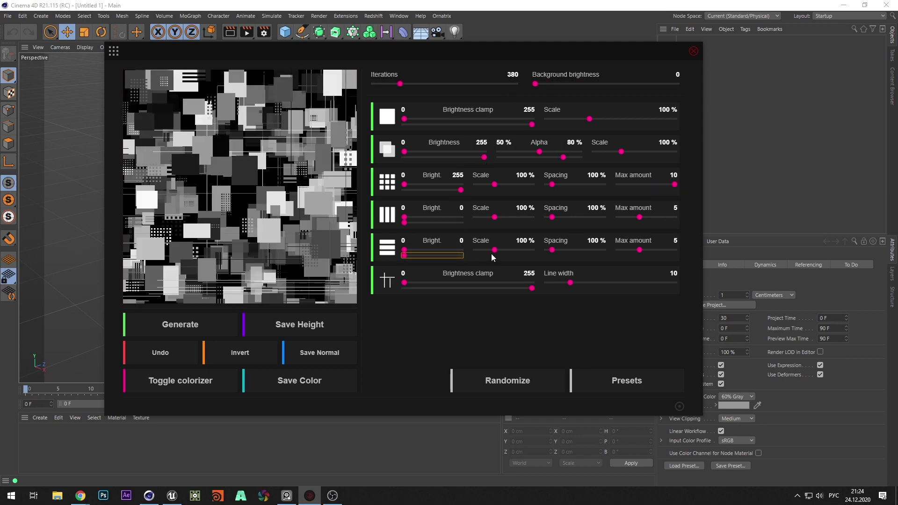
{"action": "left_click", "coordinate": [295, 326]}
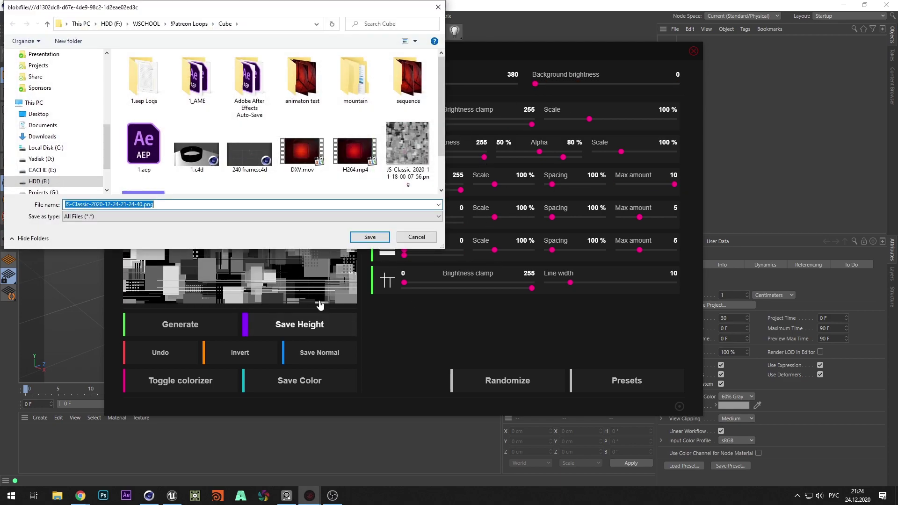
{"action": "left_click", "coordinate": [368, 235]}
{"action": "left_click", "coordinate": [316, 356]}
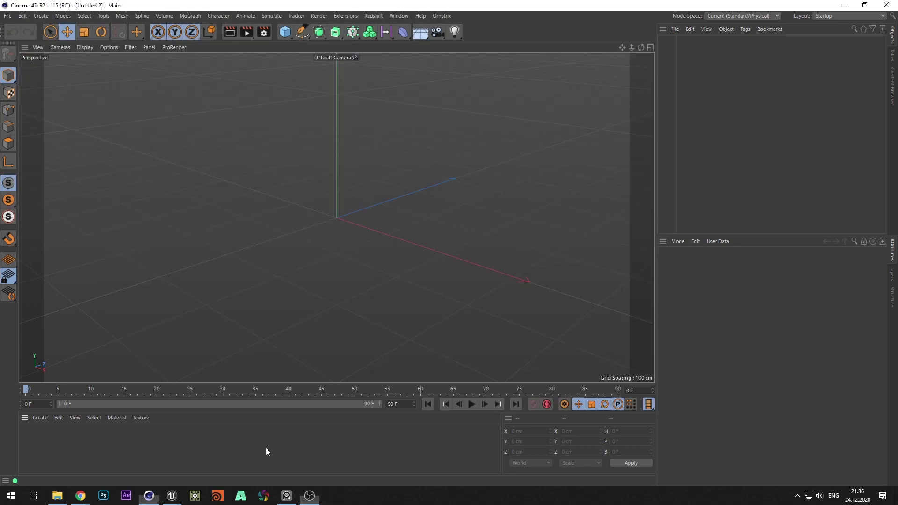
- Add a cube with Z size 400 cm, segments 200, 200 and 400 in X, Y and Z, and separate surfaces
{"action": "left_click", "coordinate": [284, 32]}
{"action": "left_click", "coordinate": [360, 45]}
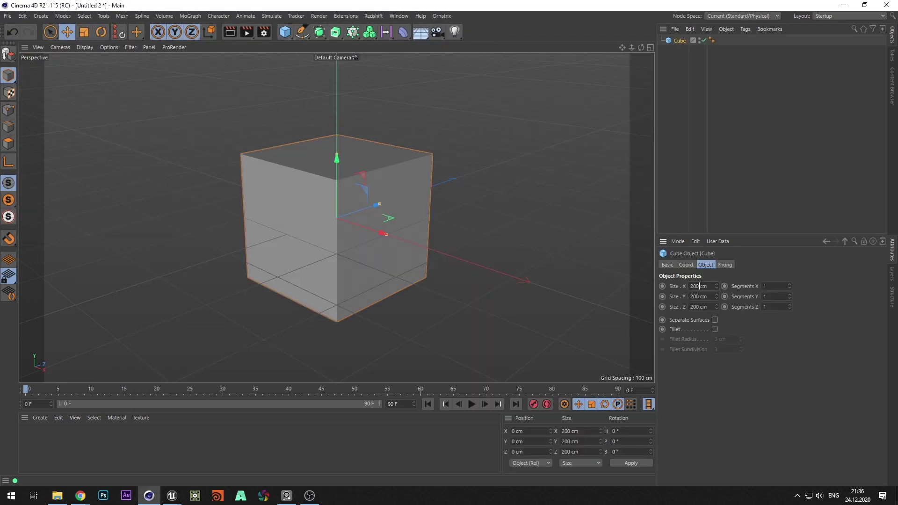
{"action": "left_click", "coordinate": [705, 307]}
{"action": "type", "text": "400"}
{"action": "key", "text": "Return"}
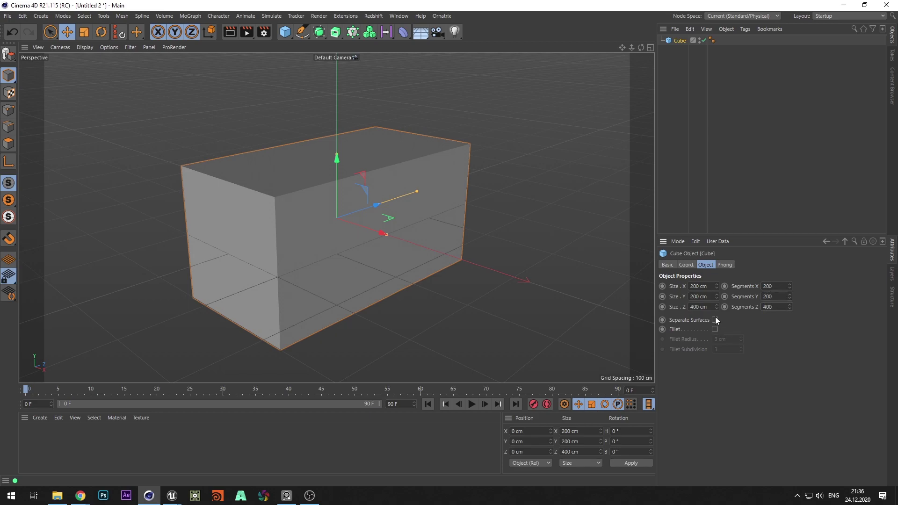
- Add a Displacer deformer as a child of the cube
{"action": "key", "text": "shift+c"}
{"action": "type", "text": "displa"}
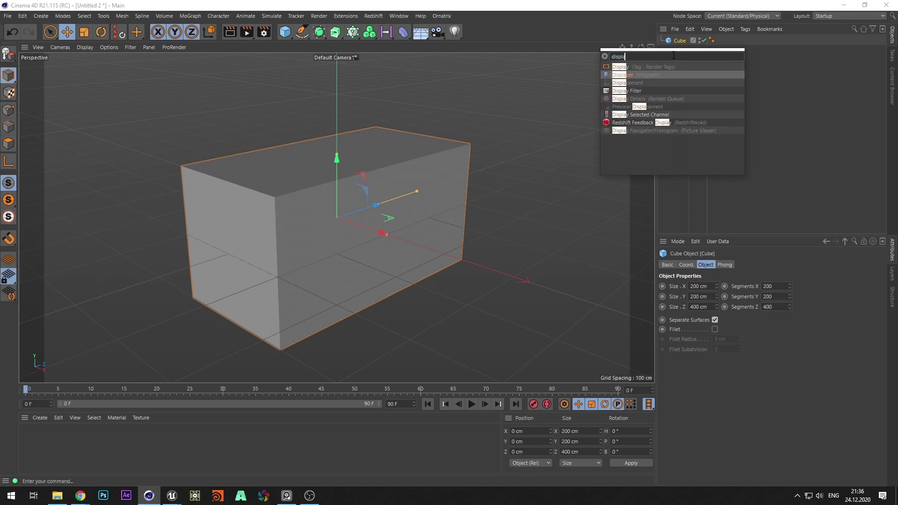
{"action": "left_click", "coordinate": [655, 75], "text": "shift"}
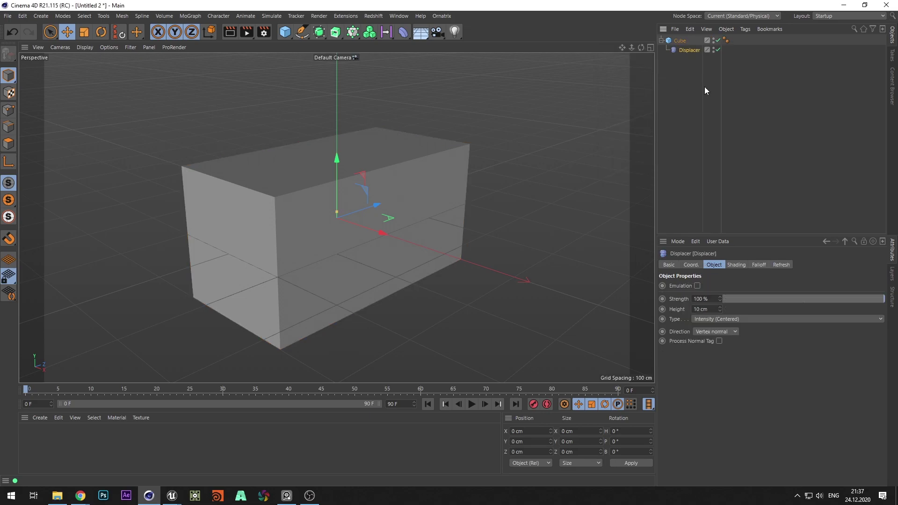
{"action": "left_click", "coordinate": [742, 266]}
{"action": "left_click", "coordinate": [877, 295]}
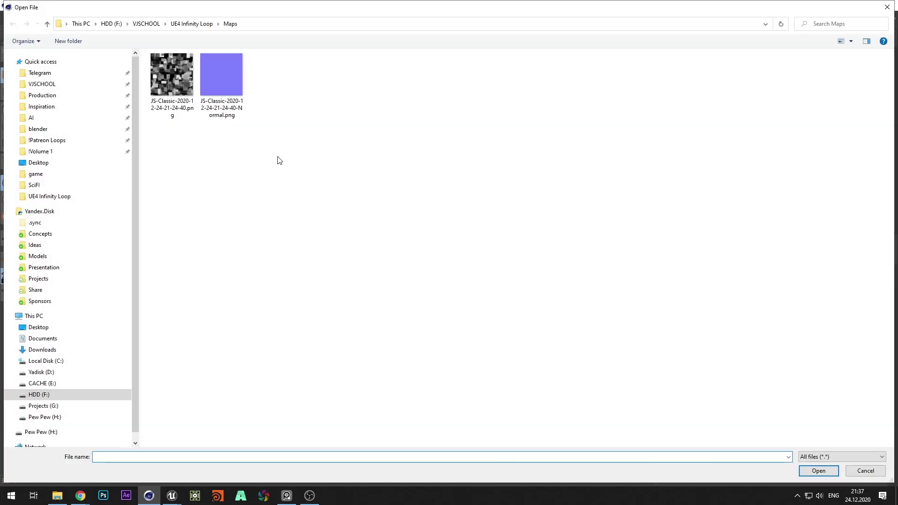
{"action": "double_click", "coordinate": [173, 76]}
{"action": "left_click", "coordinate": [517, 288]}
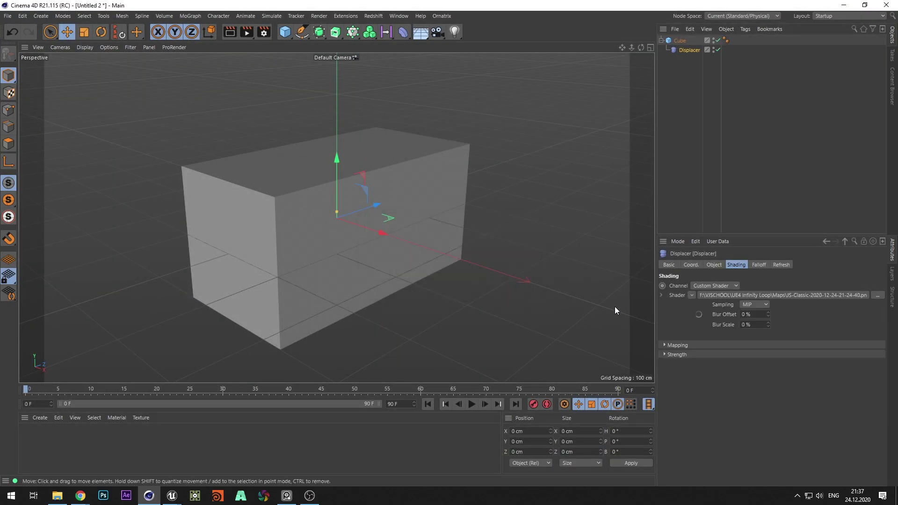
- Set the Displacer's strength to -20 % and its height to 20 cm
{"action": "left_click", "coordinate": [713, 265]}
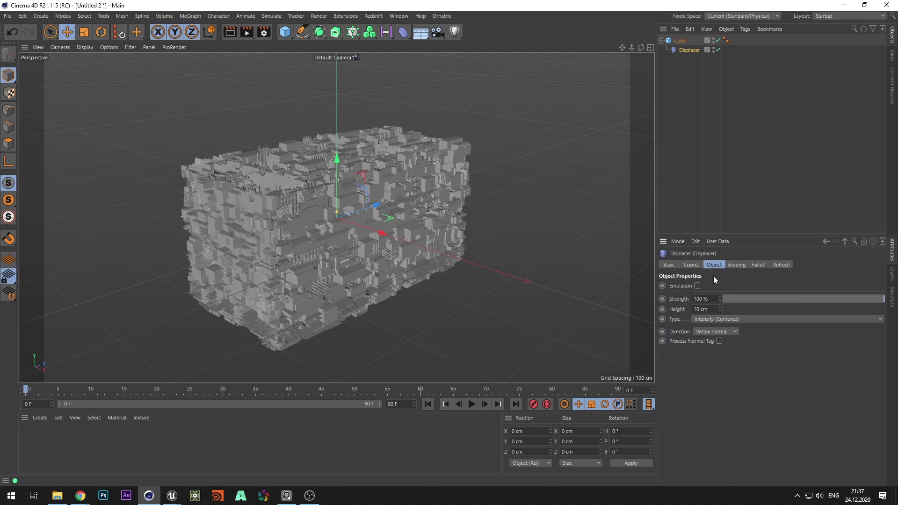
{"action": "type", "text": "-20"}
{"action": "left_click", "coordinate": [709, 309]}
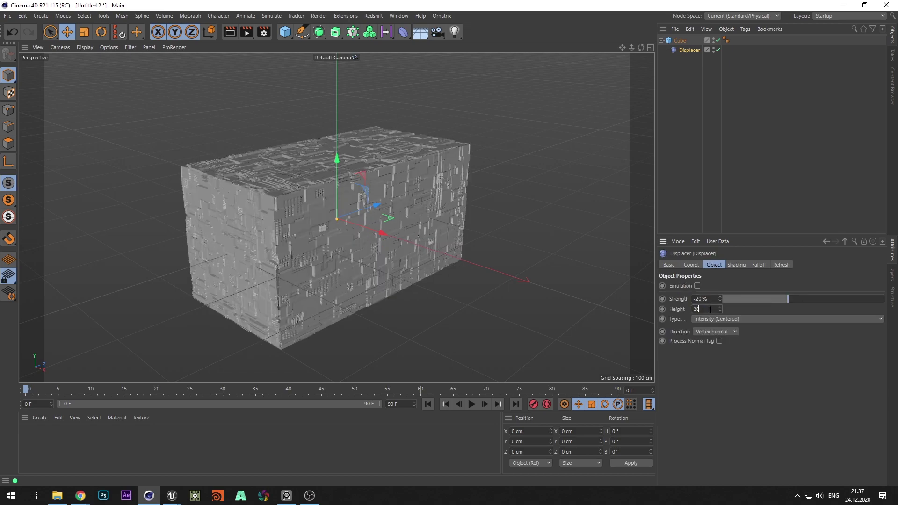
{"action": "key", "text": "Return"}
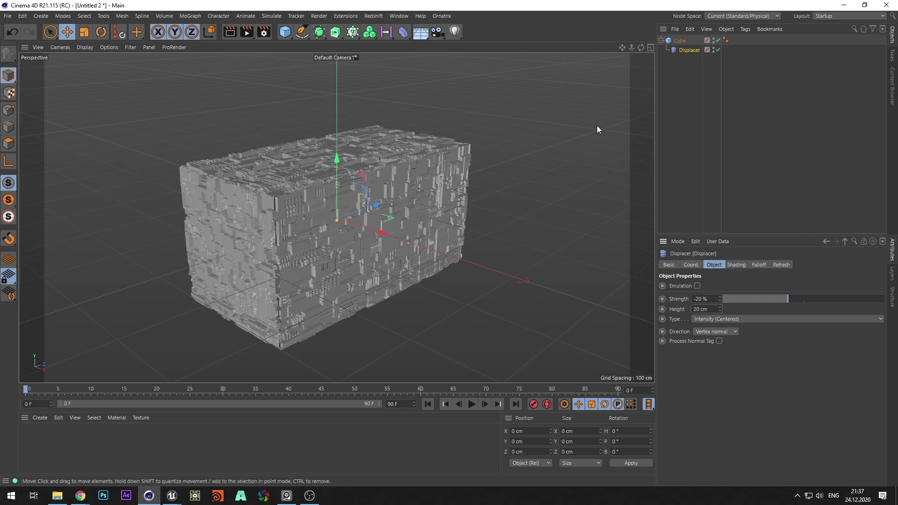
- Make the displaced cube editable and delete its two end faces to leave an open tunnel
{"action": "left_click", "coordinate": [677, 42]}
{"action": "key", "text": "c"}
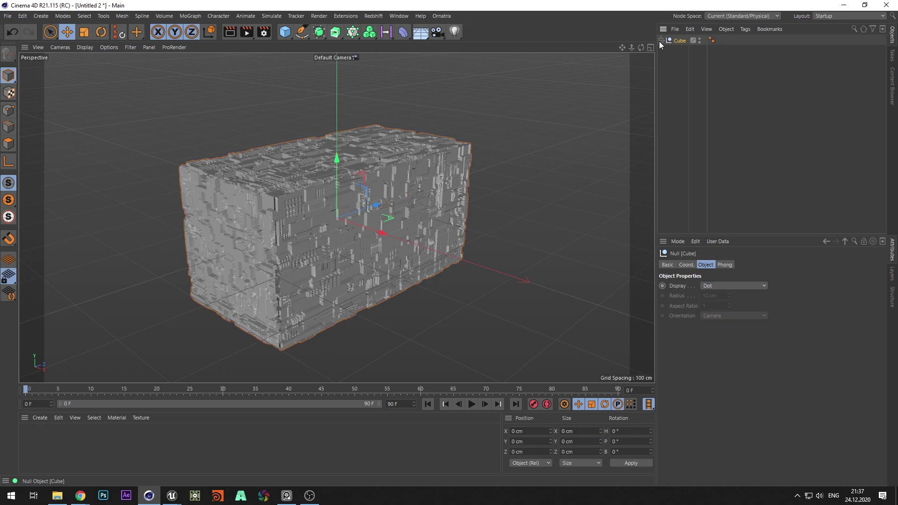
{"action": "left_click", "coordinate": [659, 41]}
{"action": "left_click", "coordinate": [227, 239]}
{"action": "key", "text": "Delete"}
{"action": "left_click_drag", "start_coordinate": [227, 239], "coordinate": [331, 185], "text": "alt"}
{"action": "left_click", "coordinate": [324, 188]}
{"action": "key", "text": "Delete"}
- Select all polygons of the four remaining tunnel faces and reverse their normals
{"action": "left_click", "coordinate": [686, 78]}
{"action": "left_click", "coordinate": [686, 50], "text": "shift"}
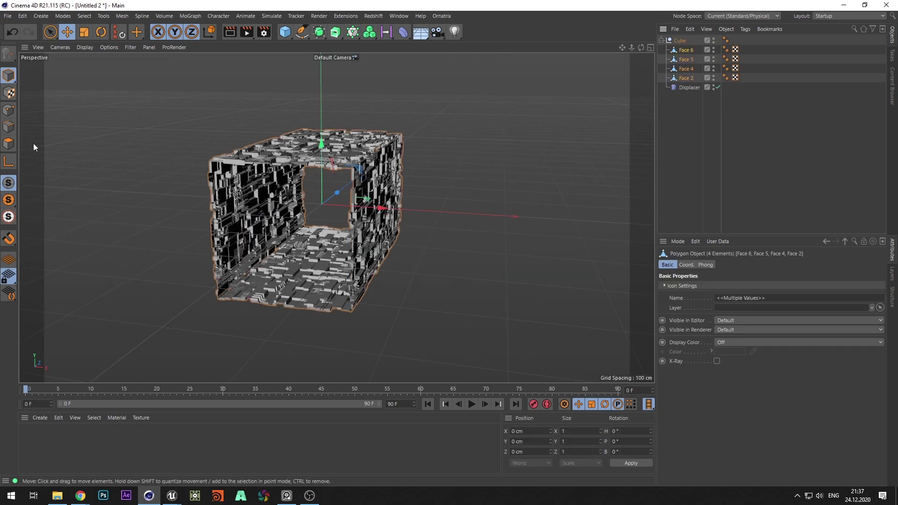
{"action": "left_click", "coordinate": [8, 143]}
{"action": "key", "text": "ctrl+a"}
{"action": "right_click", "coordinate": [272, 214]}
{"action": "left_click", "coordinate": [316, 288]}
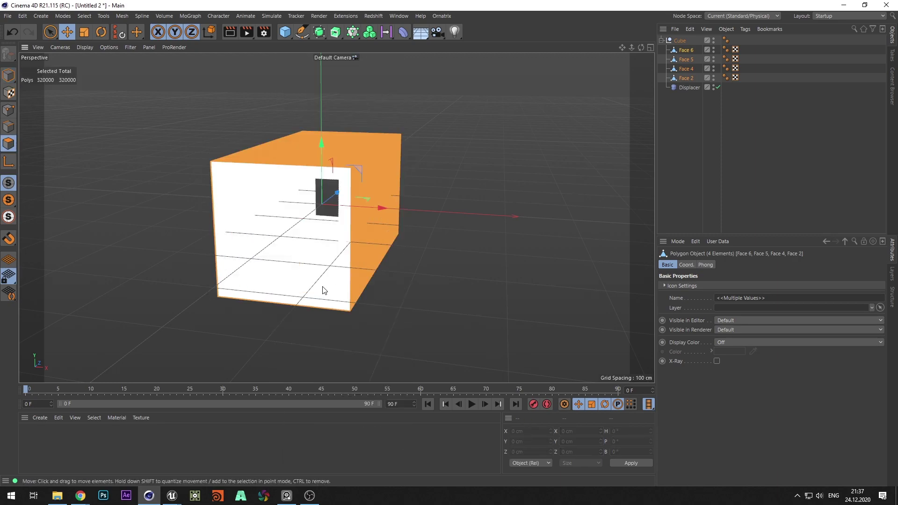
- Merge the tunnel faces and the Displacer into one object with Connect Objects + Delete, and return to model mode
{"action": "key", "text": "ctrl+a"}
{"action": "right_click", "coordinate": [680, 157]}
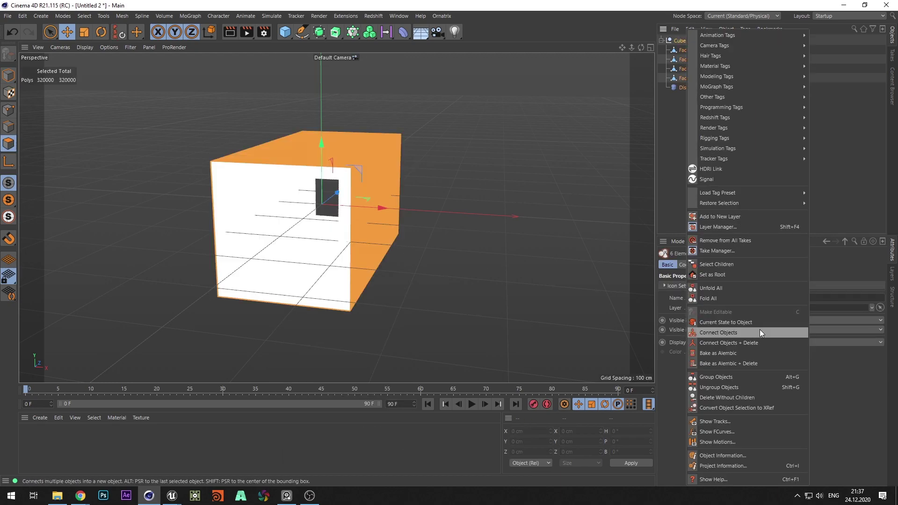
{"action": "left_click", "coordinate": [757, 340]}
{"action": "left_click", "coordinate": [8, 75]}
{"action": "left_click", "coordinate": [557, 137]}
{"action": "scroll", "coordinate": [316, 210], "scroll_direction": "up", "scroll_amount": 5}
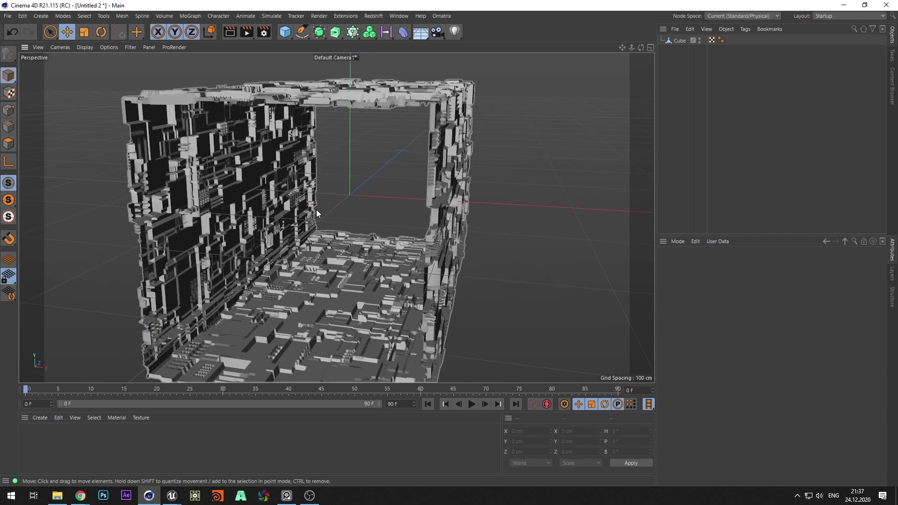
{"action": "left_click_drag", "start_coordinate": [316, 210], "coordinate": [359, 197], "text": "alt"}
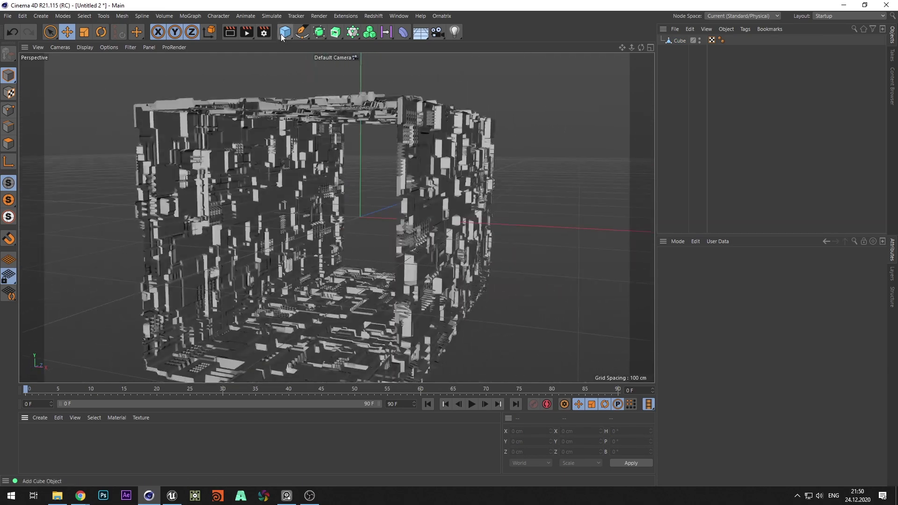
- Add a new cube and a Cloner, and make the cube a child of the Cloner
{"action": "left_click", "coordinate": [285, 32]}
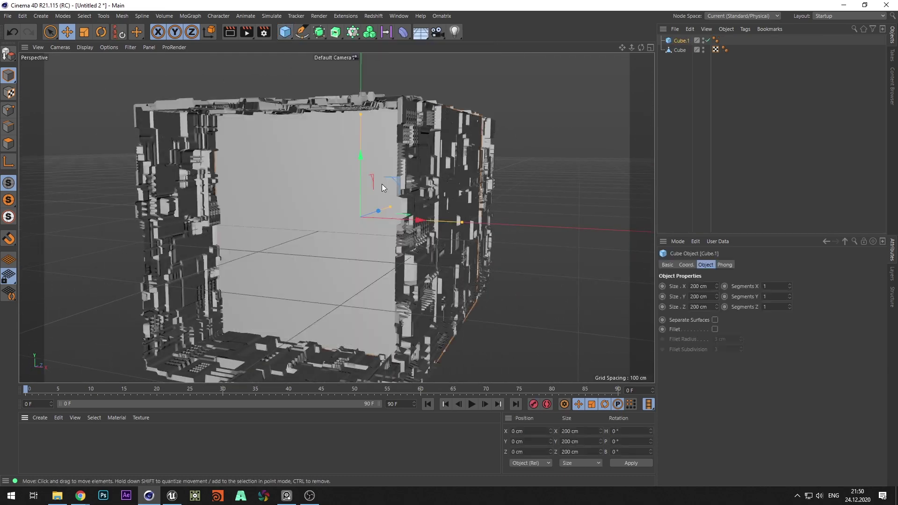
{"action": "key", "text": "shift+c"}
{"action": "type", "text": "clo"}
{"action": "key", "text": "Return"}
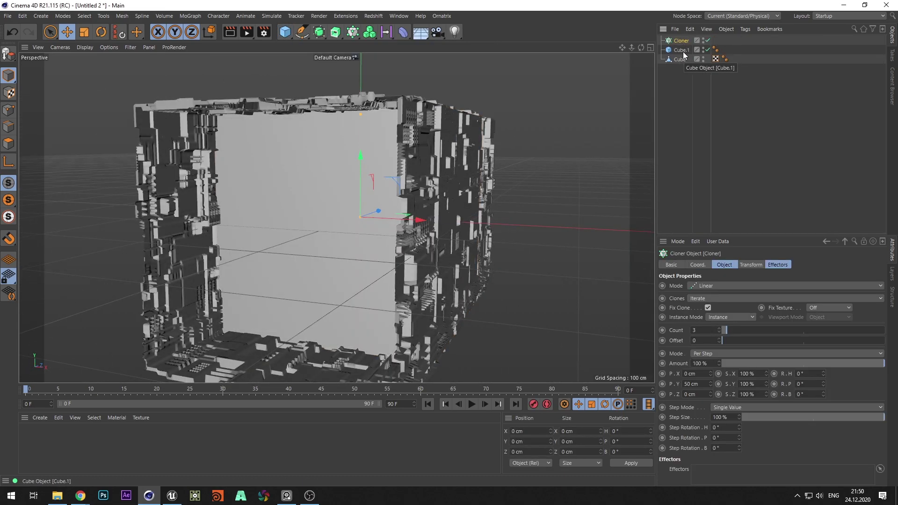
{"action": "left_click_drag", "start_coordinate": [683, 54], "coordinate": [680, 40]}
- Set the Cloner's transform scale to 0.025 in X, Y and Z
{"action": "left_click", "coordinate": [750, 265]}
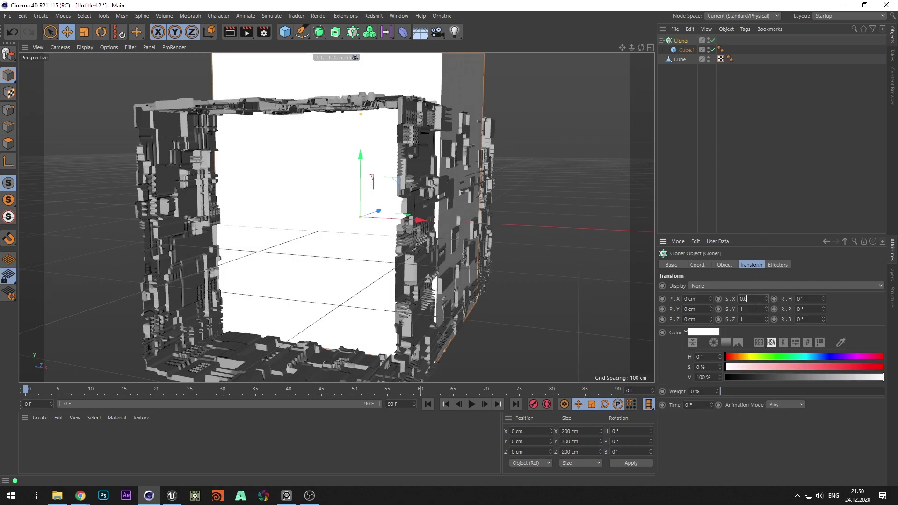
{"action": "key", "text": "ctrl+c"}
{"action": "key", "text": "Tab"}
{"action": "key", "text": "ctrl+v"}
{"action": "key", "text": "Tab"}
{"action": "key", "text": "ctrl+v"}
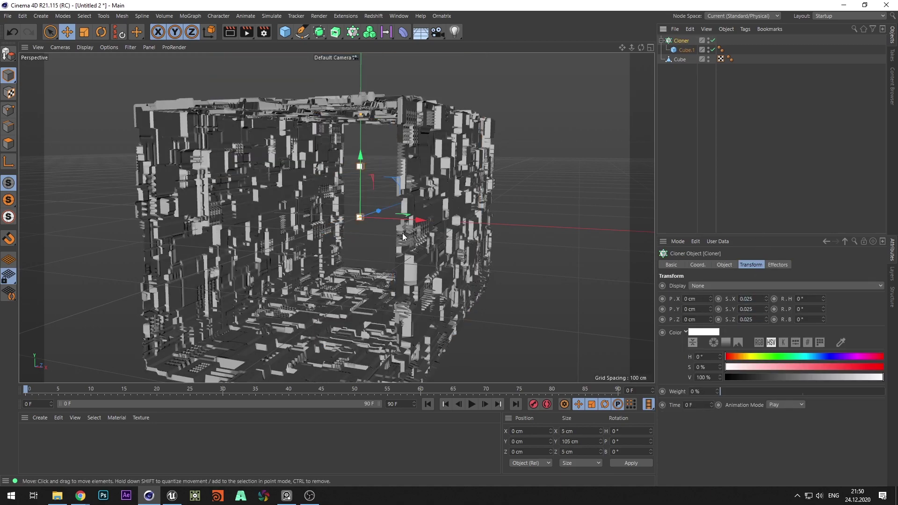
- Switch the Cloner to Grid Array with counts 3, 1 and 3, and rotate it 90° in bank
{"action": "left_click", "coordinate": [724, 265]}
{"action": "left_click", "coordinate": [715, 285]}
{"action": "left_click", "coordinate": [712, 296]}
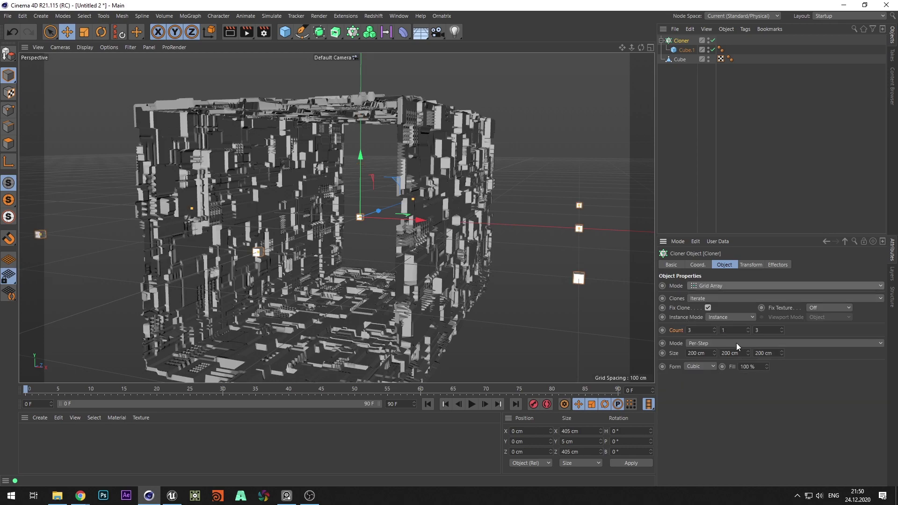
{"action": "key", "text": "r"}
{"action": "left_click_drag", "start_coordinate": [387, 192], "coordinate": [397, 258]}
- Set the Cloner's grid spacing to 50 cm in X and 80 cm in Z, with counts 4, 1 and 8
{"action": "left_click", "coordinate": [681, 42]}
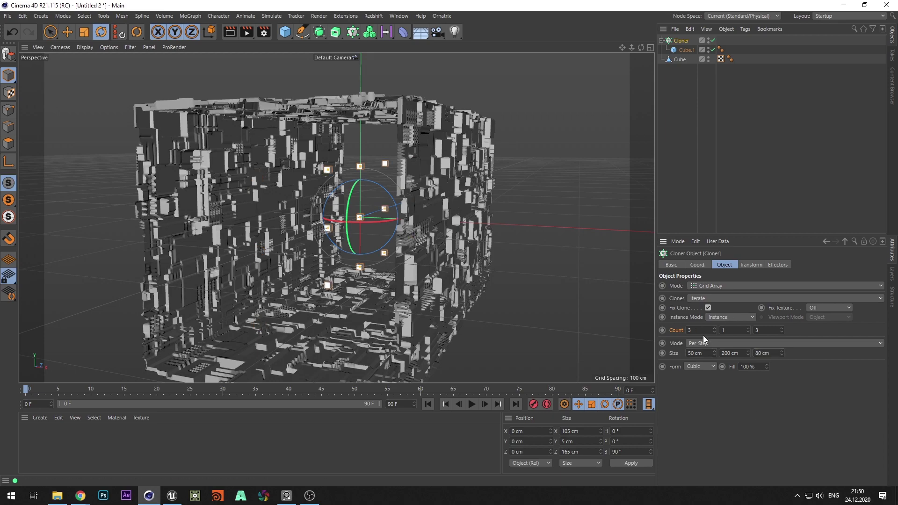
{"action": "type", "text": "8"}
{"action": "key", "text": "Return"}
- Move the Cloner to about X -92 cm at the tunnel's side wall and set its Z spacing to 50 cm
{"action": "left_click", "coordinate": [67, 33]}
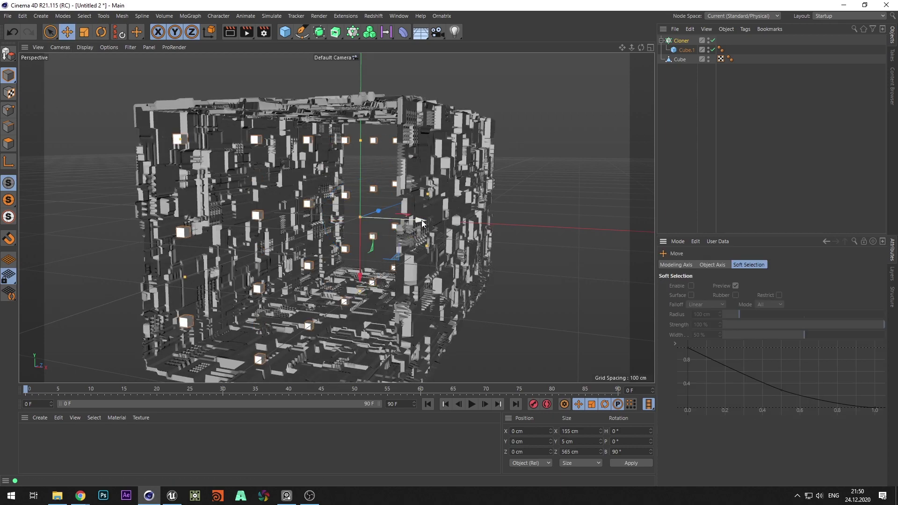
{"action": "left_click_drag", "start_coordinate": [417, 224], "coordinate": [337, 221]}
{"action": "left_click", "coordinate": [683, 43]}
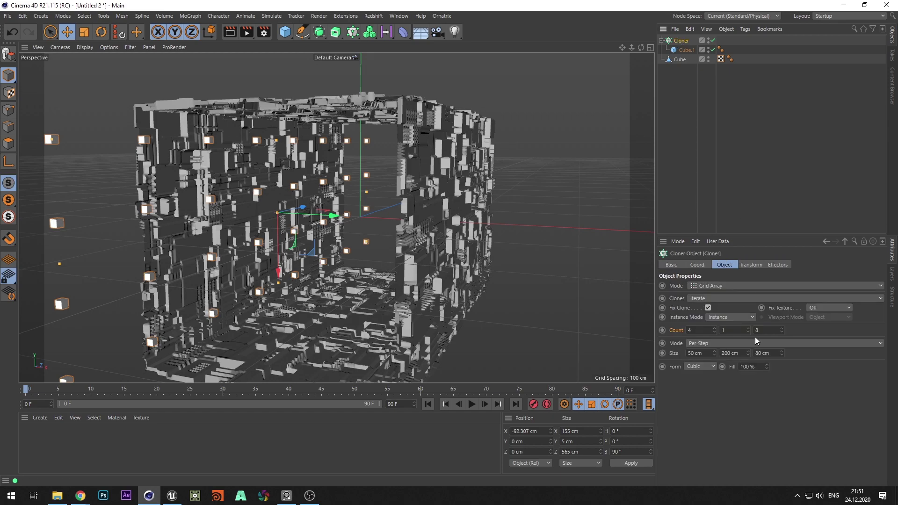
{"action": "key", "text": "Return"}
{"action": "left_click", "coordinate": [547, 271]}
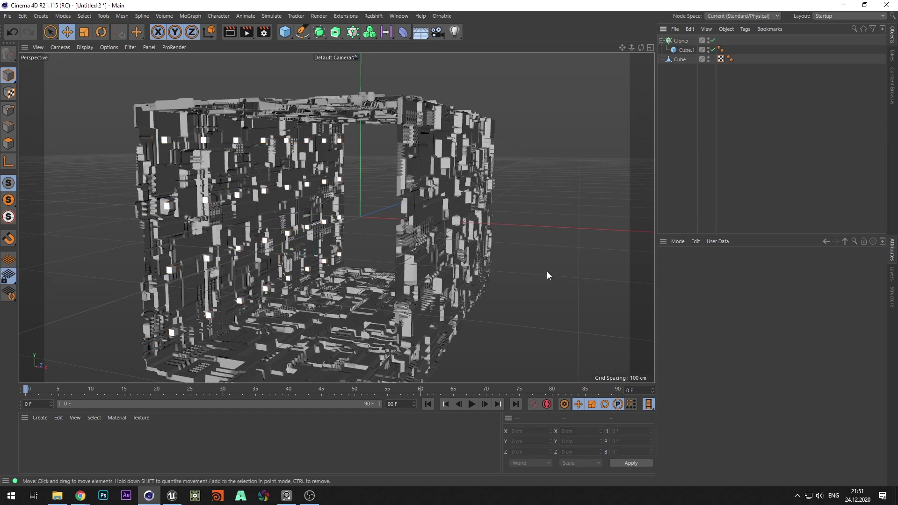
- Add a second cube inside the Cloner and create two materials, one red and one blue
{"action": "left_click", "coordinate": [307, 269]}
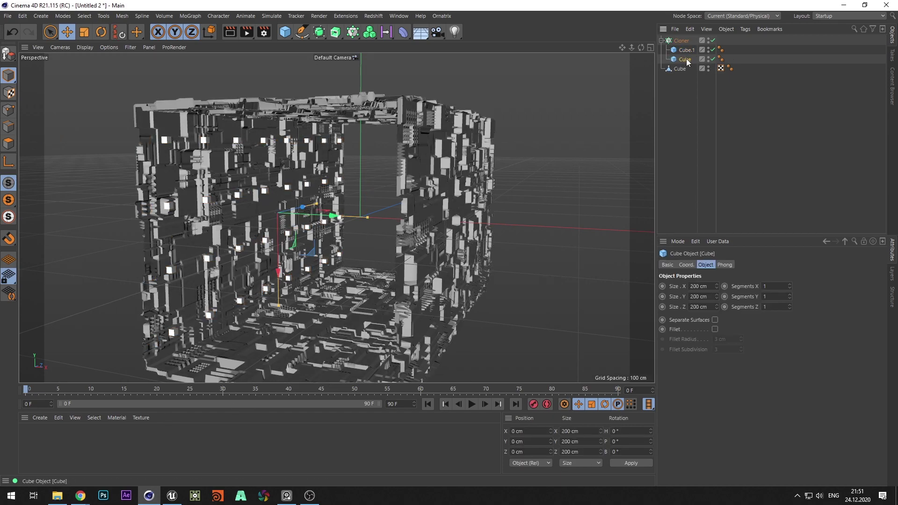
{"action": "double_click", "coordinate": [49, 434]}
{"action": "double_click", "coordinate": [72, 454]}
{"action": "double_click", "coordinate": [46, 451]}
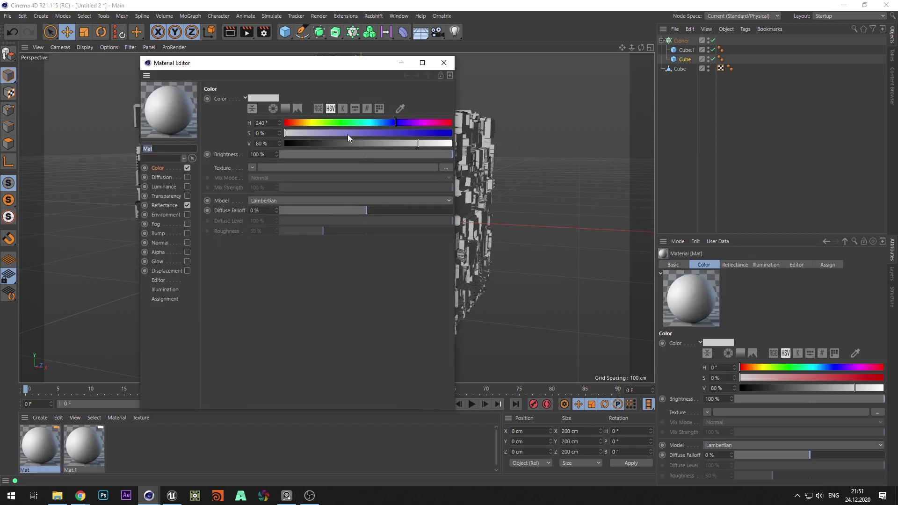
{"action": "left_click_drag", "start_coordinate": [346, 135], "coordinate": [402, 134]}
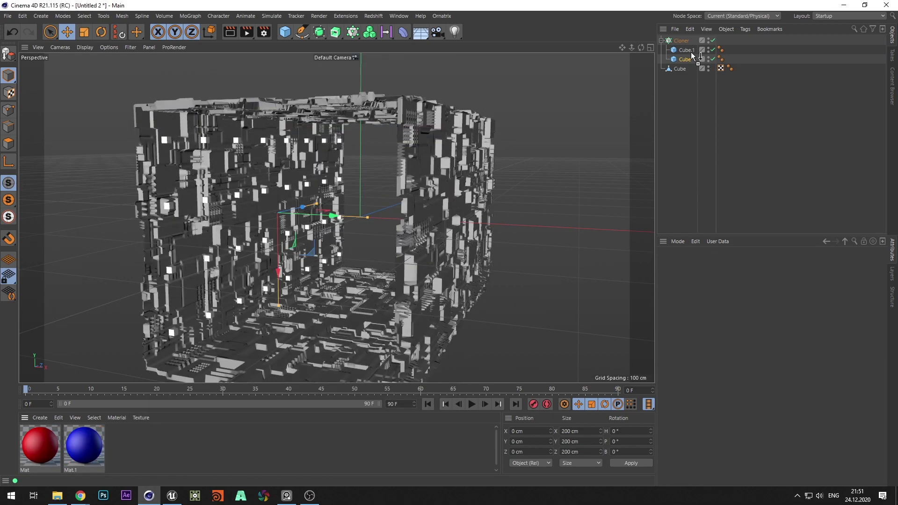
- Assign the red and blue materials to the two cubes and set the Cloner's clones to Random with seed 123488
{"action": "left_click_drag", "start_coordinate": [691, 52], "coordinate": [685, 59]}
{"action": "left_click", "coordinate": [686, 42]}
{"action": "left_click", "coordinate": [715, 299]}
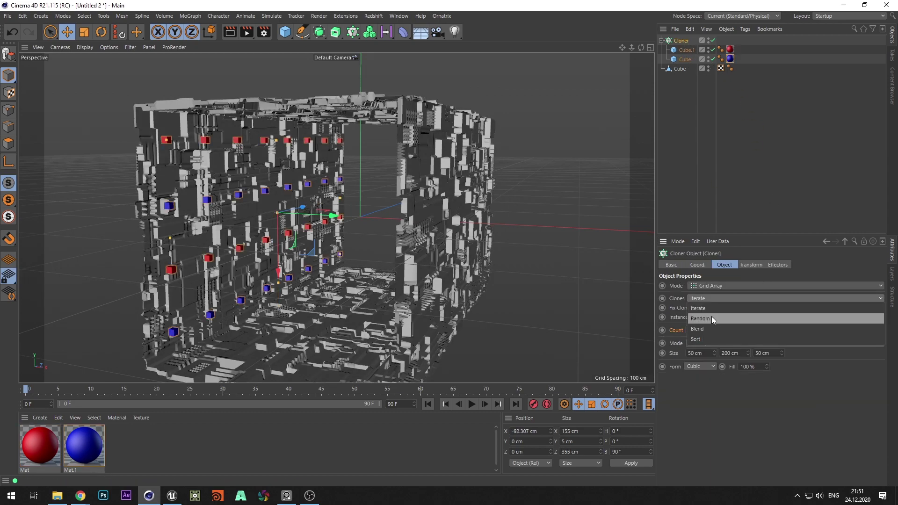
{"action": "left_click", "coordinate": [711, 317]}
{"action": "left_click_drag", "start_coordinate": [734, 326], "coordinate": [734, 323]}
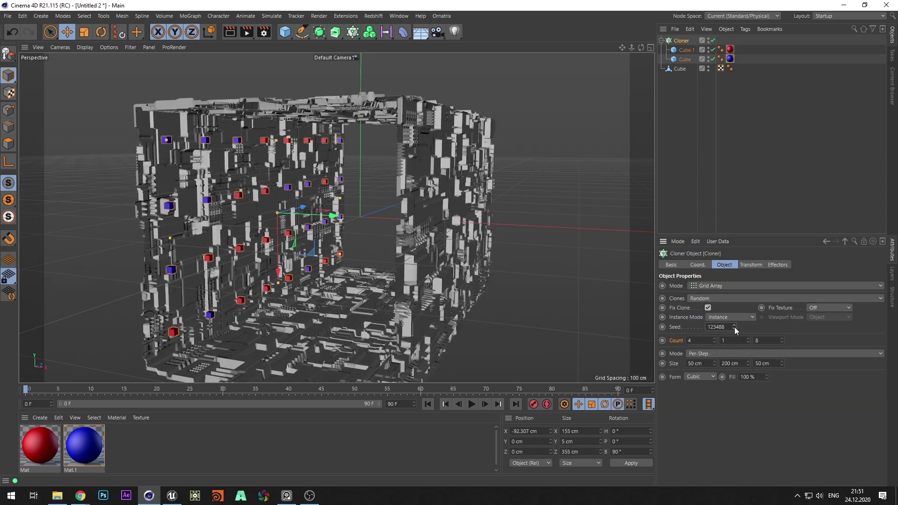
- Add a Random effector to the Cloner with position offsets of 17 cm in X, 0 cm in Y and -27 cm in Z
{"action": "key", "text": "shift+c"}
{"action": "type", "text": "rando"}
{"action": "key", "text": "Return"}
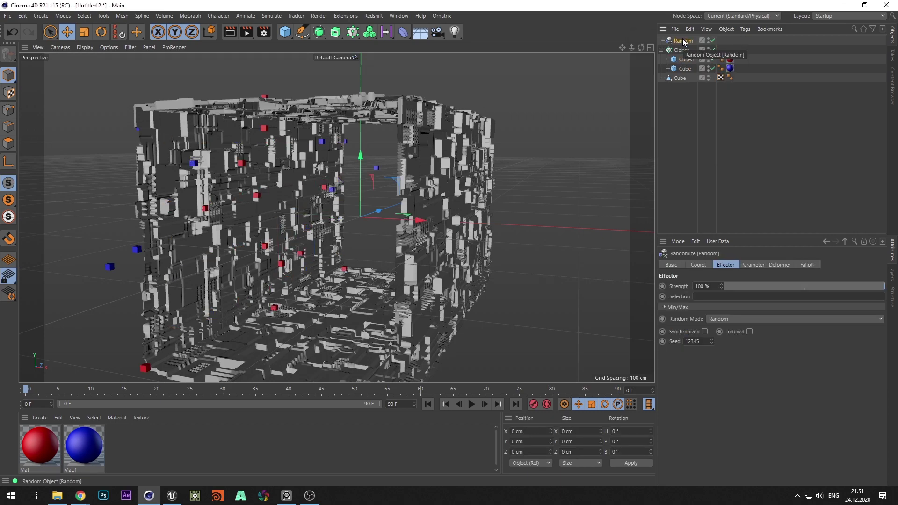
{"action": "left_click", "coordinate": [752, 264]}
{"action": "double_click", "coordinate": [714, 316]}
{"action": "type", "text": "17"}
{"action": "double_click", "coordinate": [713, 325]}
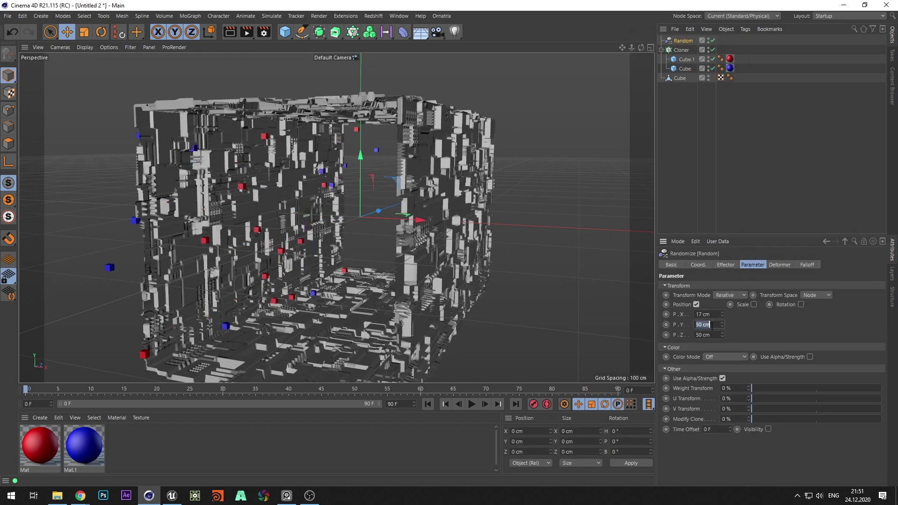
{"action": "type", "text": "0"}
{"action": "double_click", "coordinate": [712, 334]}
{"action": "key", "text": "Return"}
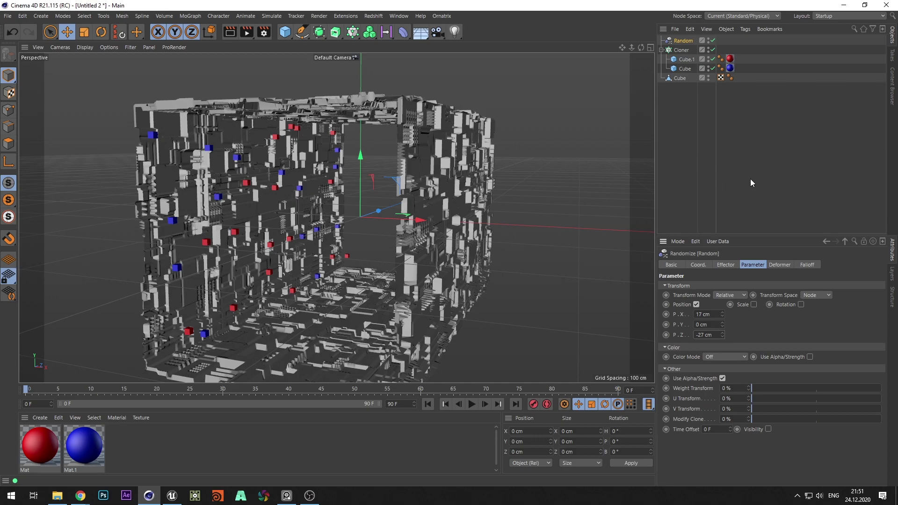
{"action": "left_click", "coordinate": [750, 179]}
- Move the Cloner further into the tunnel's side wall, to about X -97 cm
{"action": "left_click_drag", "start_coordinate": [308, 244], "coordinate": [361, 247], "text": "alt"}
{"action": "left_click", "coordinate": [681, 50]}
{"action": "left_click_drag", "start_coordinate": [389, 219], "coordinate": [591, 226]}
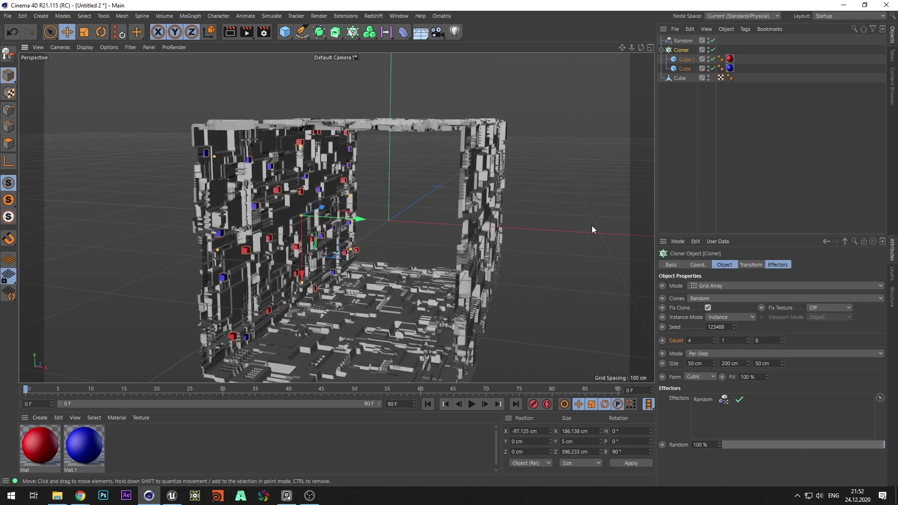
- Duplicate the Cloner and move one of the two along X to the tunnel's opposite side wall
{"action": "left_click", "coordinate": [661, 50]}
{"action": "key", "text": "ctrl+c"}
{"action": "key", "text": "ctrl+v"}
{"action": "key", "text": "r"}
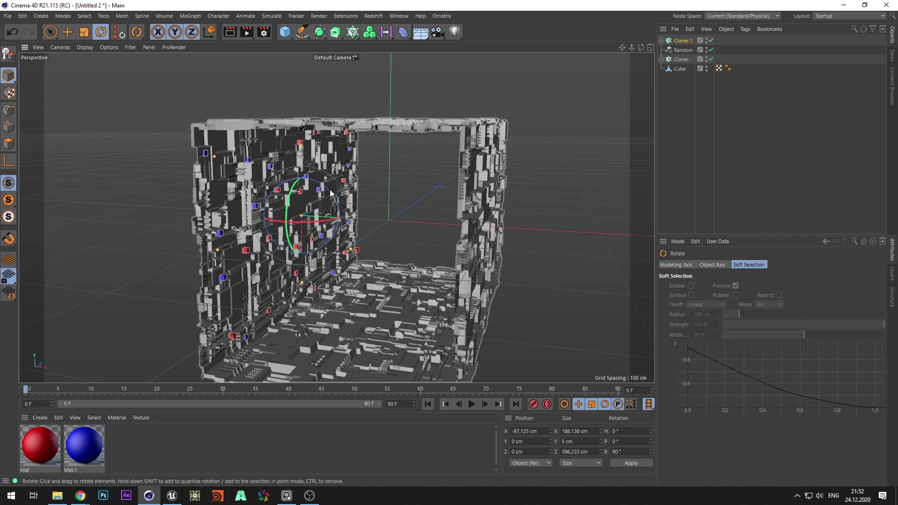
{"action": "left_click", "coordinate": [681, 59]}
{"action": "key", "text": "e"}
{"action": "left_click_drag", "start_coordinate": [356, 218], "coordinate": [528, 233]}
{"action": "left_click_drag", "start_coordinate": [529, 234], "coordinate": [610, 229], "text": "alt"}
{"action": "left_click_drag", "start_coordinate": [609, 221], "coordinate": [613, 222]}
- Duplicate the side-wall Cloner, rotate the copy to lie horizontally, and fit it centred against the tunnel's ceiling
{"action": "left_click_drag", "start_coordinate": [622, 231], "coordinate": [512, 222], "text": "alt"}
{"action": "key", "text": "ctrl+c"}
{"action": "key", "text": "ctrl+v"}
{"action": "key", "text": "r"}
{"action": "left_click_drag", "start_coordinate": [476, 198], "coordinate": [471, 248]}
{"action": "key", "text": "e"}
{"action": "left_click_drag", "start_coordinate": [444, 280], "coordinate": [450, 177]}
{"action": "left_click_drag", "start_coordinate": [450, 195], "coordinate": [449, 193]}
{"action": "left_click_drag", "start_coordinate": [391, 137], "coordinate": [405, 136]}
- Duplicate the ceiling Cloner and move the copy down to the tunnel's floor
{"action": "key", "text": "ctrl+c"}
{"action": "key", "text": "ctrl+v"}
{"action": "left_click_drag", "start_coordinate": [463, 192], "coordinate": [476, 375]}
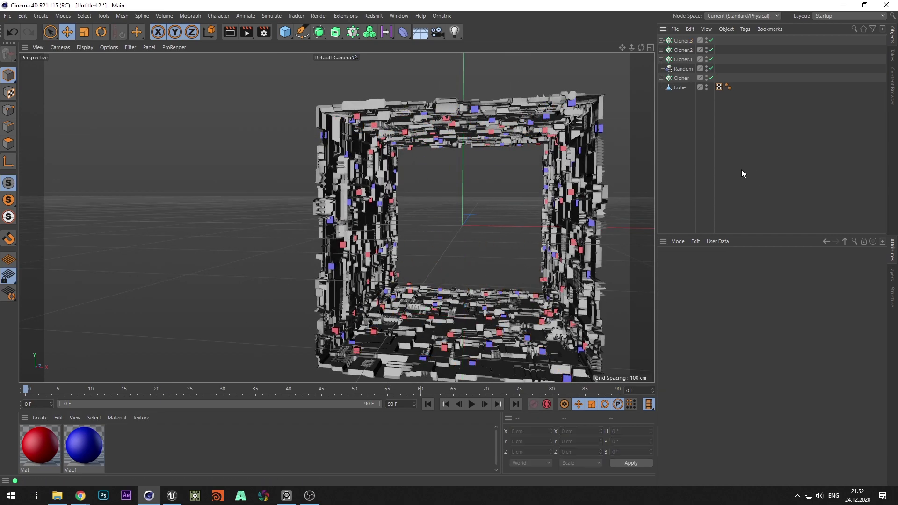
- Apply a new default grey material to the tunnel mesh and export the project as an FBX file named scene
{"action": "double_click", "coordinate": [160, 452]}
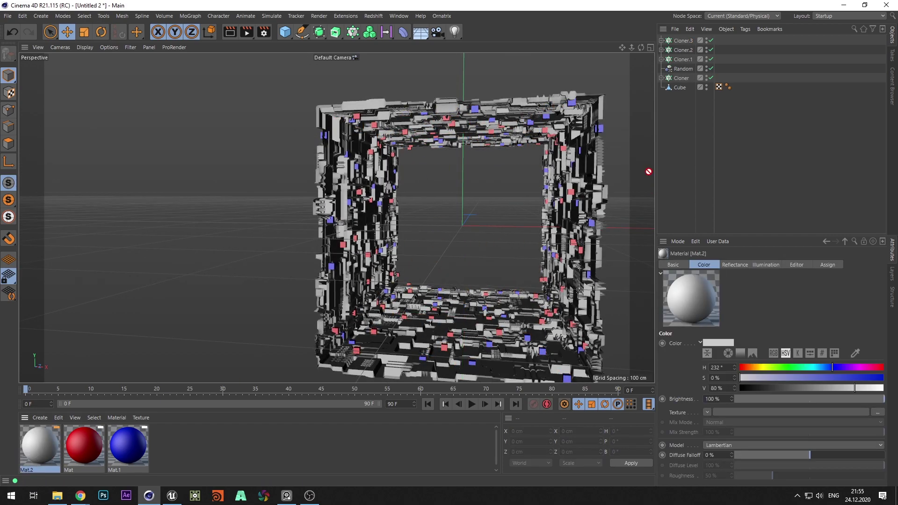
{"action": "left_click_drag", "start_coordinate": [648, 171], "coordinate": [681, 89]}
{"action": "left_click", "coordinate": [7, 16]}
{"action": "mouse_move", "coordinate": [70, 201]}
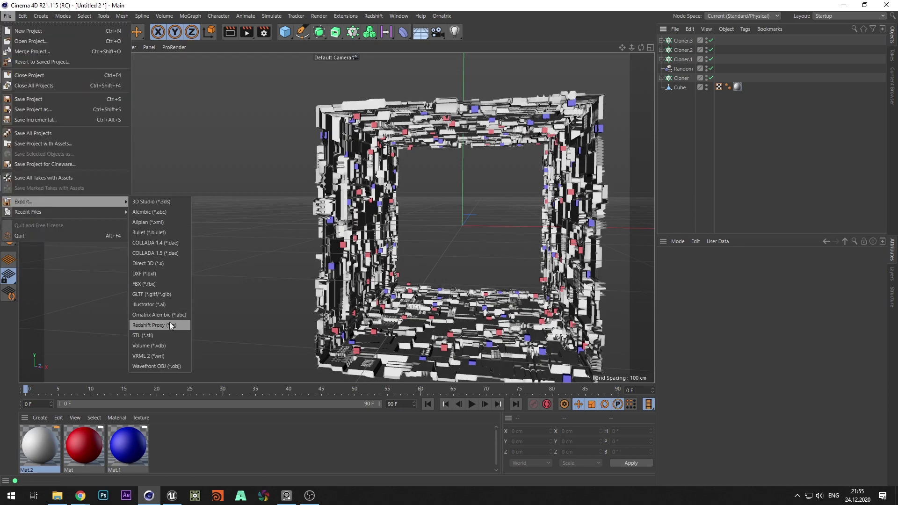
{"action": "left_click", "coordinate": [178, 284]}
{"action": "left_click", "coordinate": [157, 377]}
{"action": "type", "text": "scene"}
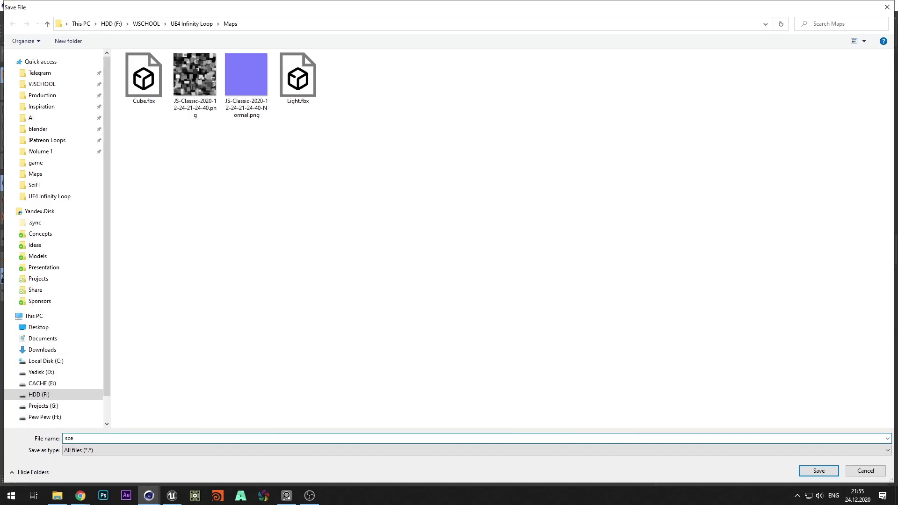
{"action": "key", "text": "Return"}
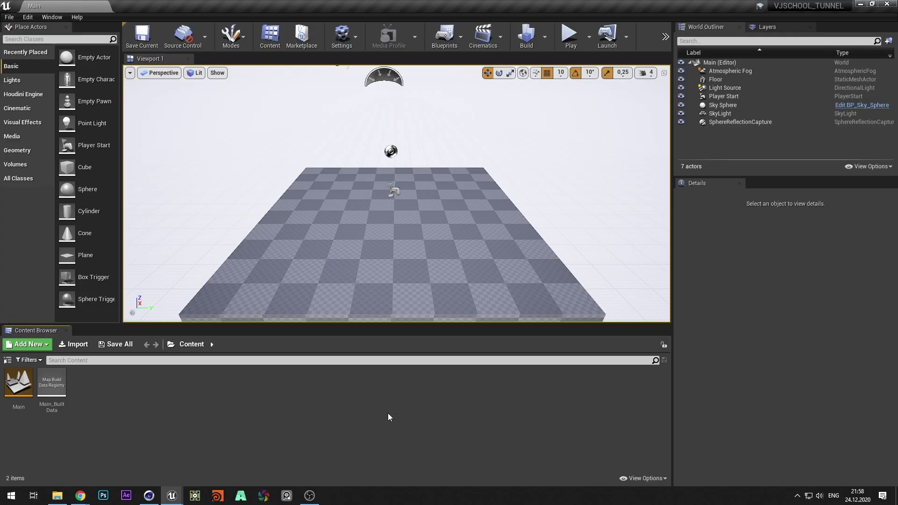
- Switch to Unreal Engine and delete all actors from the Main level, from Atmospheric Fog to SphereReflectionCapture
{"action": "left_click", "coordinate": [729, 71]}
{"action": "left_click", "coordinate": [740, 122], "text": "shift"}
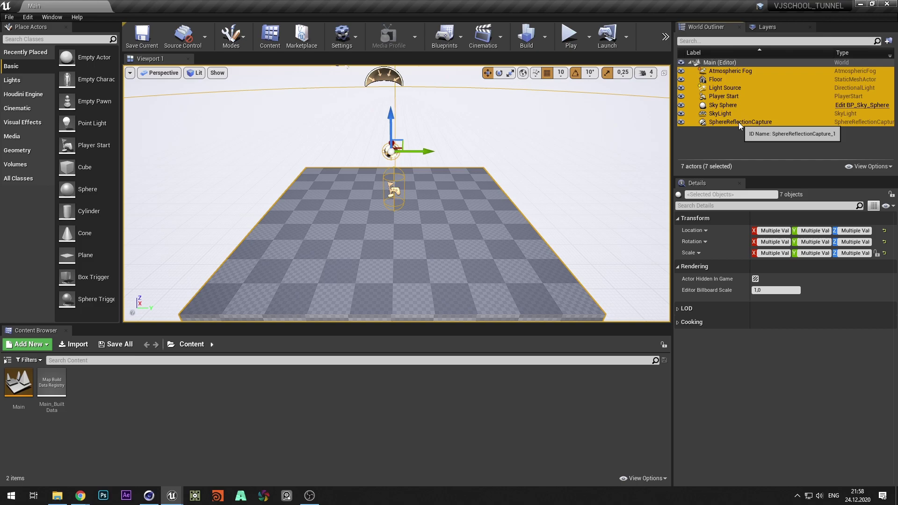
{"action": "key", "text": "Delete"}
{"action": "left_click", "coordinate": [495, 290]}
- Enable the installed Off World Live Livestreaming Camera plugin
{"action": "left_click", "coordinate": [28, 17]}
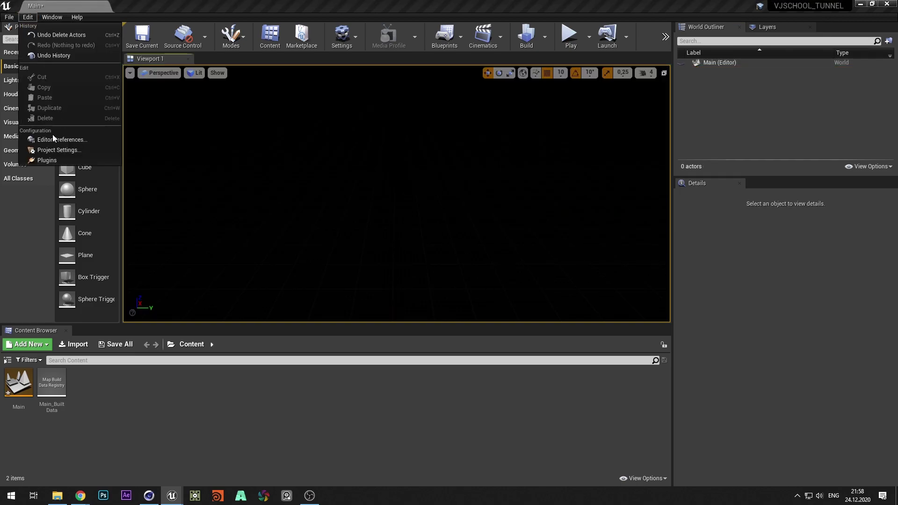
{"action": "left_click", "coordinate": [39, 161]}
{"action": "left_click", "coordinate": [279, 215]}
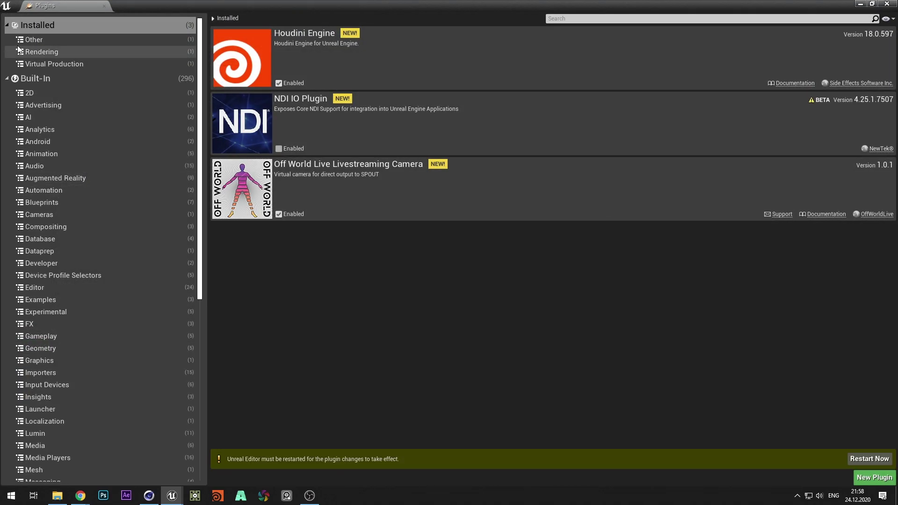
- Enable the built-in OSC (Open Sound Control) plugin and restart the editor
{"action": "left_click", "coordinate": [35, 78]}
{"action": "left_click", "coordinate": [562, 18]}
{"action": "type", "text": "osc"}
{"action": "left_click", "coordinate": [278, 83]}
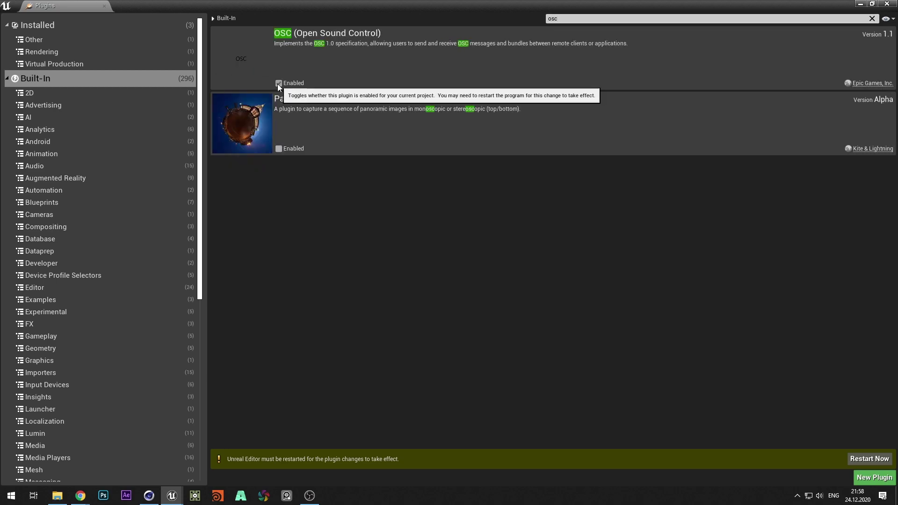
{"action": "left_click", "coordinate": [869, 458]}
{"action": "left_click", "coordinate": [489, 331]}
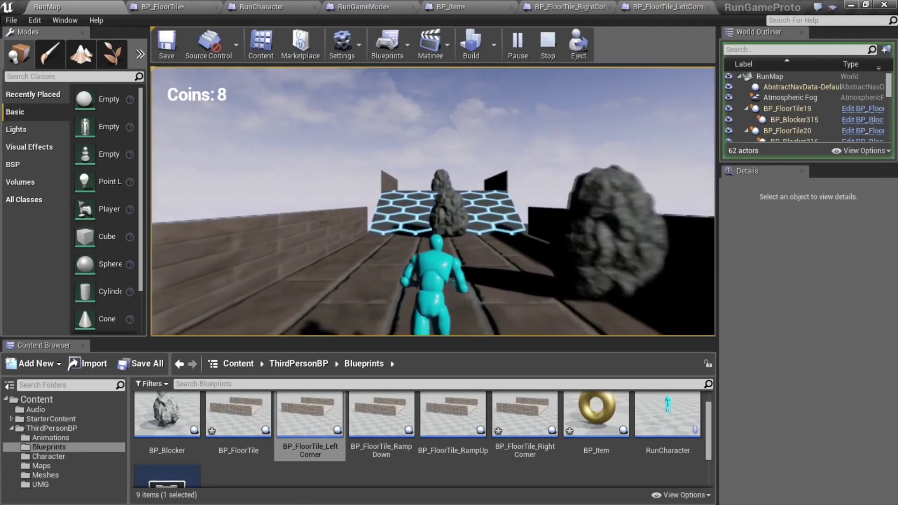
- Steer the running character along the tiled track in the RunGameProto endless-runner preview
{"action": "key", "text": "d"}
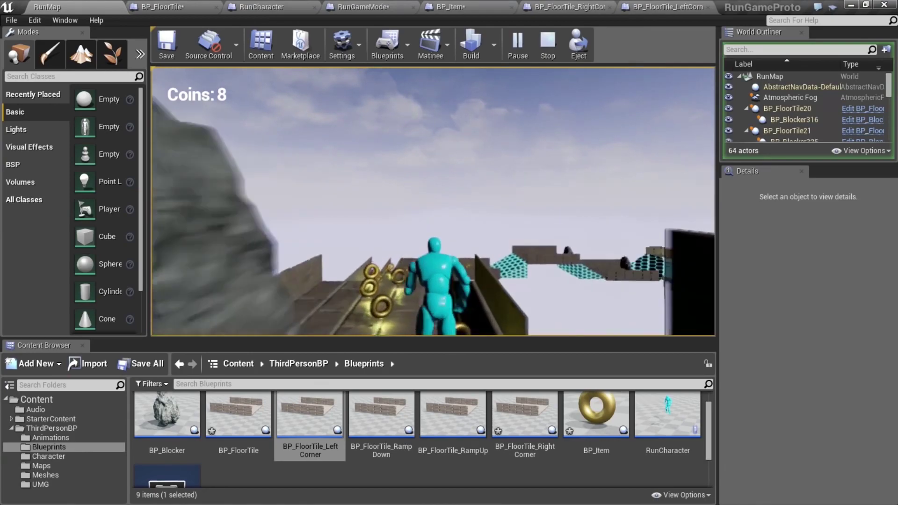
{"action": "key", "text": "a"}
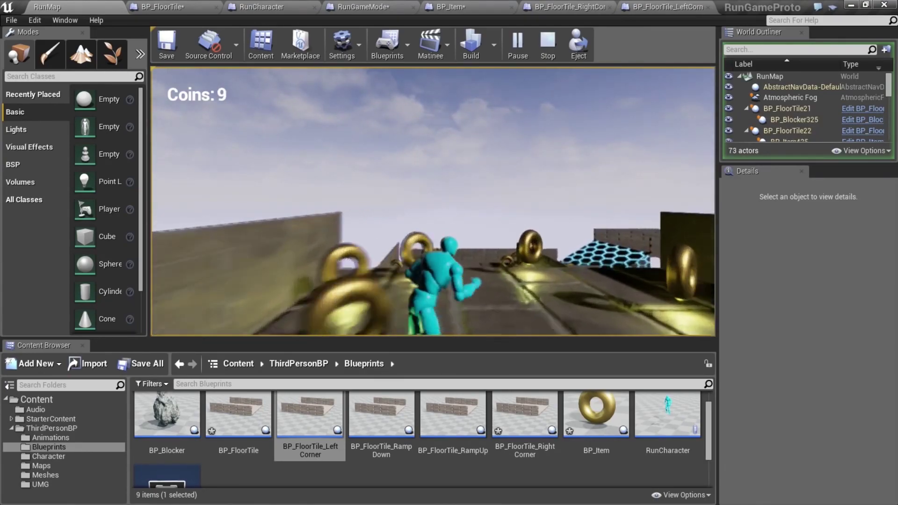
{"action": "key", "text": "d"}
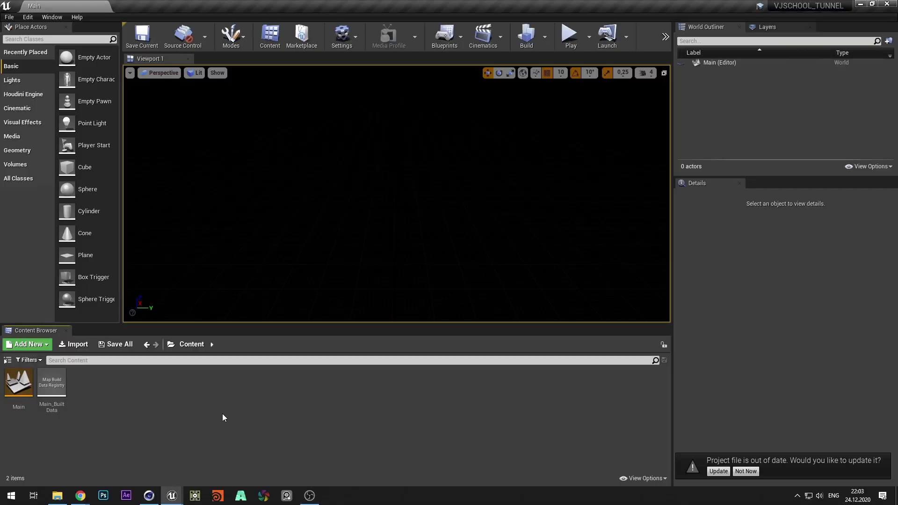
- Create an Actor Blueprint class named BP_FloorTile in the project's Content folder
{"action": "right_click", "coordinate": [164, 403]}
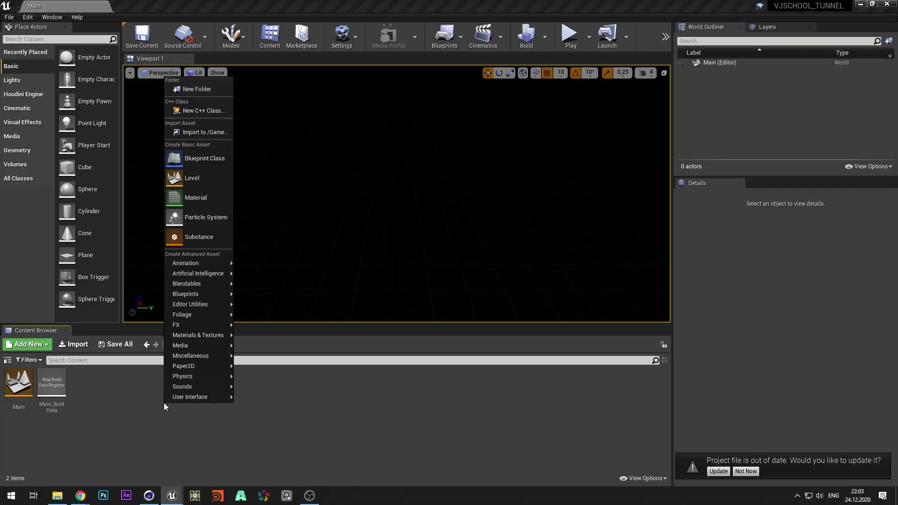
{"action": "left_click", "coordinate": [218, 159]}
{"action": "left_click", "coordinate": [367, 164]}
{"action": "type", "text": "BP_FloorTile"}
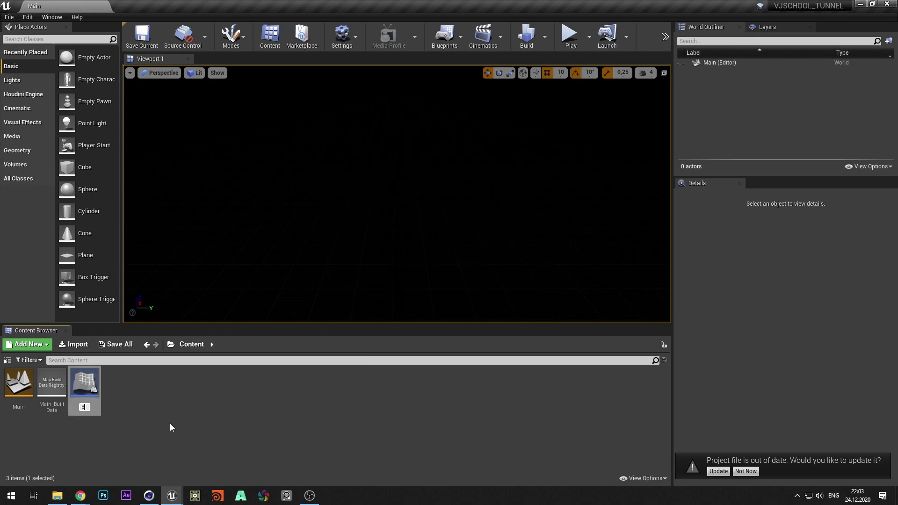
{"action": "key", "text": "Return"}
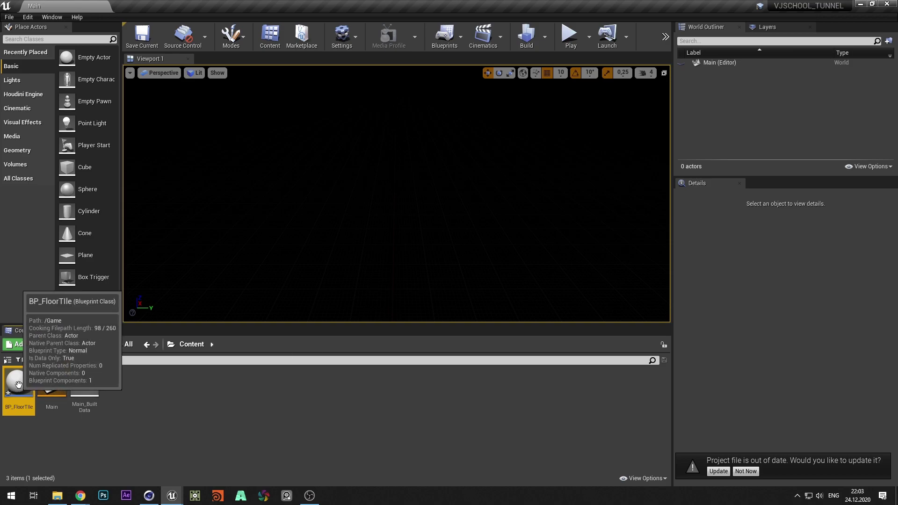
- Open the BP_FloorTile Blueprint and add a Scene component under its root
{"action": "double_click", "coordinate": [18, 386]}
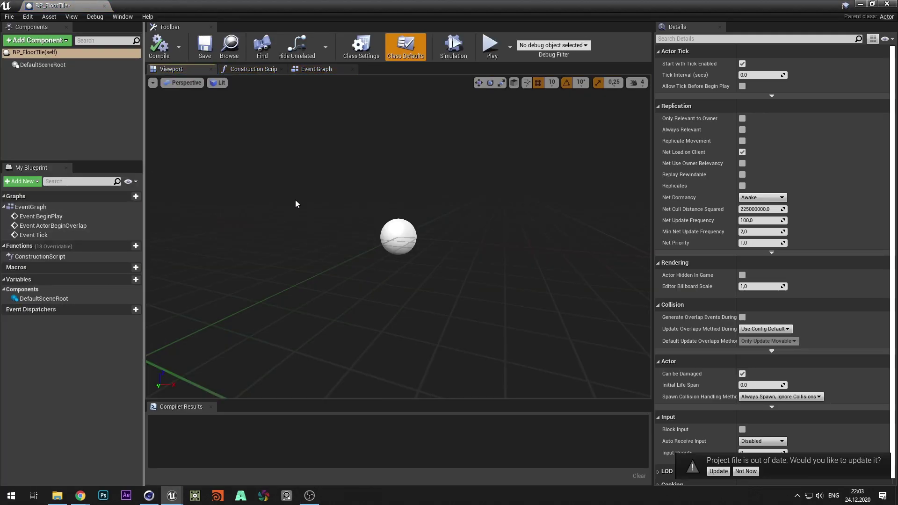
{"action": "left_click", "coordinate": [37, 41]}
{"action": "type", "text": "scene"}
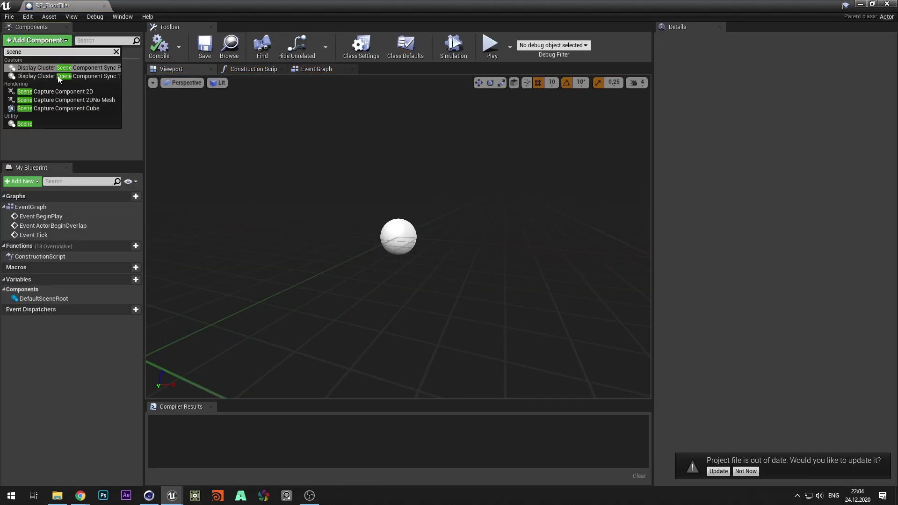
{"action": "left_click", "coordinate": [38, 122]}
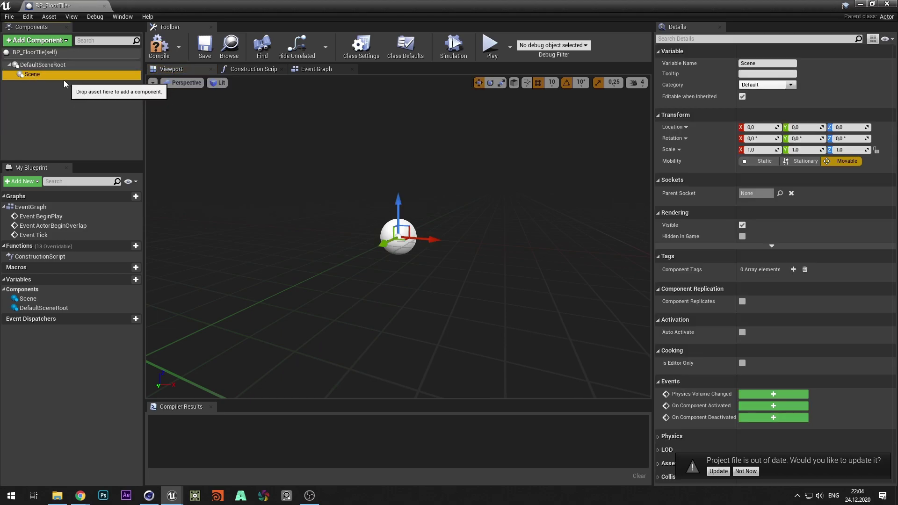
- Add a Cube component under the Scene component and name it Floor
{"action": "left_click", "coordinate": [37, 40]}
{"action": "type", "text": "box"}
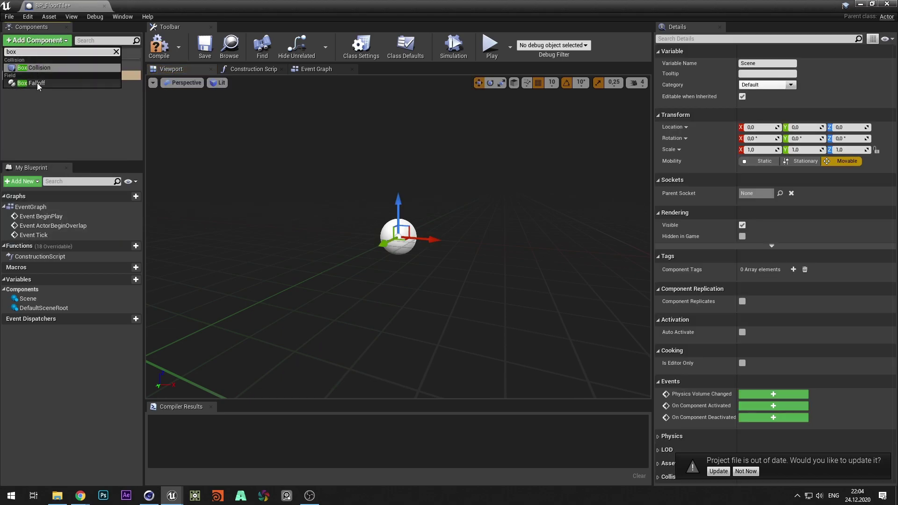
{"action": "key", "text": "BackSpace"}
{"action": "key", "text": "BackSpace"}
{"action": "key", "text": "BackSpace"}
{"action": "type", "text": "cube"}
{"action": "left_click", "coordinate": [48, 66]}
{"action": "key", "text": "Return"}
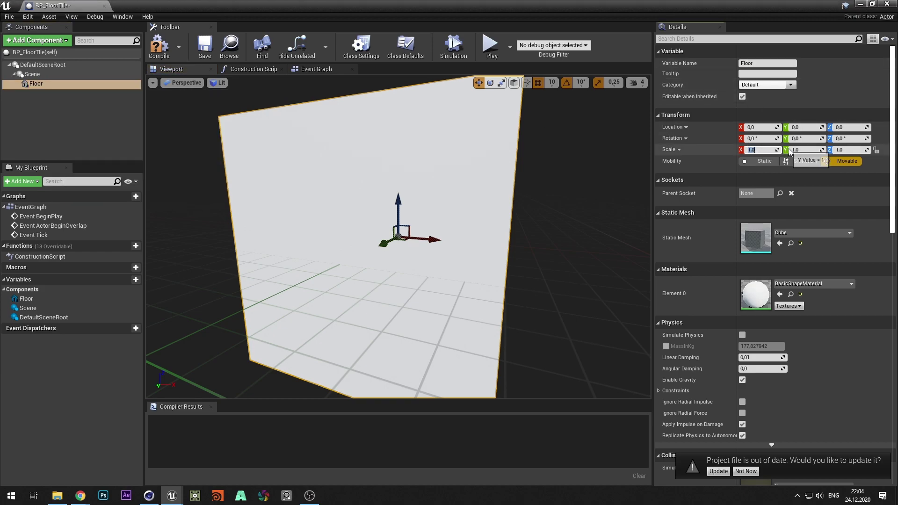
- Set the Floor component's scale to 20 in X, 20 in Y and 0.1 in Z
{"action": "type", "text": "20"}
{"action": "key", "text": "Tab"}
{"action": "type", "text": "20"}
{"action": "key", "text": "Tab"}
{"action": "type", "text": "0,1"}
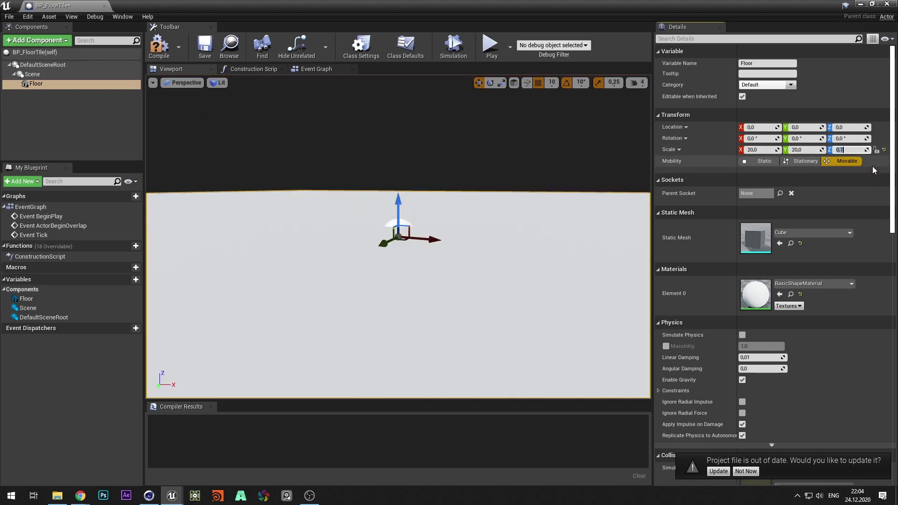
{"action": "key", "text": "Return"}
{"action": "scroll", "coordinate": [460, 186], "scroll_direction": "down", "scroll_amount": 5}
{"action": "mouse_move", "coordinate": [499, 178]}
{"action": "right_mouse_down"}
{"action": "mouse_move", "coordinate": [467, 201]}
{"action": "mouse_move", "coordinate": [499, 178]}
{"action": "right_mouse_up"}
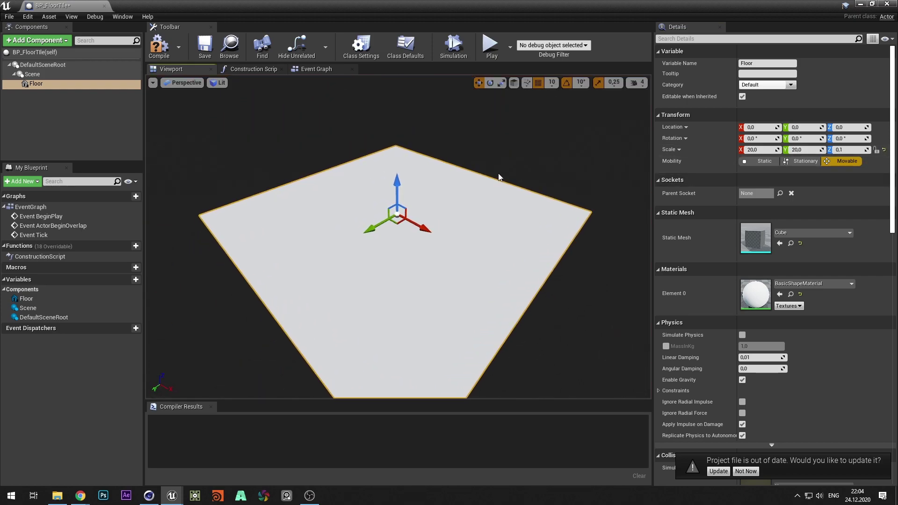
- Add an Arrow component to the Blueprint and place it under the Scene component
{"action": "left_click", "coordinate": [222, 148]}
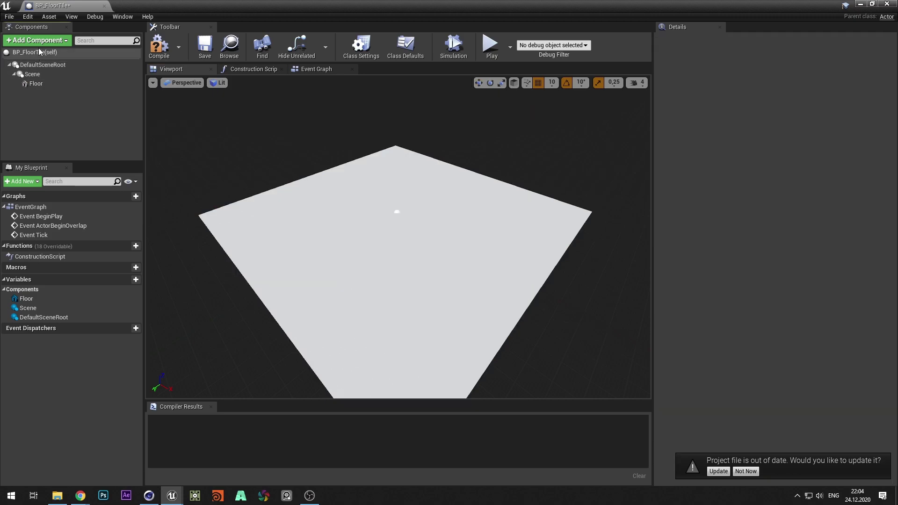
{"action": "left_click", "coordinate": [50, 42]}
{"action": "left_click", "coordinate": [50, 42]}
{"action": "left_click", "coordinate": [49, 42]}
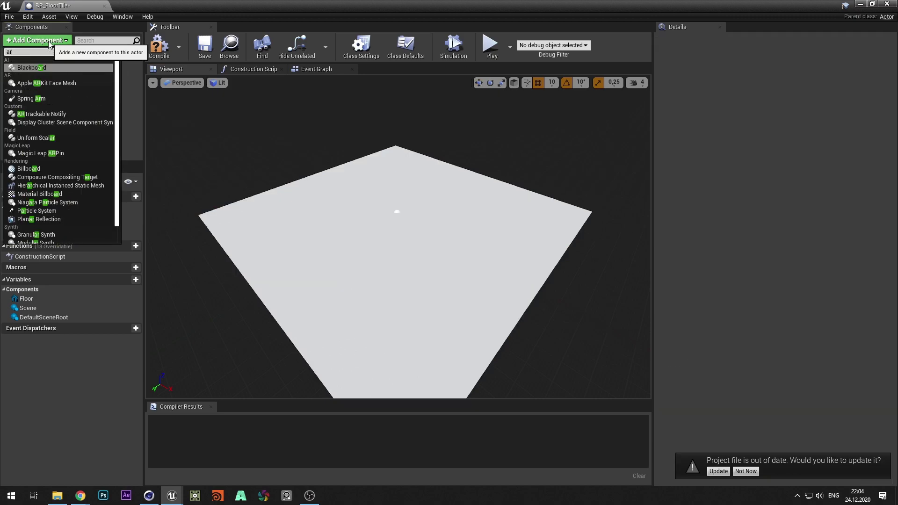
{"action": "type", "text": "ro"}
{"action": "left_click", "coordinate": [43, 69]}
{"action": "left_click", "coordinate": [32, 109]}
{"action": "left_click_drag", "start_coordinate": [32, 94], "coordinate": [34, 88]}
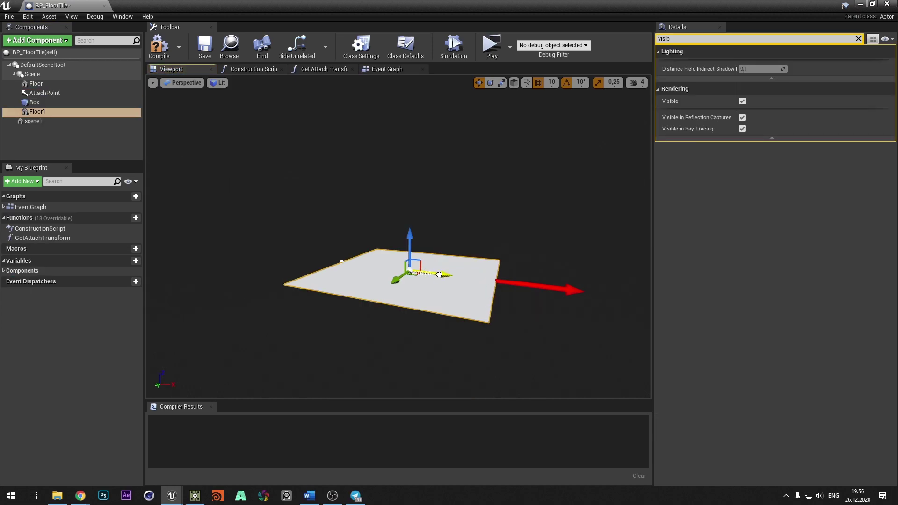
- Slide the Floor1 tile along X until it adjoins the edge of the original floor tile
{"action": "left_click_drag", "start_coordinate": [442, 275], "coordinate": [647, 303]}
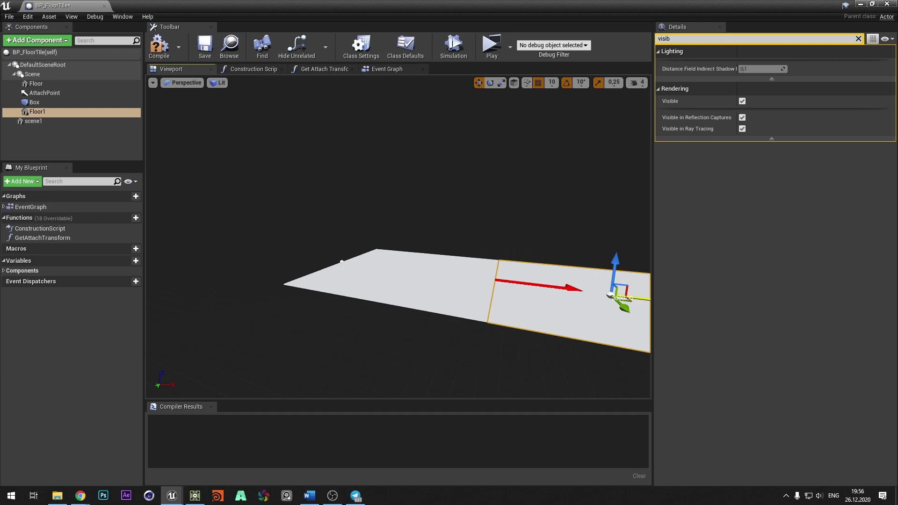
{"action": "key", "text": "f"}
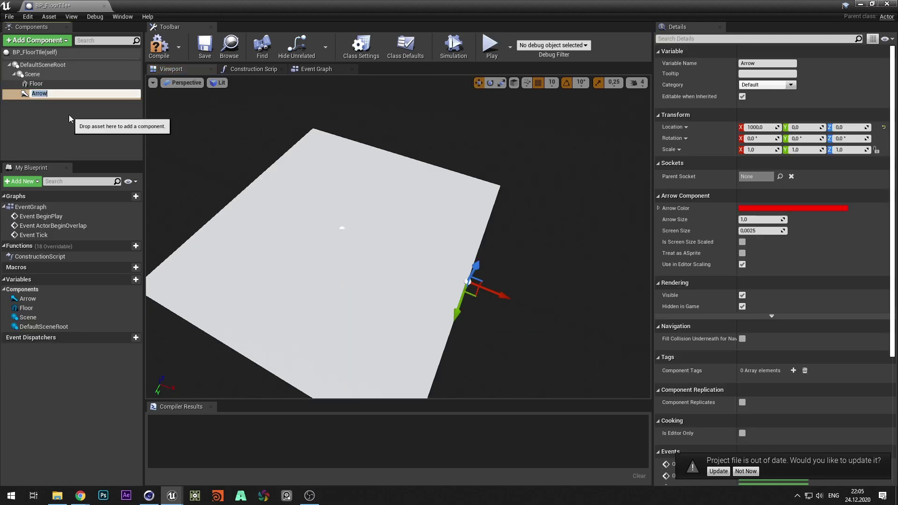
- Rename the Arrow component to AttachPoint
{"action": "type", "text": "AttachPoint"}
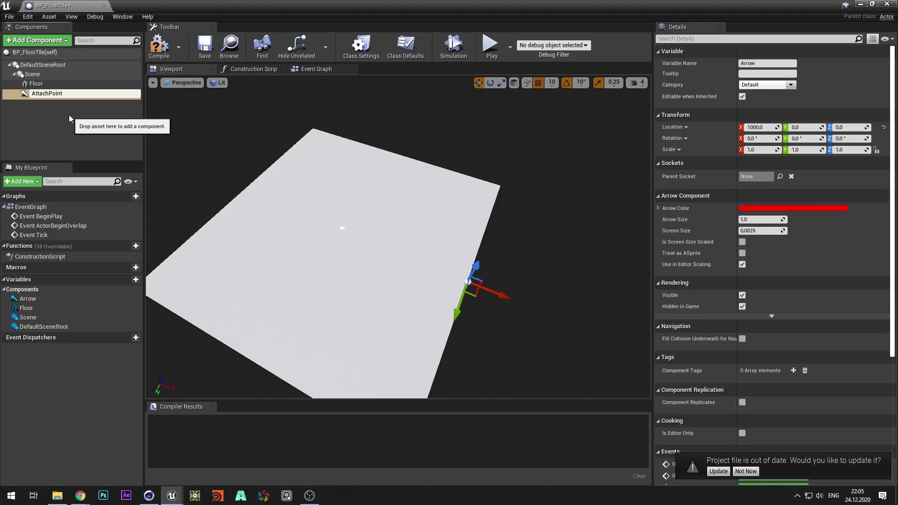
{"action": "key", "text": "Return"}
{"action": "left_click", "coordinate": [69, 115]}
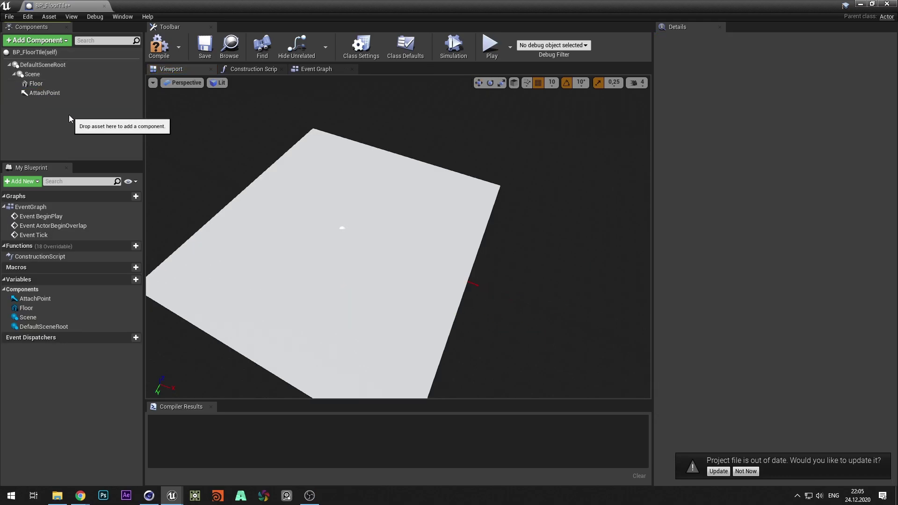
- Add a Box Collision component under the Scene component and select it
{"action": "left_click", "coordinate": [38, 40]}
{"action": "type", "text": "box"}
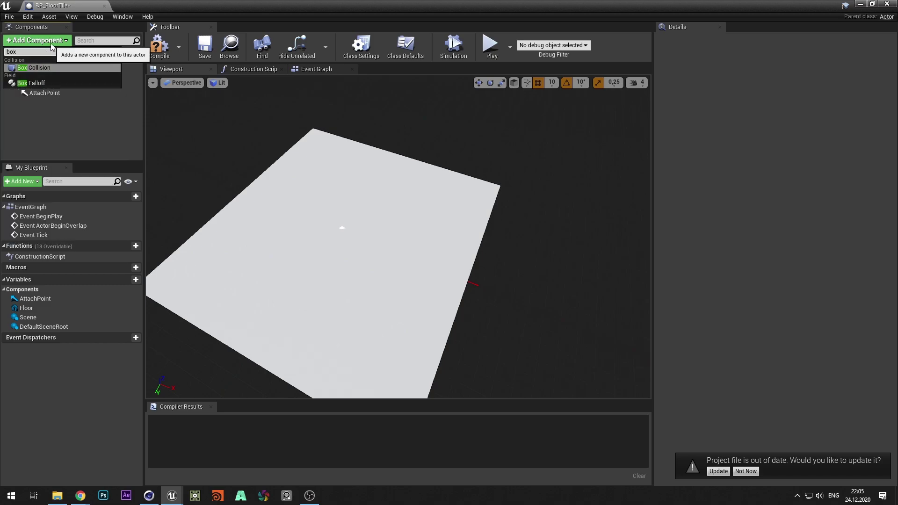
{"action": "left_click", "coordinate": [41, 77]}
{"action": "left_click", "coordinate": [18, 133]}
{"action": "left_click", "coordinate": [35, 103]}
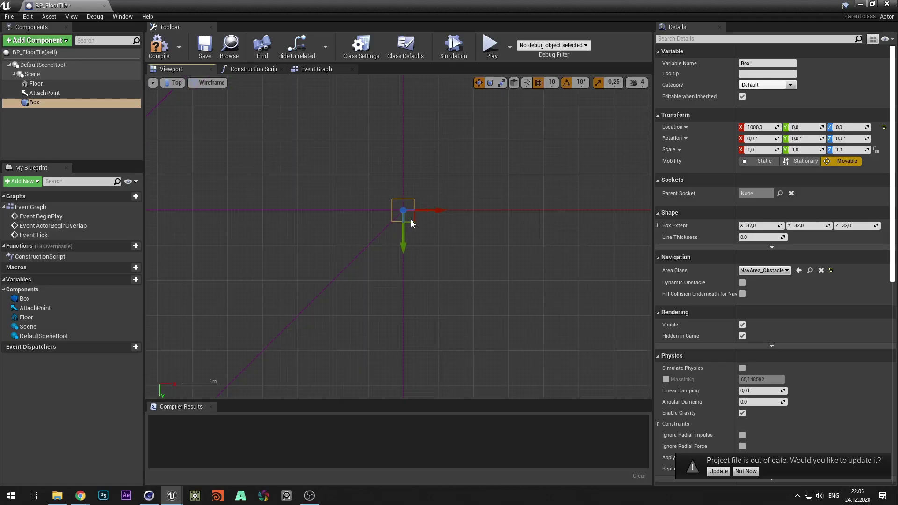
- Scale the Box component to 40 in Y and 20 in Z and place it at X 1030, just beyond the floor's edge
{"action": "key", "text": "Tab"}
{"action": "type", "text": "20"}
{"action": "key", "text": "Return"}
{"action": "scroll", "coordinate": [464, 156], "scroll_direction": "down", "scroll_amount": 1}
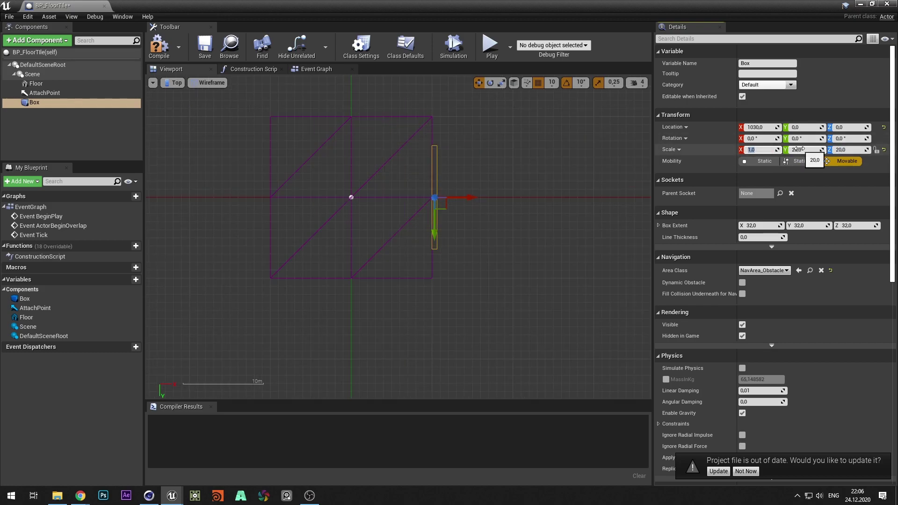
{"action": "left_click", "coordinate": [173, 83]}
{"action": "left_click", "coordinate": [187, 101]}
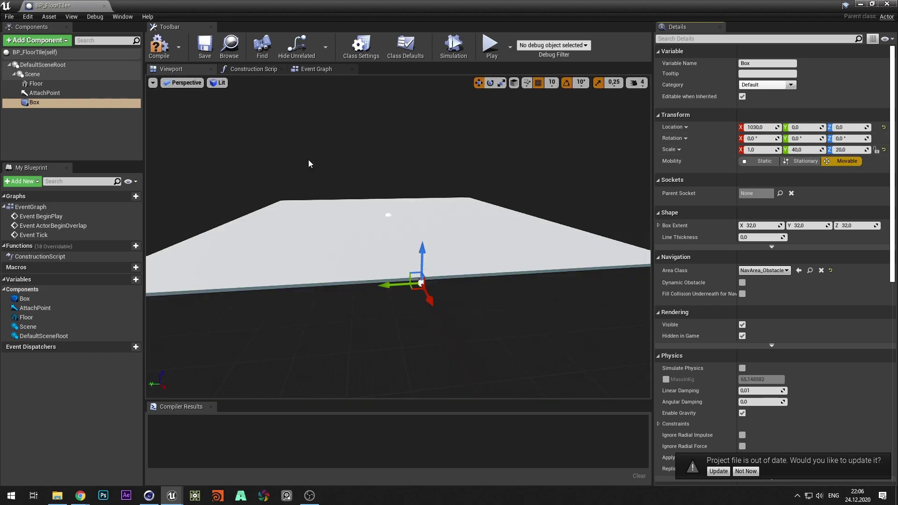
{"action": "right_click_drag", "start_coordinate": [320, 213], "coordinate": [407, 211]}
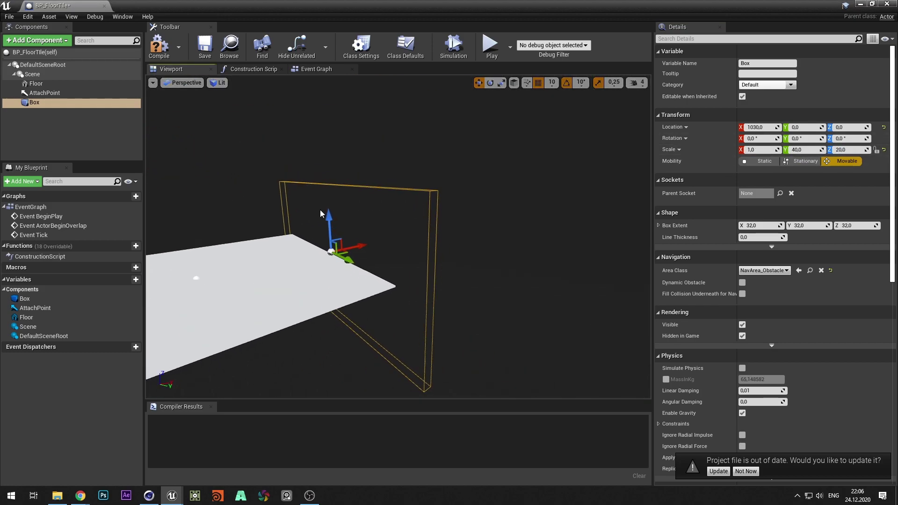
{"action": "left_click_drag", "start_coordinate": [336, 172], "coordinate": [336, 166]}
{"action": "right_click_drag", "start_coordinate": [337, 165], "coordinate": [266, 162]}
- Move the Scene component along X to 1000 so the floor's near edge sits on the Blueprint's origin
{"action": "left_click", "coordinate": [41, 75]}
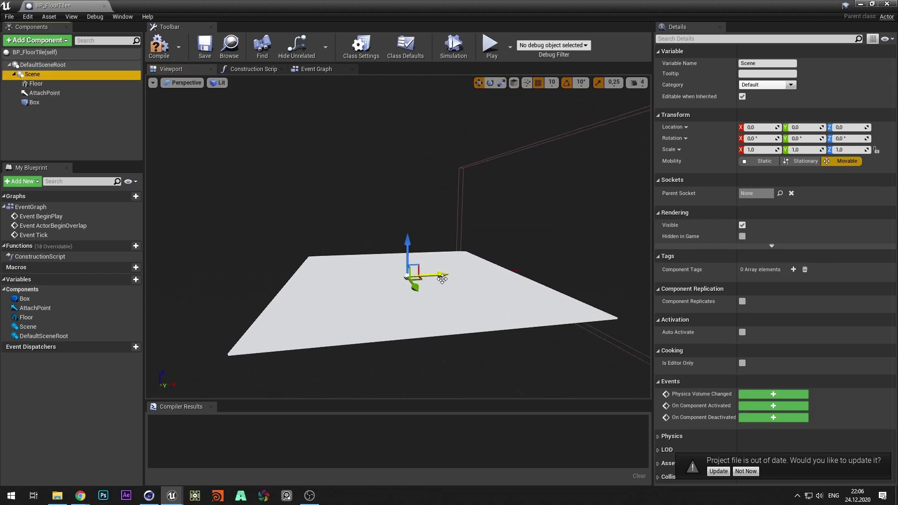
{"action": "left_click_drag", "start_coordinate": [442, 279], "coordinate": [538, 267]}
{"action": "left_click", "coordinate": [183, 82]}
{"action": "left_click", "coordinate": [197, 120]}
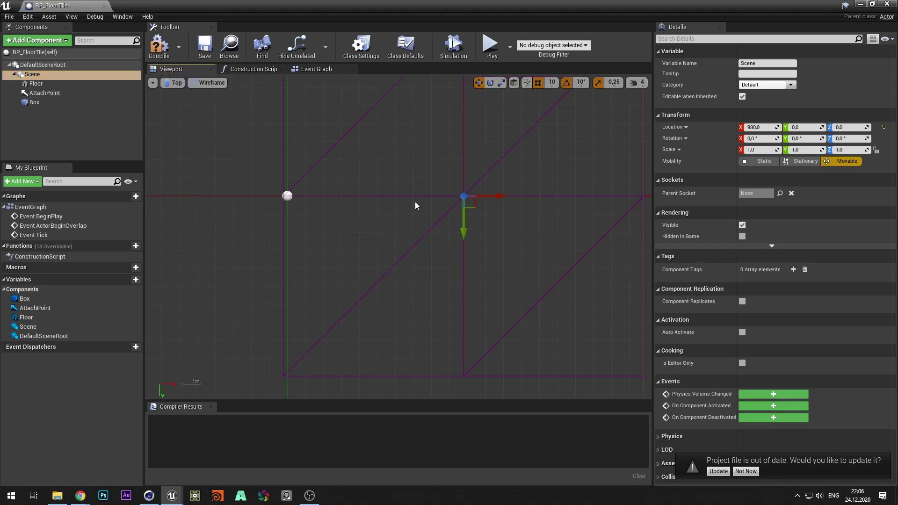
{"action": "left_click", "coordinate": [175, 89]}
{"action": "left_click", "coordinate": [187, 100]}
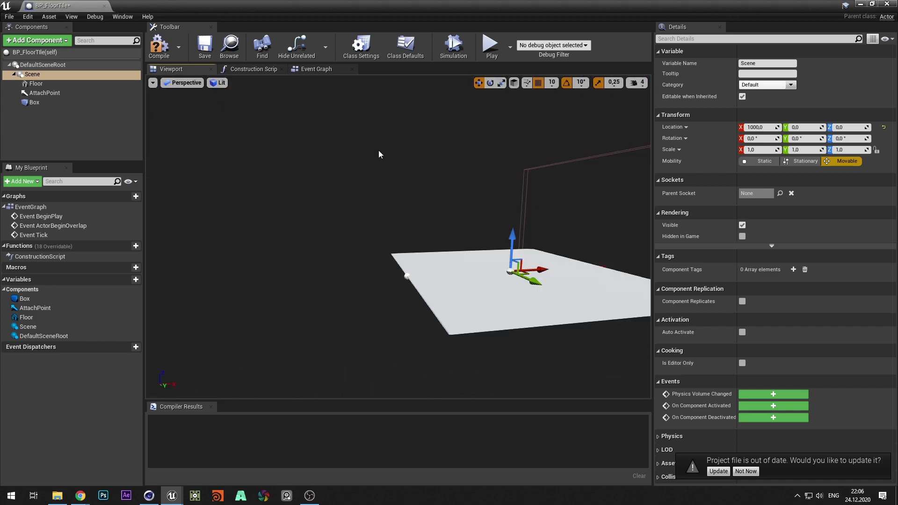
{"action": "left_click_drag", "start_coordinate": [322, 152], "coordinate": [374, 156], "text": "alt"}
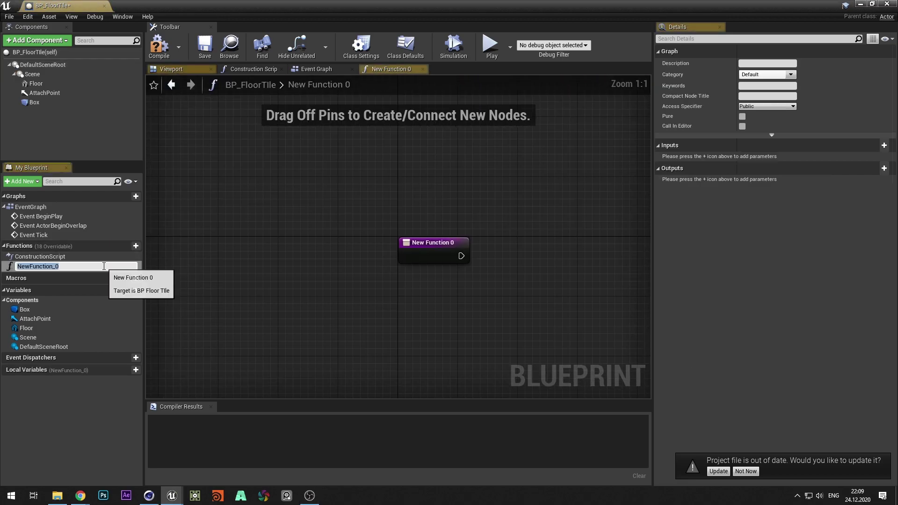
- Name the new function GetAttachTransform and add an AttachPoint reference feeding a GetWorldTransform node to its graph
{"action": "type", "text": "GetAtta"}
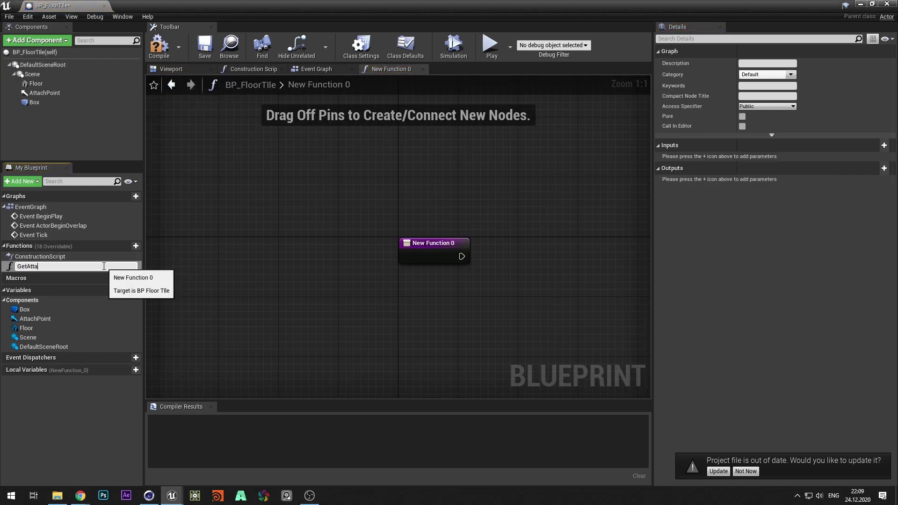
{"action": "type", "text": "chTransform"}
{"action": "key", "text": "Return"}
{"action": "left_click_drag", "start_coordinate": [35, 318], "coordinate": [433, 306], "text": "ctrl"}
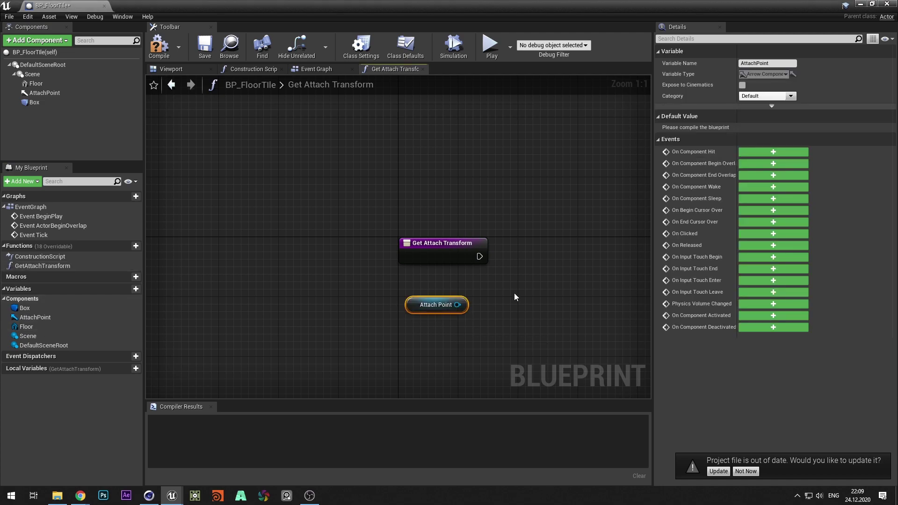
{"action": "left_click_drag", "start_coordinate": [353, 309], "coordinate": [430, 297]}
{"action": "type", "text": "getworl"}
{"action": "key", "text": "Return"}
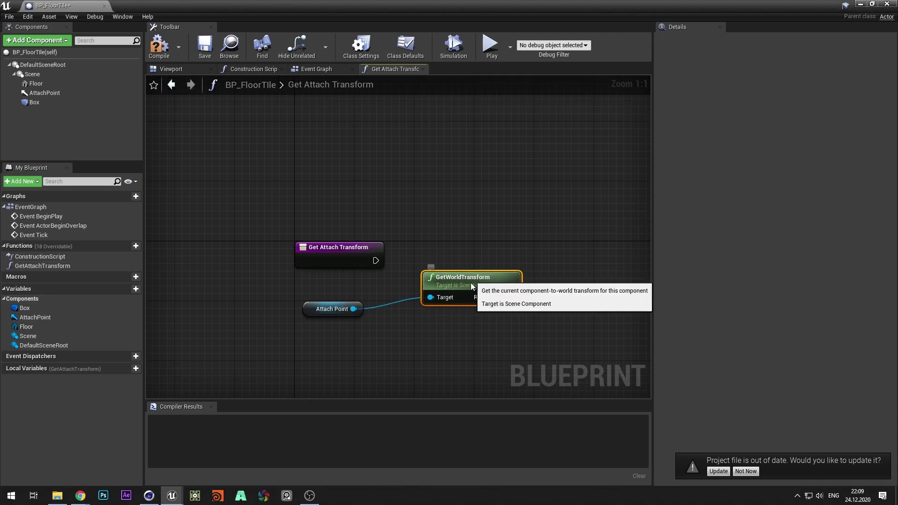
- Give the function a Return Node with a Transform output named AttachTransform, fed by GetWorldTransform's return value
{"action": "right_click_drag", "start_coordinate": [472, 287], "coordinate": [298, 288]}
{"action": "left_click", "coordinate": [187, 248]}
{"action": "left_click", "coordinate": [884, 198]}
{"action": "left_click_drag", "start_coordinate": [283, 252], "coordinate": [435, 252]}
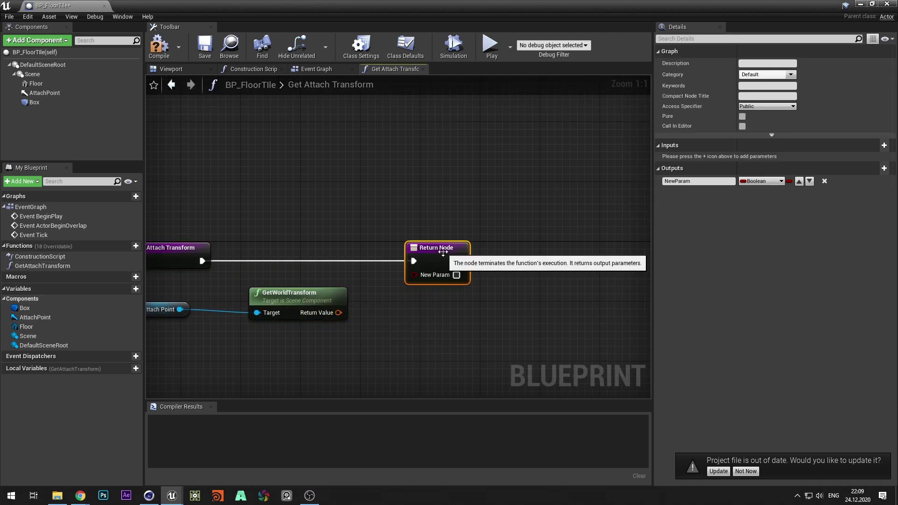
{"action": "left_click_drag", "start_coordinate": [338, 313], "coordinate": [447, 258]}
{"action": "left_click", "coordinate": [824, 181]}
{"action": "left_click", "coordinate": [706, 181]}
{"action": "type", "text": "AttachTransfor"}
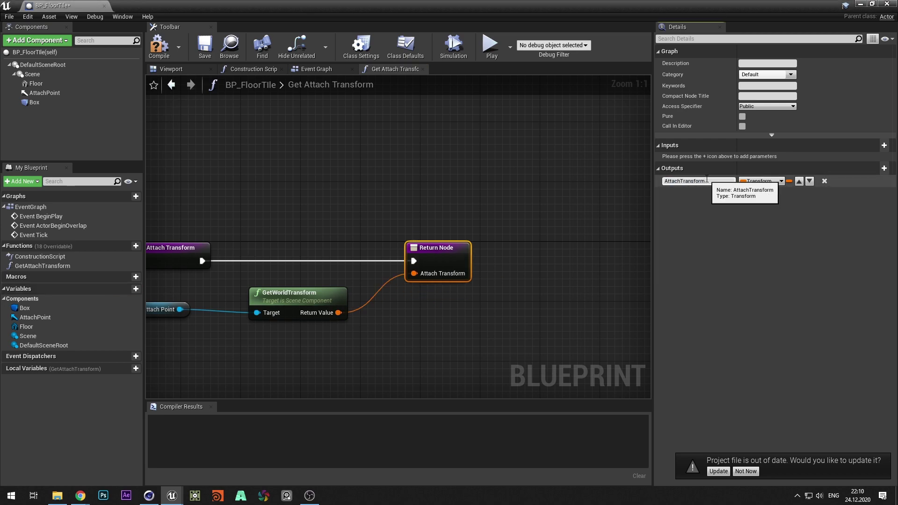
{"action": "left_click", "coordinate": [516, 225]}
{"action": "scroll", "coordinate": [516, 245], "scroll_direction": "down", "scroll_amount": 1}
{"action": "right_click_drag", "start_coordinate": [516, 245], "coordinate": [579, 245]}
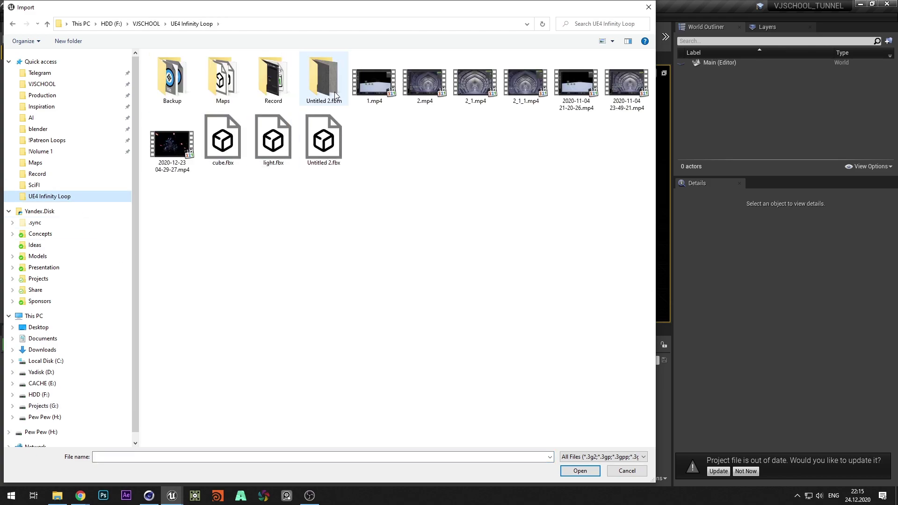
- Import scene.fbx from the Maps folder as a static mesh, creating new materials for it
{"action": "double_click", "coordinate": [268, 75]}
{"action": "double_click", "coordinate": [376, 75]}
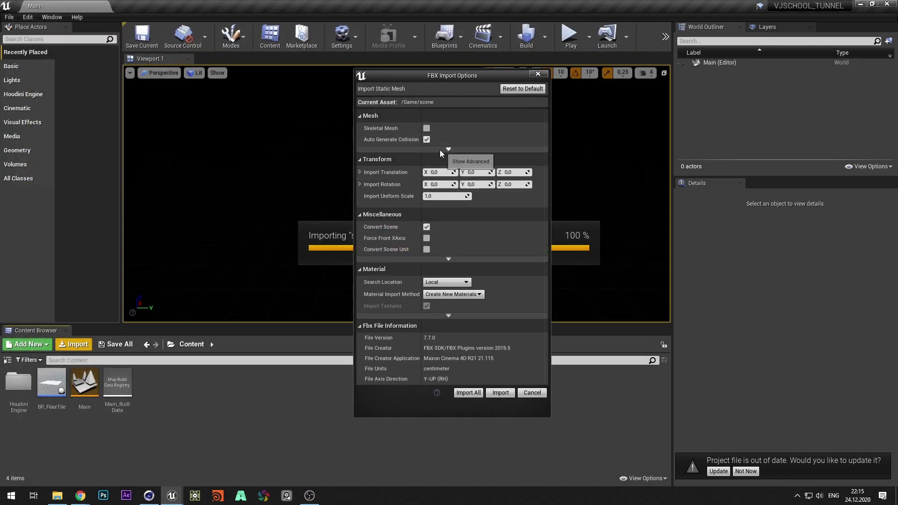
{"action": "left_click", "coordinate": [448, 149]}
{"action": "left_click", "coordinate": [508, 423]}
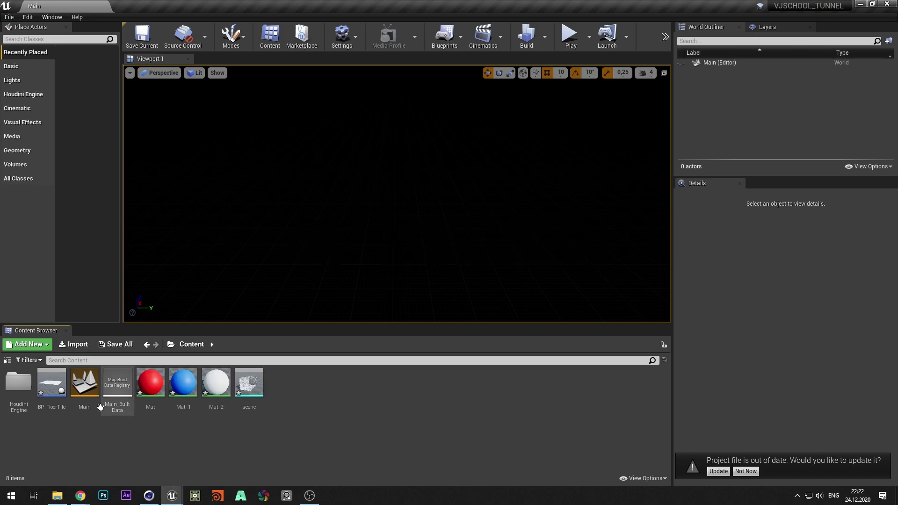
- Open the BP_FloorTile Blueprint and add the imported scene mesh to it as a component
{"action": "double_click", "coordinate": [51, 382]}
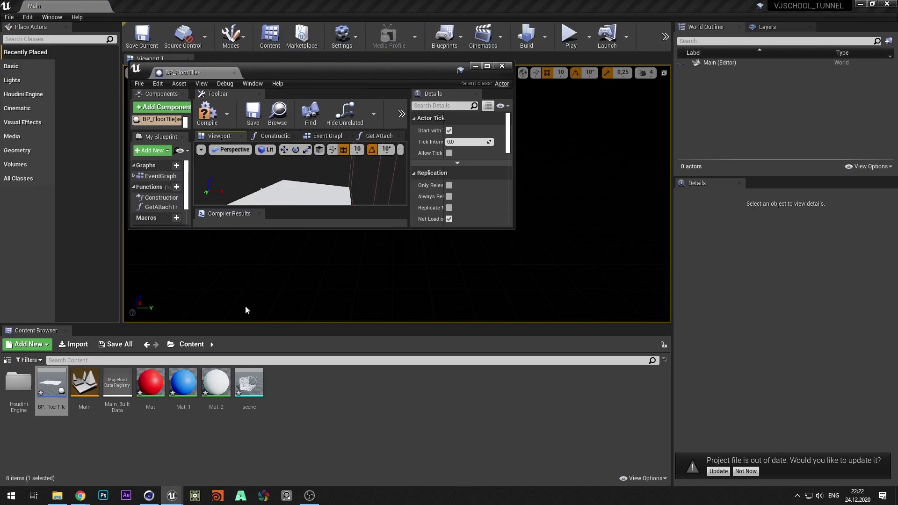
{"action": "left_click_drag", "start_coordinate": [249, 383], "coordinate": [287, 187]}
{"action": "double_click", "coordinate": [375, 71]}
- Scale the scene1 mesh to 5 on all axes and raise it to 600 in Z
{"action": "left_click", "coordinate": [758, 150]}
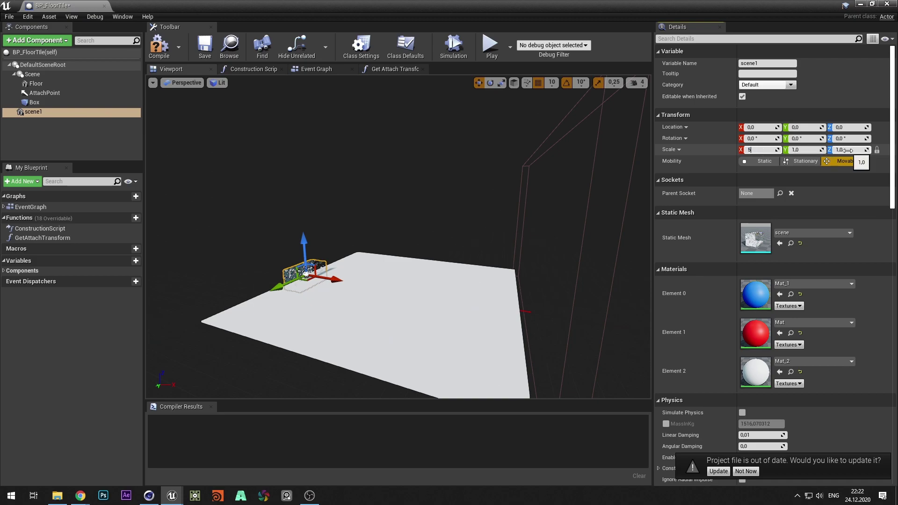
{"action": "type", "text": "5"}
{"action": "key", "text": "Return"}
{"action": "left_click_drag", "start_coordinate": [305, 242], "coordinate": [306, 181]}
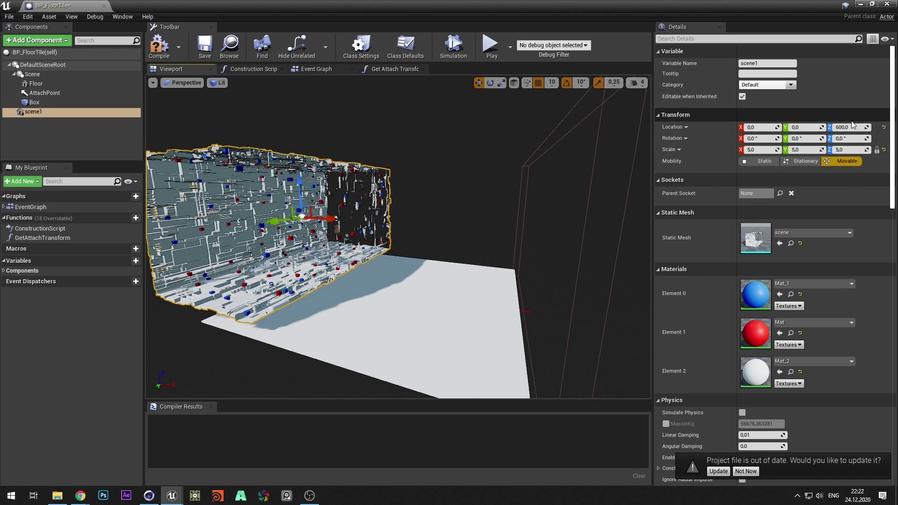
- Rotate the scene1 mesh 90° about Z and move it to X 1000 so it is centred over the floor
{"action": "left_click", "coordinate": [846, 138]}
{"action": "type", "text": "90"}
{"action": "key", "text": "Return"}
{"action": "left_click", "coordinate": [153, 83]}
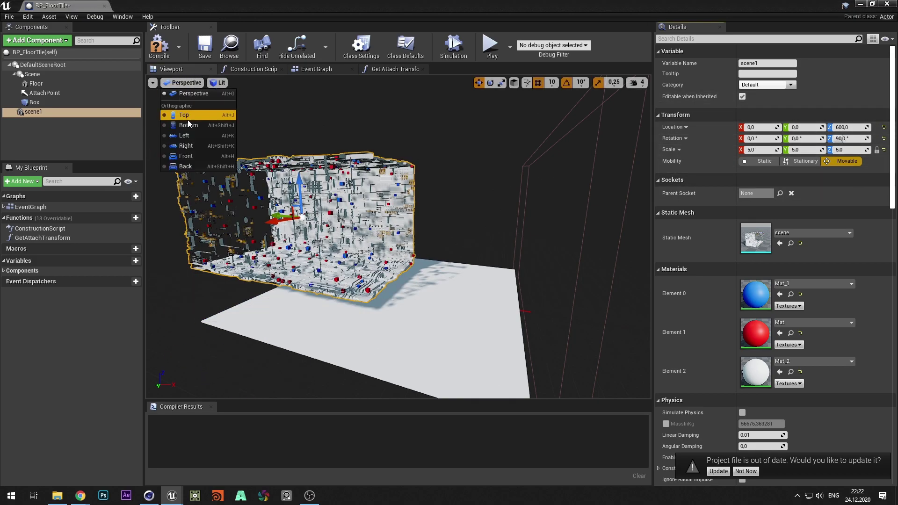
{"action": "left_click", "coordinate": [187, 116]}
{"action": "left_click_drag", "start_coordinate": [353, 221], "coordinate": [460, 221]}
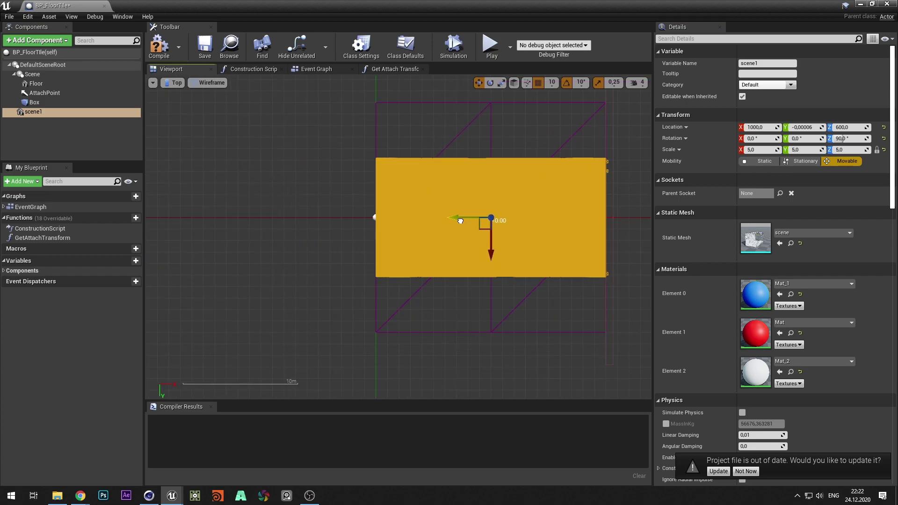
{"action": "scroll", "coordinate": [485, 230], "scroll_direction": "up", "scroll_amount": 3}
{"action": "left_click", "coordinate": [174, 83]}
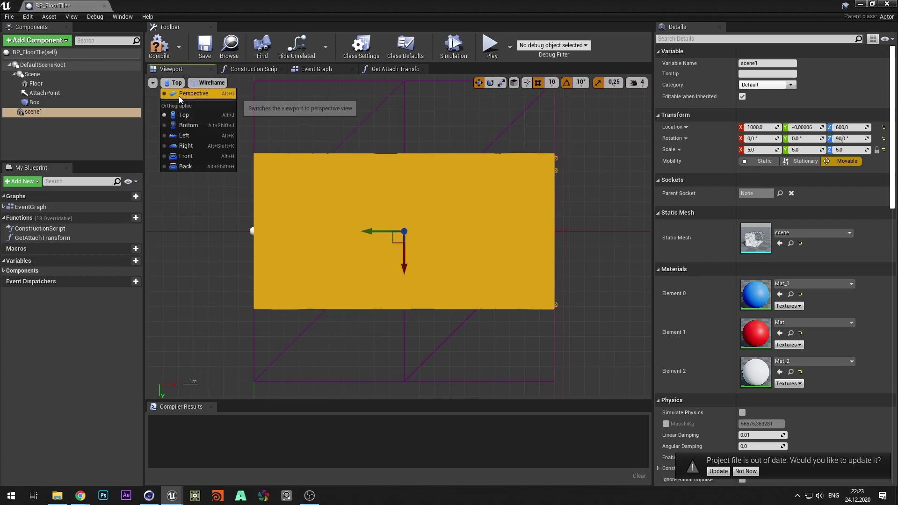
{"action": "left_click", "coordinate": [179, 94]}
{"action": "left_click_drag", "start_coordinate": [396, 188], "coordinate": [396, 200]}
{"action": "scroll", "coordinate": [397, 200], "scroll_direction": "up", "scroll_amount": 5}
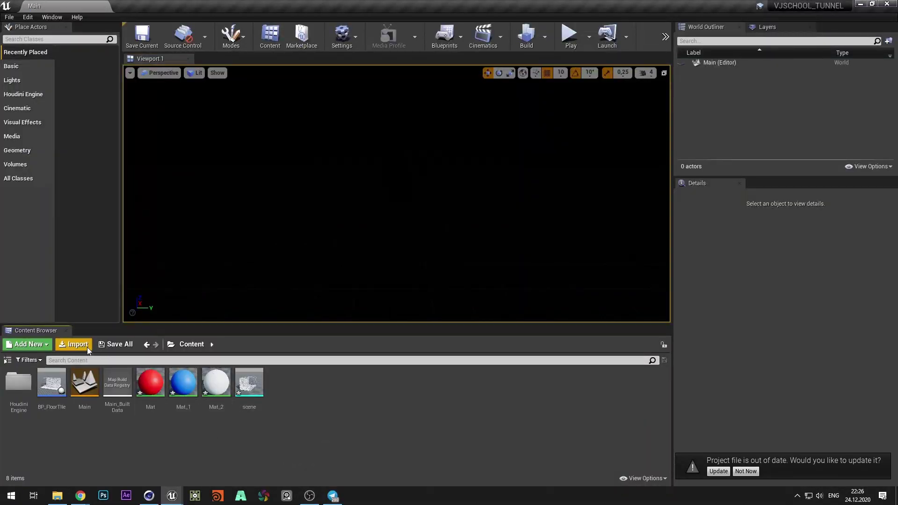
- Import the DUST_08_8_bits, FINGERPRINTS_08_8_bits, JS-Classic and JS-Classic Normal textures from the Maps folder into the project
{"action": "left_click", "coordinate": [87, 347]}
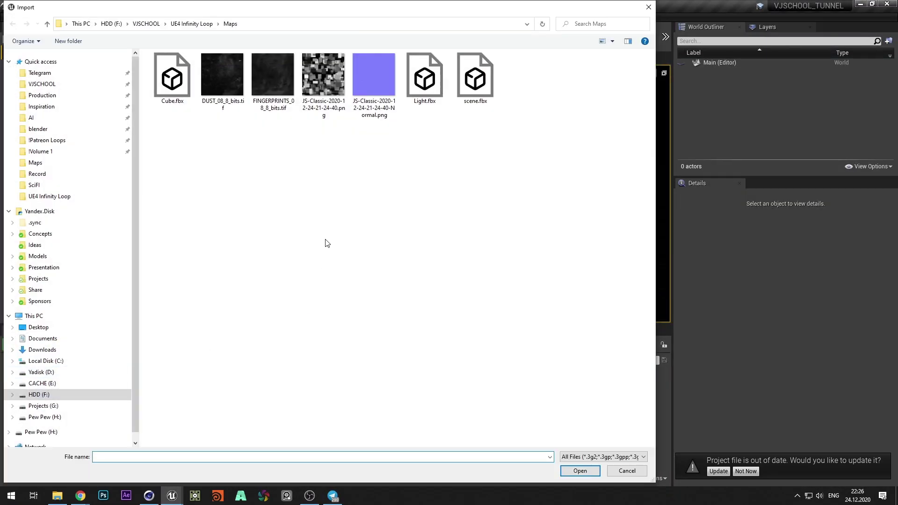
{"action": "left_click", "coordinate": [222, 77]}
{"action": "left_click", "coordinate": [272, 78], "text": "ctrl"}
{"action": "left_click", "coordinate": [580, 470]}
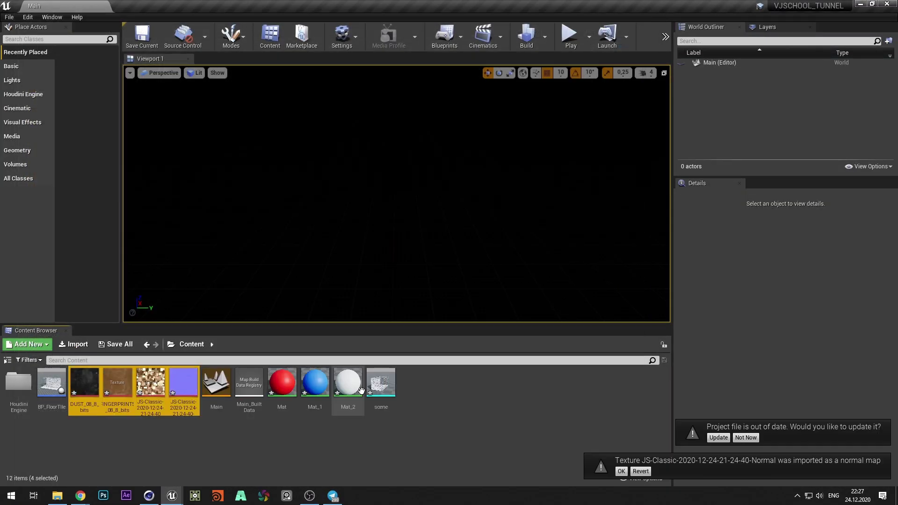
- Open the Mat_2 material and add the four imported textures to its graph as Texture Sample nodes
{"action": "left_click", "coordinate": [348, 394]}
{"action": "double_click", "coordinate": [347, 394]}
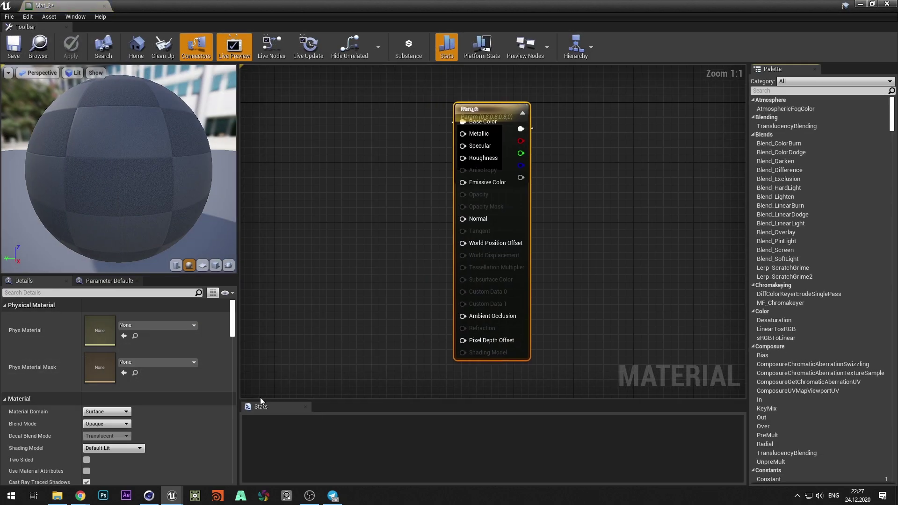
{"action": "left_click_drag", "start_coordinate": [474, 50], "coordinate": [403, 117]}
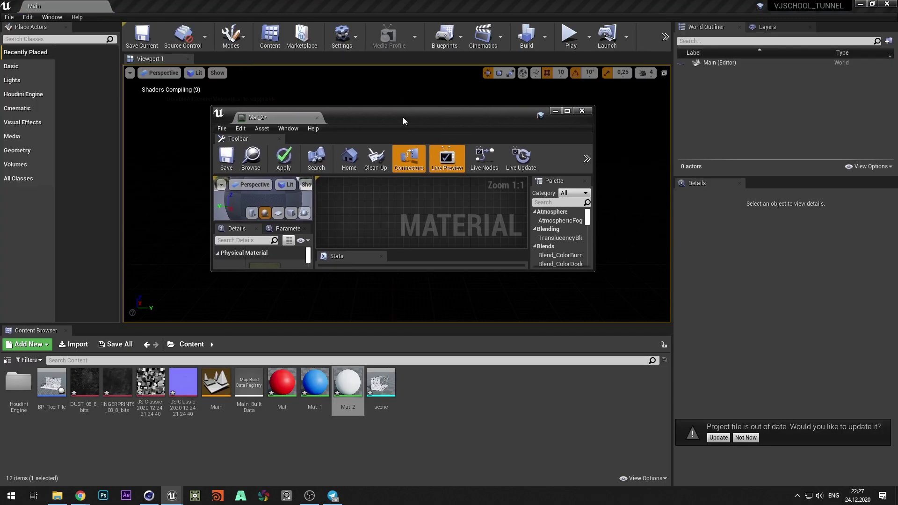
{"action": "left_click", "coordinate": [87, 389]}
{"action": "left_click", "coordinate": [118, 391], "text": "ctrl"}
{"action": "left_click", "coordinate": [146, 427]}
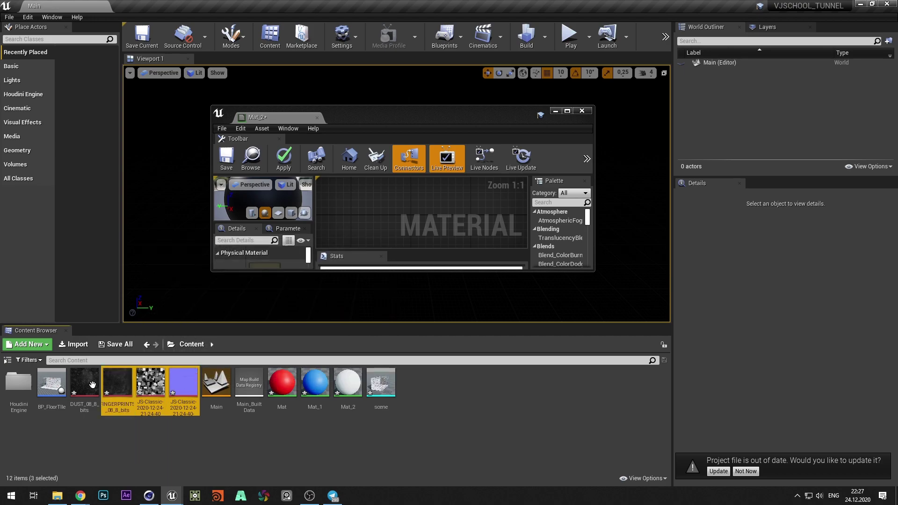
{"action": "left_click_drag", "start_coordinate": [92, 384], "coordinate": [395, 213], "text": "ctrl"}
{"action": "double_click", "coordinate": [439, 116]}
- Spread the four Texture Sample nodes apart beside the Mat_2 output node
{"action": "left_click", "coordinate": [465, 147]}
{"action": "left_click_drag", "start_coordinate": [384, 154], "coordinate": [393, 310]}
{"action": "scroll", "coordinate": [424, 171], "scroll_direction": "down", "scroll_amount": 2}
{"action": "left_click_drag", "start_coordinate": [418, 270], "coordinate": [402, 305]}
{"action": "left_click_drag", "start_coordinate": [403, 148], "coordinate": [316, 251]}
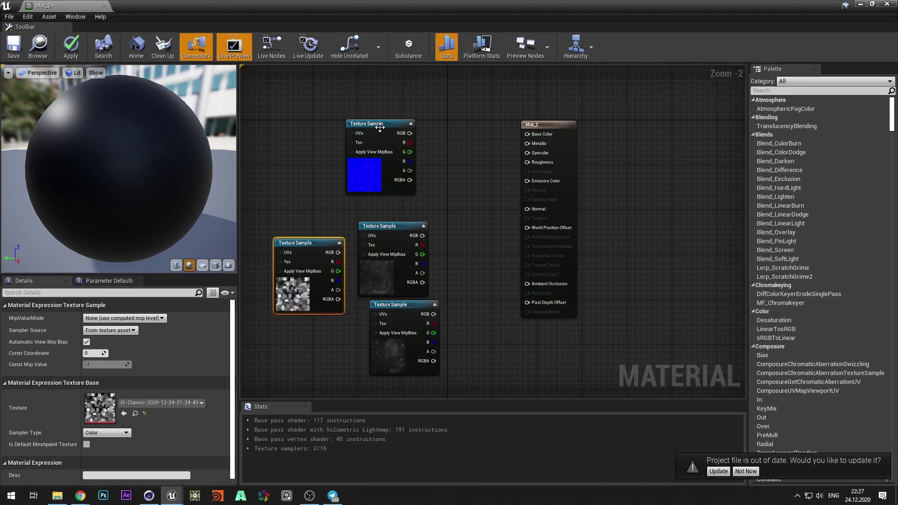
{"action": "left_click_drag", "start_coordinate": [380, 127], "coordinate": [359, 111]}
{"action": "left_click", "coordinate": [415, 160]}
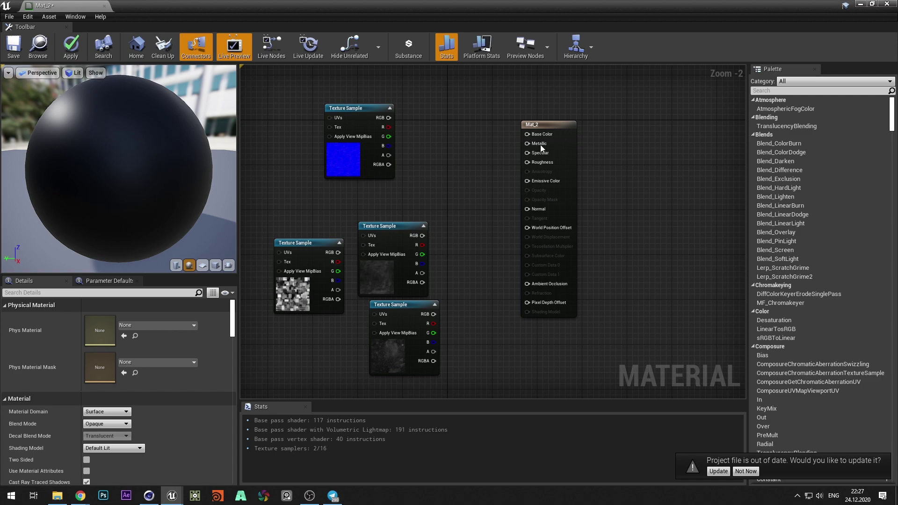
- Move the FINGERPRINTS_08_8_bits sample above the other nodes and connect its RGB output to Mat_2's Base Color
{"action": "left_click", "coordinate": [391, 269]}
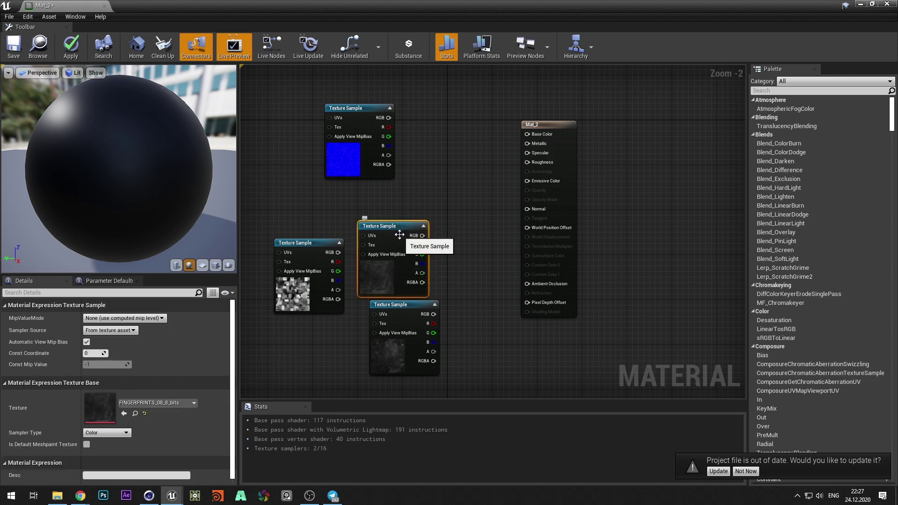
{"action": "left_click_drag", "start_coordinate": [348, 114], "coordinate": [269, 125]}
{"action": "left_click_drag", "start_coordinate": [394, 246], "coordinate": [377, 111]}
{"action": "left_click_drag", "start_coordinate": [530, 137], "coordinate": [530, 136]}
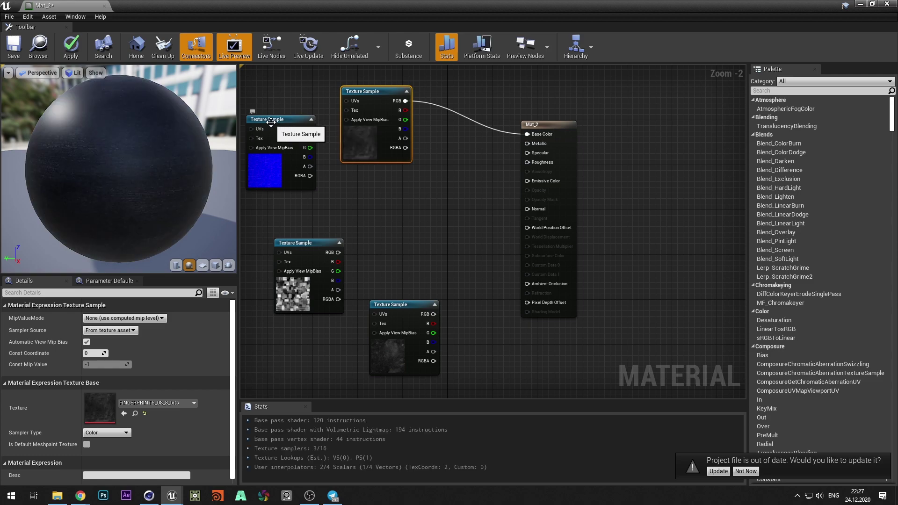
- Reposition the normal-map sample below the FINGERPRINTS sample and connect its RGB output to Mat_2's Normal
{"action": "left_click_drag", "start_coordinate": [270, 121], "coordinate": [394, 250]}
{"action": "left_click_drag", "start_coordinate": [400, 306], "coordinate": [388, 379]}
{"action": "left_click_drag", "start_coordinate": [404, 250], "coordinate": [387, 278]}
{"action": "left_click_drag", "start_coordinate": [503, 231], "coordinate": [526, 209]}
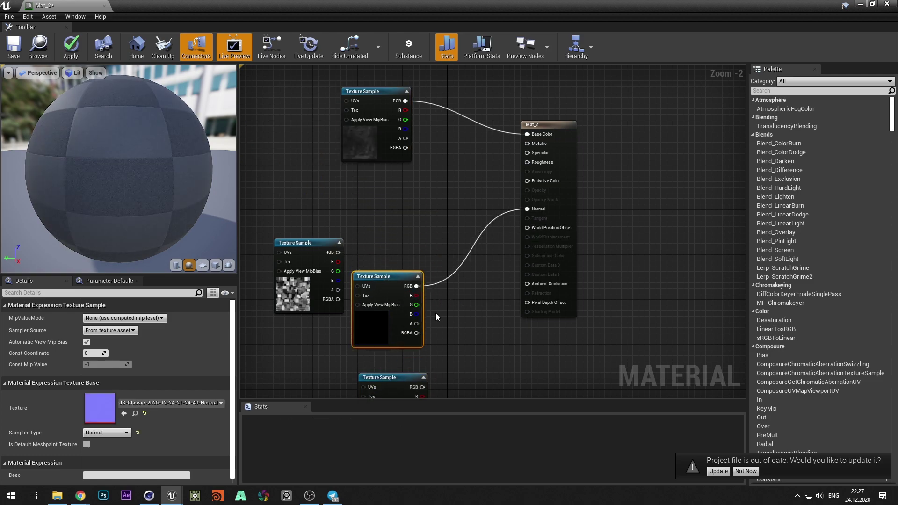
- Connect the DUST_08_8_bits sample to Mat_2's Roughness and the JS-Classic sample to Ambient Occlusion, stacking both among the other samples
{"action": "left_click_drag", "start_coordinate": [393, 384], "coordinate": [527, 161]}
{"action": "left_click", "coordinate": [387, 275]}
{"action": "left_click_drag", "start_coordinate": [304, 242], "coordinate": [389, 366]}
{"action": "left_click_drag", "start_coordinate": [422, 374], "coordinate": [526, 283]}
- Add a Constant node with value 1 and connect it to Mat_2's Metallic
{"action": "right_click_drag", "start_coordinate": [476, 258], "coordinate": [487, 292]}
{"action": "key", "text": "1"}
{"action": "left_click", "coordinate": [454, 179]}
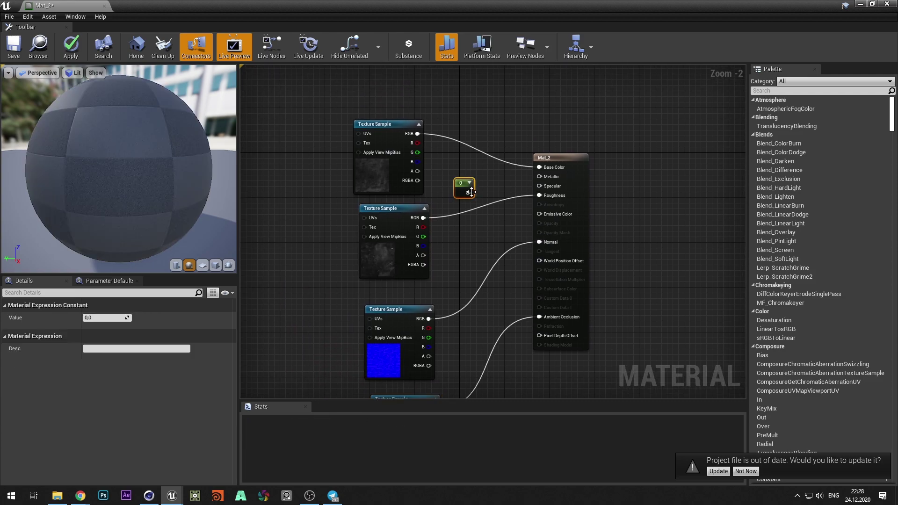
{"action": "left_click_drag", "start_coordinate": [491, 193], "coordinate": [540, 177]}
{"action": "left_click", "coordinate": [104, 318]}
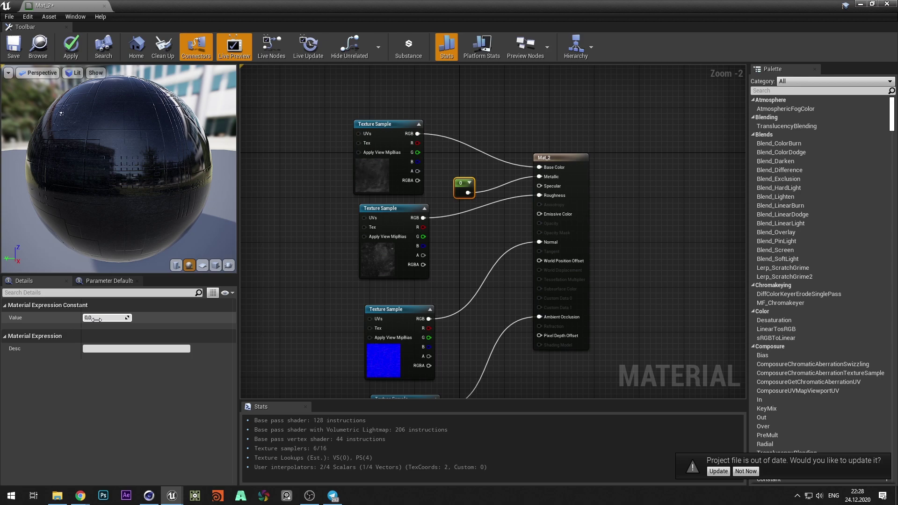
{"action": "type", "text": "1"}
{"action": "key", "text": "Return"}
- Add a second Constant node with value 0.2 and connect it to Mat_2's Specular
{"action": "left_click", "coordinate": [511, 209]}
{"action": "key", "text": "1"}
{"action": "left_click", "coordinate": [469, 237]}
{"action": "left_click_drag", "start_coordinate": [483, 252], "coordinate": [539, 186]}
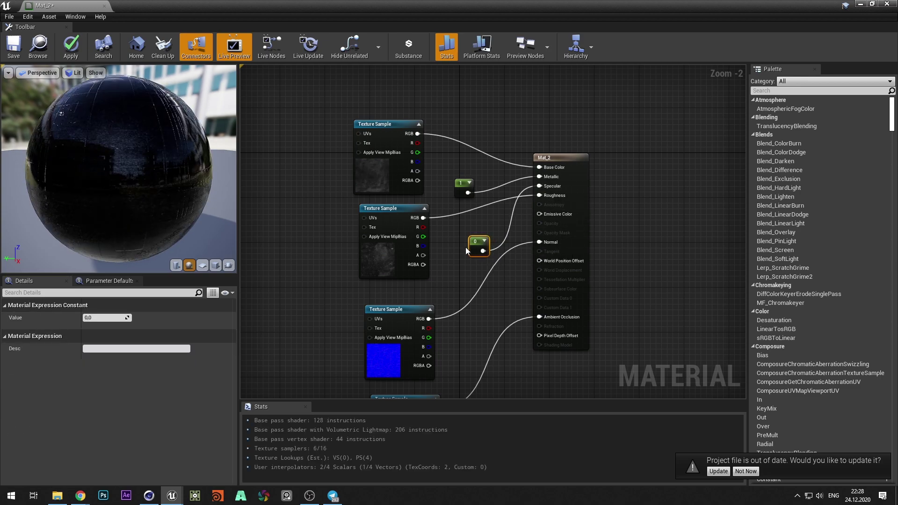
{"action": "type", "text": ".2"}
{"action": "key", "text": "Return"}
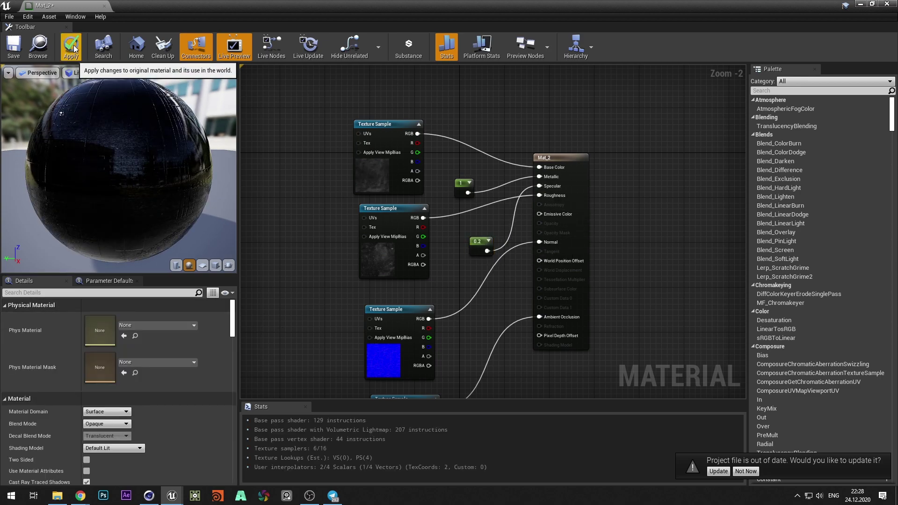
- Apply the Mat_2 changes and open the BP_FloorTile Blueprint's viewport to inspect the textured tunnel
{"action": "left_click", "coordinate": [77, 49]}
{"action": "left_click", "coordinate": [872, 4]}
{"action": "left_click", "coordinate": [51, 387]}
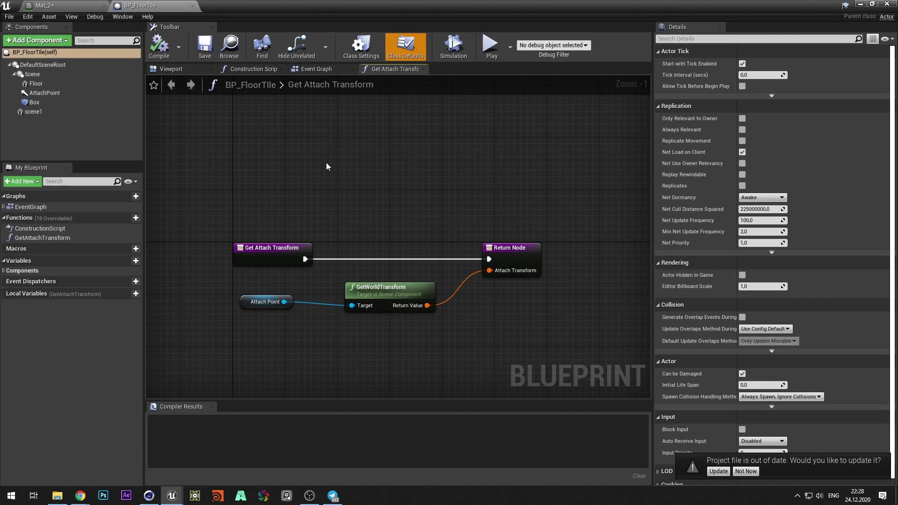
{"action": "left_click", "coordinate": [171, 69]}
{"action": "right_click_drag", "start_coordinate": [397, 234], "coordinate": [425, 234]}
- Turn on Two Sided for the Mat_2 material and check the tunnel in the BP_FloorTile viewport
{"action": "left_click", "coordinate": [71, 7]}
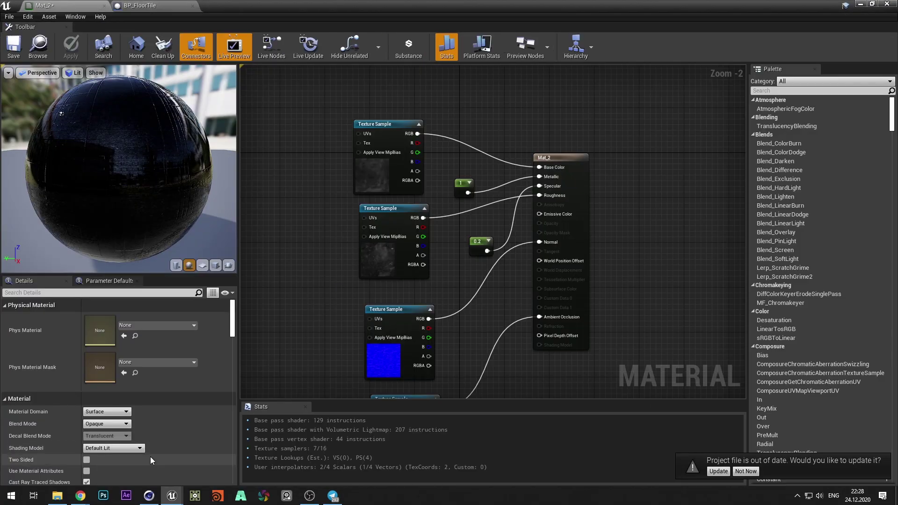
{"action": "scroll", "coordinate": [151, 460], "scroll_direction": "down", "scroll_amount": 2}
{"action": "left_click", "coordinate": [86, 431]}
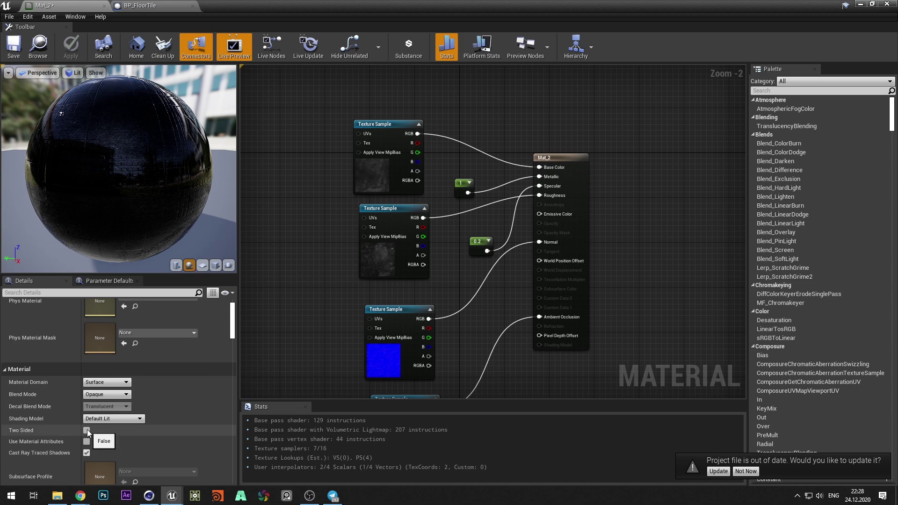
{"action": "left_click", "coordinate": [154, 4]}
{"action": "mouse_move", "coordinate": [397, 234]}
{"action": "right_mouse_down"}
{"action": "mouse_move", "coordinate": [407, 234]}
{"action": "mouse_move", "coordinate": [395, 225]}
{"action": "right_mouse_up"}
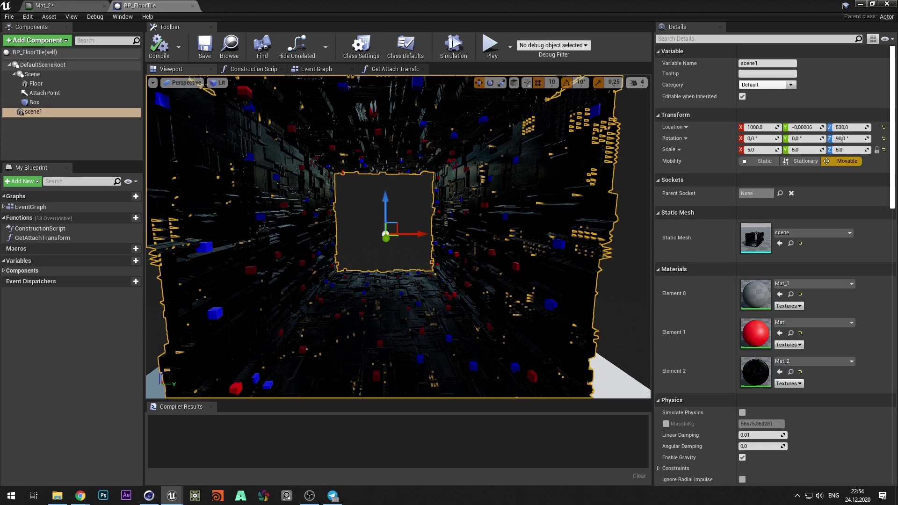
- Create a Material Parameter Collection named LightControl in the Content folder and open it
{"action": "right_click", "coordinate": [411, 411]}
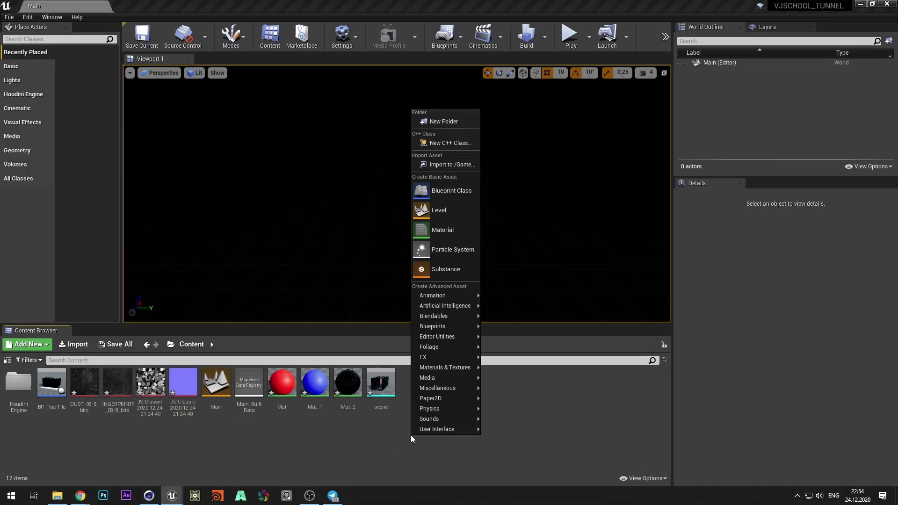
{"action": "mouse_move", "coordinate": [445, 376]}
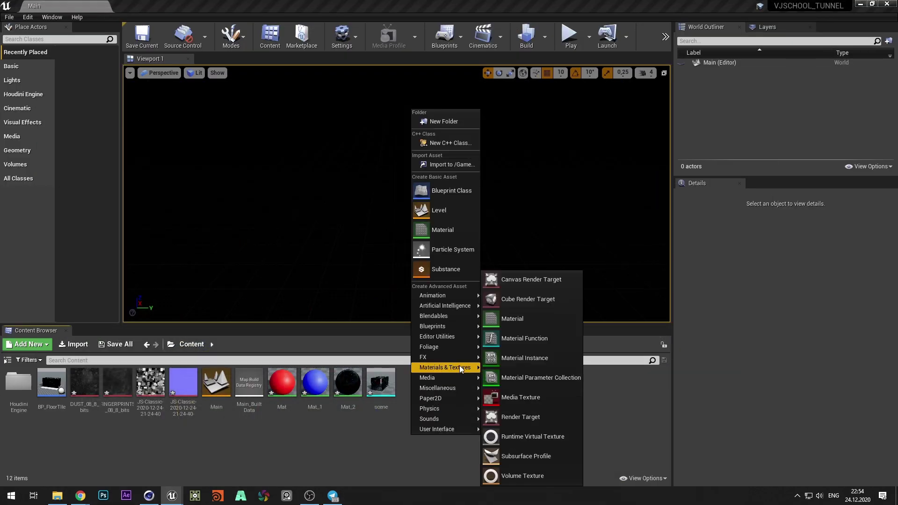
{"action": "left_click", "coordinate": [523, 429]}
{"action": "type", "text": "LightControl"}
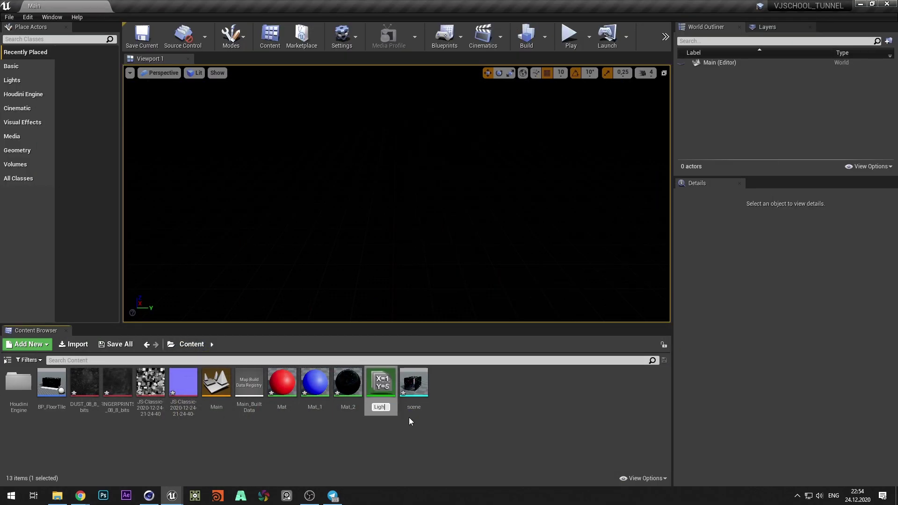
{"action": "key", "text": "Return"}
{"action": "key", "text": "Return"}
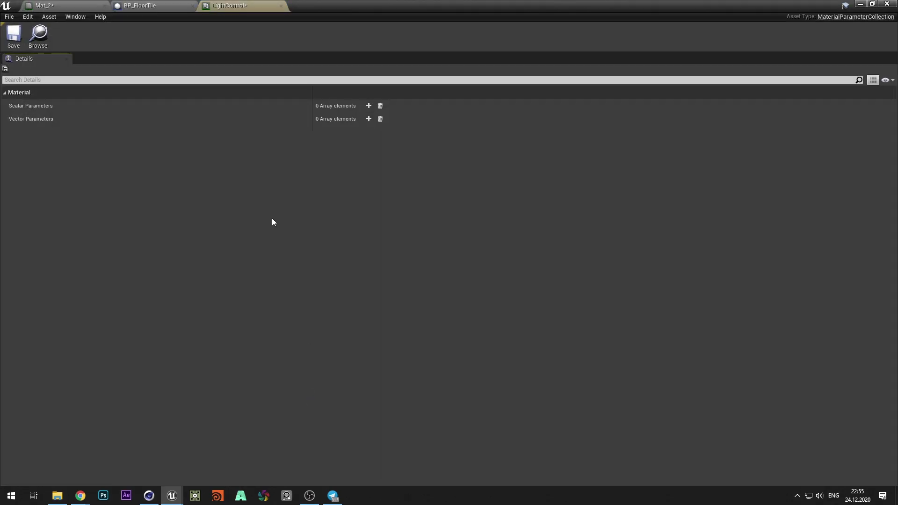
- Add two scalar parameters named BlackOut and White to LightControl and save the collection
{"action": "left_click", "coordinate": [368, 106]}
{"action": "left_click", "coordinate": [48, 121]}
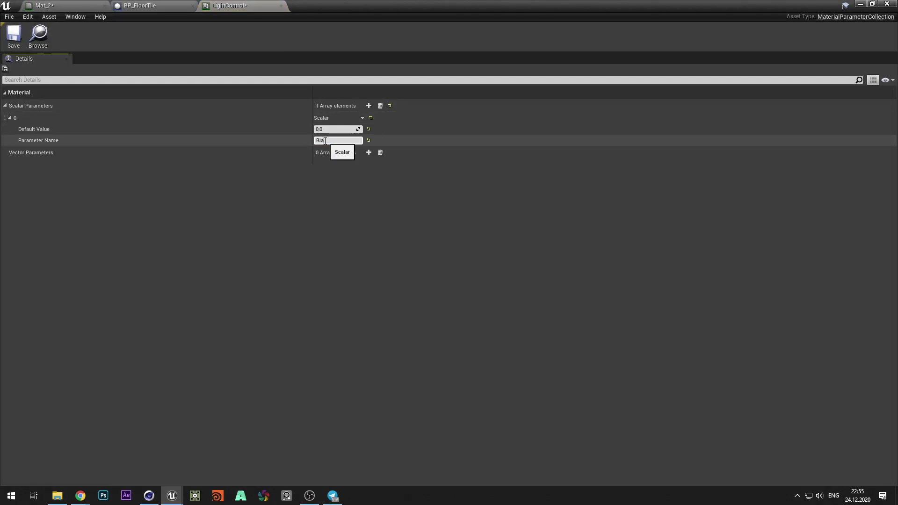
{"action": "left_click", "coordinate": [369, 105]}
{"action": "left_click", "coordinate": [61, 152]}
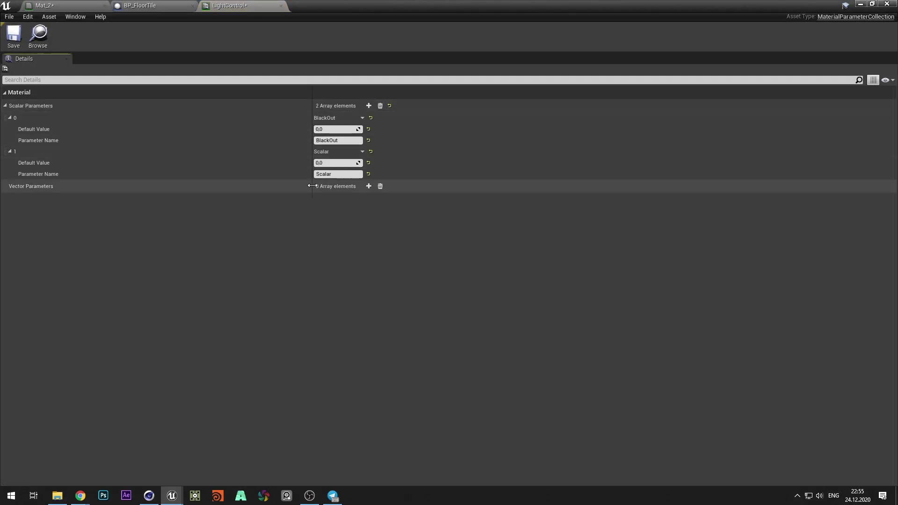
{"action": "left_click", "coordinate": [339, 174]}
{"action": "type", "text": "White"}
{"action": "key", "text": "Return"}
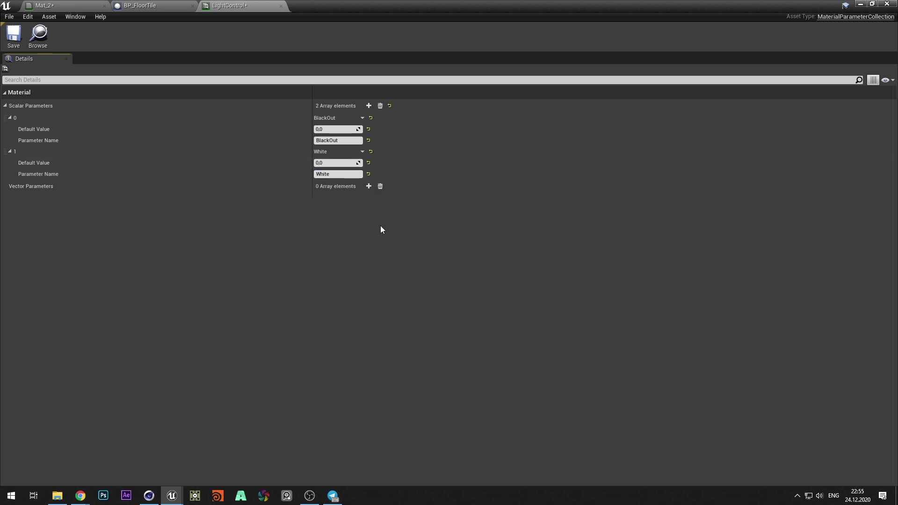
{"action": "left_click", "coordinate": [22, 36]}
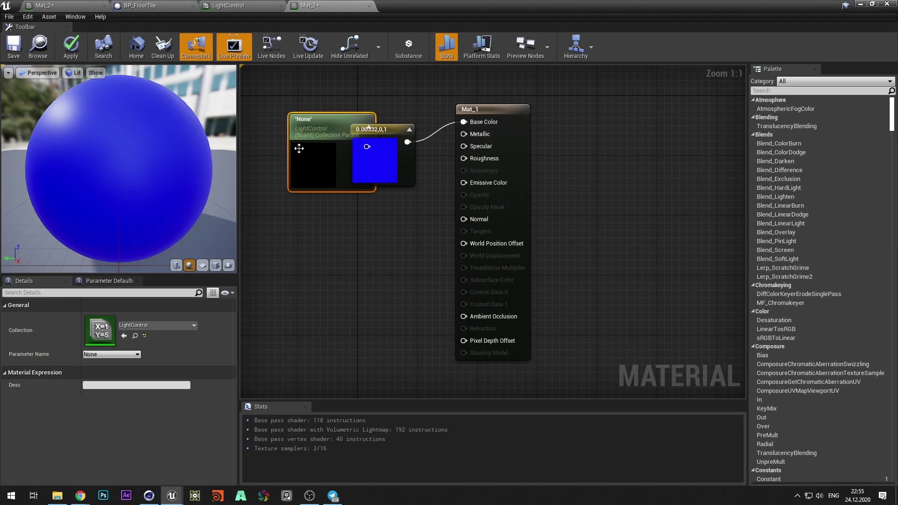
- Set the LightControl collection node in Mat_1 to BlackOut, duplicate it as White, and place both below the color constant
{"action": "right_click_drag", "start_coordinate": [314, 232], "coordinate": [437, 174]}
{"action": "left_click", "coordinate": [110, 355]}
{"action": "left_click", "coordinate": [105, 361]}
{"action": "key", "text": "ctrl+w"}
{"action": "left_click_drag", "start_coordinate": [432, 298], "coordinate": [353, 353]}
{"action": "left_click", "coordinate": [110, 355]}
{"action": "left_click", "coordinate": [105, 367]}
{"action": "scroll", "coordinate": [371, 327], "scroll_direction": "down", "scroll_amount": 3}
{"action": "left_click", "coordinate": [397, 248], "text": "shift"}
{"action": "left_click", "coordinate": [384, 231]}
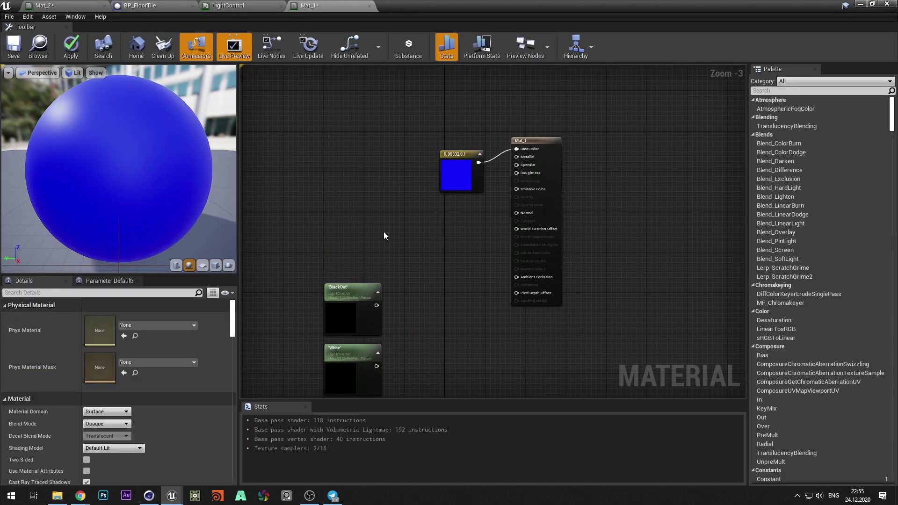
- Move the color constant feeding Mat_1's Base Color and change its color to black
{"action": "right_click_drag", "start_coordinate": [407, 219], "coordinate": [376, 226]}
{"action": "left_click_drag", "start_coordinate": [424, 168], "coordinate": [409, 160]}
{"action": "left_click", "coordinate": [119, 318]}
{"action": "left_click_drag", "start_coordinate": [258, 334], "coordinate": [258, 367]}
{"action": "left_click", "coordinate": [262, 461]}
- Add a Constant node with value 1 and connect it to Mat_1's Metallic
{"action": "key", "text": "1"}
{"action": "left_click", "coordinate": [406, 212]}
{"action": "left_click_drag", "start_coordinate": [417, 224], "coordinate": [485, 166]}
{"action": "left_click", "coordinate": [105, 318]}
{"action": "type", "text": "1"}
{"action": "left_click", "coordinate": [331, 231]}
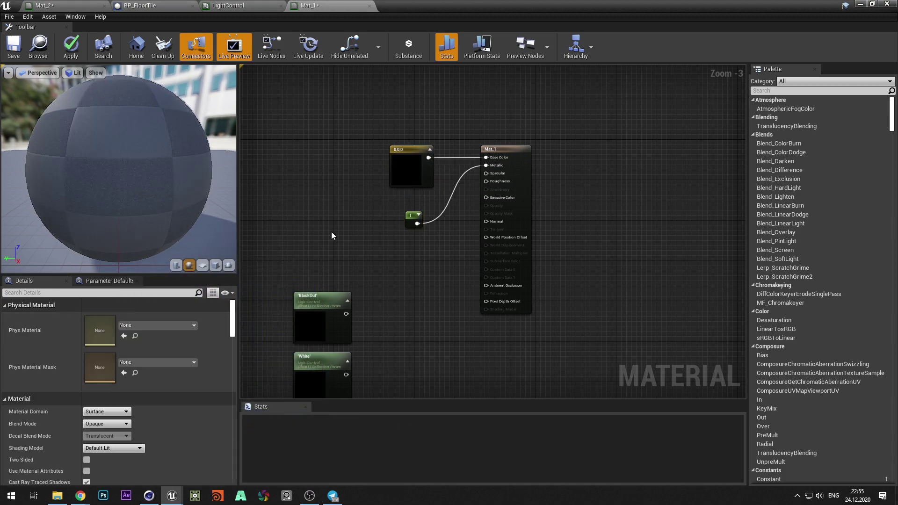
- Add a Time node to the Mat_1 graph and set its period to 5000
{"action": "right_click_drag", "start_coordinate": [324, 170], "coordinate": [391, 230]}
{"action": "right_click", "coordinate": [319, 151]}
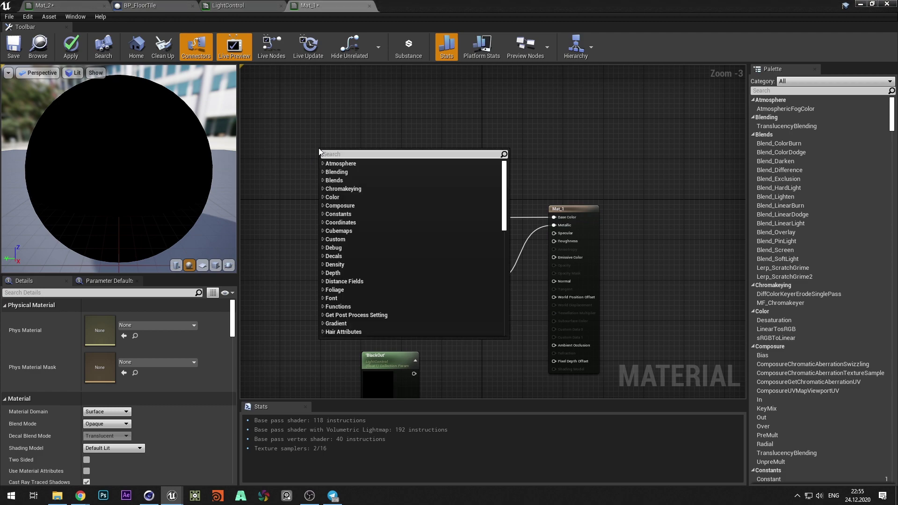
{"action": "type", "text": "time"}
{"action": "left_click", "coordinate": [336, 188]}
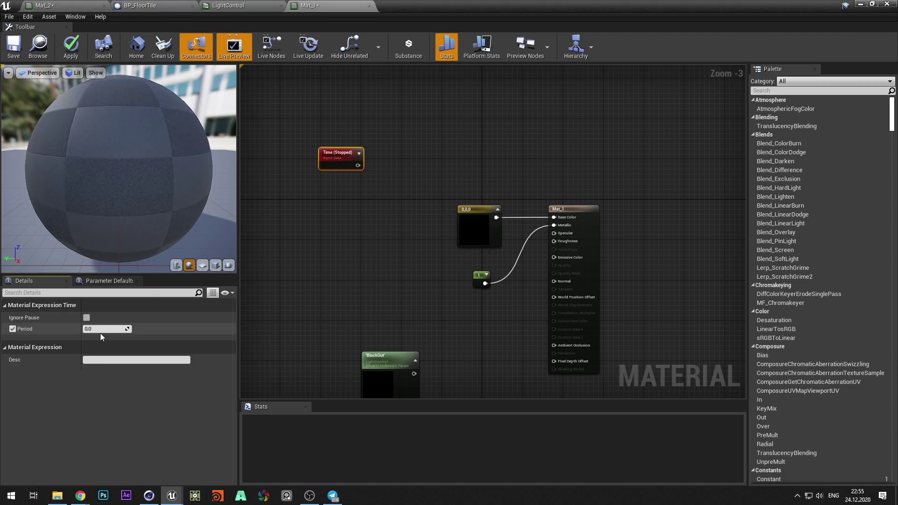
{"action": "left_click", "coordinate": [380, 273]}
- Add an Absolute World Position node just below the Time node in Mat_1
{"action": "scroll", "coordinate": [344, 183], "scroll_direction": "up", "scroll_amount": 2}
{"action": "right_click", "coordinate": [327, 187]}
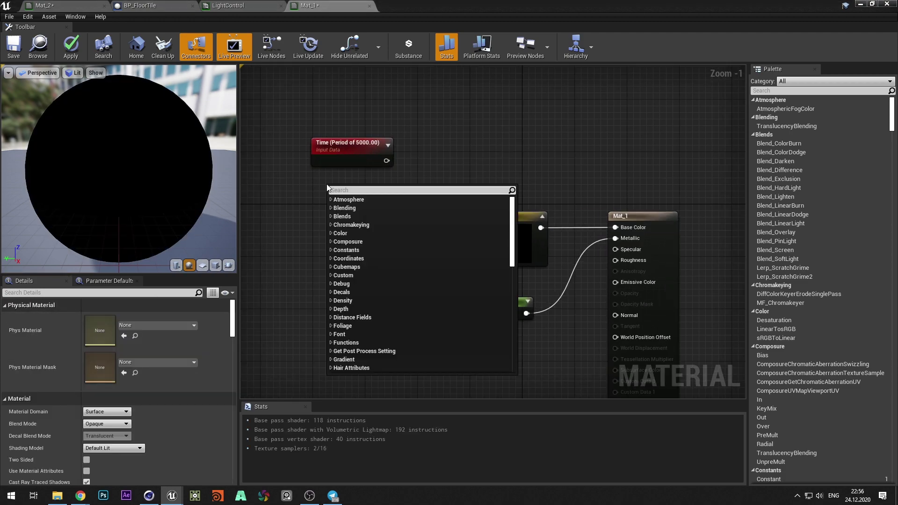
{"action": "type", "text": "wor"}
{"action": "key", "text": "Return"}
{"action": "scroll", "coordinate": [326, 184], "scroll_direction": "down", "scroll_amount": 2}
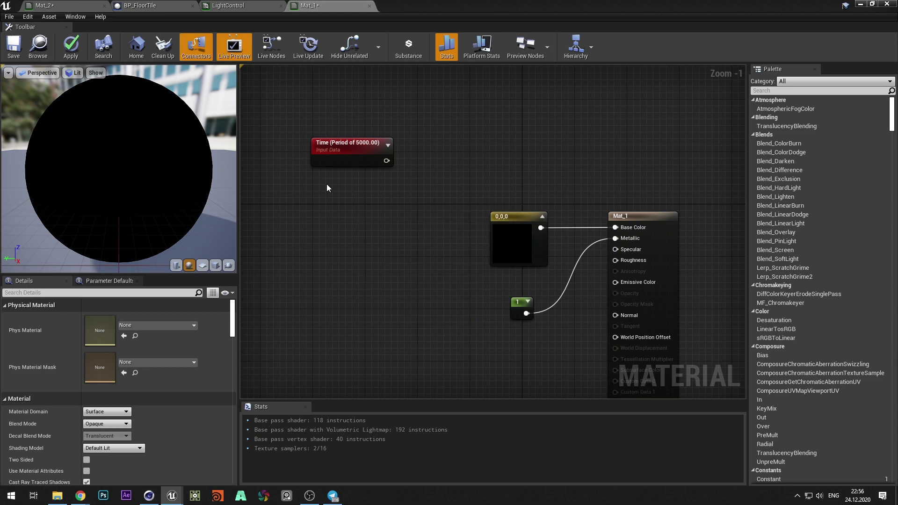
{"action": "left_click", "coordinate": [376, 162], "text": "shift"}
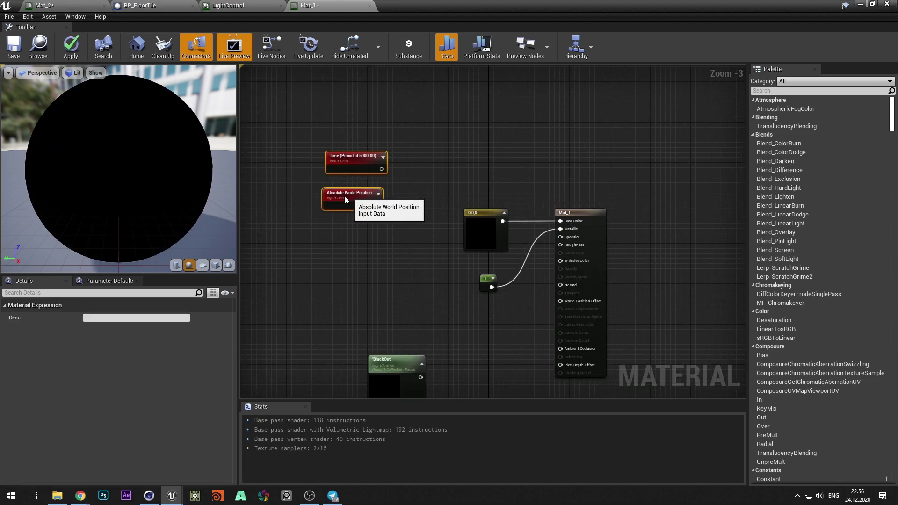
{"action": "left_click", "coordinate": [326, 207]}
- Feed Absolute World Position into a new Divide node and set its Const B to 100
{"action": "scroll", "coordinate": [326, 207], "scroll_direction": "up", "scroll_amount": 2}
{"action": "left_click_drag", "start_coordinate": [363, 205], "coordinate": [422, 205]}
{"action": "type", "text": "div"}
{"action": "key", "text": "Return"}
{"action": "left_click", "coordinate": [100, 329]}
{"action": "type", "text": "100"}
{"action": "left_click", "coordinate": [374, 262]}
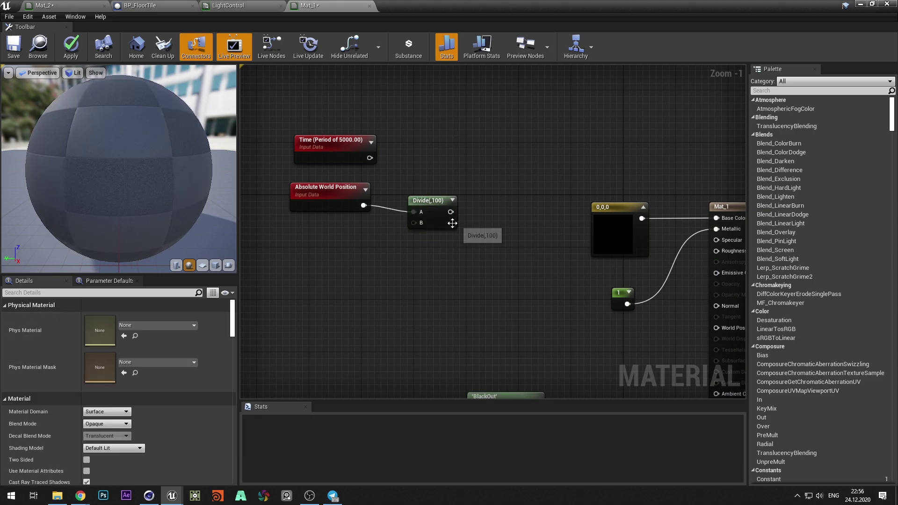
- Add a Noise node with its Position input driven by the Divide output
{"action": "right_click_drag", "start_coordinate": [463, 172], "coordinate": [385, 203]}
{"action": "left_click_drag", "start_coordinate": [361, 238], "coordinate": [424, 227]}
{"action": "type", "text": "noise"}
{"action": "key", "text": "Return"}
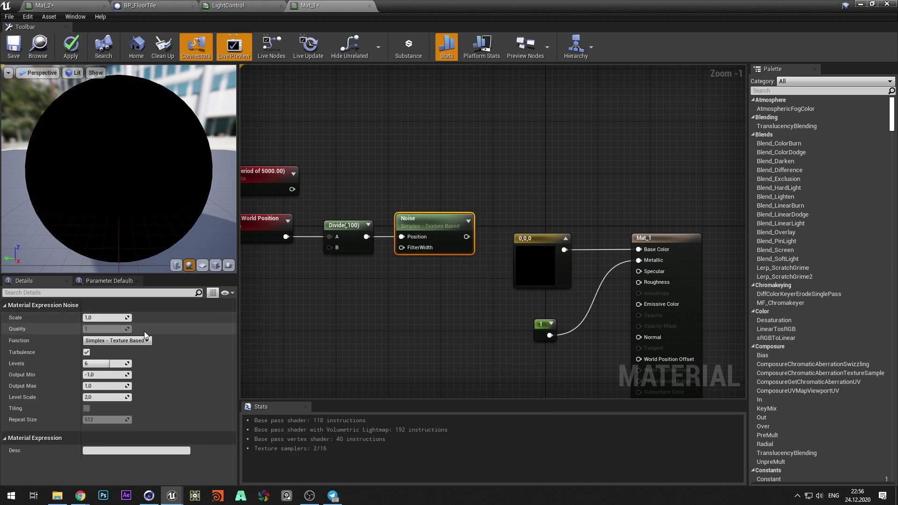
- Set the Noise node to scale 0.1, levels 0 and function Fast Gradient - 3D Texture, with Turbulence off
{"action": "left_click", "coordinate": [103, 317]}
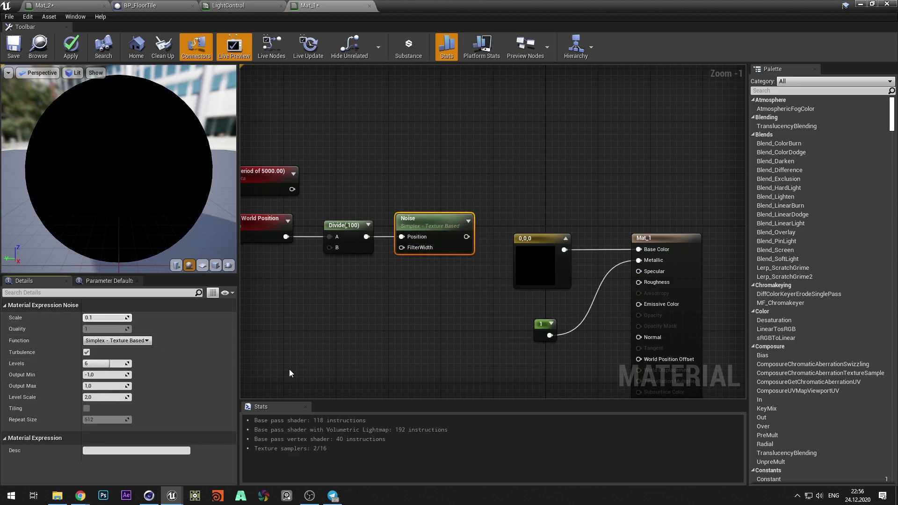
{"action": "left_click", "coordinate": [101, 364]}
{"action": "type", "text": "0"}
{"action": "left_click", "coordinate": [282, 346]}
{"action": "left_click", "coordinate": [443, 249]}
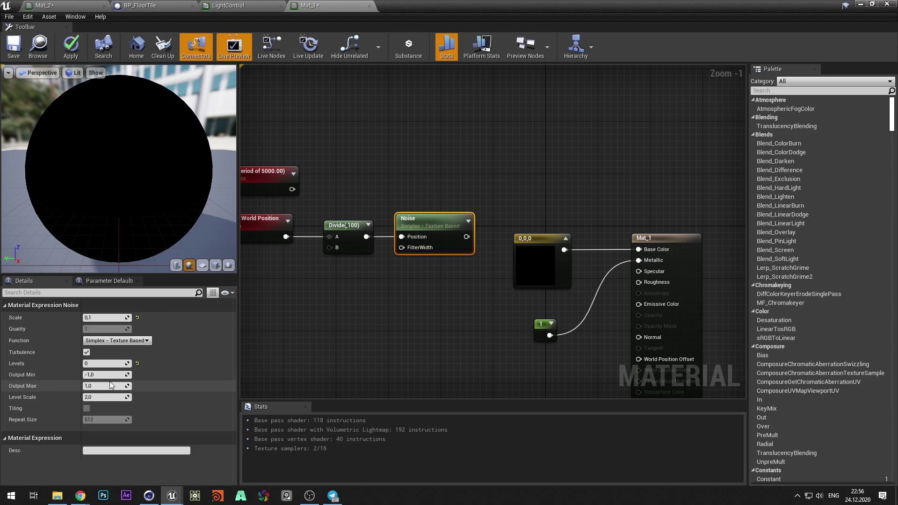
{"action": "left_click", "coordinate": [118, 341]}
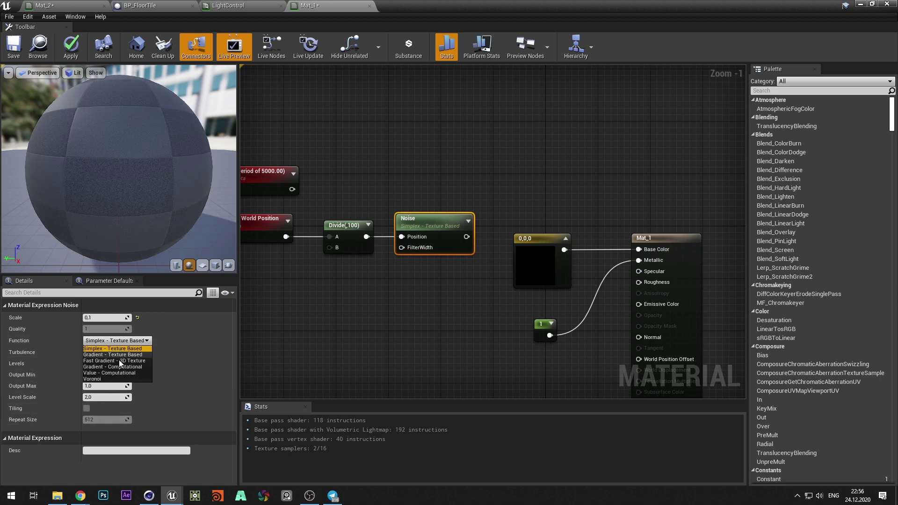
{"action": "left_click", "coordinate": [108, 363]}
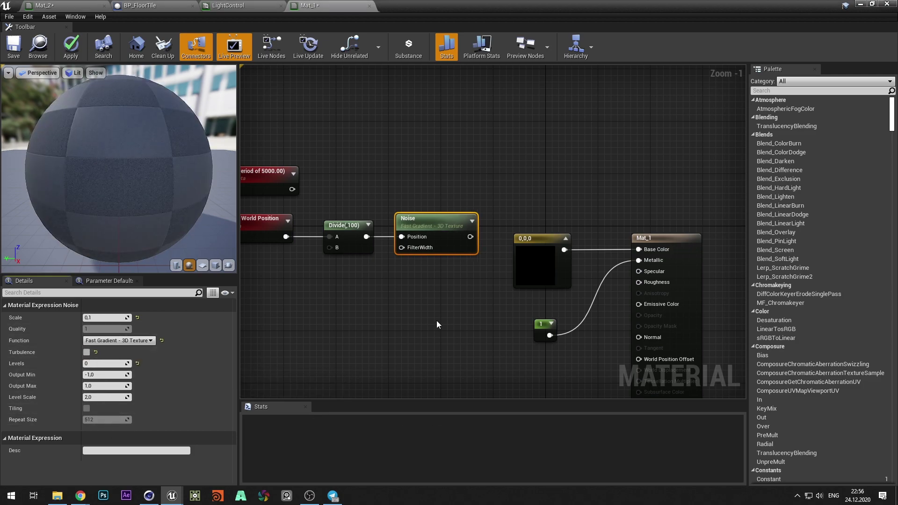
{"action": "left_click", "coordinate": [380, 166]}
- Combine the Time and Noise outputs in an Add node and feed the sum into a Sine node
{"action": "left_click_drag", "start_coordinate": [470, 236], "coordinate": [489, 216]}
{"action": "type", "text": "add"}
{"action": "key", "text": "Return"}
{"action": "left_click_drag", "start_coordinate": [498, 201], "coordinate": [543, 184]}
{"action": "type", "text": "sin"}
{"action": "left_click", "coordinate": [556, 305]}
{"action": "right_click_drag", "start_coordinate": [601, 152], "coordinate": [562, 155]}
{"action": "scroll", "coordinate": [562, 159], "scroll_direction": "down", "scroll_amount": 2}
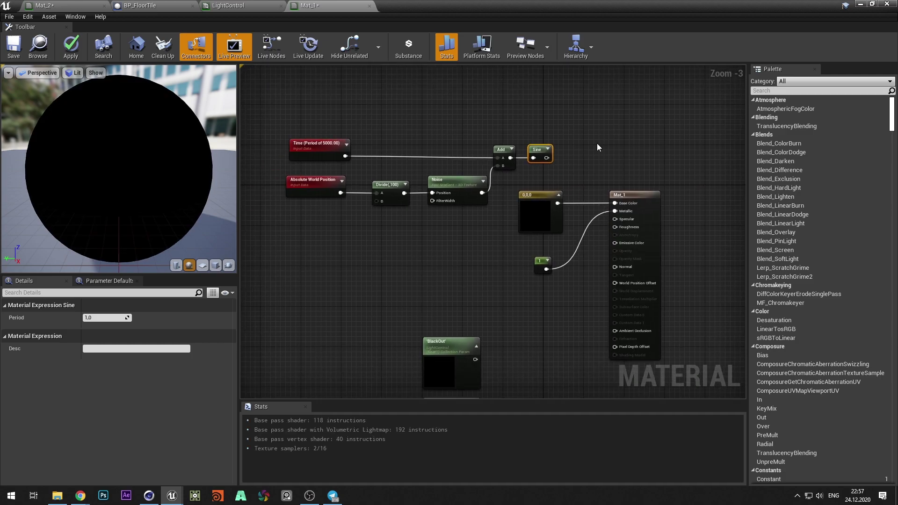
- Feed the Sine output into a new Multiply node connected to Mat_1's Emissive Color
{"action": "left_click_drag", "start_coordinate": [546, 157], "coordinate": [614, 243]}
{"action": "type", "text": "multi"}
{"action": "key", "text": "Return"}
- Add a Constant3Vector node above the BlackOut parameter and set its color to blue (0, 0.0161, 1)
{"action": "right_click_drag", "start_coordinate": [533, 326], "coordinate": [533, 222]}
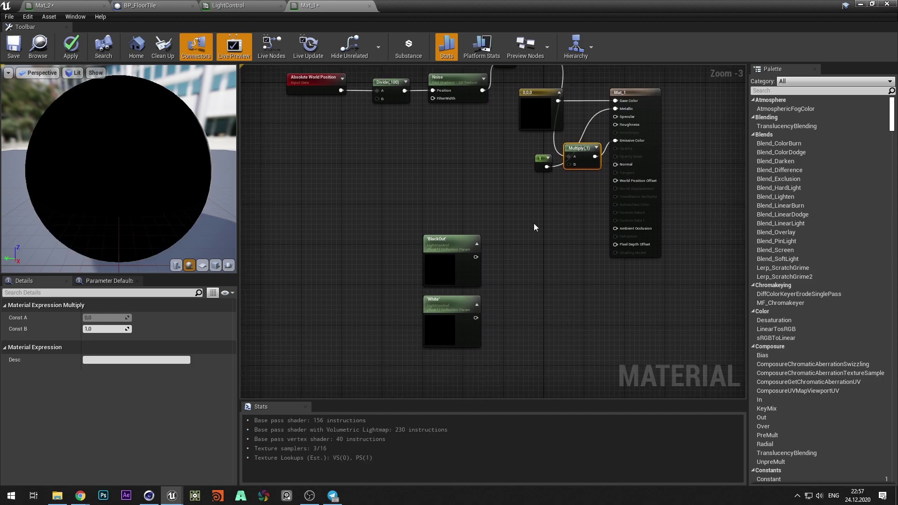
{"action": "left_click", "coordinate": [540, 284]}
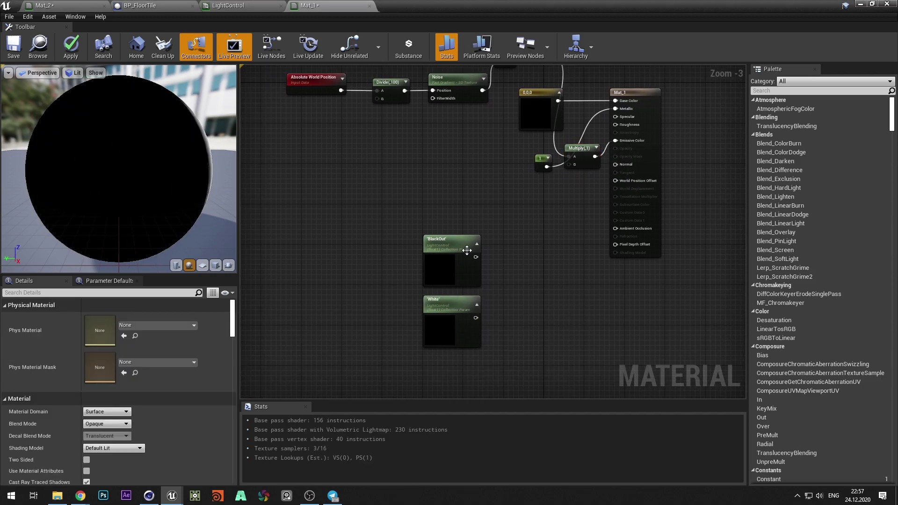
{"action": "key", "text": "3"}
{"action": "left_click", "coordinate": [365, 191]}
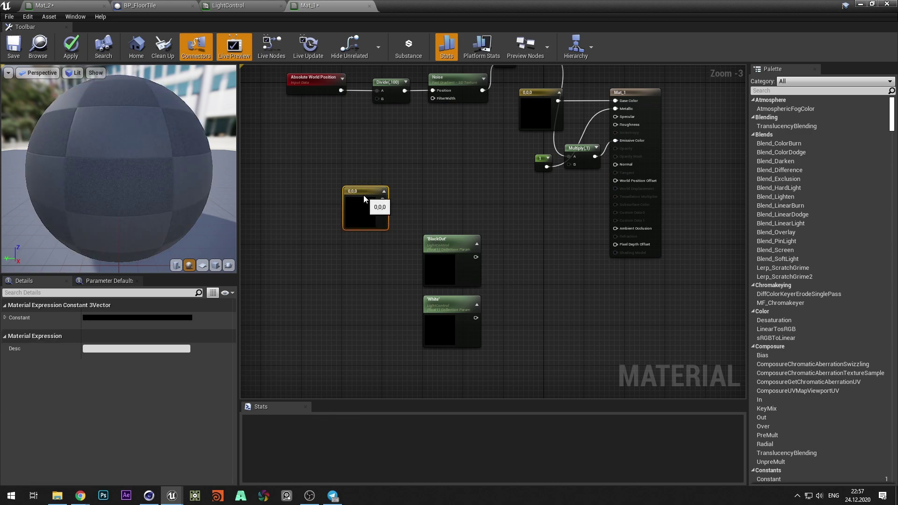
{"action": "left_click", "coordinate": [153, 317]}
{"action": "left_click_drag", "start_coordinate": [247, 302], "coordinate": [263, 267]}
{"action": "left_click_drag", "start_coordinate": [175, 287], "coordinate": [160, 273]}
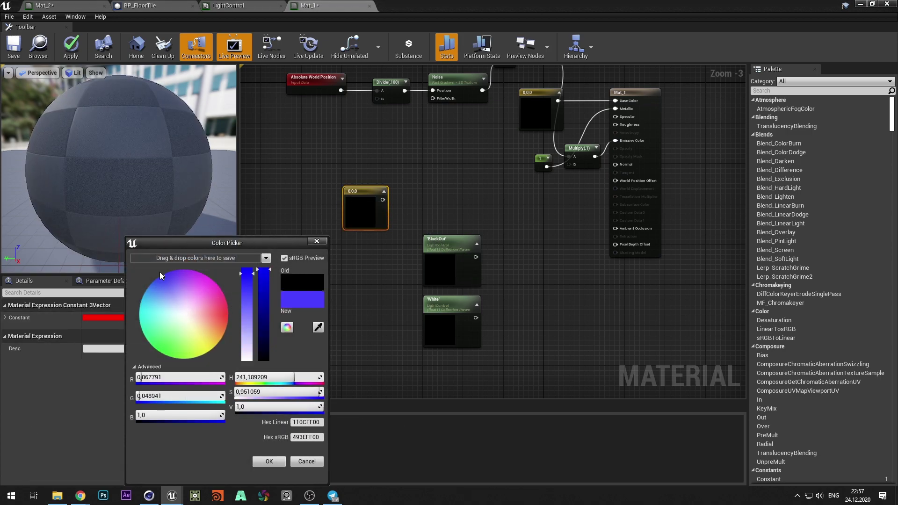
{"action": "left_click", "coordinate": [269, 462]}
- Add a scalar constant of 0 below the blue vector and shift the BlackOut and White parameter nodes farther down
{"action": "left_click", "coordinate": [345, 254]}
{"action": "key", "text": "1"}
{"action": "left_click", "coordinate": [355, 249]}
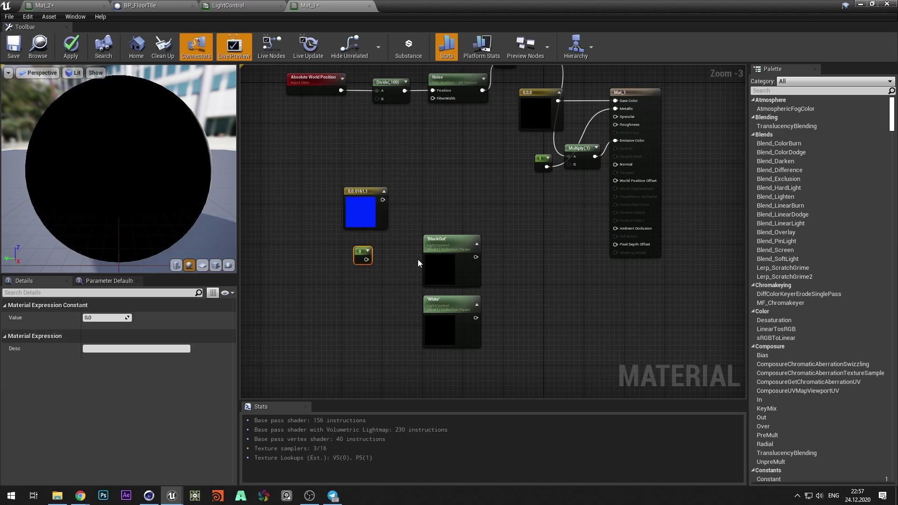
{"action": "right_click_drag", "start_coordinate": [418, 260], "coordinate": [395, 189]}
{"action": "left_click_drag", "start_coordinate": [400, 138], "coordinate": [461, 262]}
{"action": "left_click_drag", "start_coordinate": [437, 172], "coordinate": [411, 333]}
{"action": "left_click", "coordinate": [394, 150]}
- Blend the blue vector as A and the 0 constant as B in a new Lerp, with the BlackOut parameter as Alpha
{"action": "scroll", "coordinate": [395, 152], "scroll_direction": "up", "scroll_amount": 1}
{"action": "right_click_drag", "start_coordinate": [395, 152], "coordinate": [375, 190]}
{"action": "left_click_drag", "start_coordinate": [335, 162], "coordinate": [355, 185]}
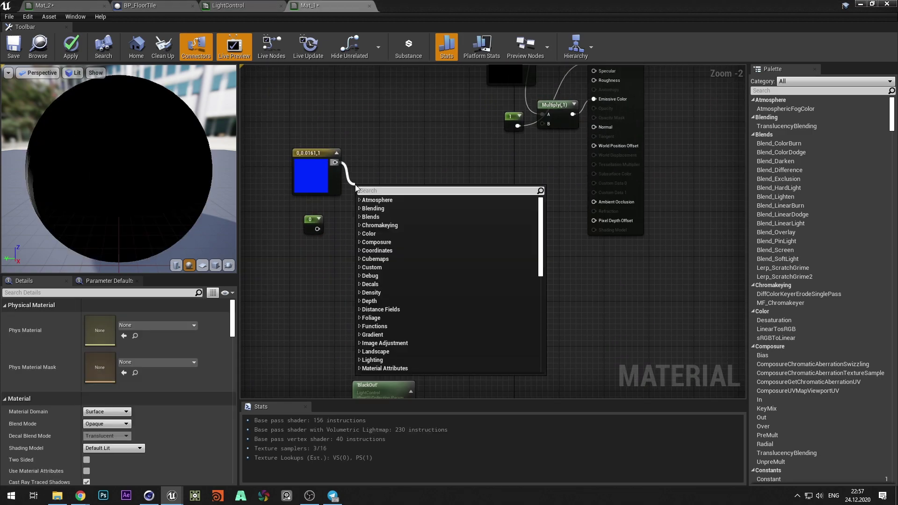
{"action": "type", "text": "lerp"}
{"action": "key", "text": "Return"}
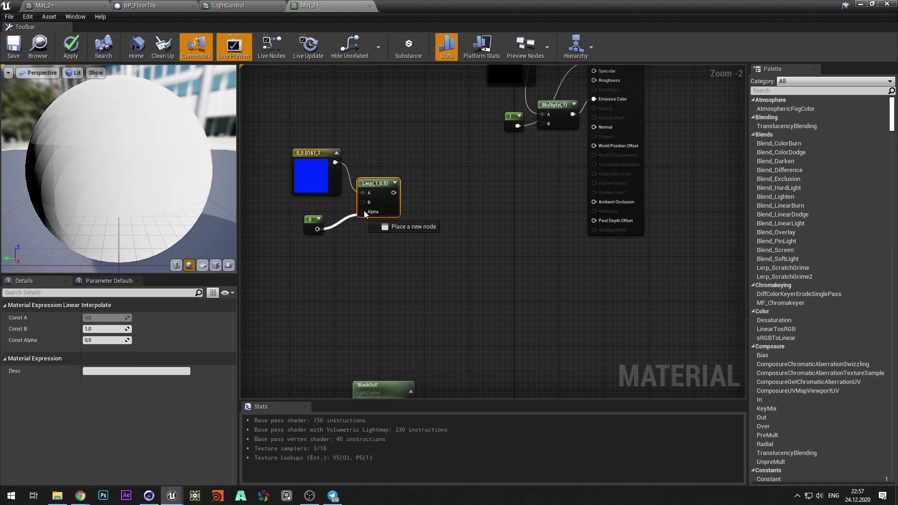
{"action": "left_click_drag", "start_coordinate": [366, 214], "coordinate": [363, 202]}
{"action": "right_click_drag", "start_coordinate": [392, 305], "coordinate": [422, 276]}
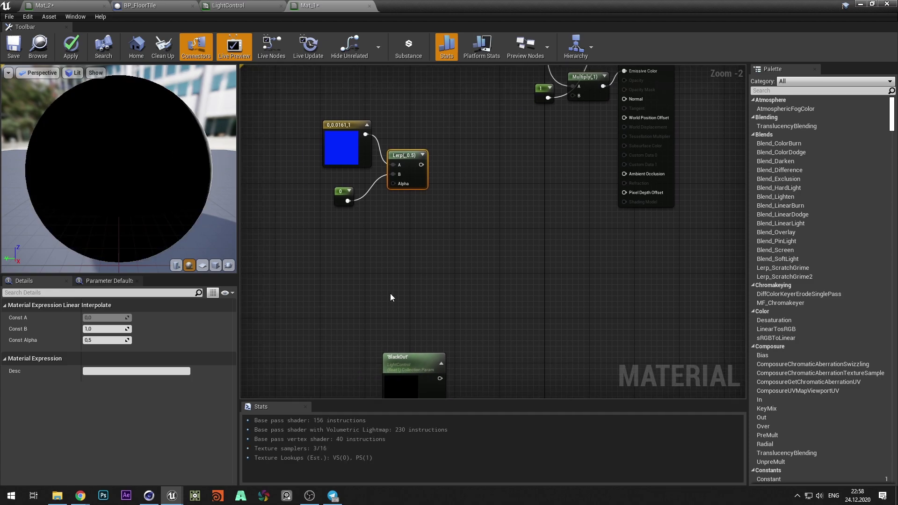
{"action": "left_click_drag", "start_coordinate": [411, 360], "coordinate": [327, 184]}
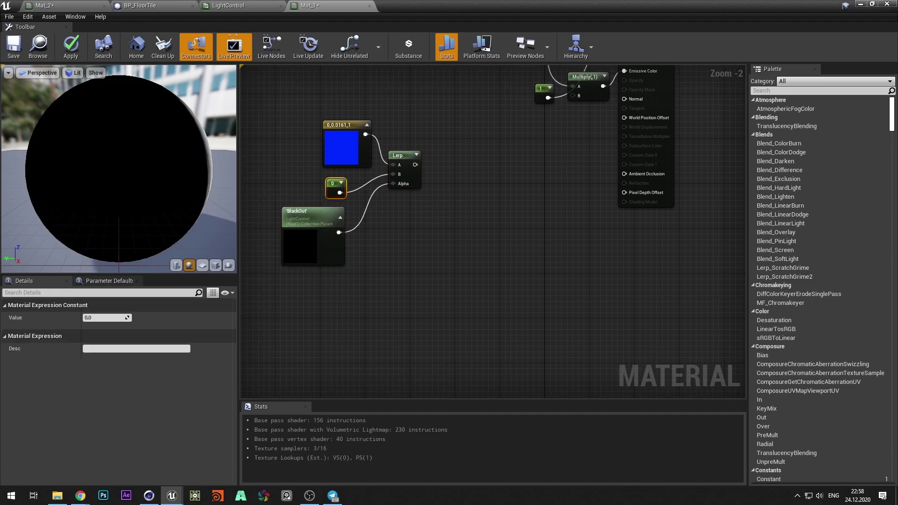
{"action": "right_click_drag", "start_coordinate": [394, 226], "coordinate": [395, 211]}
- Move the White parameter below the BlackOut group and add a white (1, 1, 1) Constant3Vector above it
{"action": "scroll", "coordinate": [394, 211], "scroll_direction": "down", "scroll_amount": 2}
{"action": "left_click_drag", "start_coordinate": [398, 361], "coordinate": [347, 329]}
{"action": "scroll", "coordinate": [395, 262], "scroll_direction": "up", "scroll_amount": 1}
{"action": "left_click", "coordinate": [422, 257]}
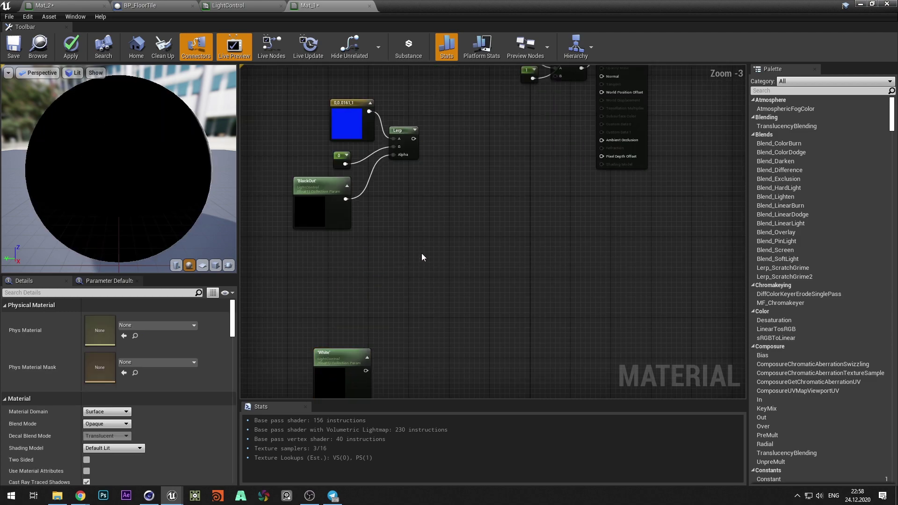
{"action": "key", "text": "3"}
{"action": "left_click", "coordinate": [330, 284]}
{"action": "left_click", "coordinate": [174, 318]}
{"action": "left_click_drag", "start_coordinate": [310, 283], "coordinate": [310, 263]}
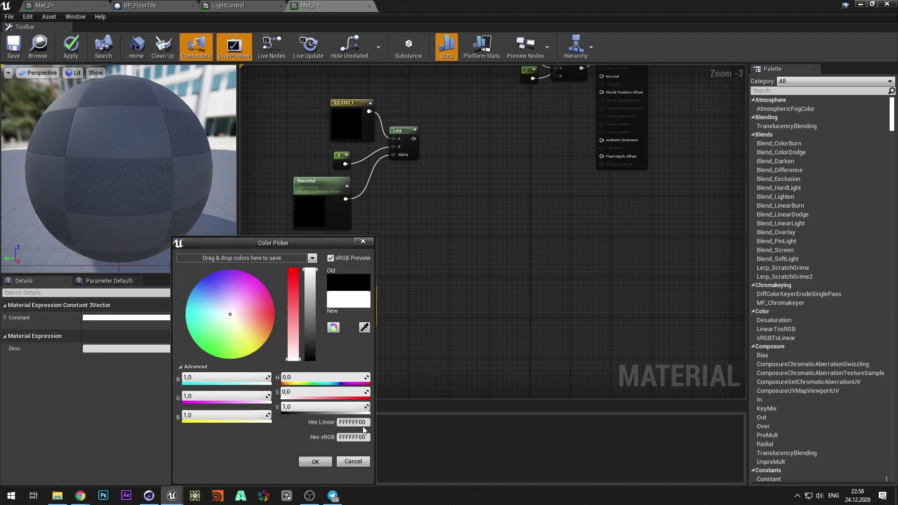
{"action": "left_click", "coordinate": [315, 461]}
- Add a second Lerp with the first Lerp as A, the white vector as B and the White parameter as Alpha
{"action": "right_click_drag", "start_coordinate": [398, 327], "coordinate": [357, 291]}
{"action": "scroll", "coordinate": [357, 282], "scroll_direction": "up", "scroll_amount": 1}
{"action": "right_click", "coordinate": [381, 261]}
{"action": "type", "text": "lerp"}
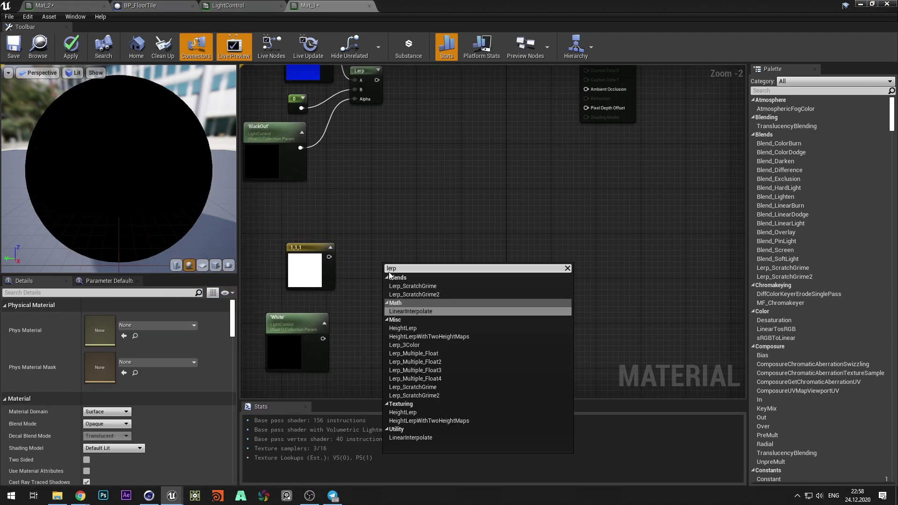
{"action": "key", "text": "Return"}
{"action": "left_click_drag", "start_coordinate": [353, 279], "coordinate": [391, 294]}
{"action": "left_click_drag", "start_coordinate": [405, 277], "coordinate": [450, 222]}
{"action": "right_click_drag", "start_coordinate": [446, 222], "coordinate": [397, 275]}
{"action": "right_click_drag", "start_coordinate": [420, 206], "coordinate": [400, 233]}
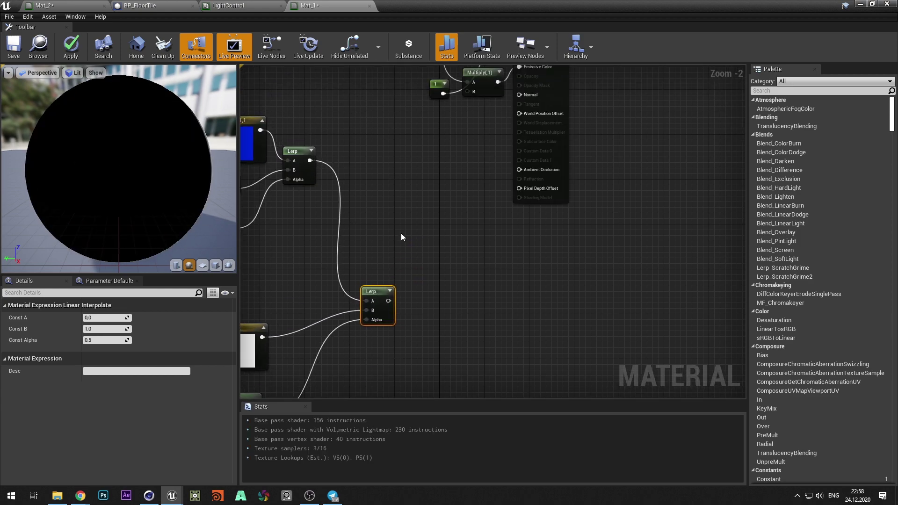
- Add a Multiply node that multiplies the second Lerp's output by a new constant of 50
{"action": "right_click", "coordinate": [396, 197]}
{"action": "type", "text": "multip"}
{"action": "left_click", "coordinate": [411, 244]}
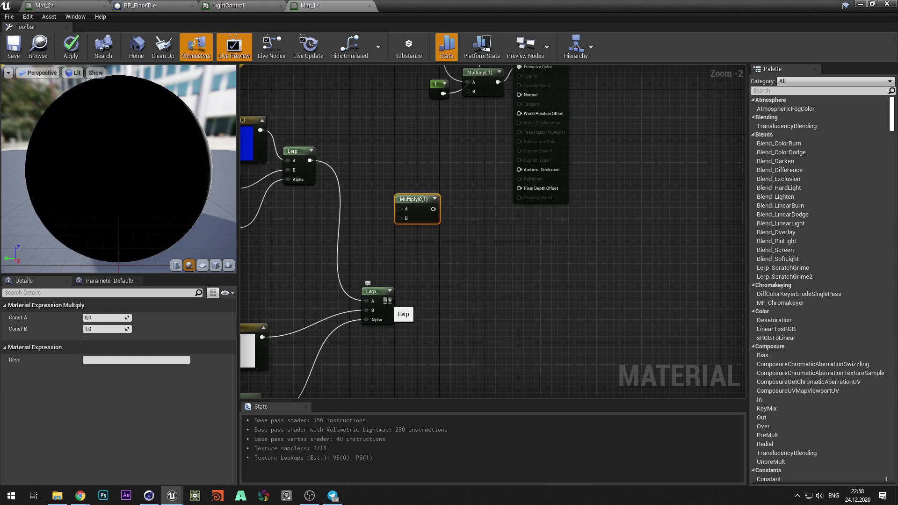
{"action": "left_click_drag", "start_coordinate": [399, 219], "coordinate": [401, 208]}
{"action": "key", "text": "1"}
{"action": "left_click", "coordinate": [341, 229]}
{"action": "left_click_drag", "start_coordinate": [357, 244], "coordinate": [401, 219]}
{"action": "left_click", "coordinate": [105, 318]}
{"action": "type", "text": "50"}
{"action": "left_click", "coordinate": [473, 222]}
- Connect the times-50 Multiply to input B of the Multiply feeding Emissive Color, and apply the changes to Mat_1
{"action": "right_click_drag", "start_coordinate": [473, 221], "coordinate": [425, 295]}
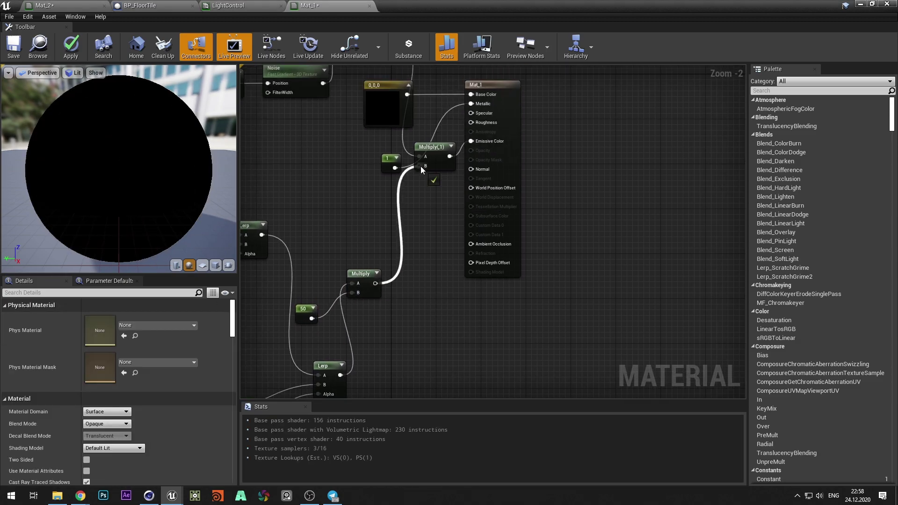
{"action": "left_click_drag", "start_coordinate": [420, 166], "coordinate": [419, 167]}
{"action": "left_click_drag", "start_coordinate": [432, 147], "coordinate": [433, 164]}
{"action": "left_click", "coordinate": [429, 296]}
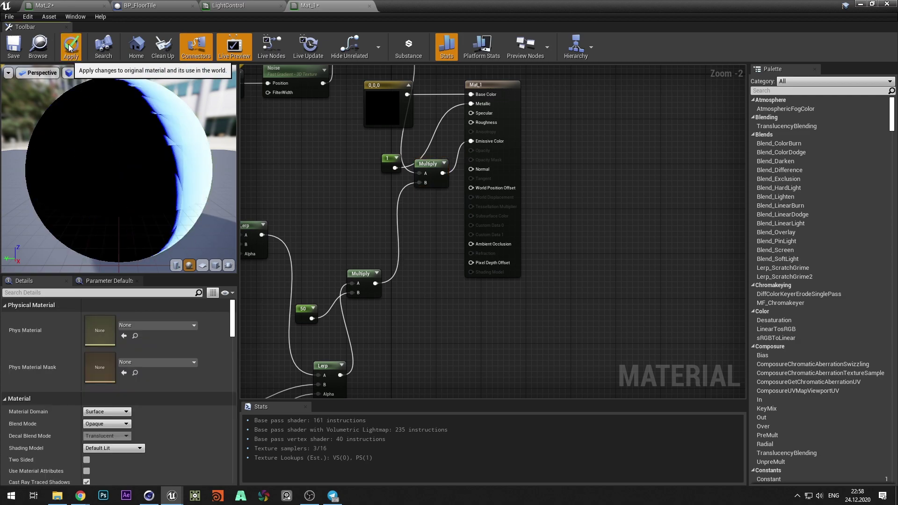
{"action": "left_click", "coordinate": [70, 47]}
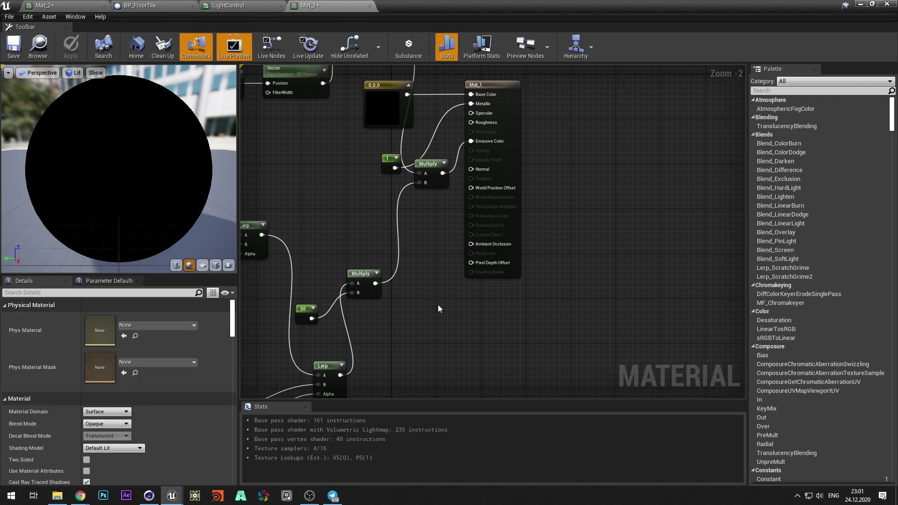
- Copy Mat_1's node network into the Mat material and connect it to Base Color, Metallic and Emissive Color
{"action": "scroll", "coordinate": [438, 305], "scroll_direction": "down", "scroll_amount": 3}
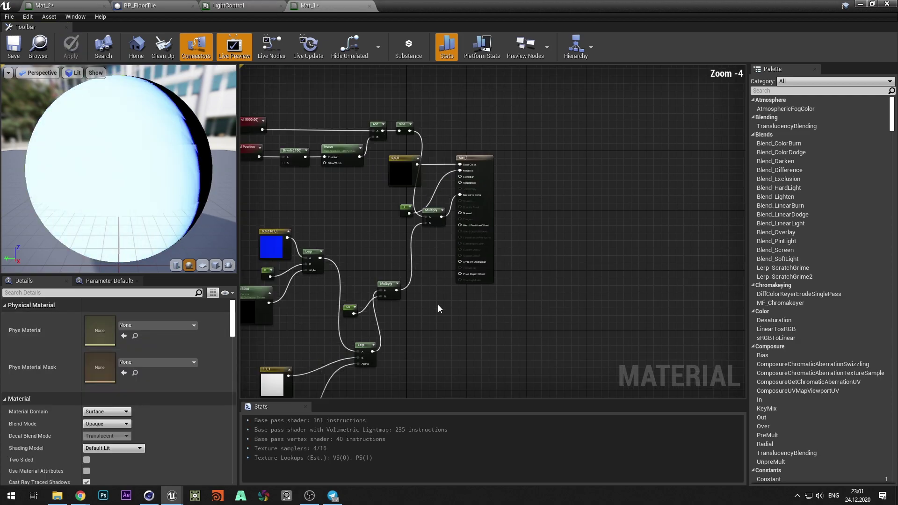
{"action": "right_click_drag", "start_coordinate": [438, 305], "coordinate": [503, 287]}
{"action": "left_click_drag", "start_coordinate": [503, 120], "coordinate": [346, 378]}
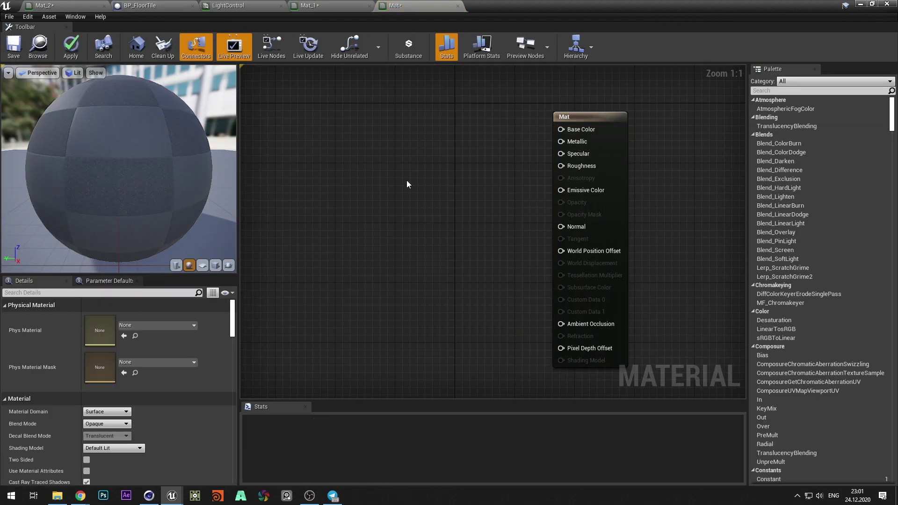
{"action": "key", "text": "ctrl+v"}
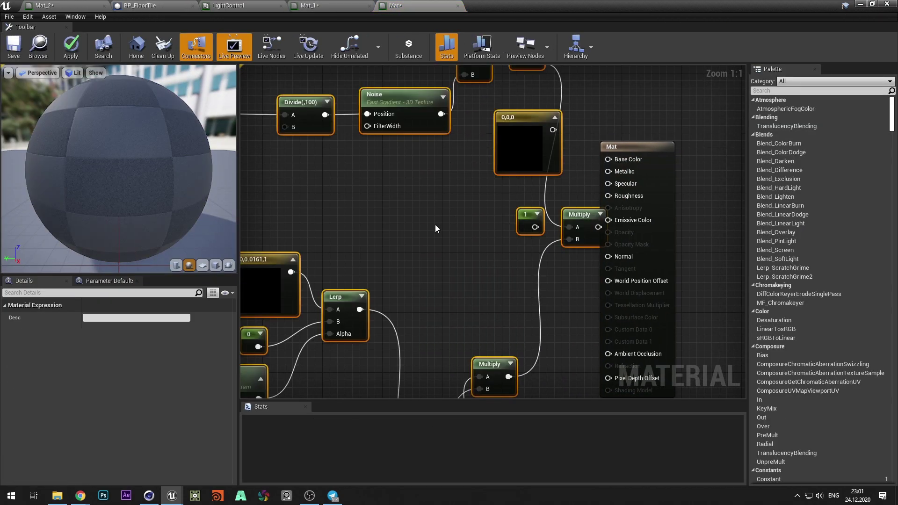
{"action": "left_click_drag", "start_coordinate": [607, 162], "coordinate": [607, 160]}
{"action": "left_click_drag", "start_coordinate": [461, 227], "coordinate": [608, 171]}
{"action": "left_click_drag", "start_coordinate": [523, 227], "coordinate": [608, 220]}
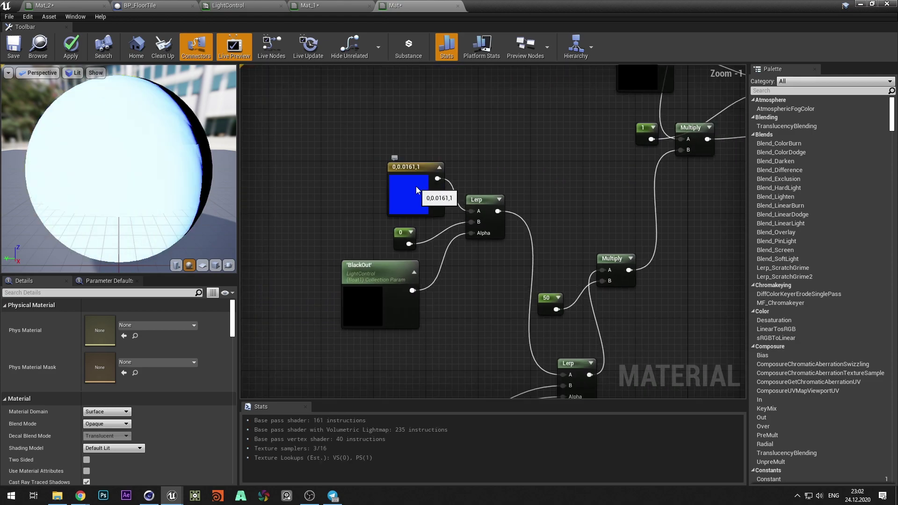
- Change the blue vector in Mat to red (1, 0, 0) and apply the material
{"action": "left_click", "coordinate": [416, 186]}
{"action": "left_click", "coordinate": [151, 316]}
{"action": "left_click_drag", "start_coordinate": [216, 302], "coordinate": [268, 314]}
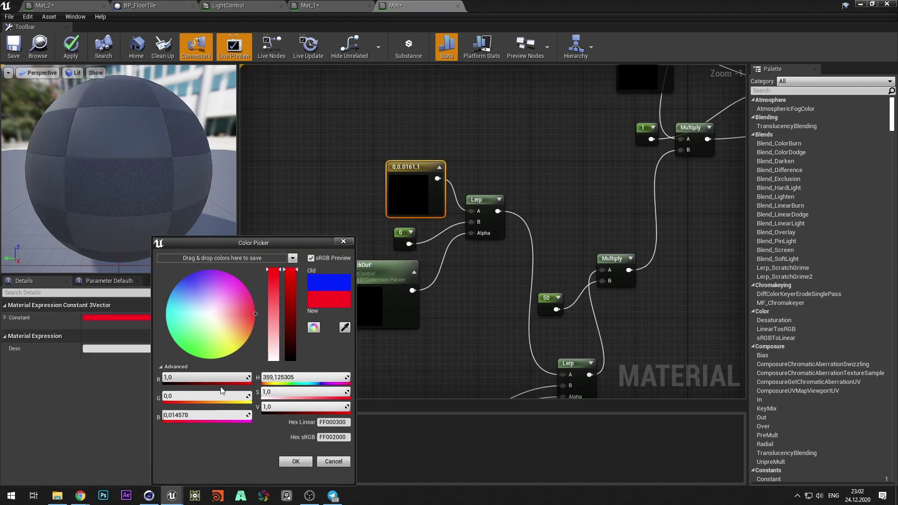
{"action": "left_click", "coordinate": [304, 463]}
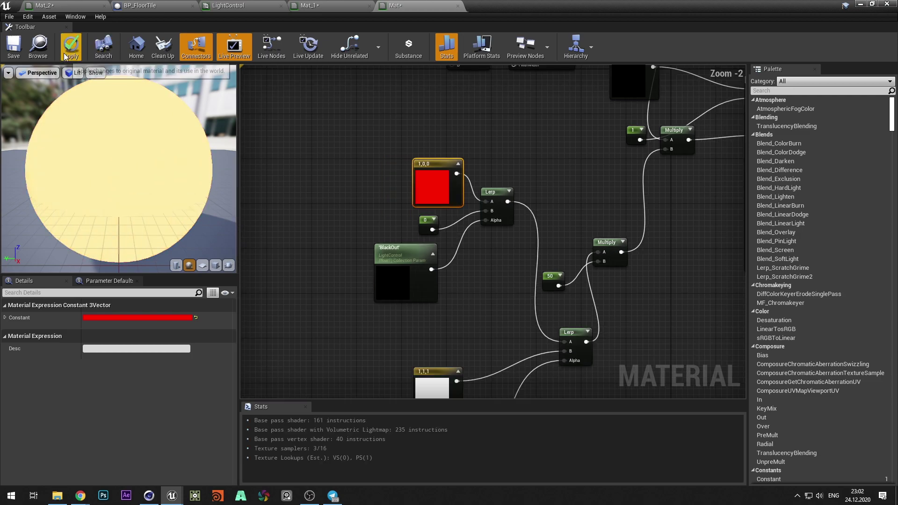
{"action": "left_click", "coordinate": [70, 48]}
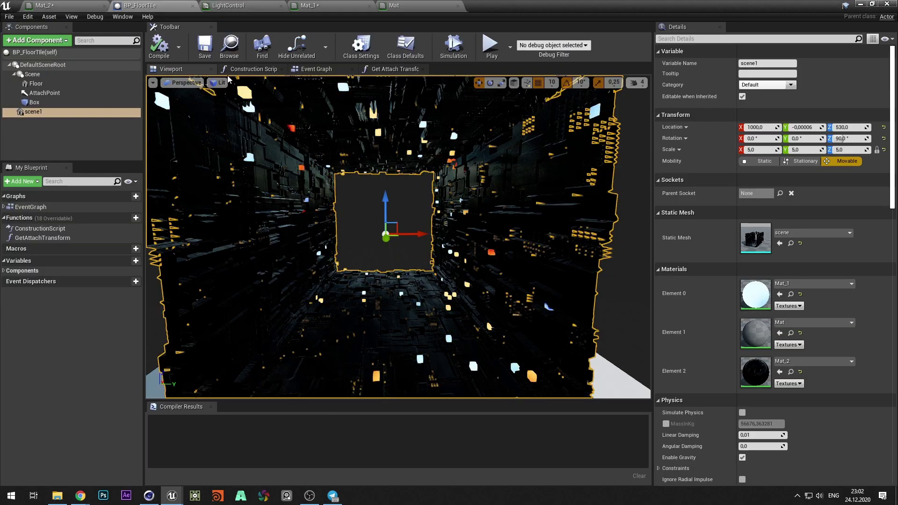
- Place an OWLLivestreamingCamera actor in the Main level and create a new Blueprint subclass from it in /Game
{"action": "left_click", "coordinate": [140, 5]}
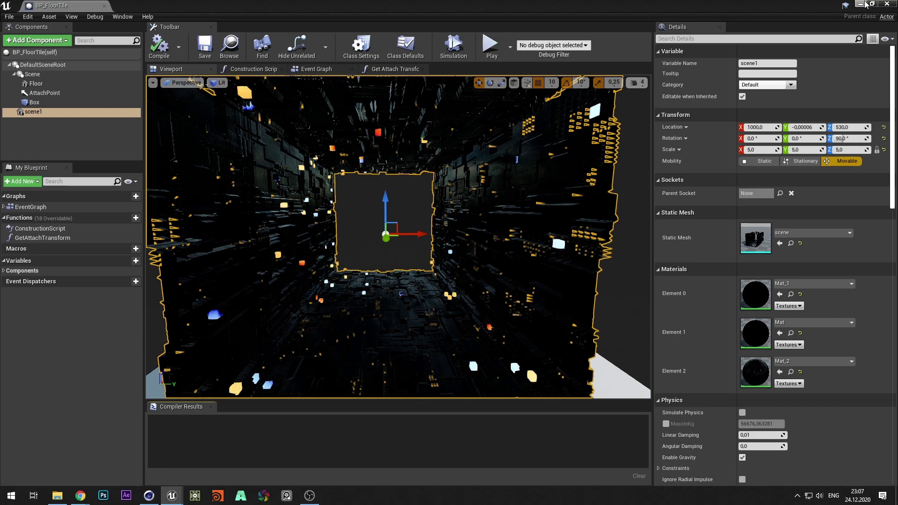
{"action": "left_click", "coordinate": [865, 4]}
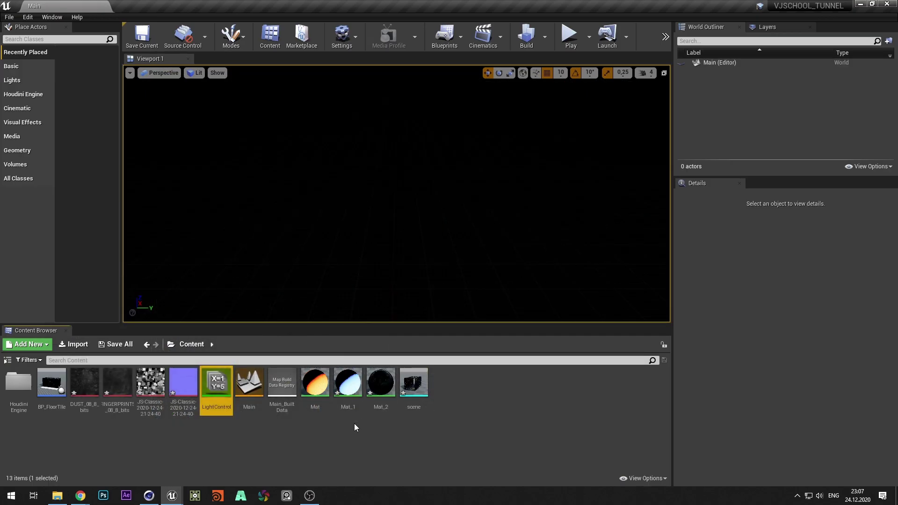
{"action": "type", "text": "owl"}
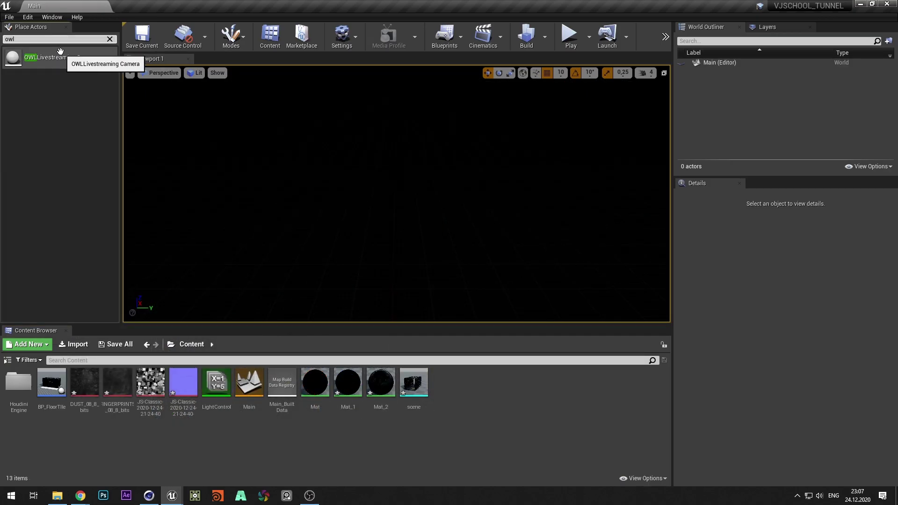
{"action": "left_click_drag", "start_coordinate": [60, 50], "coordinate": [363, 244]}
{"action": "left_click", "coordinate": [851, 208]}
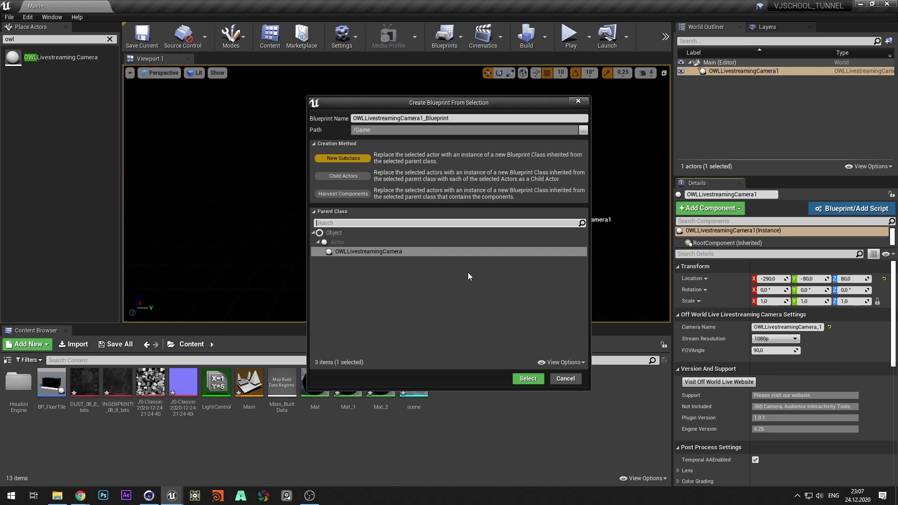
{"action": "left_click", "coordinate": [527, 378]}
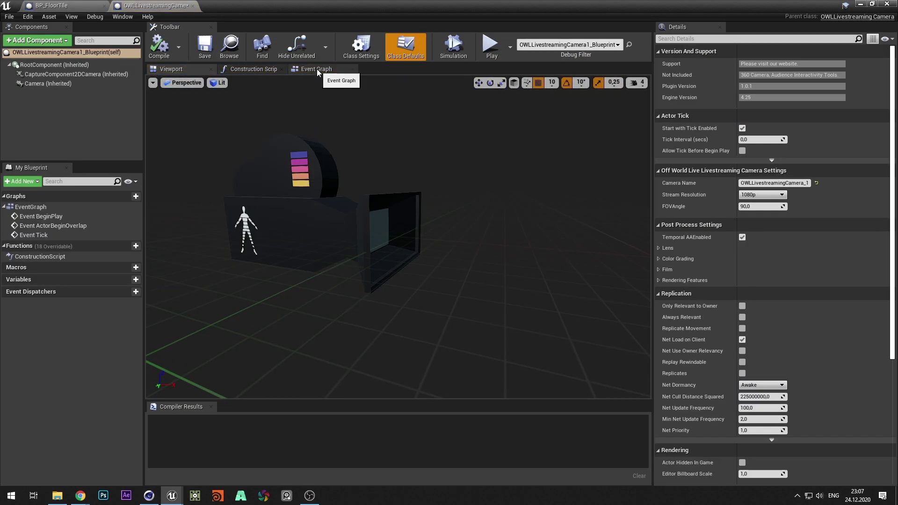
- Add a function named AddFloorTile to the camera Blueprint
{"action": "left_click", "coordinate": [316, 69]}
{"action": "left_click", "coordinate": [136, 245]}
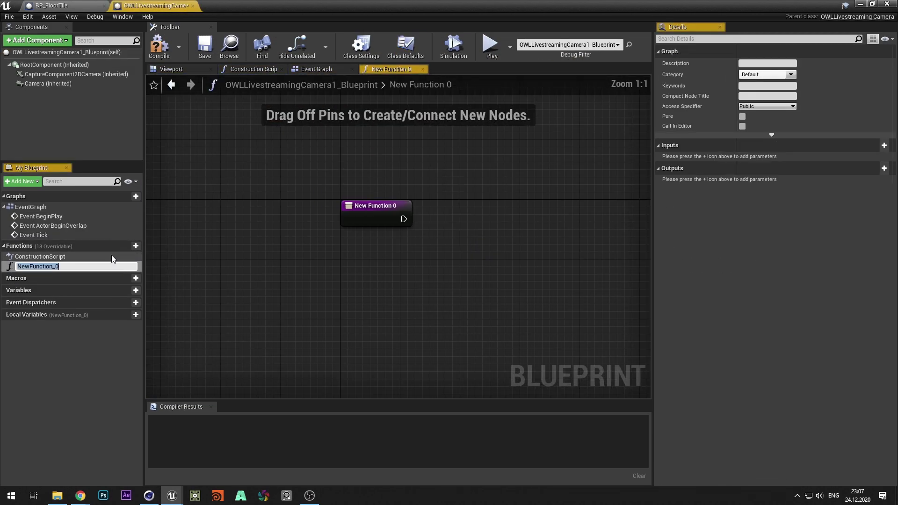
{"action": "type", "text": "AddFloo"}
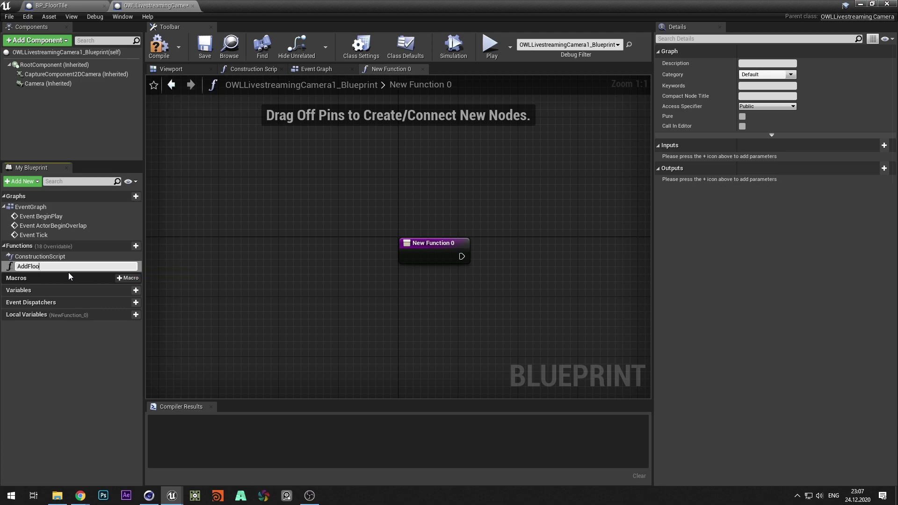
{"action": "type", "text": "rTile"}
{"action": "key", "text": "Return"}
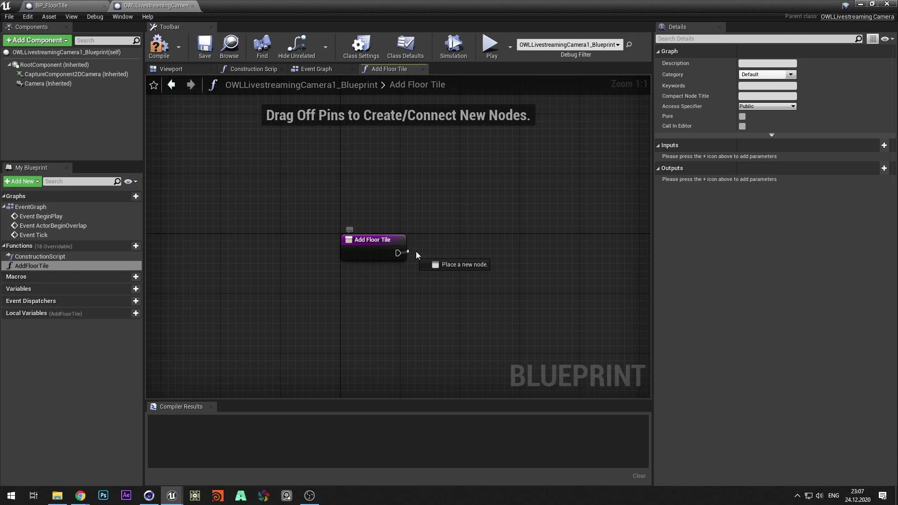
- Add a Spawn Actor from Class node after the AddFloorTile entry and set its class to BP_FloorTile
{"action": "left_click_drag", "start_coordinate": [416, 251], "coordinate": [462, 234]}
{"action": "type", "text": "spawn actor"}
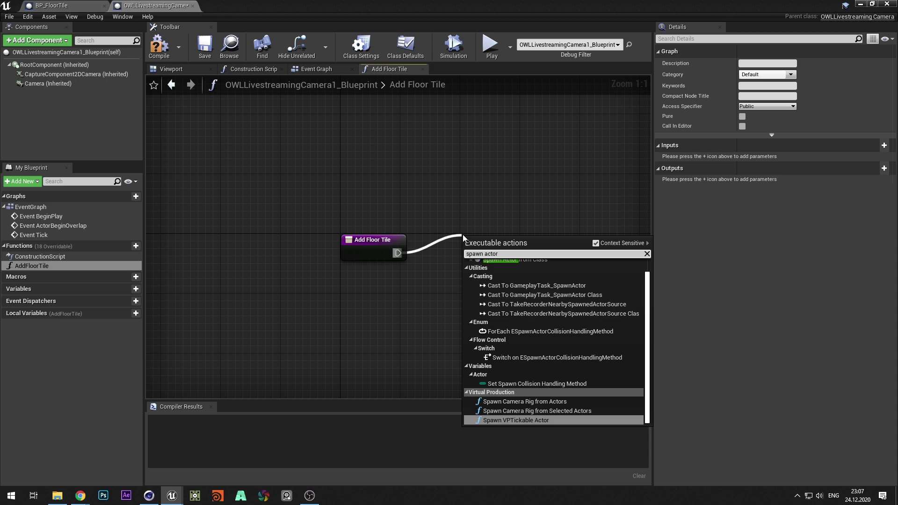
{"action": "scroll", "coordinate": [521, 265], "scroll_direction": "up", "scroll_amount": 1}
{"action": "left_click", "coordinate": [520, 267]}
{"action": "right_click_drag", "start_coordinate": [504, 266], "coordinate": [400, 262]}
{"action": "left_click", "coordinate": [401, 262]}
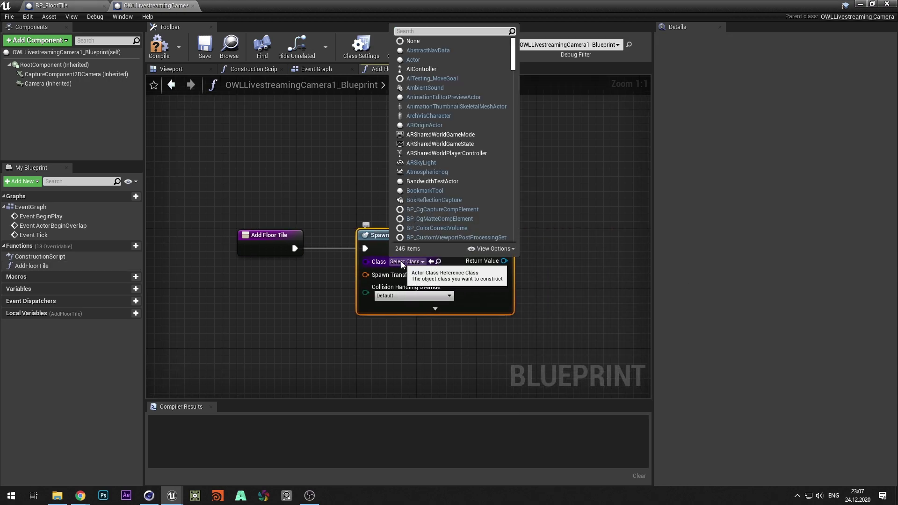
{"action": "type", "text": "bp_f"}
{"action": "left_click", "coordinate": [422, 292]}
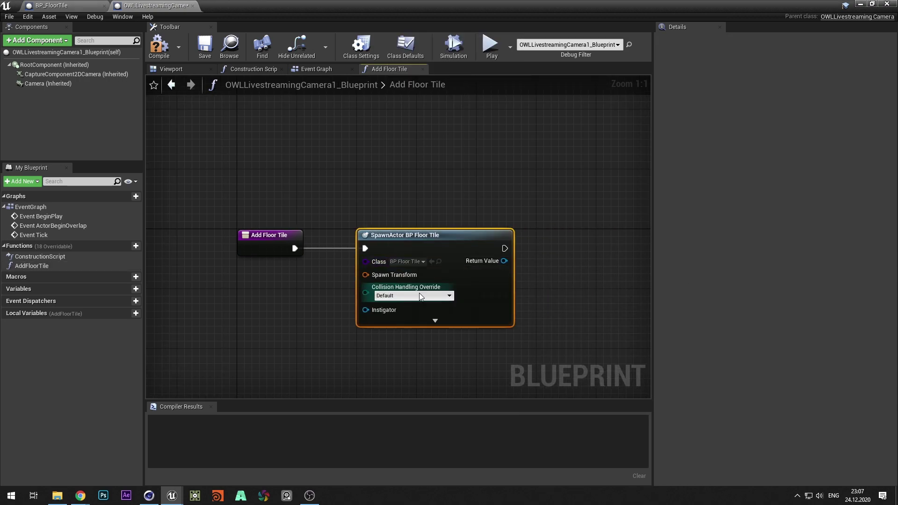
- Promote the Spawn Transform input of the SpawnActor BP Floor Tile node to a variable named NextSpawnPoint
{"action": "left_click", "coordinate": [380, 358]}
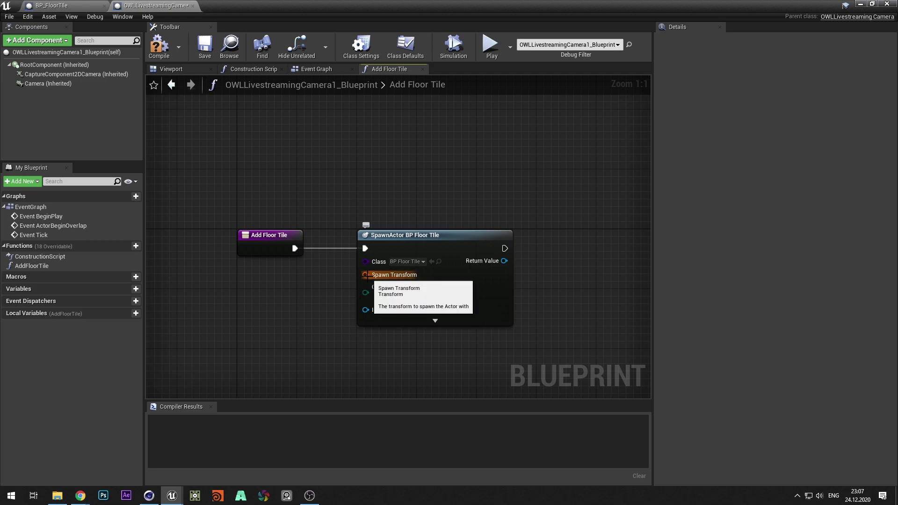
{"action": "left_click_drag", "start_coordinate": [299, 295], "coordinate": [299, 295]}
{"action": "left_click", "coordinate": [327, 155]}
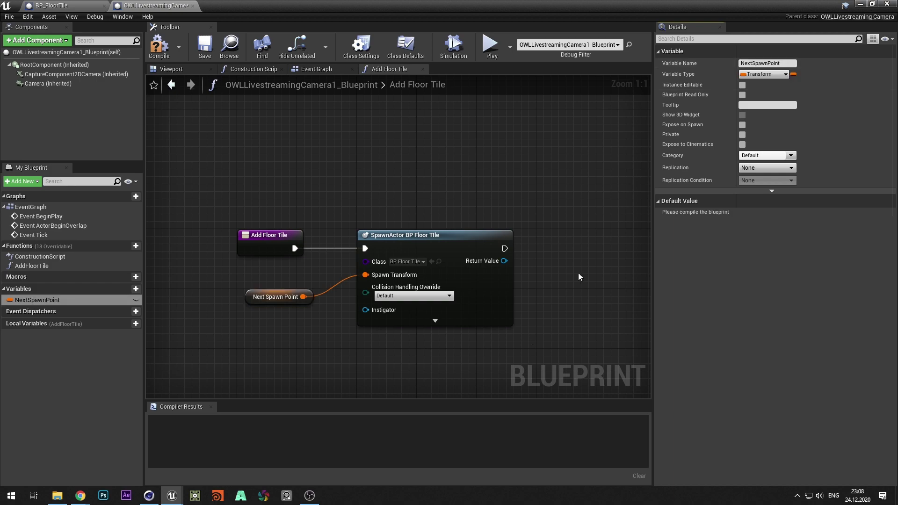
- Add a Cast To BP_FloorTile node fed by the spawned actor's Return Value
{"action": "right_click_drag", "start_coordinate": [552, 295], "coordinate": [424, 300]}
{"action": "type", "text": "cast to"}
{"action": "left_click_drag", "start_coordinate": [376, 267], "coordinate": [482, 271]}
{"action": "key", "text": "Return"}
{"action": "right_click_drag", "start_coordinate": [482, 270], "coordinate": [271, 250]}
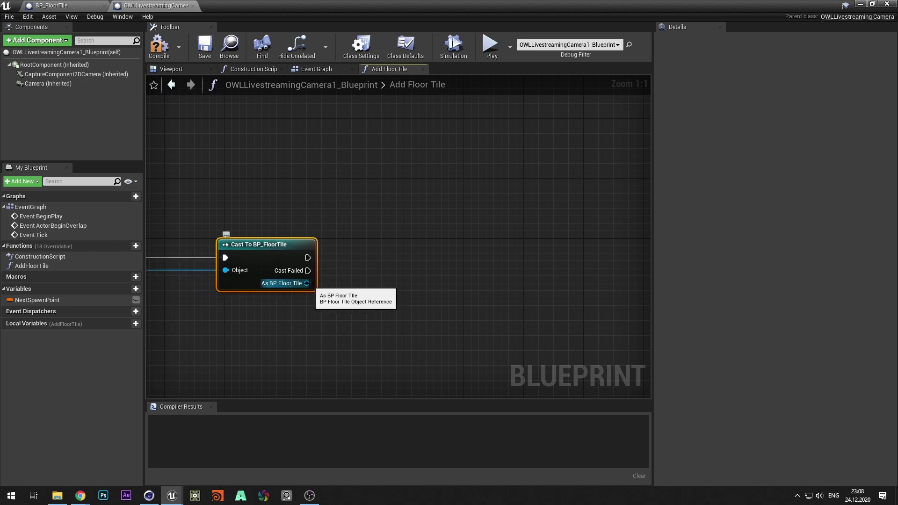
- Call Get Attach Transform on the cast's As BP Floor Tile output and position the node beside the cast
{"action": "left_click_drag", "start_coordinate": [306, 283], "coordinate": [403, 280]}
{"action": "type", "text": "get attac"}
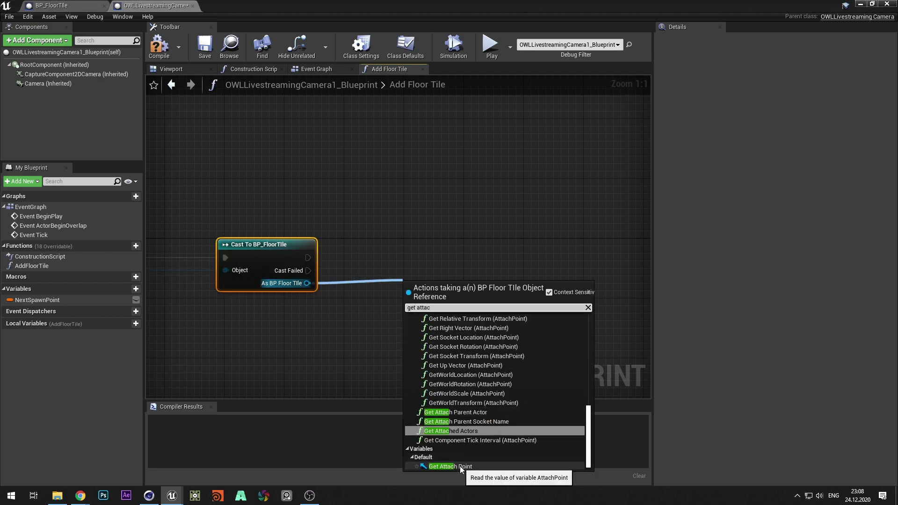
{"action": "type", "text": "h tran"}
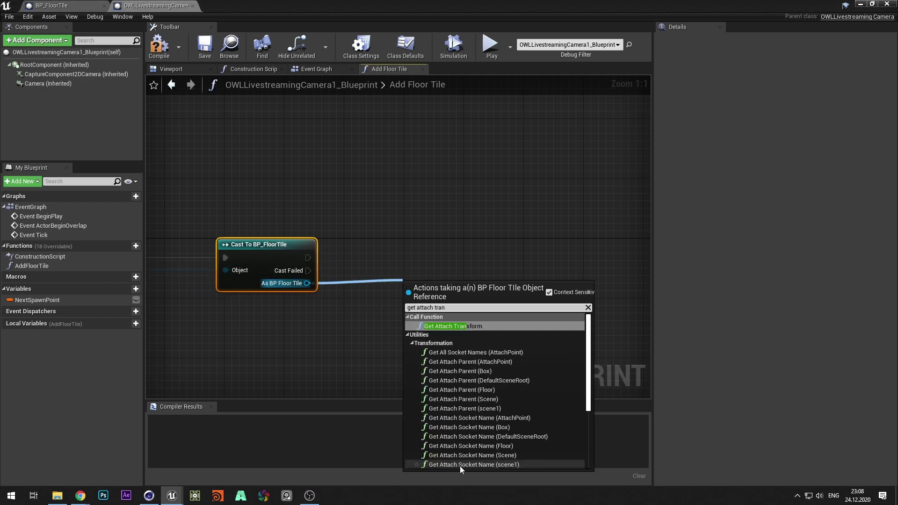
{"action": "left_click", "coordinate": [457, 326]}
{"action": "left_click_drag", "start_coordinate": [455, 299], "coordinate": [454, 262]}
- Set NextSpawnPoint from the Attach Transform output and compile the camera Blueprint
{"action": "right_click_drag", "start_coordinate": [502, 297], "coordinate": [354, 288]}
{"action": "left_click_drag", "start_coordinate": [353, 277], "coordinate": [437, 256]}
{"action": "left_click", "coordinate": [372, 274]}
{"action": "type", "text": "set nex"}
{"action": "key", "text": "Return"}
{"action": "left_click", "coordinate": [416, 218]}
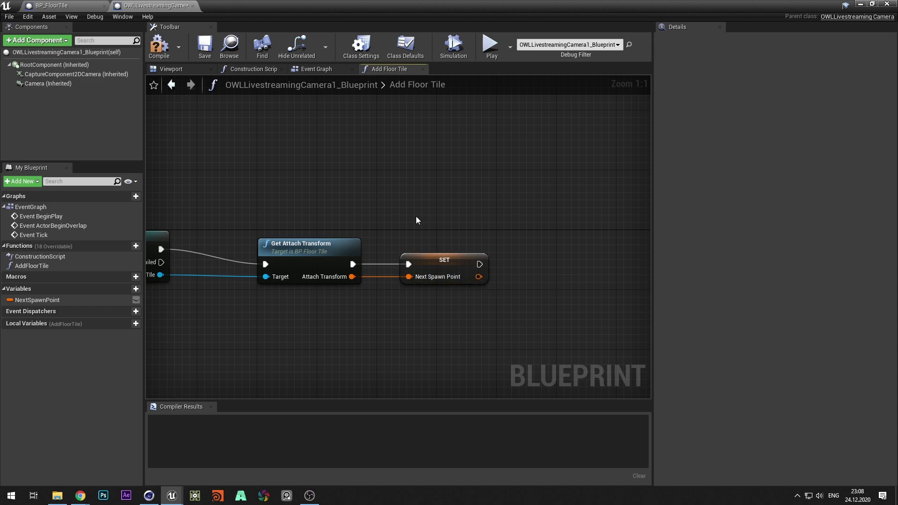
{"action": "left_click", "coordinate": [162, 47]}
{"action": "scroll", "coordinate": [245, 172], "scroll_direction": "down", "scroll_amount": 3}
{"action": "right_click_drag", "start_coordinate": [245, 171], "coordinate": [448, 202]}
{"action": "scroll", "coordinate": [358, 203], "scroll_direction": "down", "scroll_amount": 1}
{"action": "right_click_drag", "start_coordinate": [358, 204], "coordinate": [397, 207]}
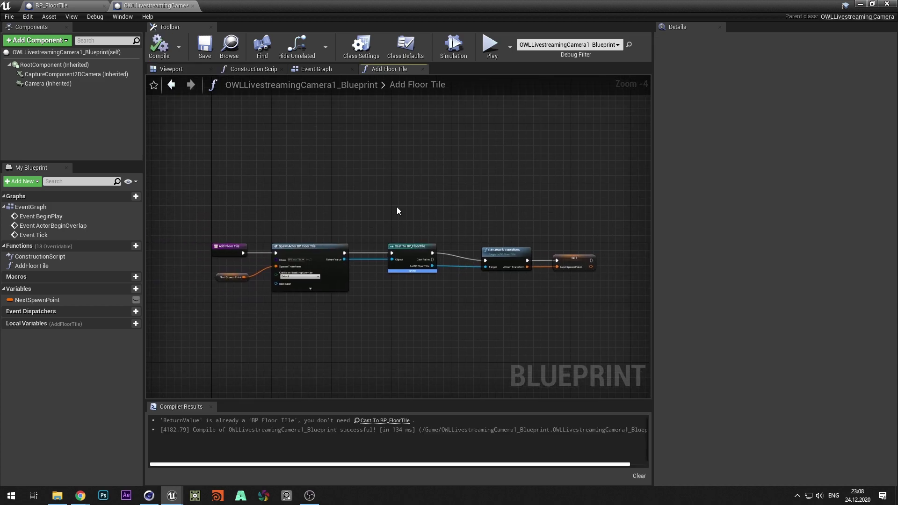
- Add a Box Collision component under the inherited Camera in the camera Blueprint and review its details
{"action": "left_click", "coordinate": [171, 68]}
{"action": "left_click", "coordinate": [47, 84]}
{"action": "left_click", "coordinate": [37, 41]}
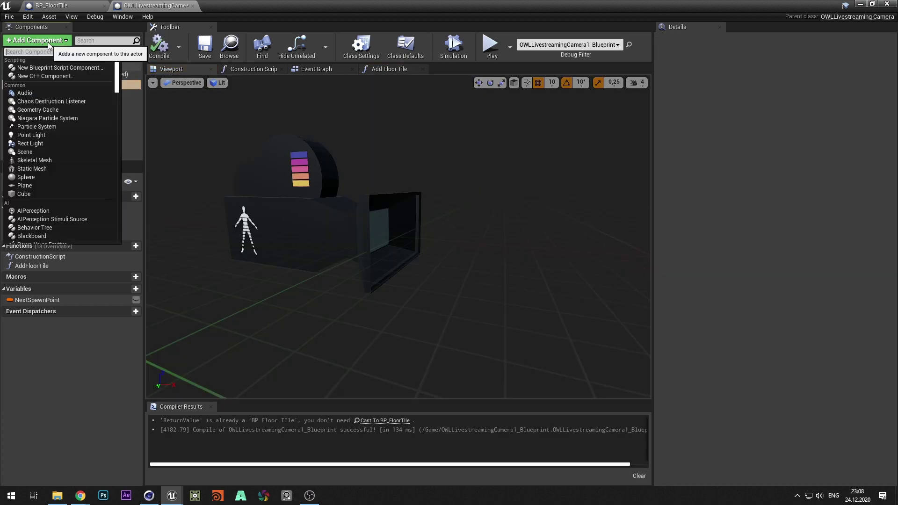
{"action": "type", "text": "box"}
{"action": "left_click", "coordinate": [51, 68]}
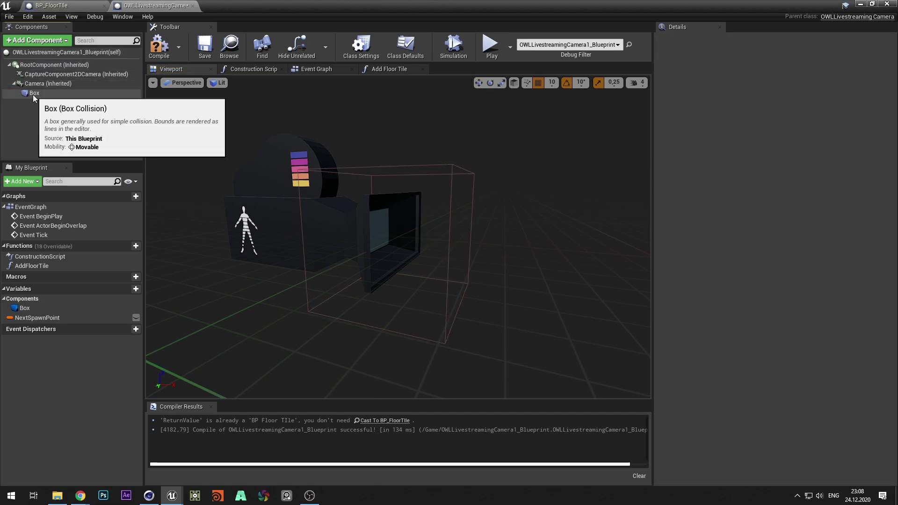
{"action": "left_click", "coordinate": [33, 94]}
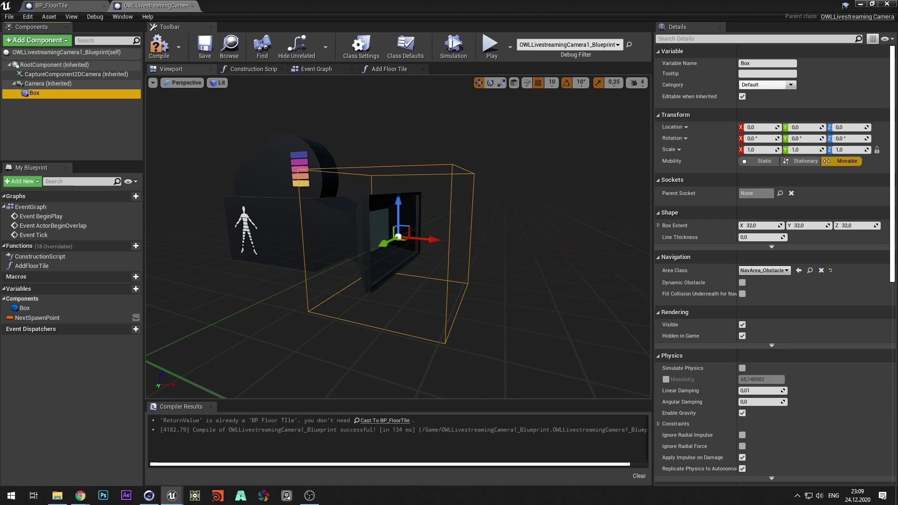
{"action": "scroll", "coordinate": [771, 281], "scroll_direction": "down", "scroll_amount": 5}
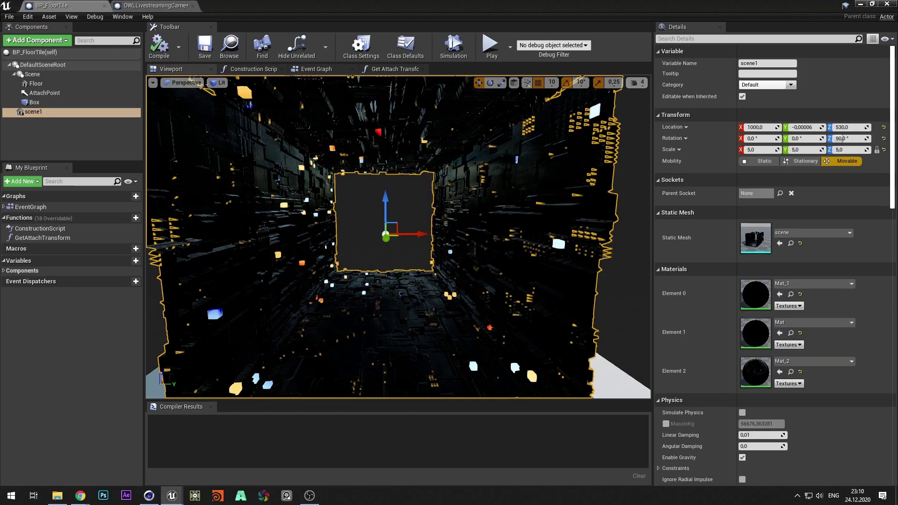
- Add an On Component Begin Overlap event for the Box component in BP_FloorTile
{"action": "left_click", "coordinate": [34, 102]}
{"action": "scroll", "coordinate": [862, 372], "scroll_direction": "down", "scroll_amount": 10}
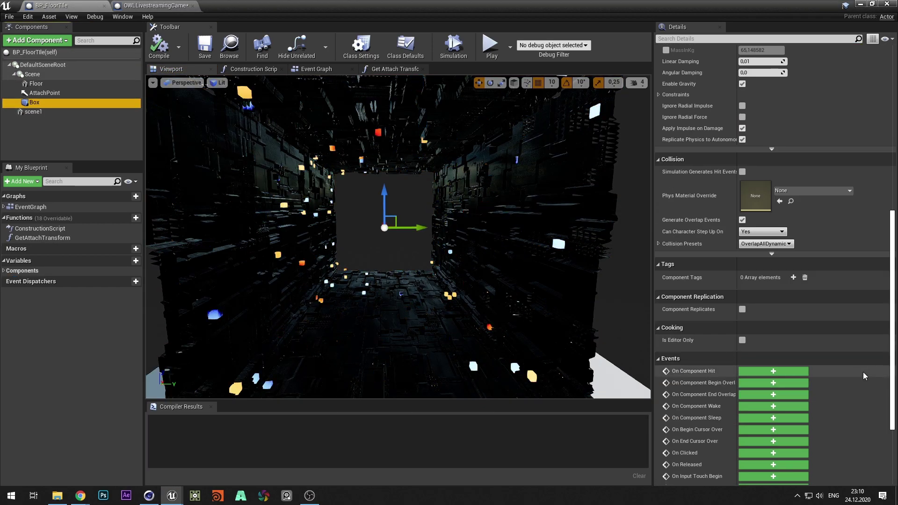
{"action": "left_click", "coordinate": [773, 353]}
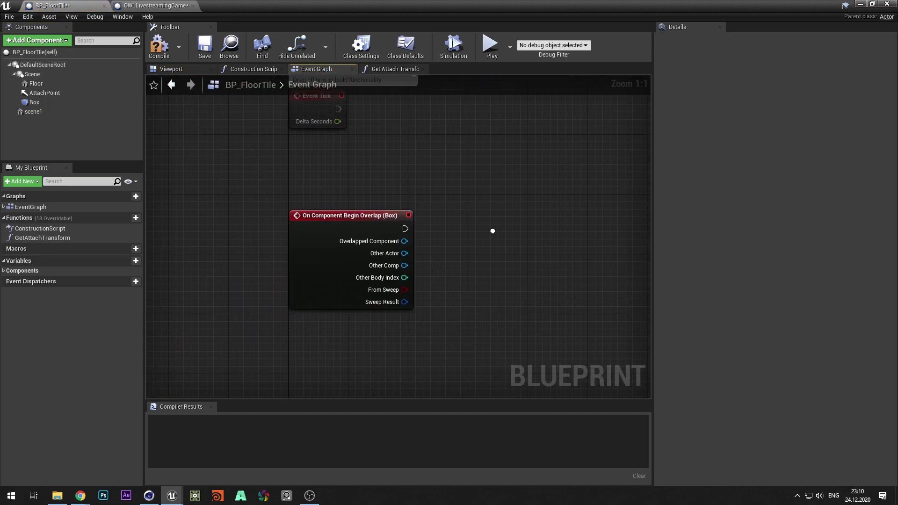
- Cast the overlap event's Other Actor to OWLLivestreamingCamera1_Blueprint and call Add Floor Tile on the result
{"action": "left_click_drag", "start_coordinate": [335, 285], "coordinate": [419, 274]}
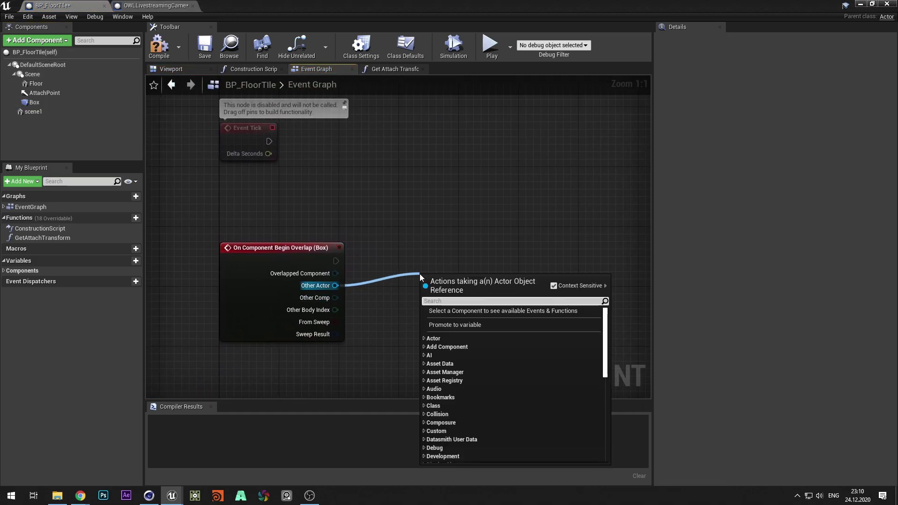
{"action": "type", "text": "cast to ow"}
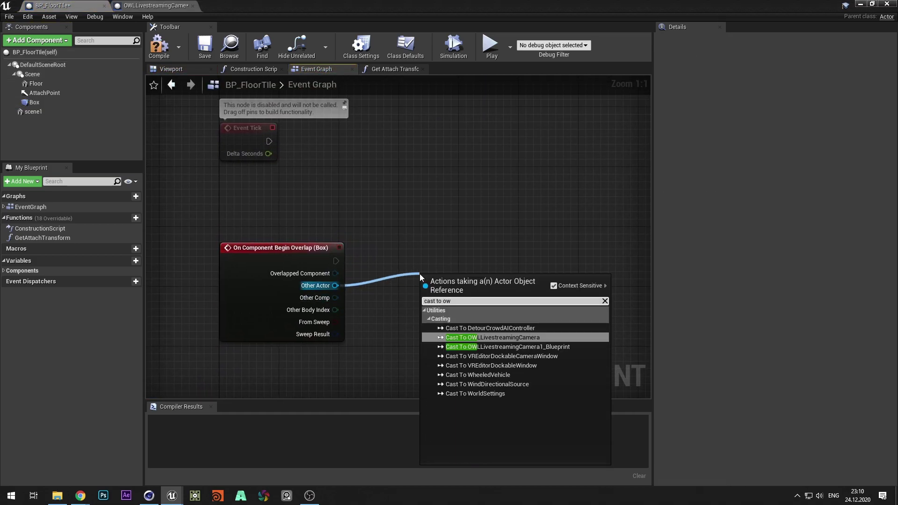
{"action": "left_click", "coordinate": [518, 348]}
{"action": "left_click_drag", "start_coordinate": [481, 286], "coordinate": [472, 263]}
{"action": "right_click_drag", "start_coordinate": [465, 218], "coordinate": [326, 215]}
{"action": "left_click_drag", "start_coordinate": [430, 290], "coordinate": [471, 282]}
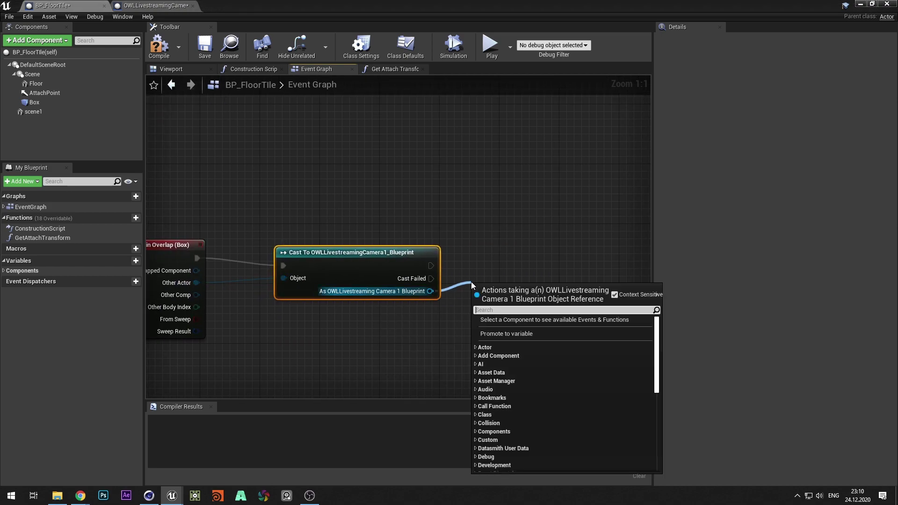
{"action": "type", "text": "addfloo"}
{"action": "left_click", "coordinate": [500, 328]}
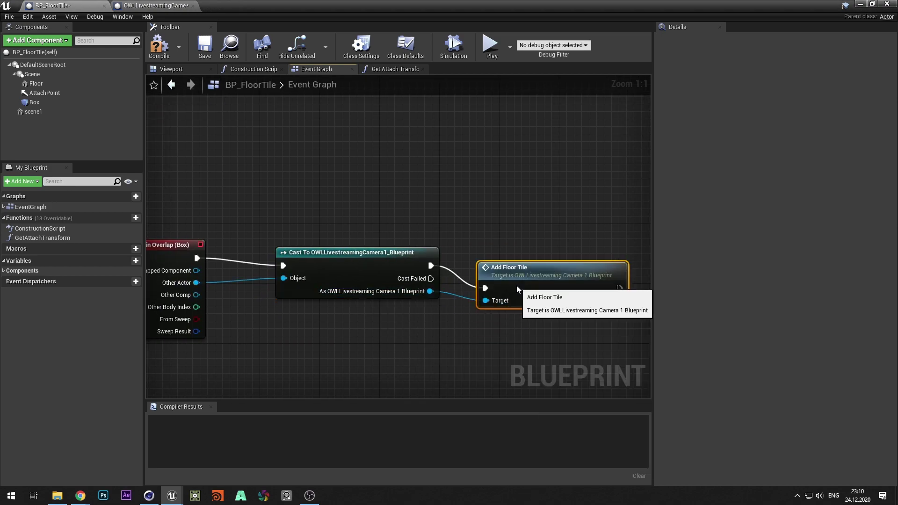
- Add a Delay node after the Add Floor Tile call
{"action": "right_click_drag", "start_coordinate": [627, 279], "coordinate": [374, 278]}
{"action": "left_click_drag", "start_coordinate": [373, 278], "coordinate": [436, 270]}
{"action": "type", "text": "delay"}
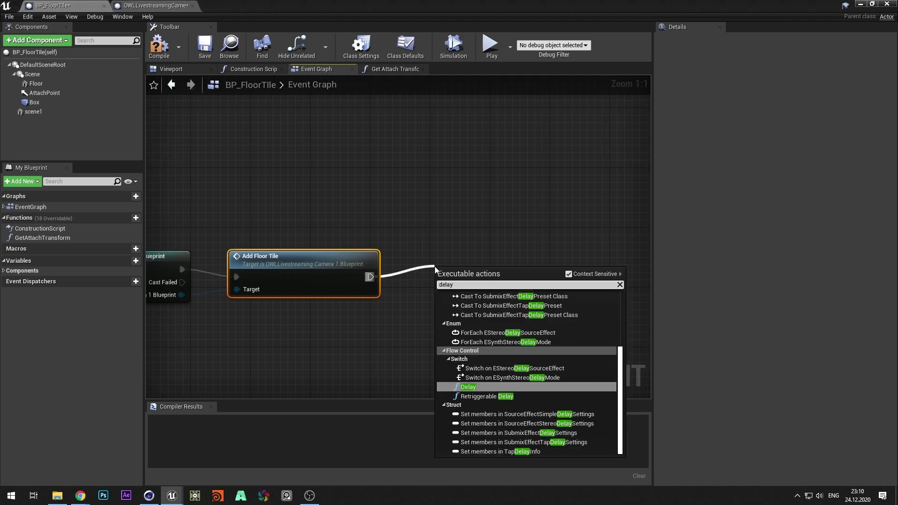
{"action": "left_click", "coordinate": [468, 389]}
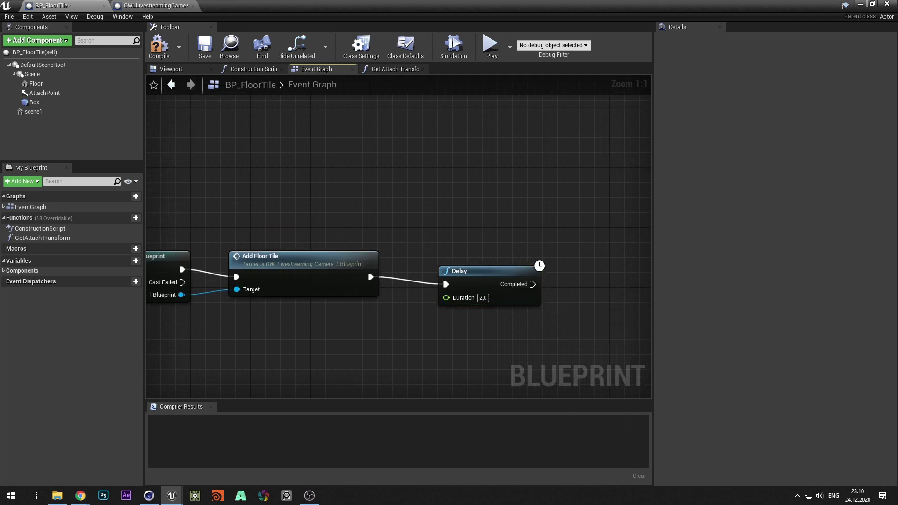
- Run a DestroyActor node on self after the Delay completes and compile BP_FloorTile
{"action": "right_click_drag", "start_coordinate": [505, 273], "coordinate": [403, 297]}
{"action": "left_click_drag", "start_coordinate": [430, 308], "coordinate": [534, 296]}
{"action": "type", "text": "desty"}
{"action": "key", "text": "BackSpace"}
{"action": "type", "text": "roy"}
{"action": "left_click", "coordinate": [534, 260]}
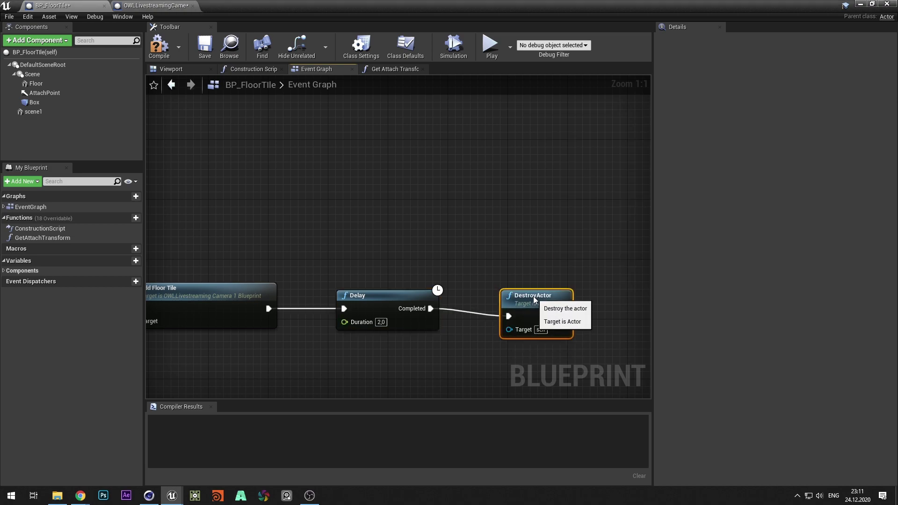
{"action": "left_click", "coordinate": [153, 50]}
{"action": "scroll", "coordinate": [391, 224], "scroll_direction": "down", "scroll_amount": 5}
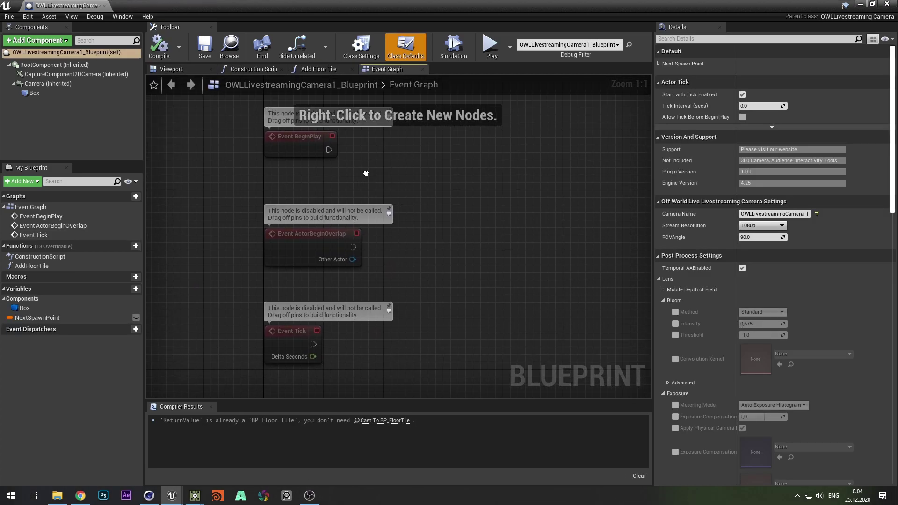
- Connect a For Loop to Event BeginPlay in the camera Blueprint and set its Last Index to 9
{"action": "left_click_drag", "start_coordinate": [416, 142], "coordinate": [416, 142]}
{"action": "type", "text": "for loop"}
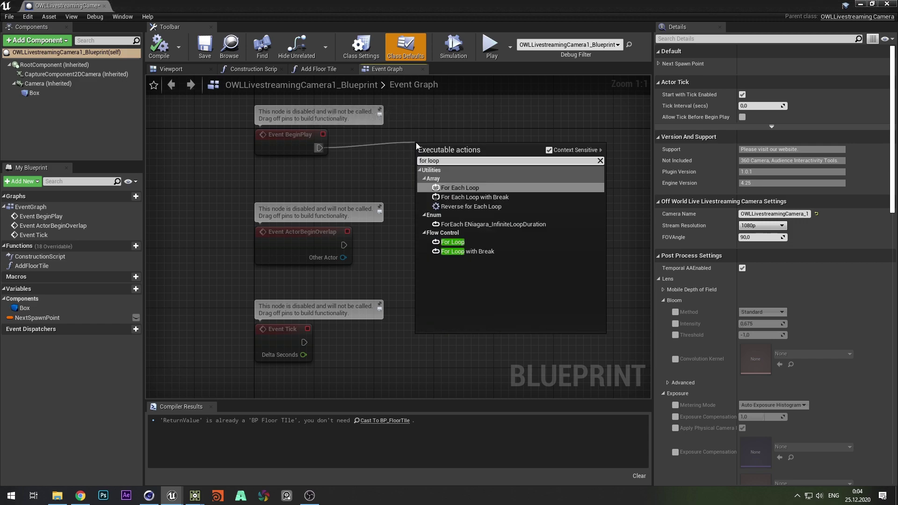
{"action": "left_click", "coordinate": [462, 242]}
{"action": "right_click_drag", "start_coordinate": [501, 227], "coordinate": [444, 234]}
{"action": "left_click", "coordinate": [401, 198]}
{"action": "type", "text": "9"}
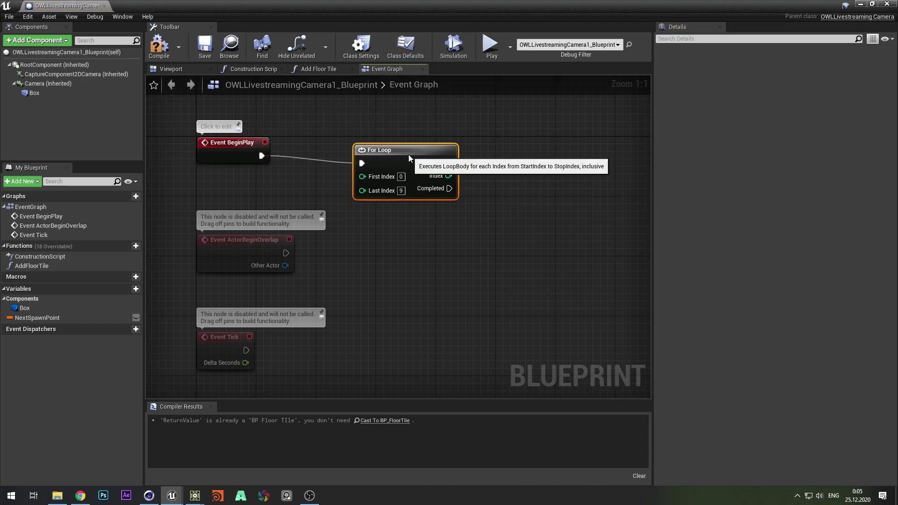
- Call Add Floor Tile from the For Loop's Loop Body
{"action": "left_click_drag", "start_coordinate": [410, 154], "coordinate": [537, 151]}
{"action": "type", "text": "add floor"}
{"action": "key", "text": "Return"}
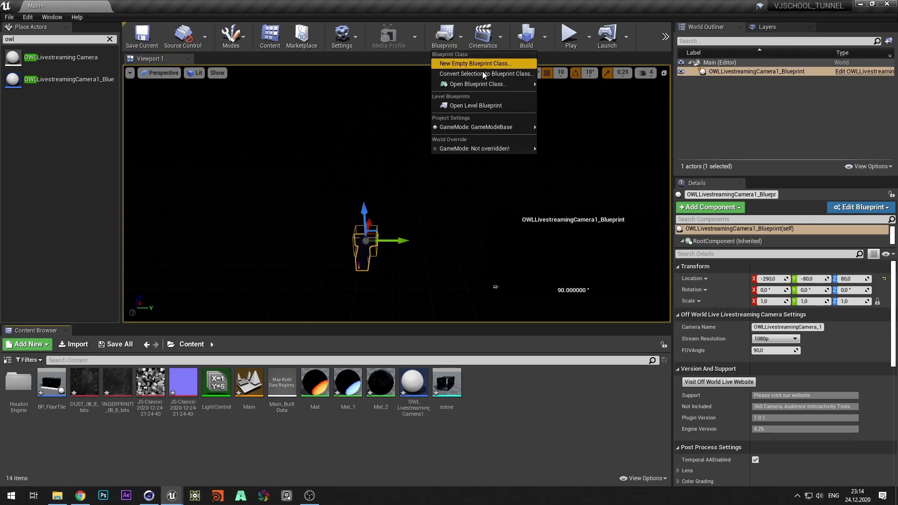
- Open the Main Level Blueprint and set the Create OSCServer node's Receive IPAddress to 127.0.0.1
{"action": "left_click", "coordinate": [475, 105]}
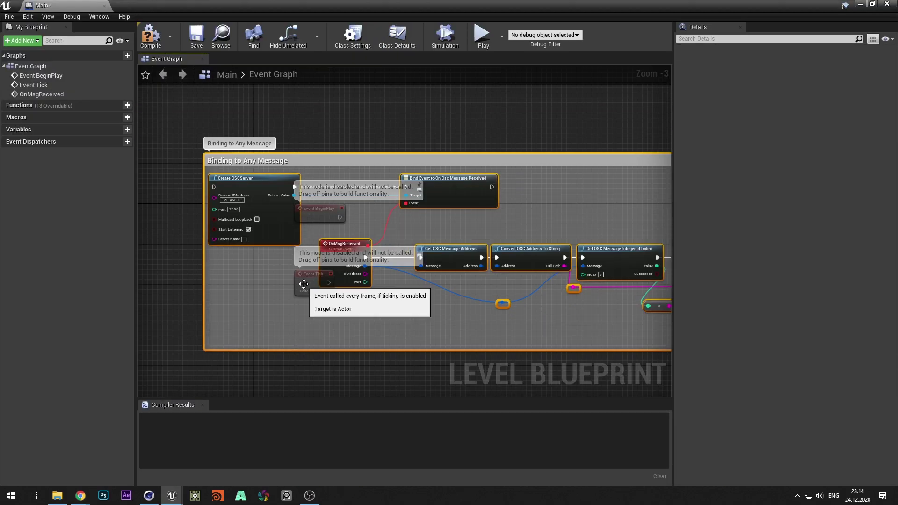
{"action": "scroll", "coordinate": [306, 283], "scroll_direction": "up", "scroll_amount": 3}
{"action": "type", "text": "127.0."}
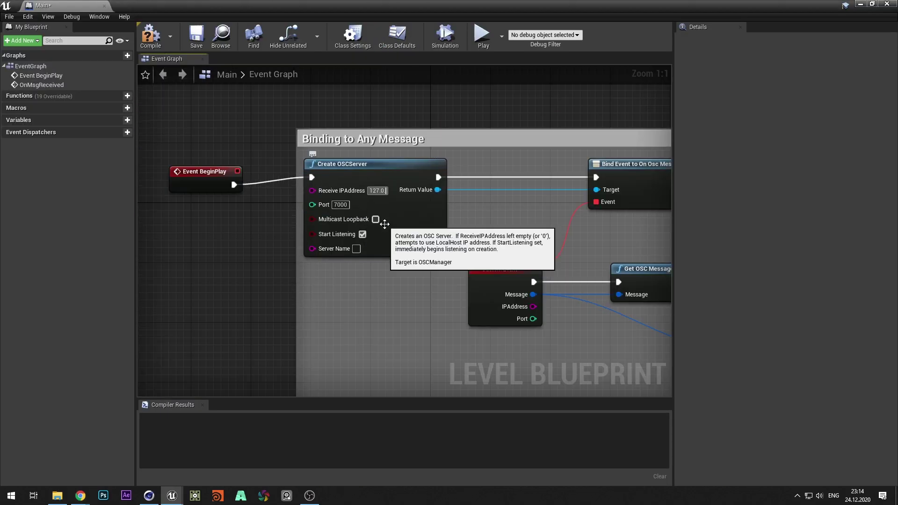
{"action": "type", "text": "0.1"}
- Delete the unneeded message-handling nodes after OnMsgReceived and tidy the remaining nodes in the Level Blueprint
{"action": "scroll", "coordinate": [384, 224], "scroll_direction": "down", "scroll_amount": 3}
{"action": "key", "text": "Delete"}
{"action": "left_click_drag", "start_coordinate": [503, 273], "coordinate": [351, 293]}
- Add an Event Tick node above Event BeginPlay and connect it to an Is Valid node
{"action": "right_click", "coordinate": [228, 157]}
{"action": "type", "text": "event tick"}
{"action": "key", "text": "Return"}
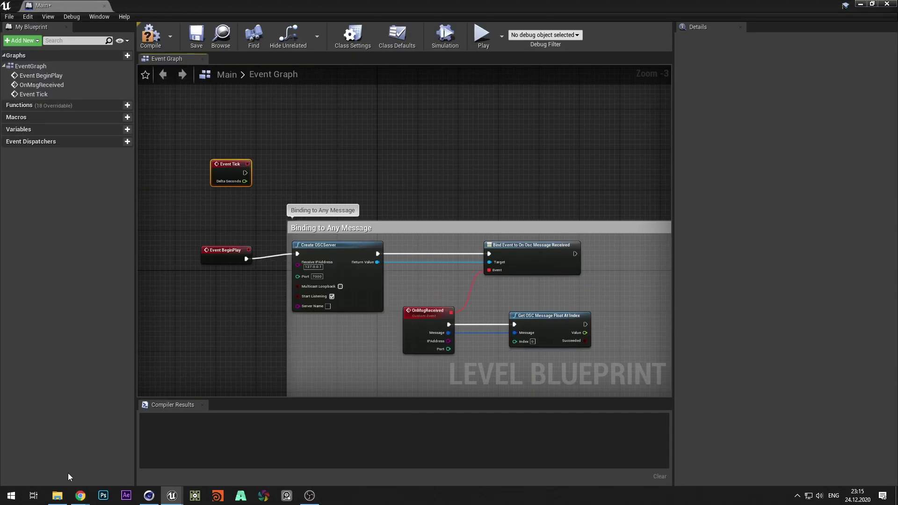
{"action": "left_click_drag", "start_coordinate": [245, 173], "coordinate": [351, 173]}
{"action": "type", "text": "is valid"}
{"action": "left_click", "coordinate": [397, 265]}
- Add a Do Once node after the Is Valid node and wire it up
{"action": "left_click_drag", "start_coordinate": [369, 216], "coordinate": [467, 214]}
{"action": "type", "text": "do once"}
{"action": "key", "text": "Return"}
{"action": "left_click_drag", "start_coordinate": [541, 218], "coordinate": [208, 309]}
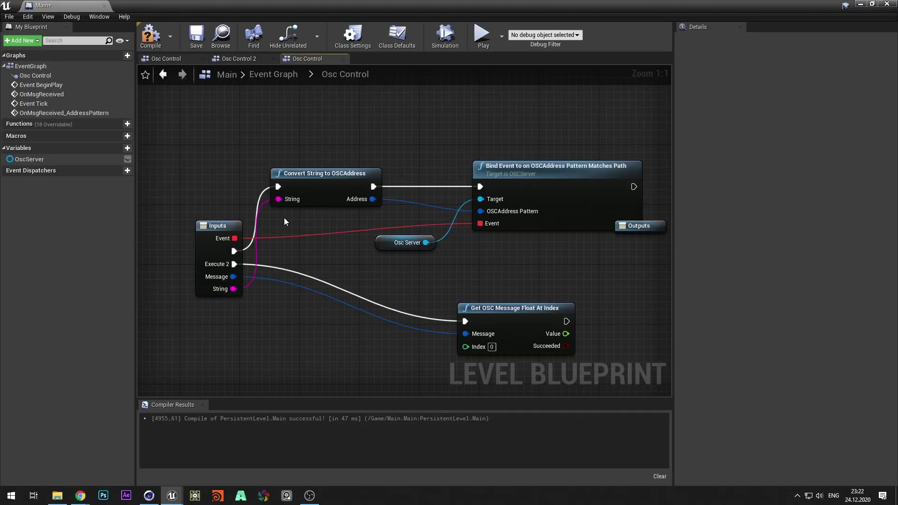
- Rename the String input of the Osc Control collapsed graph to OSC Message
{"action": "left_click", "coordinate": [217, 226]}
{"action": "double_click", "coordinate": [707, 163]}
{"action": "type", "text": "Message"}
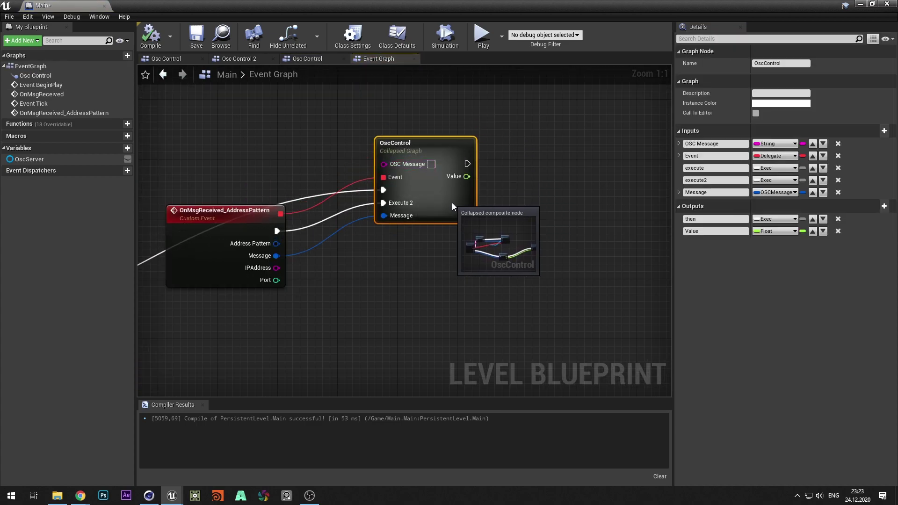
- Move the OnMsgReceived_AddressPattern event closer to the OscControl node
{"action": "left_click_drag", "start_coordinate": [213, 216], "coordinate": [272, 245]}
{"action": "scroll", "coordinate": [457, 285], "scroll_direction": "down", "scroll_amount": 3}
{"action": "right_click_drag", "start_coordinate": [480, 308], "coordinate": [506, 257]}
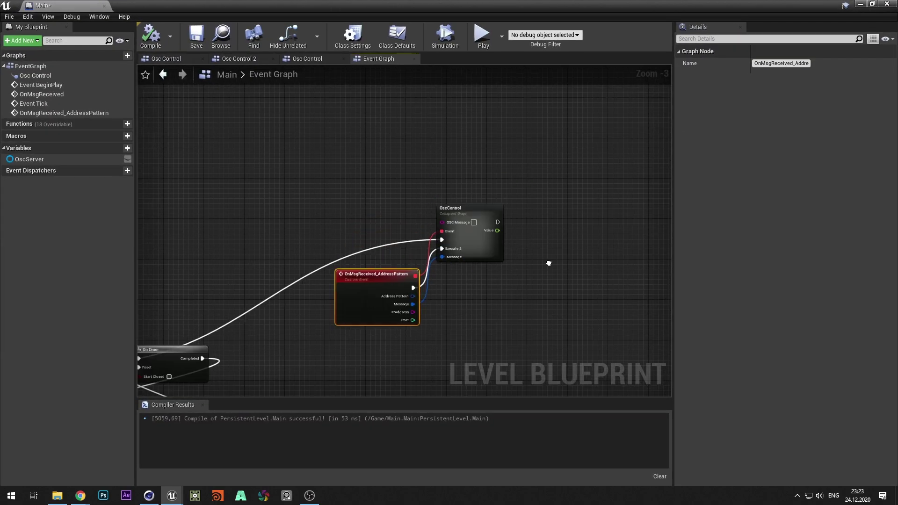
- Add a reference to the OWLLivestreamingCamera1_Blueprint actor and place it above the OscControl node
{"action": "right_click", "coordinate": [457, 199]}
{"action": "left_click", "coordinate": [516, 238]}
{"action": "right_click_drag", "start_coordinate": [534, 252], "coordinate": [433, 195]}
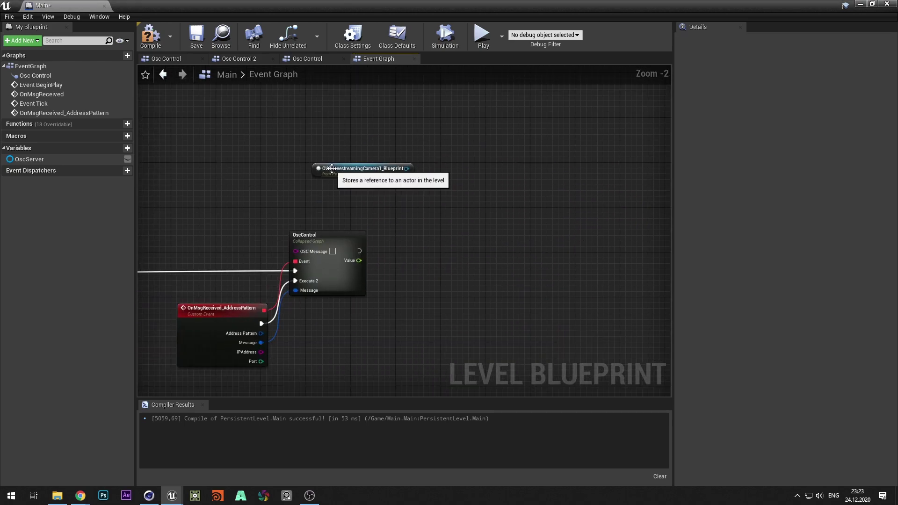
{"action": "left_click_drag", "start_coordinate": [332, 168], "coordinate": [292, 180]}
- Add a SetActorLocation node targeting the OWLLivestreamingCamera1_Blueprint reference
{"action": "left_click_drag", "start_coordinate": [367, 179], "coordinate": [448, 180]}
{"action": "type", "text": "set actor lo"}
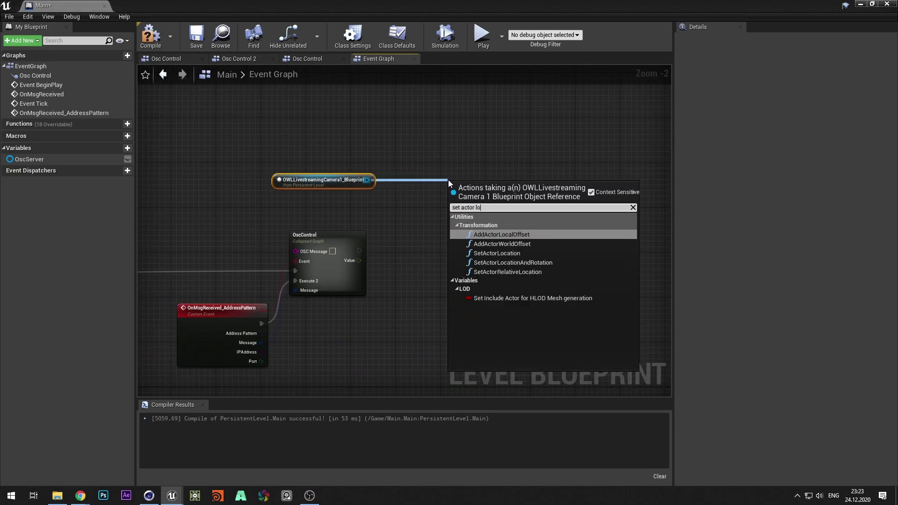
{"action": "left_click", "coordinate": [497, 253]}
- Feed the New Location input of SetActorLocation from a Make Vector node
{"action": "left_click_drag", "start_coordinate": [531, 196], "coordinate": [456, 227]}
{"action": "type", "text": "make"}
{"action": "left_click", "coordinate": [550, 275]}
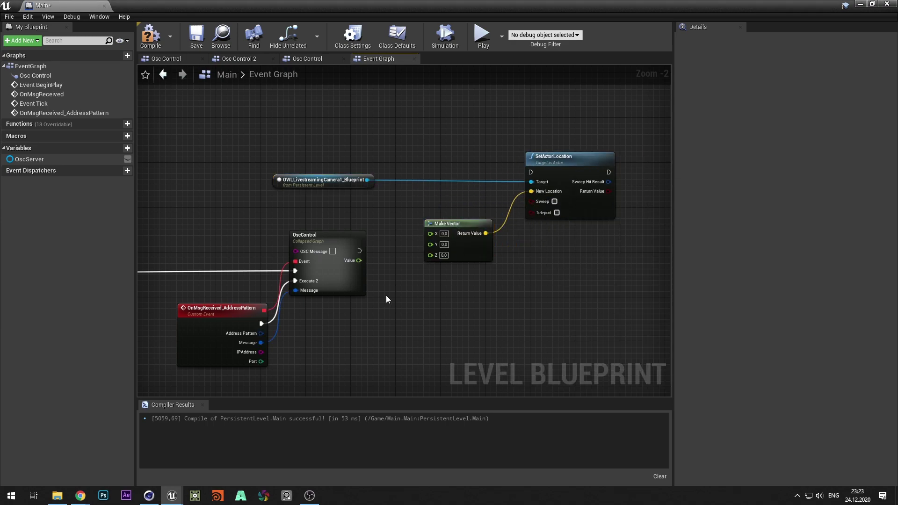
{"action": "right_click_drag", "start_coordinate": [386, 295], "coordinate": [408, 294]}
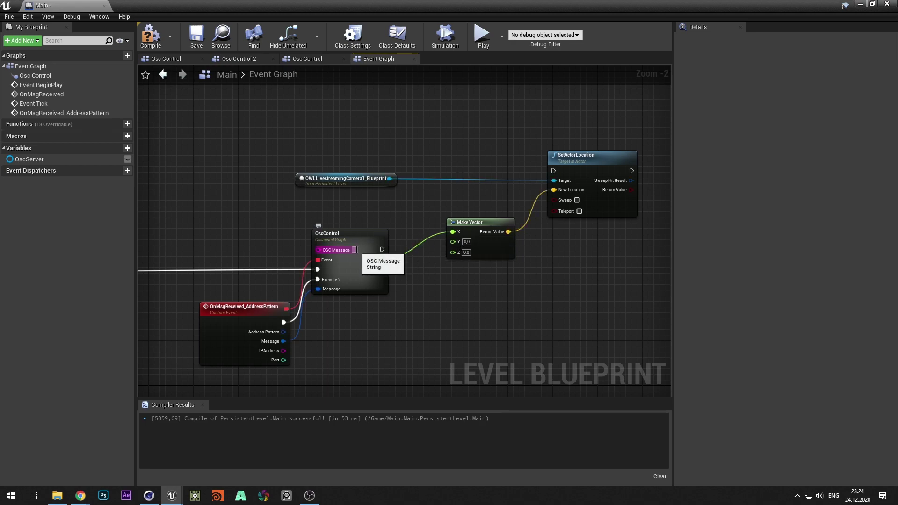
- Duplicate the OscControl node with its OnMsgReceived_AddressPattern event and place the copy below the originals
{"action": "scroll", "coordinate": [412, 287], "scroll_direction": "up", "scroll_amount": 2}
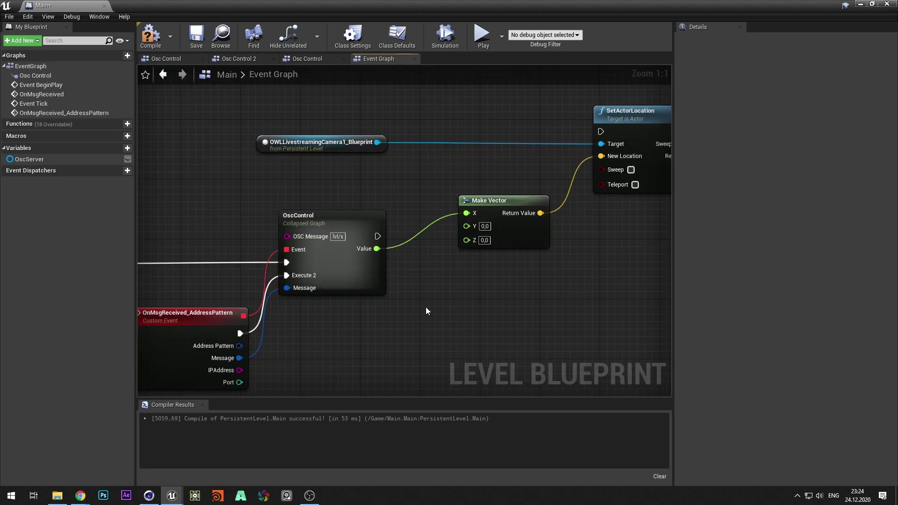
{"action": "scroll", "coordinate": [425, 307], "scroll_direction": "down", "scroll_amount": 1}
{"action": "right_click_drag", "start_coordinate": [425, 307], "coordinate": [503, 269]}
{"action": "left_click_drag", "start_coordinate": [416, 312], "coordinate": [328, 257]}
{"action": "key", "text": "ctrl+c"}
{"action": "right_click_drag", "start_coordinate": [406, 393], "coordinate": [402, 328]}
{"action": "key", "text": "ctrl+v"}
{"action": "left_click_drag", "start_coordinate": [514, 295], "coordinate": [430, 262]}
- Paste a second OscControl copy below, set the copies' OSC messages to lvl/y and lvl/z, and compile the blueprint
{"action": "right_click_drag", "start_coordinate": [548, 304], "coordinate": [513, 183]}
{"action": "key", "text": "ctrl+v"}
{"action": "left_click_drag", "start_coordinate": [472, 264], "coordinate": [375, 269]}
{"action": "left_click", "coordinate": [396, 232]}
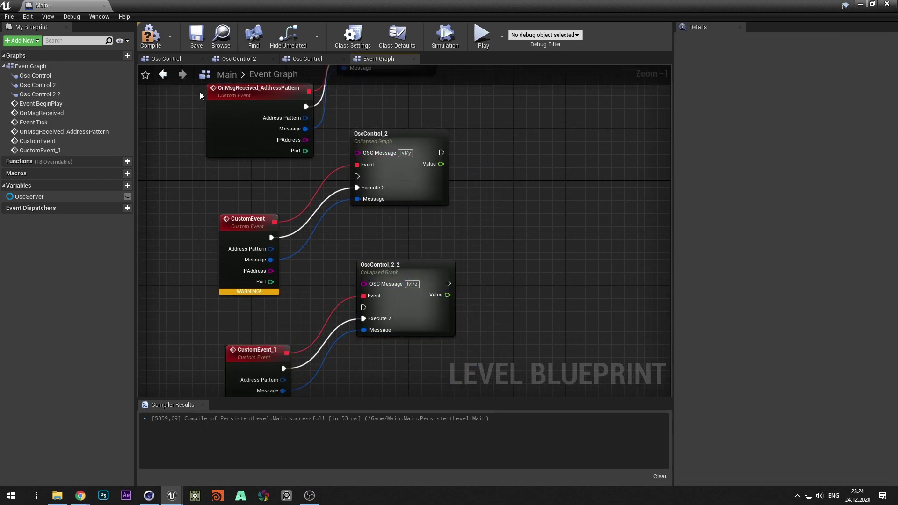
{"action": "key", "text": "F7"}
- Wire the Value outputs of the lvl/y and lvl/z controls to the Y and Z inputs of Make Vector
{"action": "scroll", "coordinate": [416, 254], "scroll_direction": "down", "scroll_amount": 3}
{"action": "scroll", "coordinate": [383, 225], "scroll_direction": "up", "scroll_amount": 1}
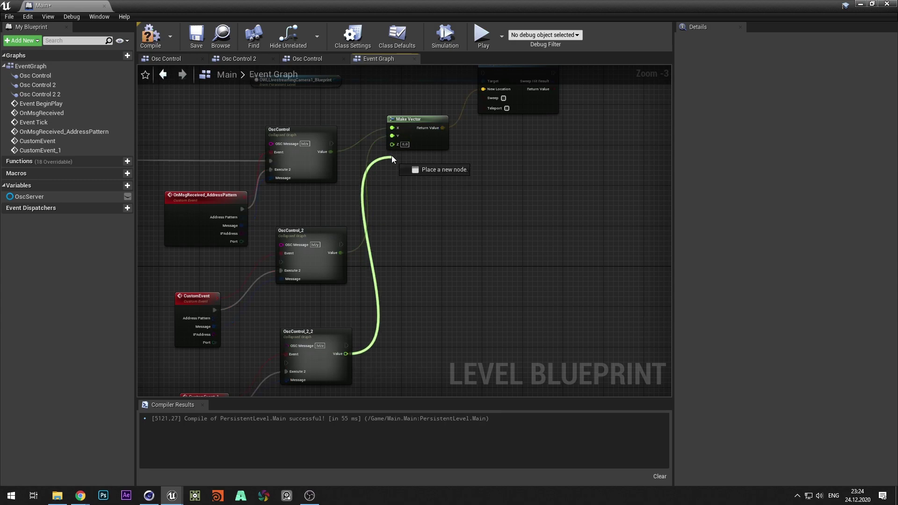
{"action": "left_click_drag", "start_coordinate": [392, 155], "coordinate": [392, 145]}
- Chain the execution flow from the first OscControl through the lvl/y control to the lvl/z control
{"action": "right_click_drag", "start_coordinate": [356, 157], "coordinate": [427, 188]}
{"action": "left_click_drag", "start_coordinate": [401, 176], "coordinate": [346, 286]}
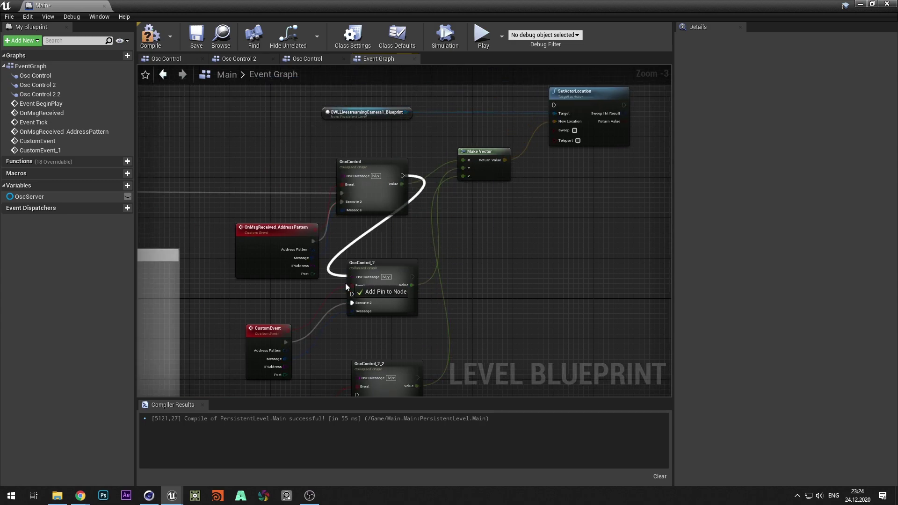
{"action": "right_click_drag", "start_coordinate": [380, 283], "coordinate": [378, 212]}
{"action": "left_click_drag", "start_coordinate": [412, 205], "coordinate": [356, 324]}
{"action": "right_click_drag", "start_coordinate": [402, 307], "coordinate": [329, 355]}
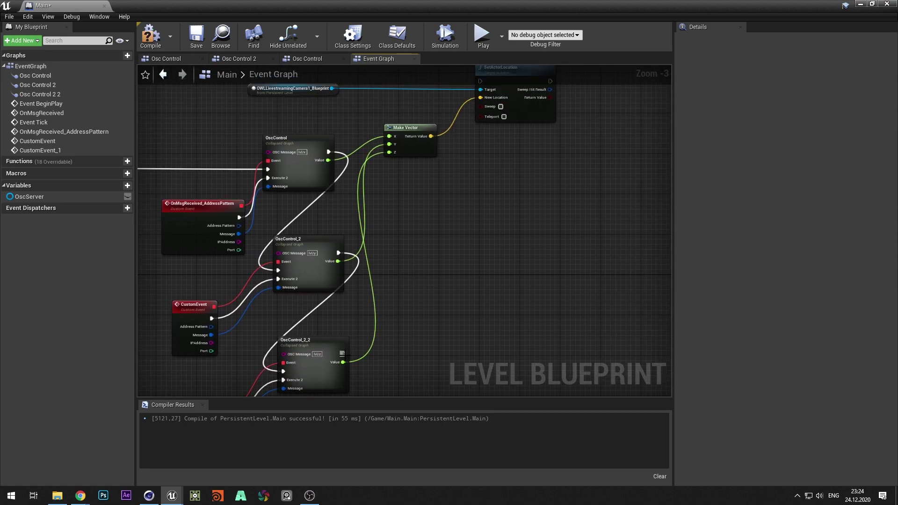
- Connect the execution output of the lvl/z control to the SetActorLocation node
{"action": "left_click_drag", "start_coordinate": [344, 354], "coordinate": [482, 82]}
{"action": "right_click_drag", "start_coordinate": [484, 146], "coordinate": [437, 222]}
{"action": "scroll", "coordinate": [437, 222], "scroll_direction": "down", "scroll_amount": 1}
{"action": "left_click_drag", "start_coordinate": [333, 375], "coordinate": [434, 174]}
{"action": "scroll", "coordinate": [466, 239], "scroll_direction": "up", "scroll_amount": 2}
{"action": "scroll", "coordinate": [421, 317], "scroll_direction": "down", "scroll_amount": 4}
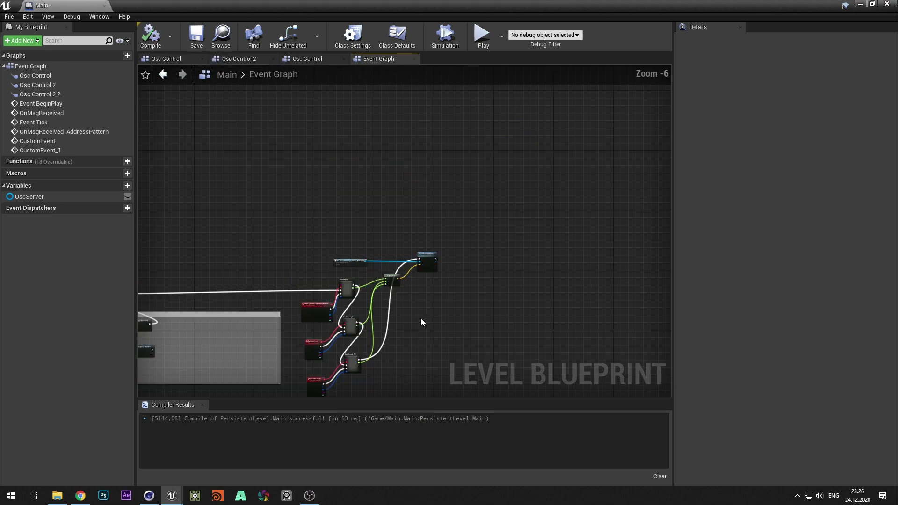
- Insert a Sequence node on the execution wire between the DoOnce node and the first OscControl
{"action": "scroll", "coordinate": [340, 260], "scroll_direction": "up", "scroll_amount": 1}
{"action": "scroll", "coordinate": [304, 242], "scroll_direction": "up", "scroll_amount": 1}
{"action": "scroll", "coordinate": [265, 279], "scroll_direction": "up", "scroll_amount": 1}
{"action": "scroll", "coordinate": [265, 280], "scroll_direction": "down", "scroll_amount": 2}
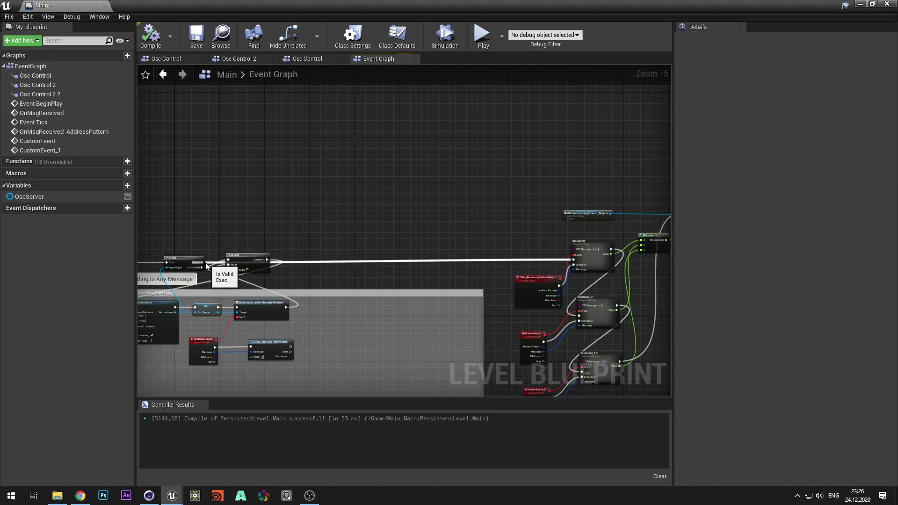
{"action": "left_click_drag", "start_coordinate": [266, 260], "coordinate": [424, 245]}
{"action": "type", "text": "sequebn"}
{"action": "key", "text": "BackSpace"}
{"action": "key", "text": "BackSpace"}
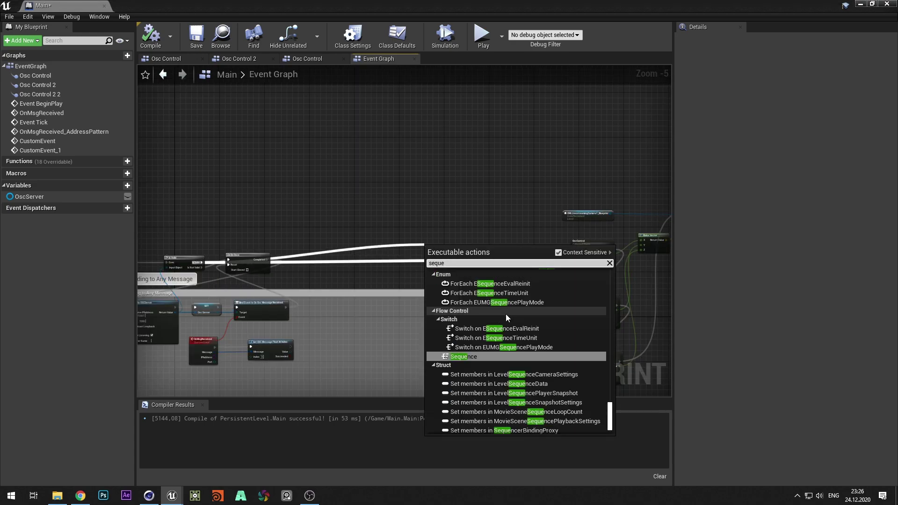
{"action": "left_click", "coordinate": [475, 356]}
{"action": "right_click_drag", "start_coordinate": [476, 354], "coordinate": [362, 327]}
{"action": "left_click_drag", "start_coordinate": [314, 218], "coordinate": [314, 228]}
{"action": "right_click_drag", "start_coordinate": [362, 236], "coordinate": [322, 124]}
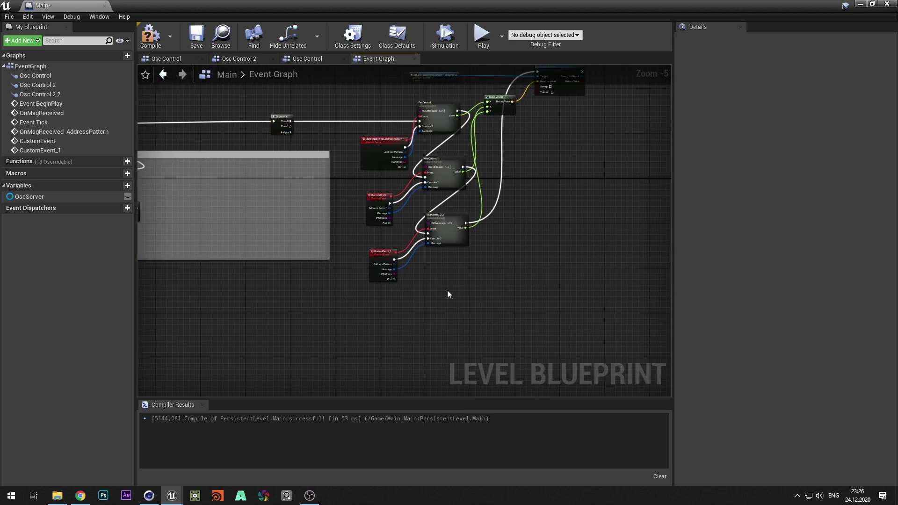
- Paste another OscControl with its event below the others and connect Sequence Then 1 to it through a reroute point
{"action": "key", "text": "ctrl+v"}
{"action": "left_click_drag", "start_coordinate": [290, 127], "coordinate": [435, 321]}
{"action": "left_click_drag", "start_coordinate": [336, 323], "coordinate": [360, 324]}
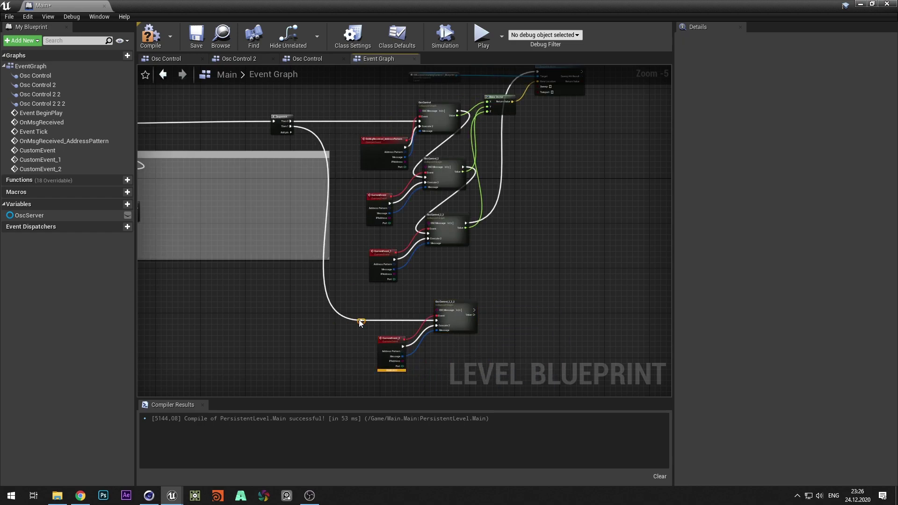
- Set the OSC message of the newly pasted control to lvl/black
{"action": "scroll", "coordinate": [491, 360], "scroll_direction": "up", "scroll_amount": 5}
{"action": "left_click", "coordinate": [409, 204]}
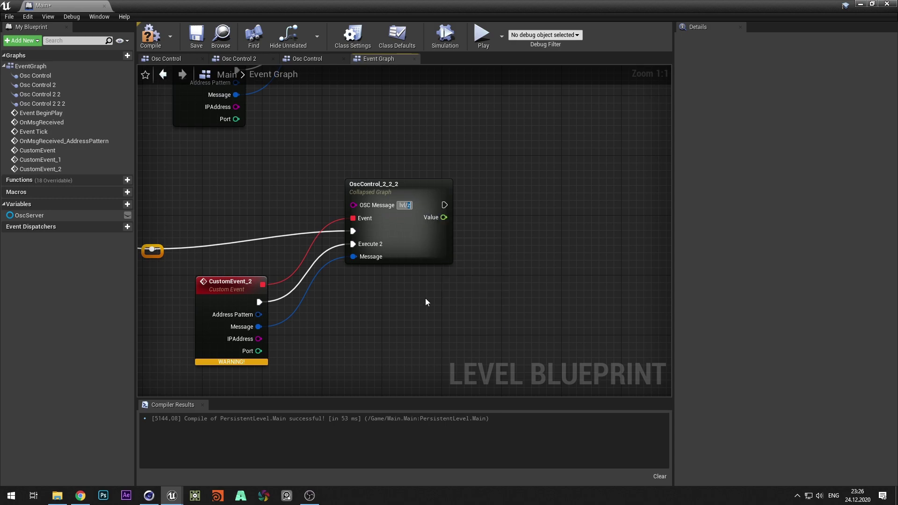
{"action": "key", "text": "BackSpace"}
{"action": "type", "text": "black"}
{"action": "left_click", "coordinate": [416, 330]}
- Add a Set Scalar Parameter Value node on the execution output of the lvl/black control
{"action": "right_click_drag", "start_coordinate": [447, 290], "coordinate": [406, 323]}
{"action": "scroll", "coordinate": [406, 323], "scroll_direction": "down", "scroll_amount": 1}
{"action": "scroll", "coordinate": [407, 322], "scroll_direction": "down", "scroll_amount": 1}
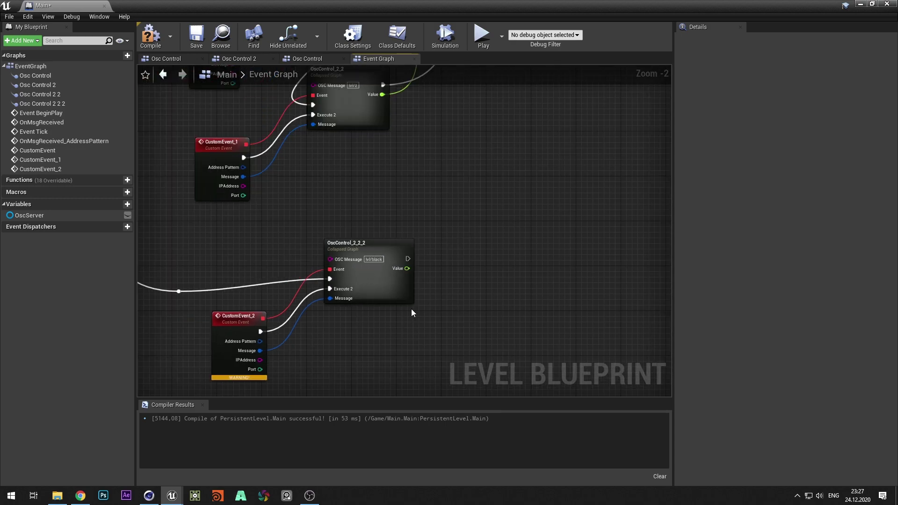
{"action": "key", "text": "alt+Tab"}
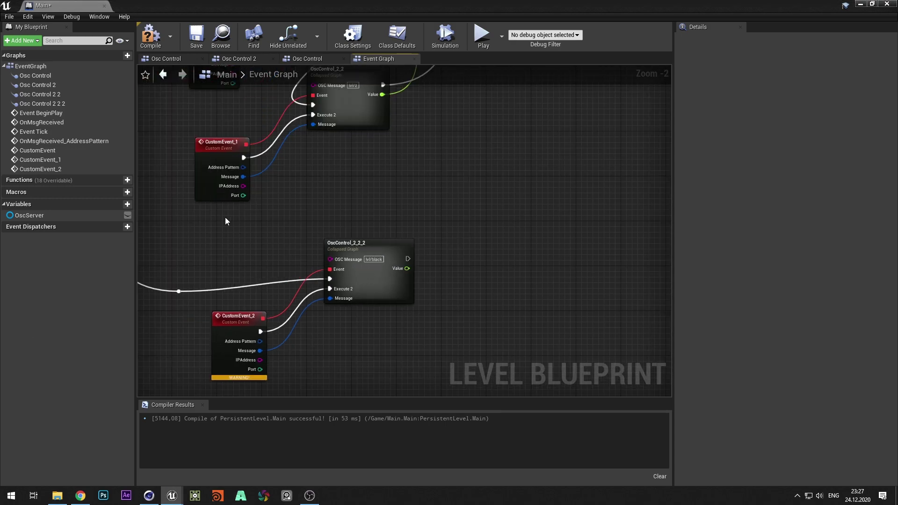
{"action": "left_click", "coordinate": [426, 252]}
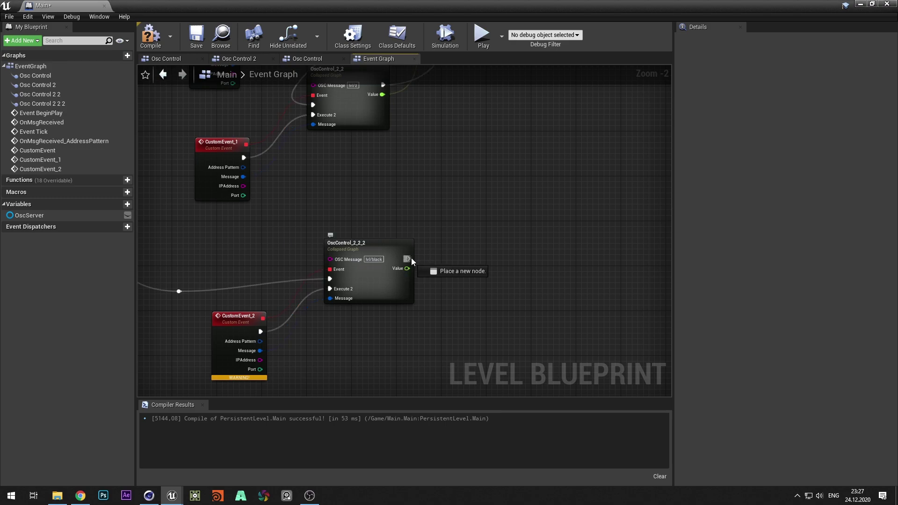
{"action": "left_click_drag", "start_coordinate": [411, 258], "coordinate": [487, 259]}
{"action": "type", "text": "set scalar"}
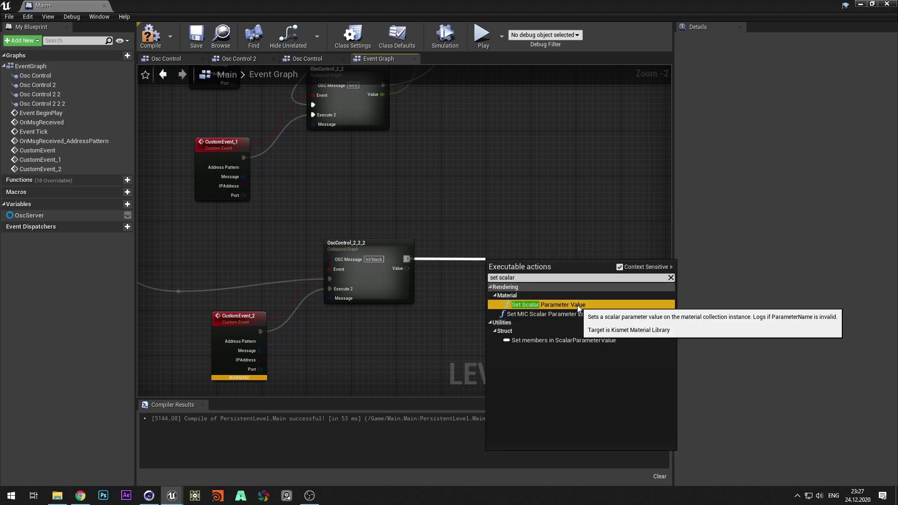
{"action": "left_click", "coordinate": [577, 305]}
- Set the scalar node's collection to LightControl and parameter to BlackOut, and feed the control's Value into Parameter Value
{"action": "scroll", "coordinate": [538, 306], "scroll_direction": "up", "scroll_amount": 2}
{"action": "left_click", "coordinate": [506, 272]}
{"action": "left_click", "coordinate": [533, 293]}
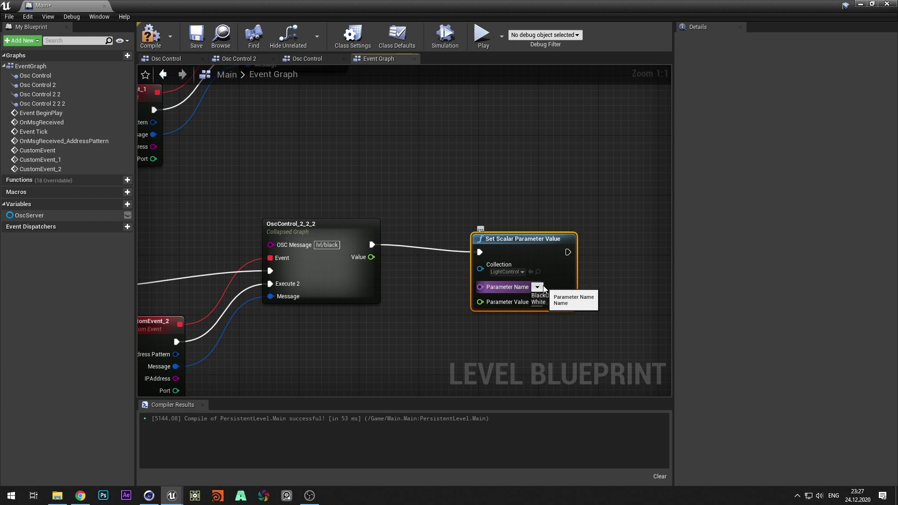
{"action": "left_click", "coordinate": [540, 295]}
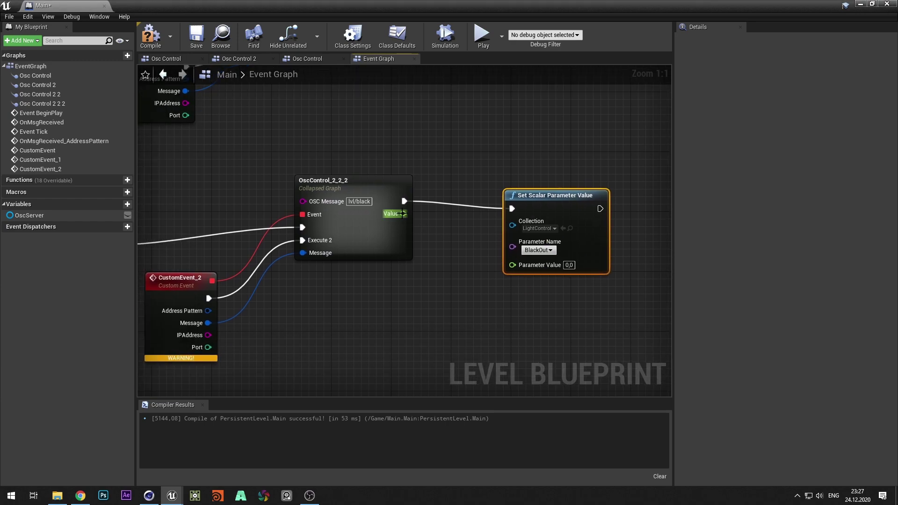
{"action": "scroll", "coordinate": [518, 306], "scroll_direction": "down", "scroll_amount": 2}
- Paste a copy of the lvl/black control, its event and scalar parameter node, and position it below the original
{"action": "right_click_drag", "start_coordinate": [373, 349], "coordinate": [418, 245]}
{"action": "key", "text": "ctrl+v"}
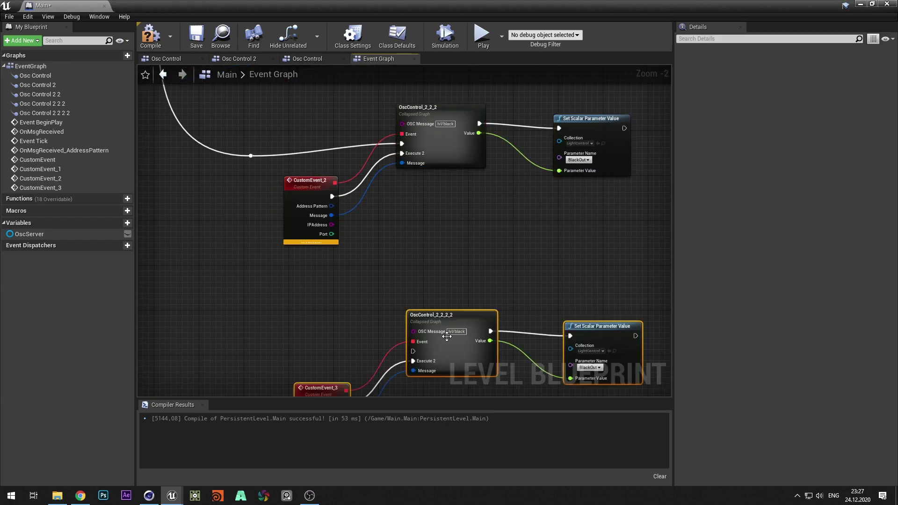
{"action": "left_click_drag", "start_coordinate": [598, 324], "coordinate": [597, 266]}
{"action": "left_click", "coordinate": [467, 199]}
- Connect the Sequence node's third output to the execution input of the pasted control
{"action": "scroll", "coordinate": [200, 238], "scroll_direction": "down", "scroll_amount": 4}
{"action": "right_click_drag", "start_coordinate": [185, 120], "coordinate": [273, 224]}
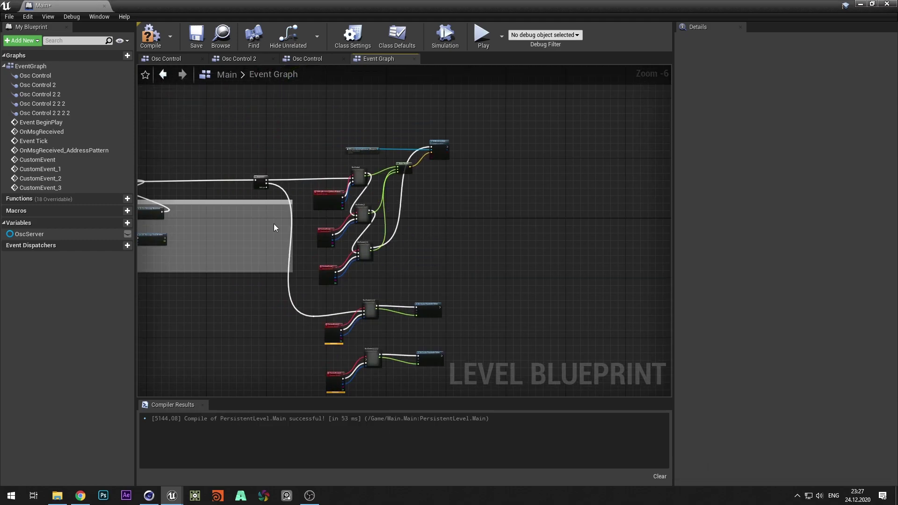
{"action": "scroll", "coordinate": [260, 188], "scroll_direction": "up", "scroll_amount": 5}
{"action": "left_click_drag", "start_coordinate": [266, 135], "coordinate": [524, 261]}
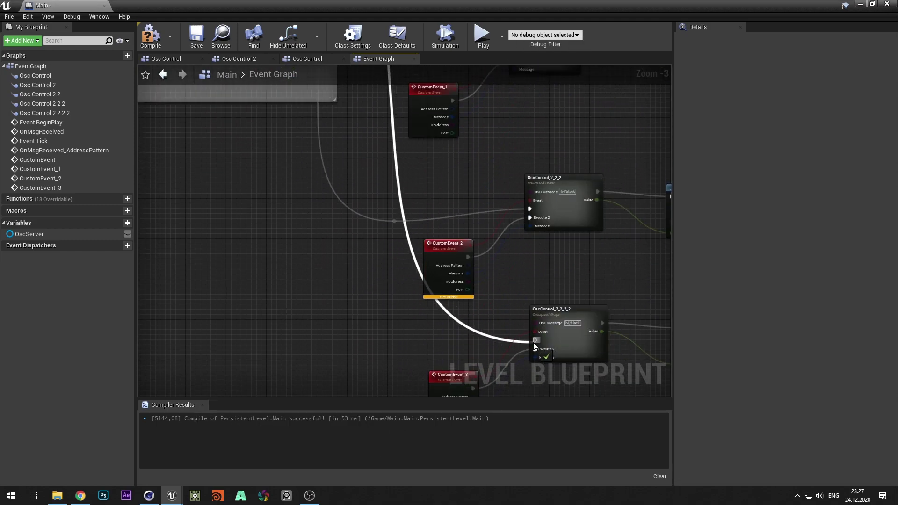
{"action": "left_click_drag", "start_coordinate": [533, 342], "coordinate": [533, 342]}
- Set the pasted control's OSC message to lvl/white and its scalar parameter name to White
{"action": "scroll", "coordinate": [532, 343], "scroll_direction": "up", "scroll_amount": 3}
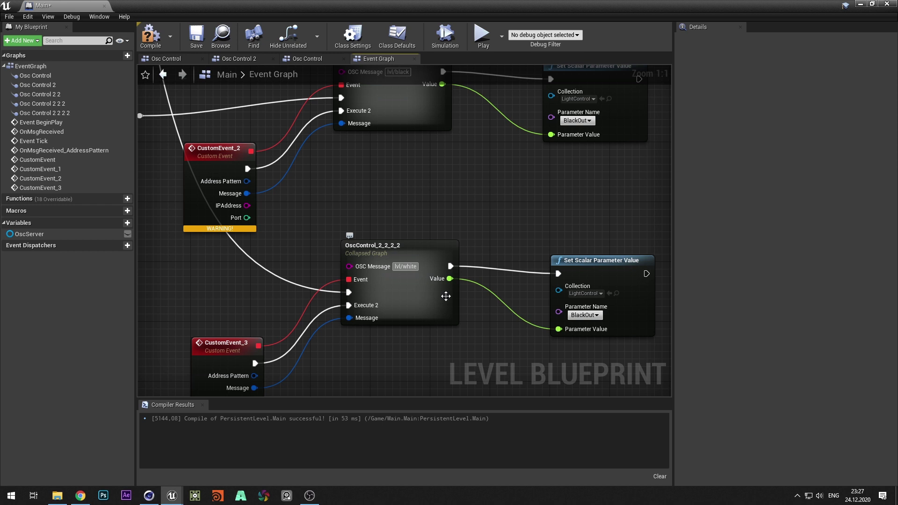
{"action": "right_click_drag", "start_coordinate": [446, 296], "coordinate": [370, 306]}
{"action": "left_click", "coordinate": [516, 339]}
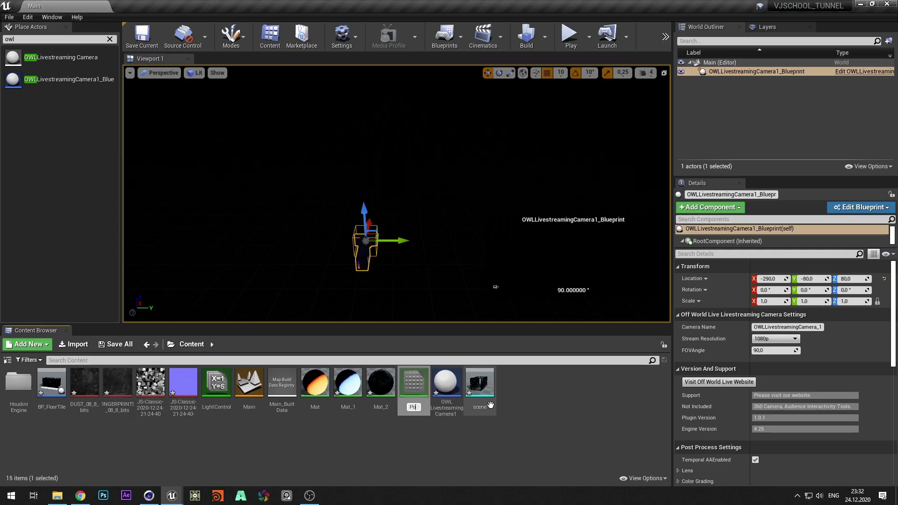
- Name the new material PostProcess and open it for editing
{"action": "type", "text": "PostProcess"}
{"action": "key", "text": "Return"}
{"action": "double_click", "coordinate": [457, 401]}
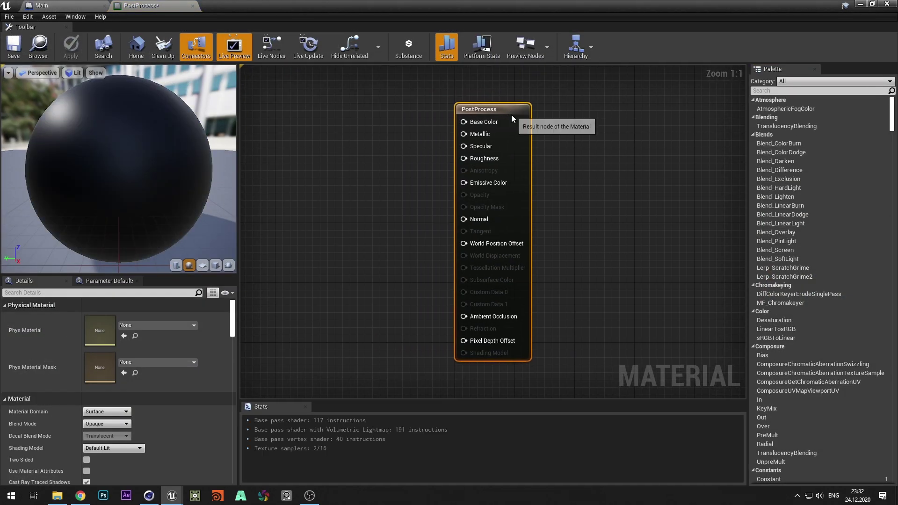
- Set the material domain to Post Process and blendable location to SSR Input, with Output Alpha enabled and blendable priority 1
{"action": "left_click", "coordinate": [112, 413]}
{"action": "left_click", "coordinate": [108, 443]}
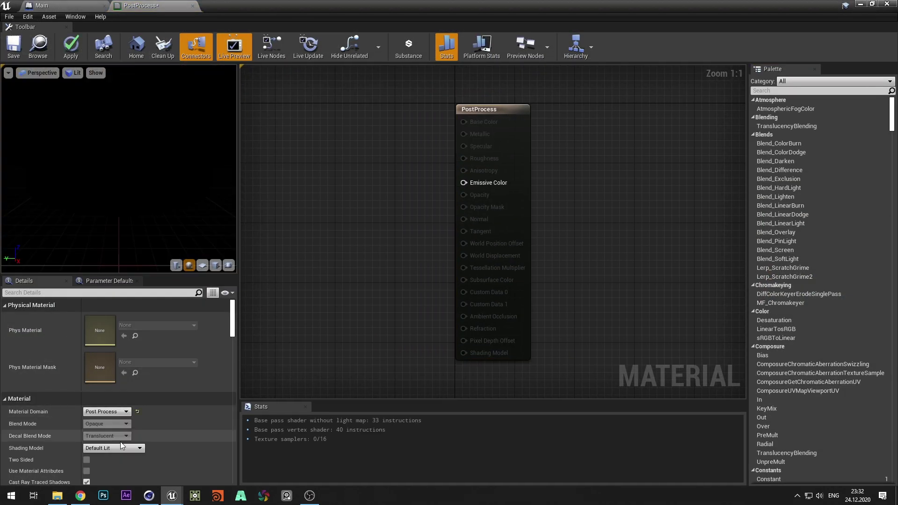
{"action": "scroll", "coordinate": [226, 386], "scroll_direction": "down", "scroll_amount": 10}
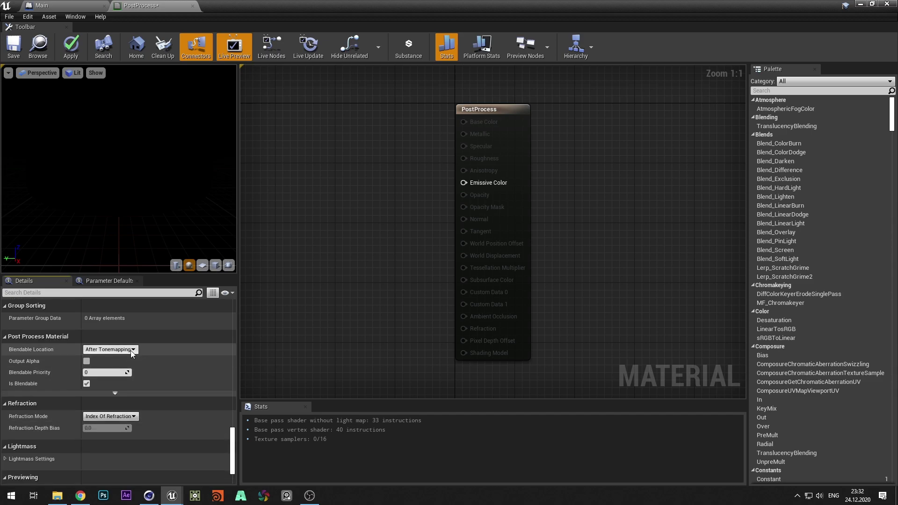
{"action": "left_click", "coordinate": [130, 350]}
{"action": "left_click", "coordinate": [119, 380]}
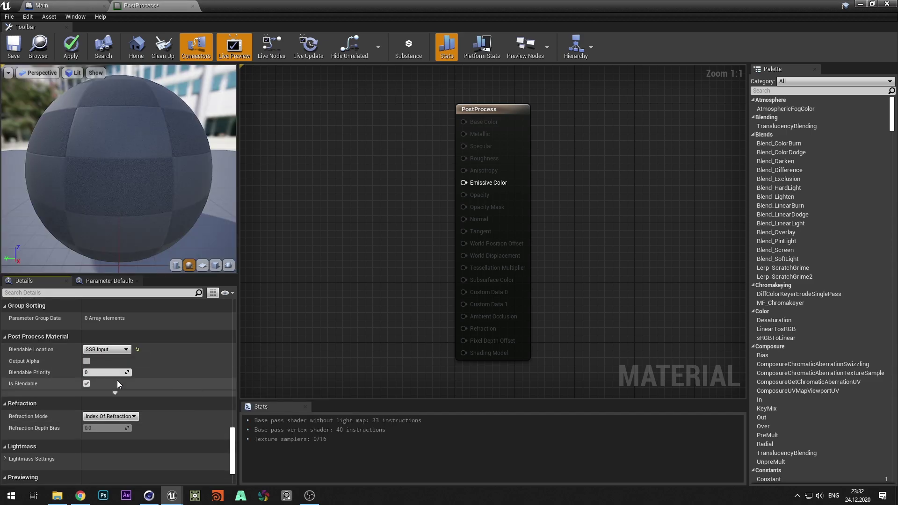
{"action": "left_click", "coordinate": [87, 361]}
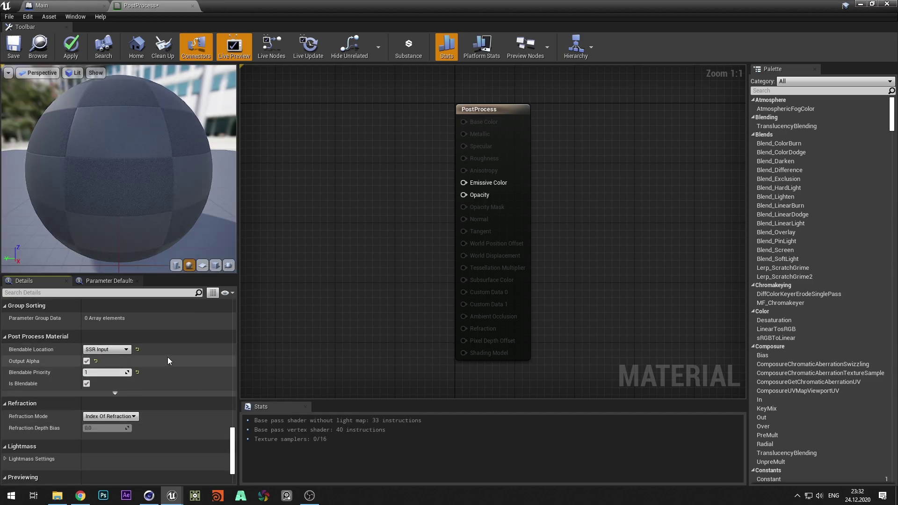
- Add a SceneTexture node to the material graph, ahead of the PostProcess result node
{"action": "right_click_drag", "start_coordinate": [362, 214], "coordinate": [553, 242]}
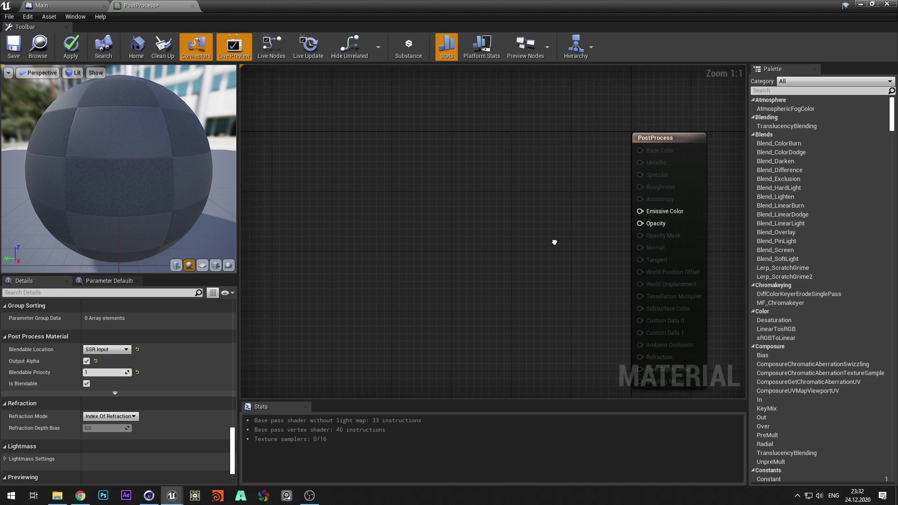
{"action": "right_click", "coordinate": [298, 161]}
{"action": "type", "text": "scenet"}
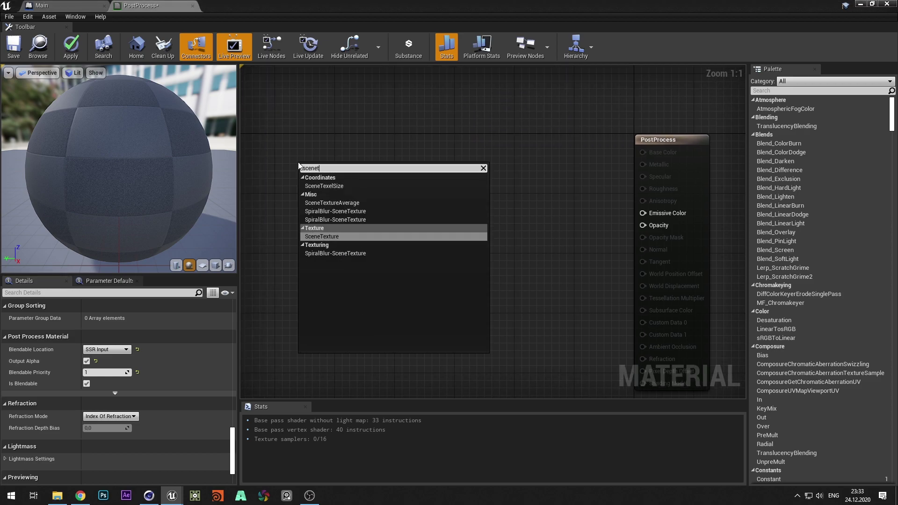
{"action": "left_click", "coordinate": [364, 236]}
- Add a component mask on the SceneTexture's Color output and enable its R, G and B channels
{"action": "right_click_drag", "start_coordinate": [451, 203], "coordinate": [406, 240]}
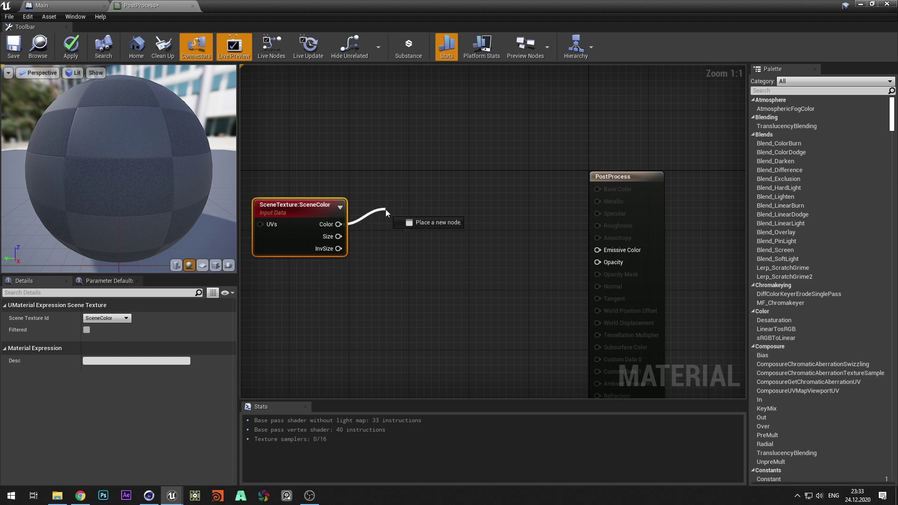
{"action": "left_click_drag", "start_coordinate": [385, 209], "coordinate": [385, 209]}
{"action": "type", "text": "mask"}
{"action": "left_click", "coordinate": [419, 283]}
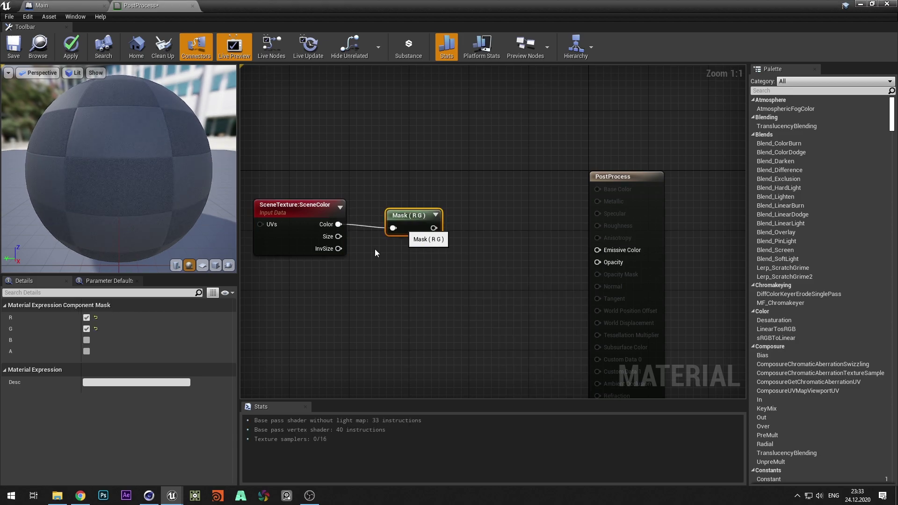
{"action": "left_click", "coordinate": [87, 339]}
- Add a LinearInterpolate node with the RGB mask's output feeding its A input
{"action": "right_click_drag", "start_coordinate": [355, 281], "coordinate": [288, 309]}
{"action": "left_click_drag", "start_coordinate": [372, 256], "coordinate": [425, 244]}
{"action": "type", "text": "lerp"}
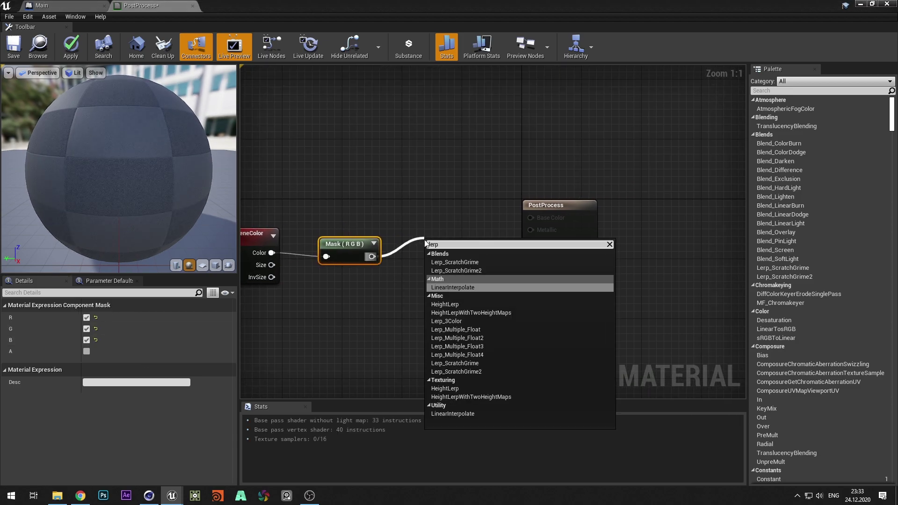
{"action": "left_click", "coordinate": [459, 287]}
{"action": "scroll", "coordinate": [369, 326], "scroll_direction": "down", "scroll_amount": 3}
- Add Absolute World Position and Camera Position nodes below the SceneTexture node in the material graph
{"action": "right_click_drag", "start_coordinate": [370, 325], "coordinate": [517, 274]}
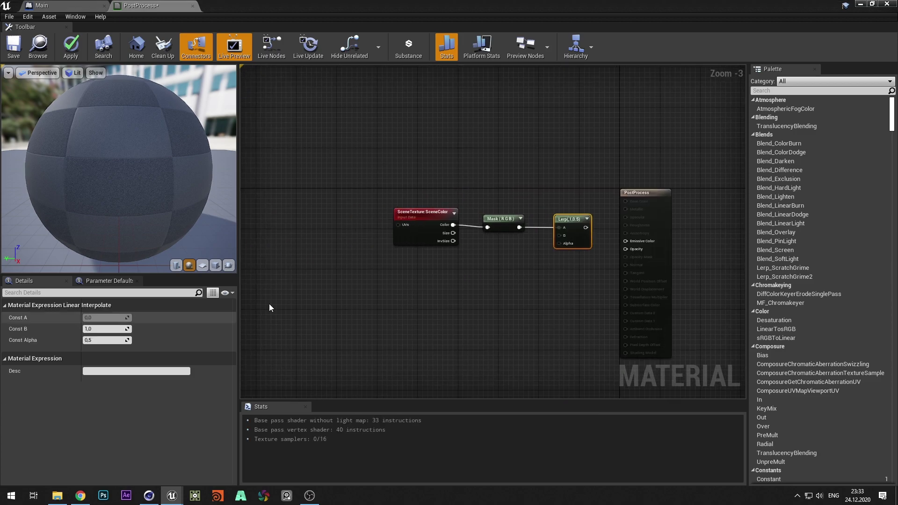
{"action": "right_click_drag", "start_coordinate": [269, 307], "coordinate": [346, 259]}
{"action": "type", "text": "worl"}
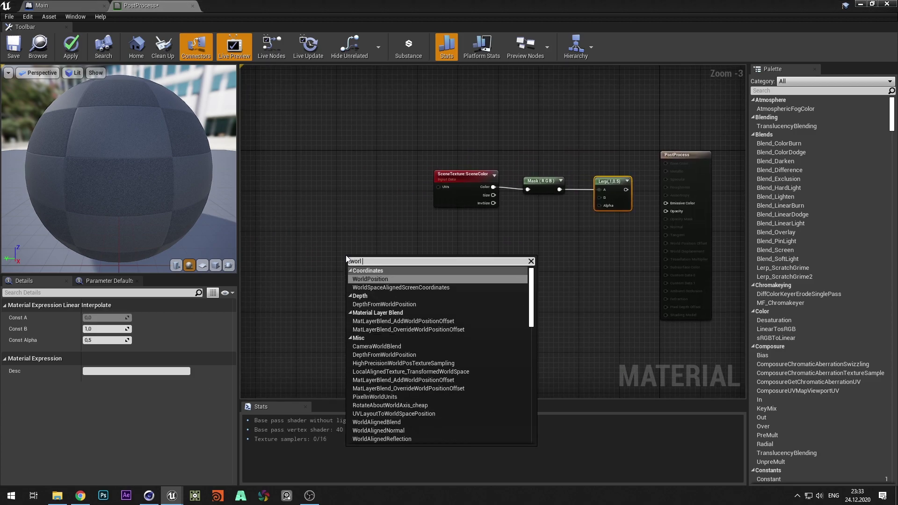
{"action": "key", "text": "Return"}
{"action": "right_click", "coordinate": [356, 296]}
{"action": "type", "text": "camerapo"}
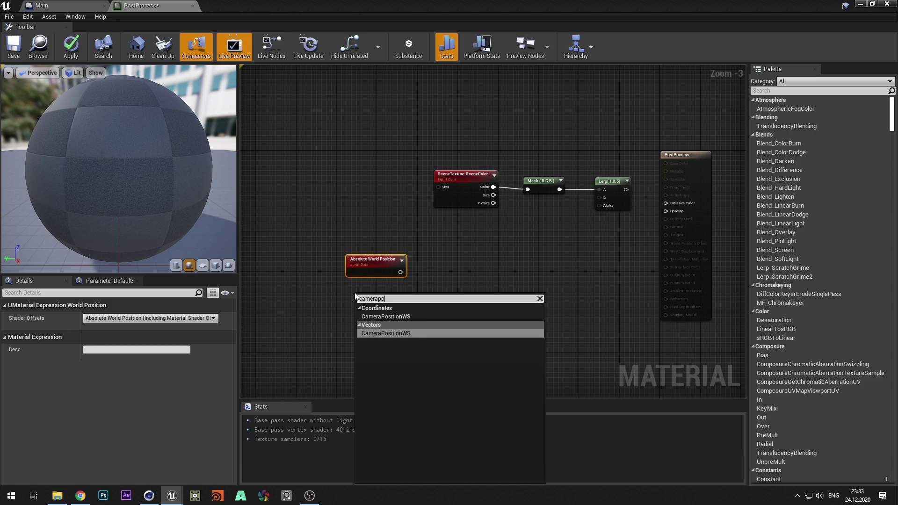
{"action": "key", "text": "Return"}
- Add a SphereMask node with Absolute World Position feeding its A input and Camera Position feeding B
{"action": "scroll", "coordinate": [447, 293], "scroll_direction": "up", "scroll_amount": 3}
{"action": "right_click_drag", "start_coordinate": [447, 293], "coordinate": [405, 296]}
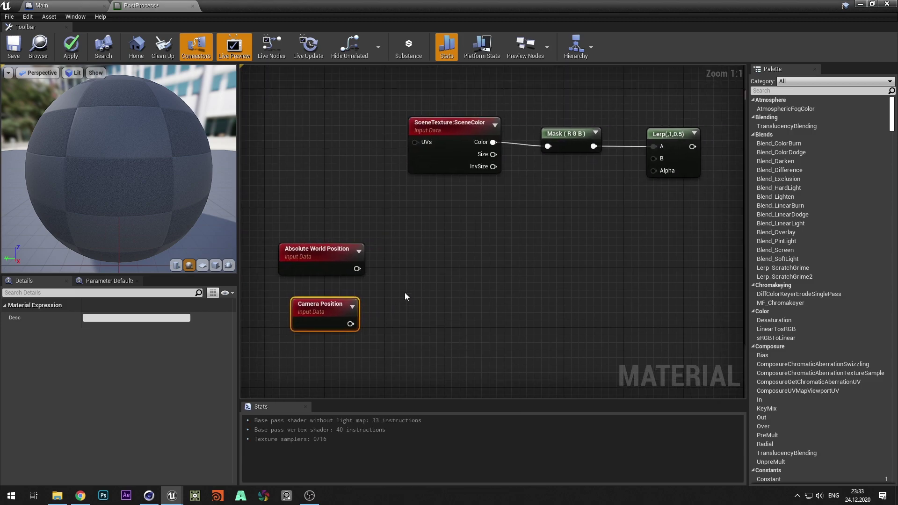
{"action": "right_click", "coordinate": [405, 294]}
{"action": "type", "text": "sphere"}
{"action": "key", "text": "Return"}
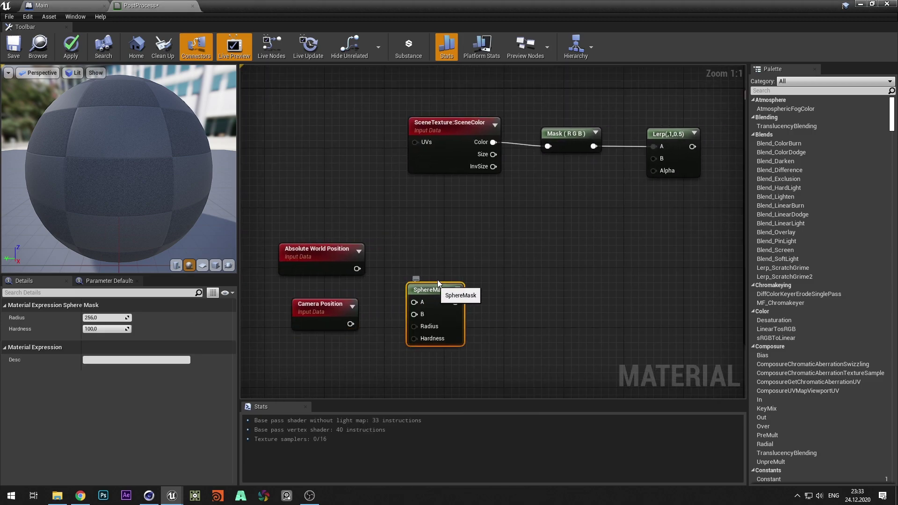
{"action": "left_click_drag", "start_coordinate": [438, 283], "coordinate": [445, 268]}
{"action": "left_click_drag", "start_coordinate": [357, 268], "coordinate": [421, 291]}
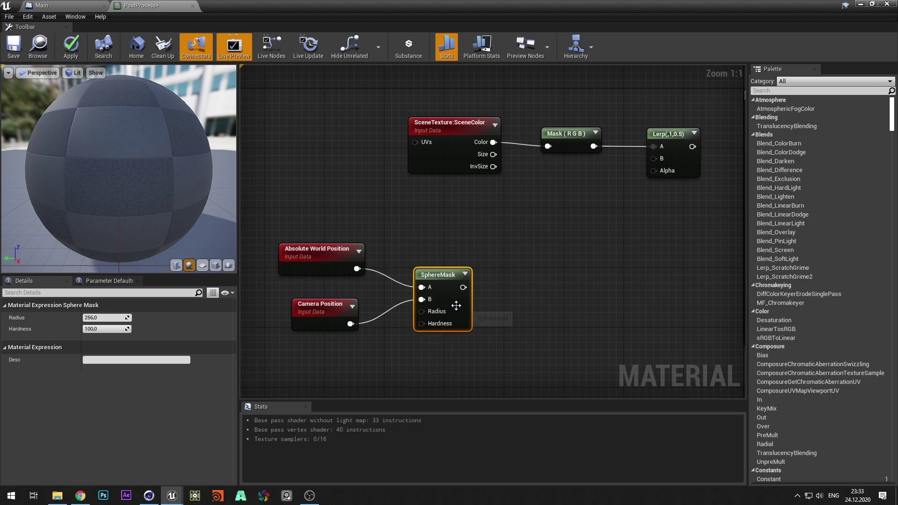
- Add a Sine node fed by the SphereMask output
{"action": "right_click_drag", "start_coordinate": [455, 305], "coordinate": [424, 314]}
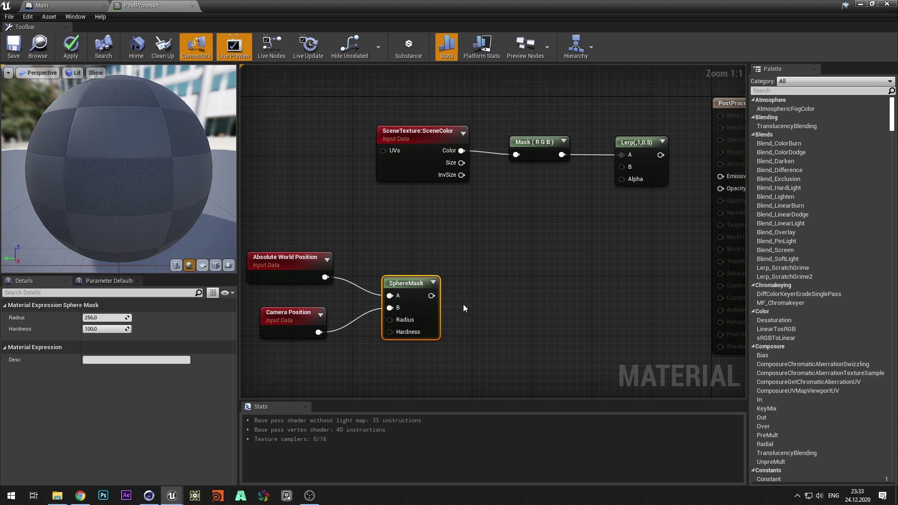
{"action": "left_click_drag", "start_coordinate": [431, 296], "coordinate": [486, 295]}
{"action": "type", "text": "sin"}
{"action": "left_click", "coordinate": [497, 410]}
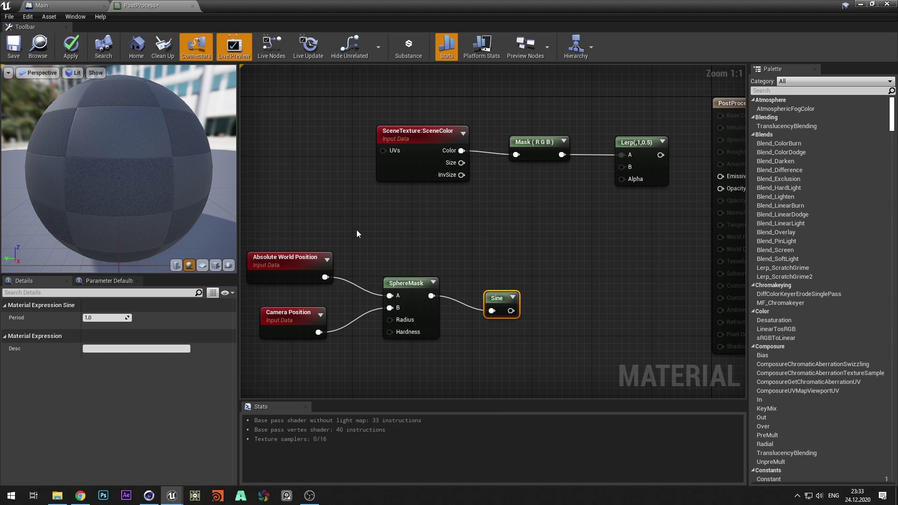
- Add a Multiply node with the Sine output as A and connect its result to the Lerp's Alpha
{"action": "right_click_drag", "start_coordinate": [473, 262], "coordinate": [411, 255]}
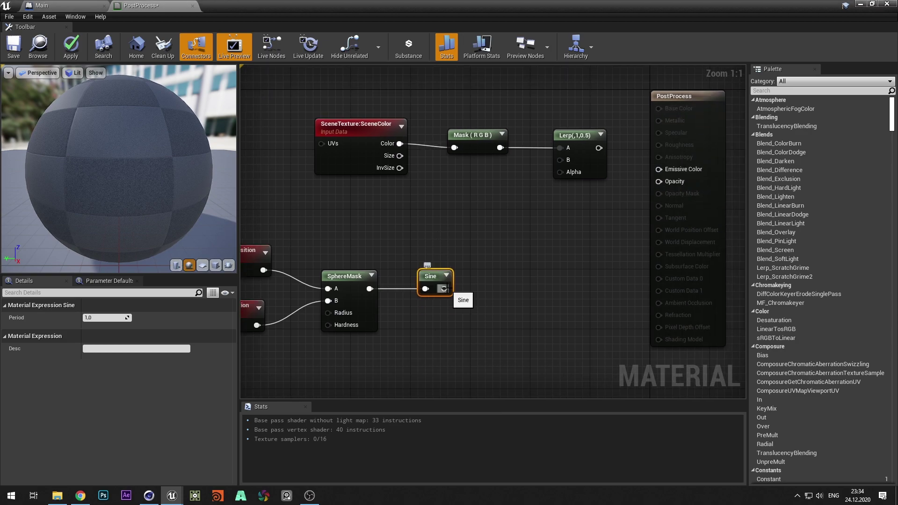
{"action": "left_click_drag", "start_coordinate": [444, 288], "coordinate": [523, 282]}
{"action": "type", "text": "multipl"}
{"action": "key", "text": "Return"}
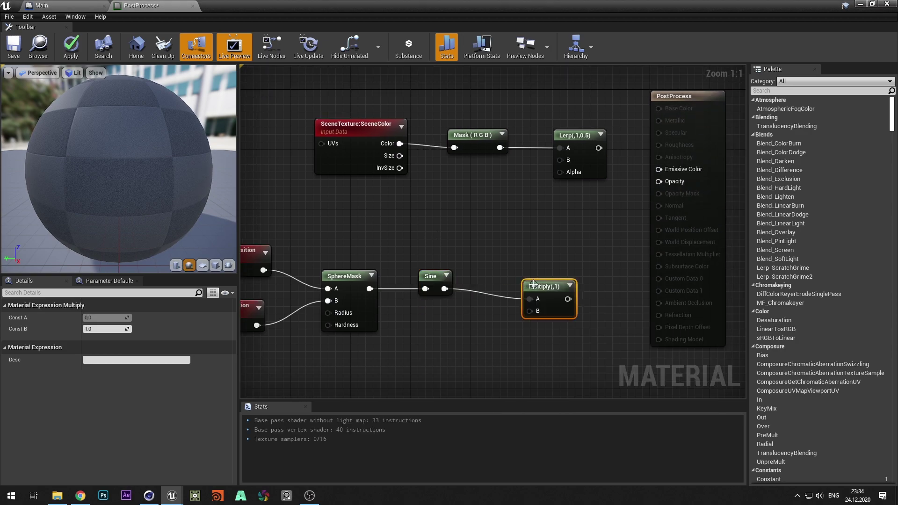
{"action": "left_click_drag", "start_coordinate": [543, 231], "coordinate": [560, 172]}
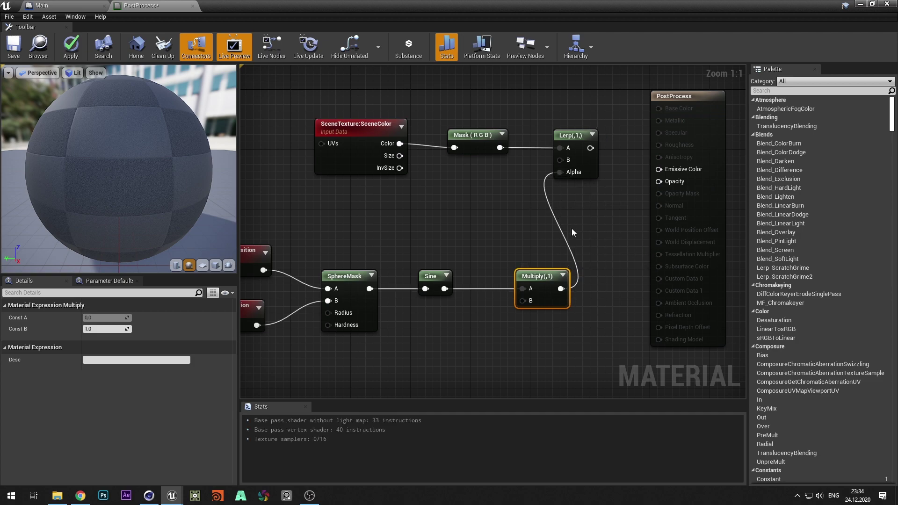
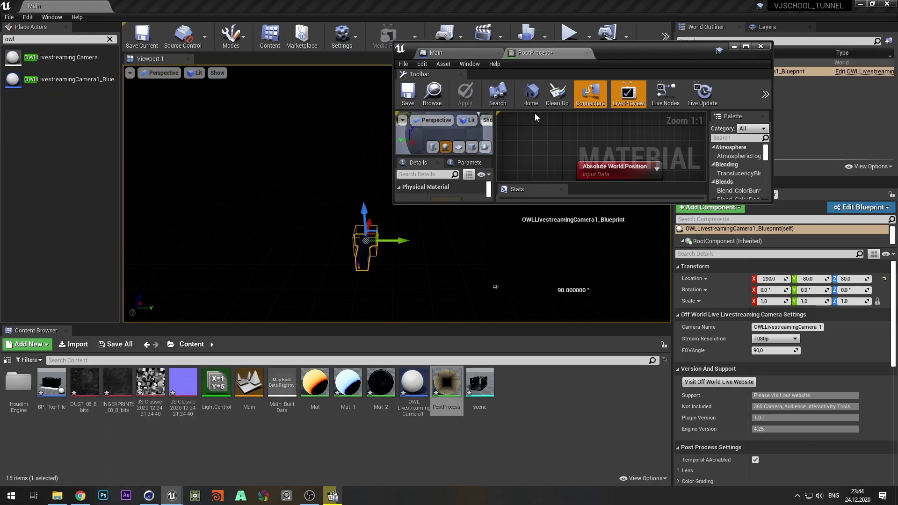
- Create a Material Parameter Collection named Radius in the Content folder
{"action": "right_click", "coordinate": [179, 437]}
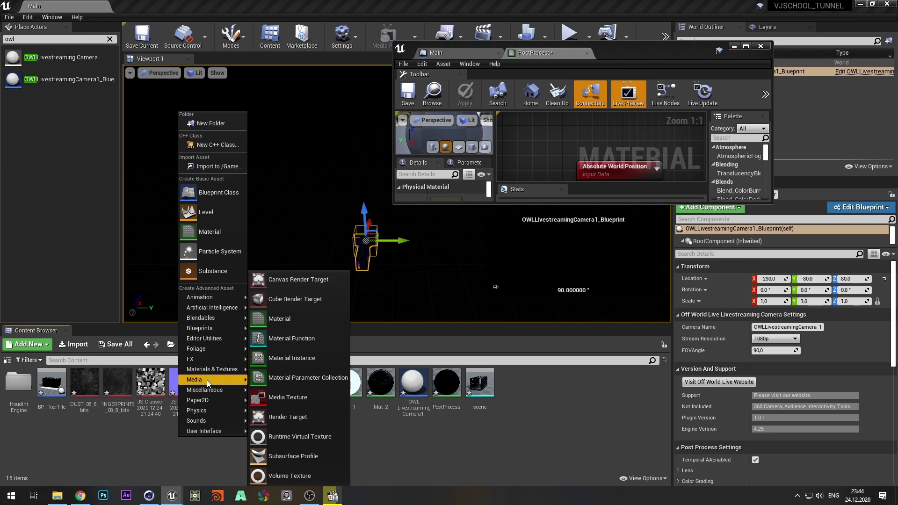
{"action": "left_click", "coordinate": [289, 375]}
{"action": "type", "text": "Radius"}
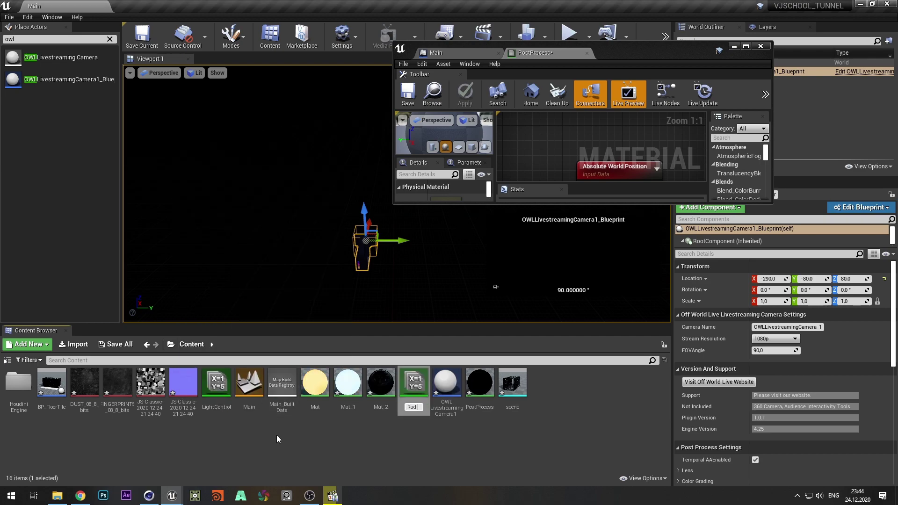
{"action": "key", "text": "Return"}
- Add a scalar parameter named Radius to the Radius collection and save it
{"action": "double_click", "coordinate": [706, 53]}
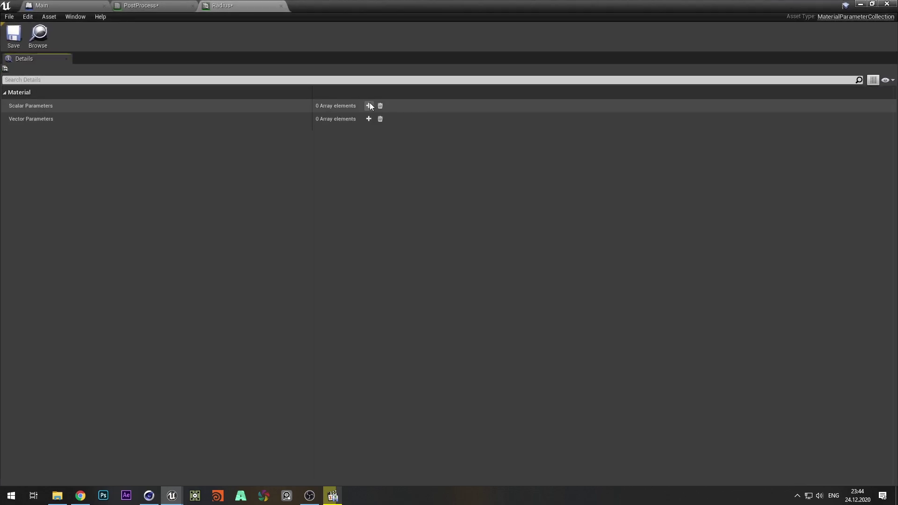
{"action": "left_click", "coordinate": [369, 106]}
{"action": "left_click", "coordinate": [9, 117]}
{"action": "left_click", "coordinate": [332, 140]}
{"action": "type", "text": "Radius"}
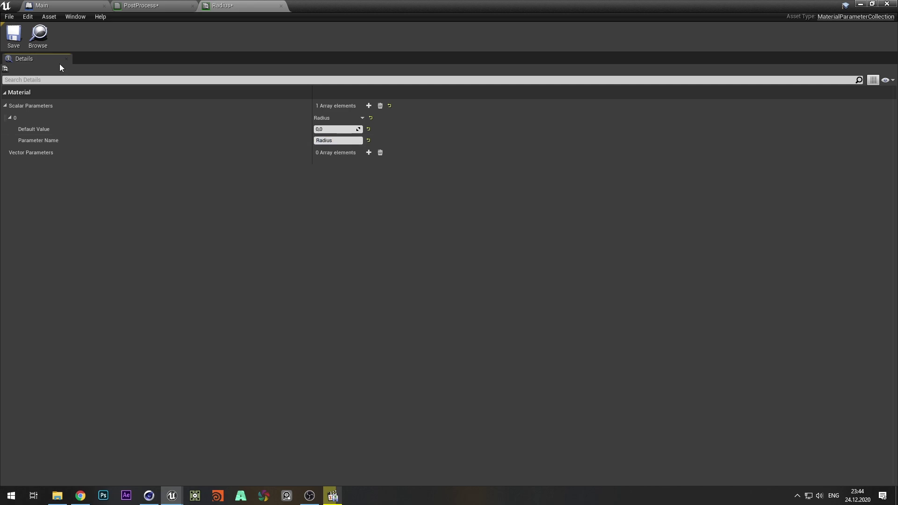
{"action": "left_click", "coordinate": [13, 37]}
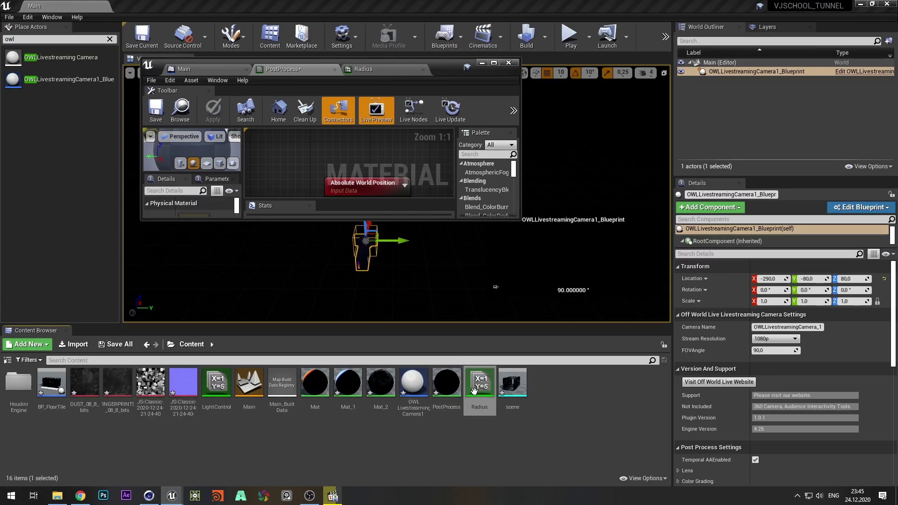
- Place the Radius collection in the PostProcess graph with its Radius parameter selected, and feed it into a new Multiply node's A input
{"action": "left_click_drag", "start_coordinate": [474, 390], "coordinate": [327, 185]}
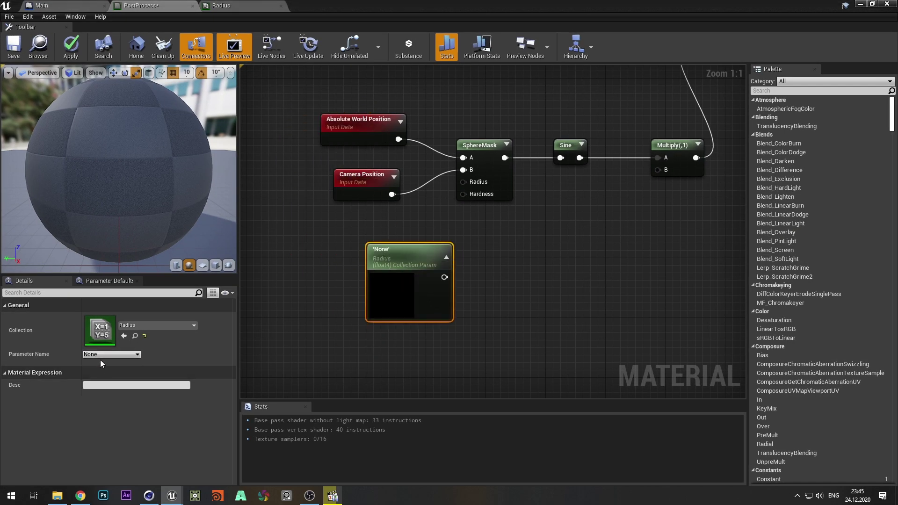
{"action": "left_click_drag", "start_coordinate": [399, 253], "coordinate": [361, 261]}
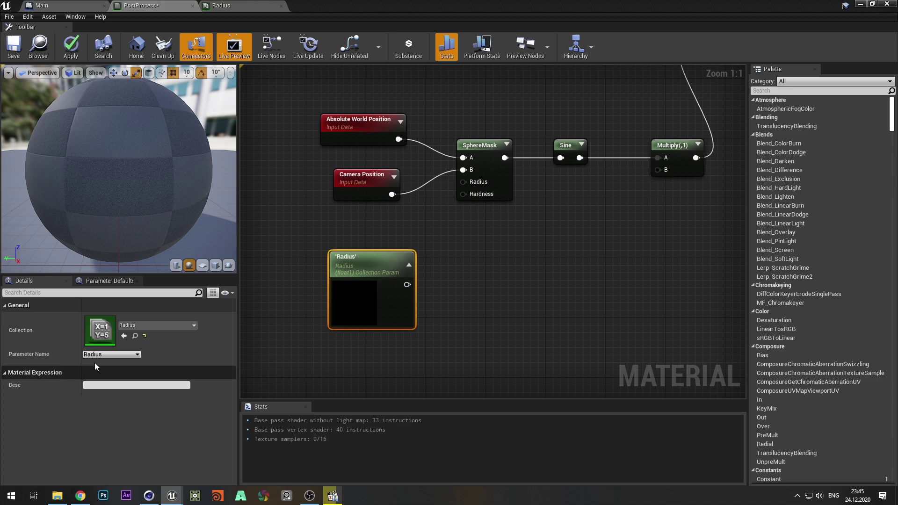
{"action": "scroll", "coordinate": [448, 171], "scroll_direction": "down", "scroll_amount": 2}
{"action": "scroll", "coordinate": [405, 329], "scroll_direction": "up", "scroll_amount": 2}
{"action": "left_click_drag", "start_coordinate": [415, 273], "coordinate": [443, 284]}
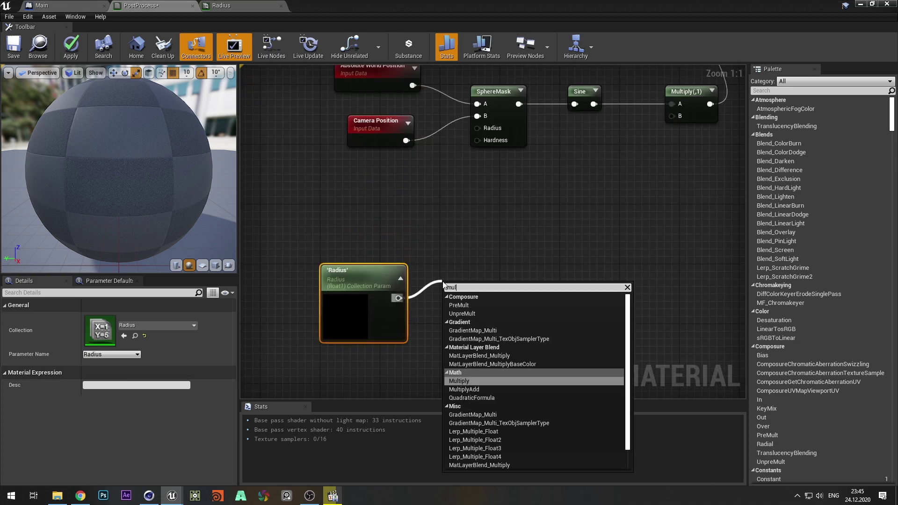
{"action": "type", "text": "multiply"}
{"action": "key", "text": "Return"}
- Add a scalar parameter named MaxRadius with default value 10000 feeding the new Multiply's B input, and apply the material
{"action": "right_click", "coordinate": [351, 213]}
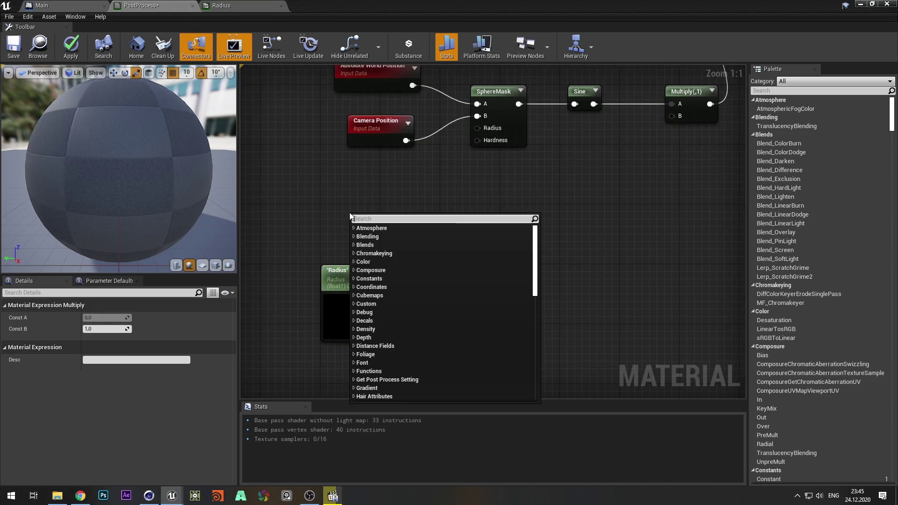
{"action": "type", "text": "constant"}
{"action": "key", "text": "Return"}
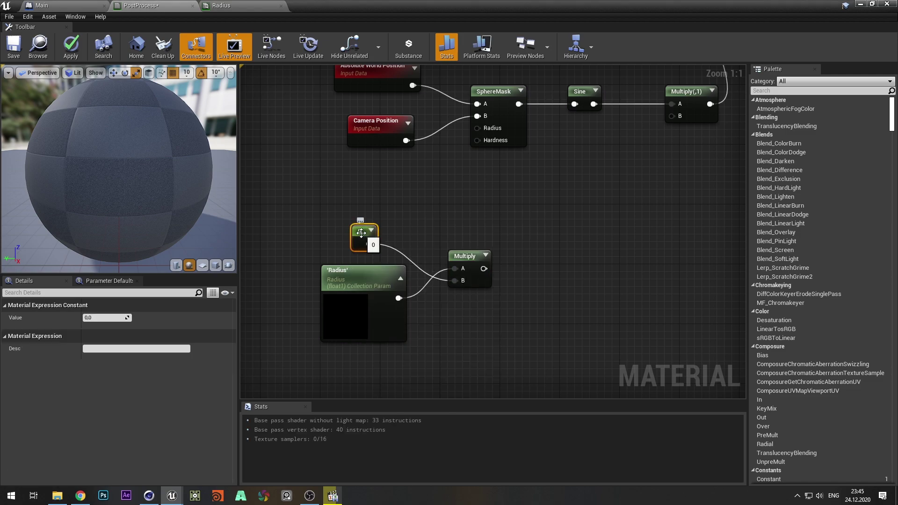
{"action": "right_click", "coordinate": [362, 234]}
{"action": "left_click", "coordinate": [365, 237]}
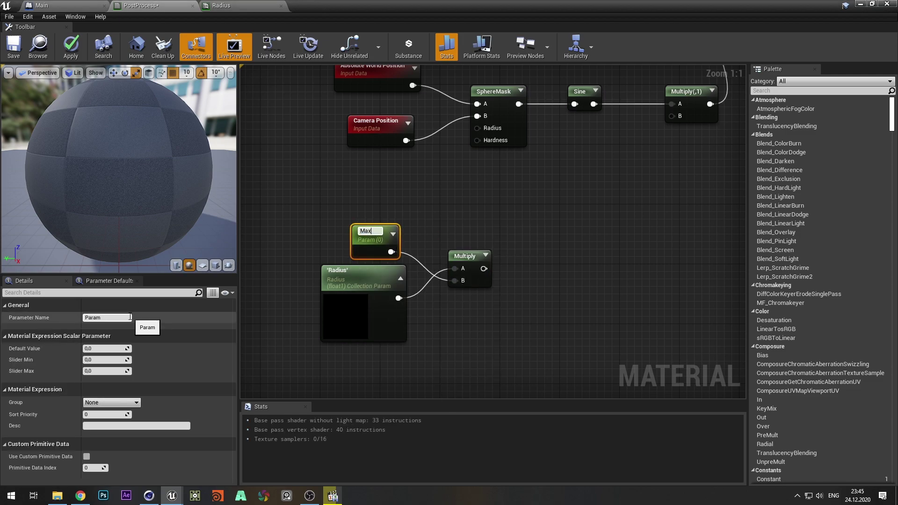
{"action": "left_click_drag", "start_coordinate": [379, 240], "coordinate": [379, 234]}
{"action": "left_click", "coordinate": [106, 349]}
{"action": "type", "text": "10000"}
{"action": "left_click", "coordinate": [300, 201]}
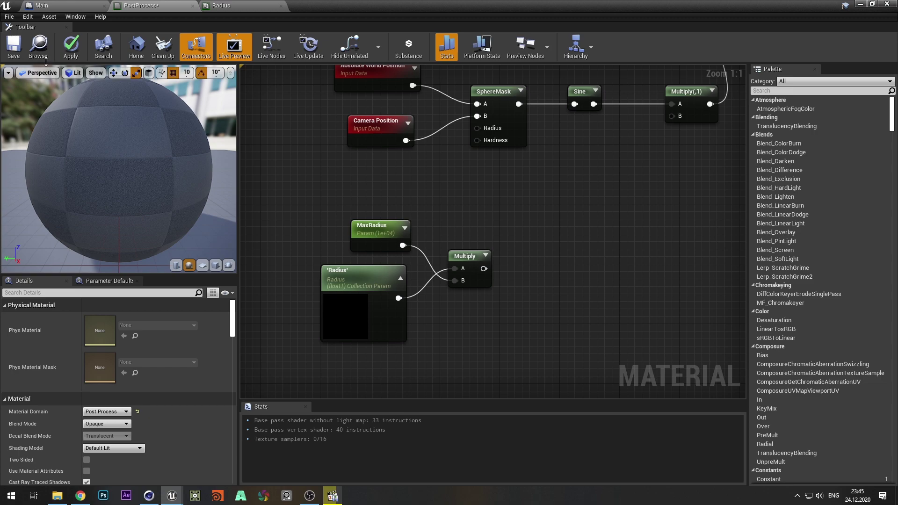
{"action": "left_click", "coordinate": [71, 47]}
- Connect the MaxRadius Multiply to SphereMask's Radius and a new scalar parameter named Hardness to its Hardness input
{"action": "right_click_drag", "start_coordinate": [455, 209], "coordinate": [437, 255]}
{"action": "left_click_drag", "start_coordinate": [474, 283], "coordinate": [458, 175]}
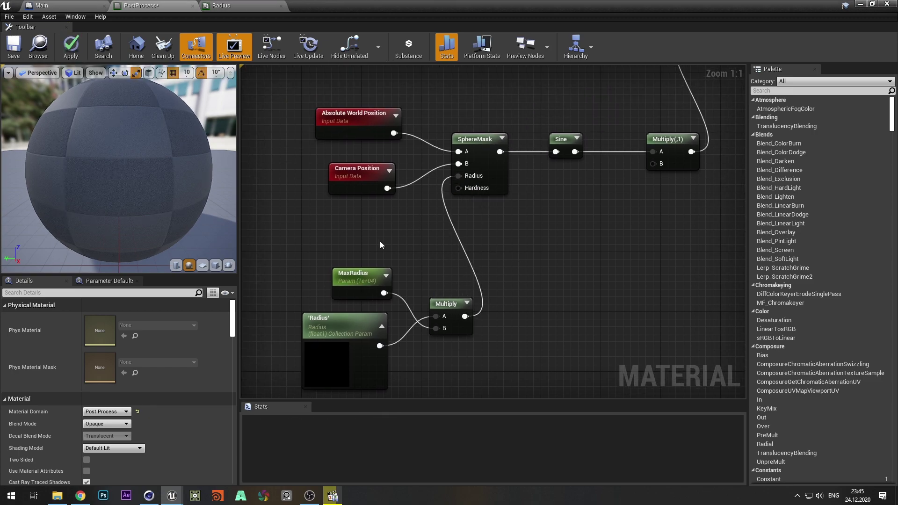
{"action": "key", "text": "1"}
{"action": "left_click", "coordinate": [355, 234]}
{"action": "right_click", "coordinate": [350, 240]}
{"action": "left_click", "coordinate": [369, 247]}
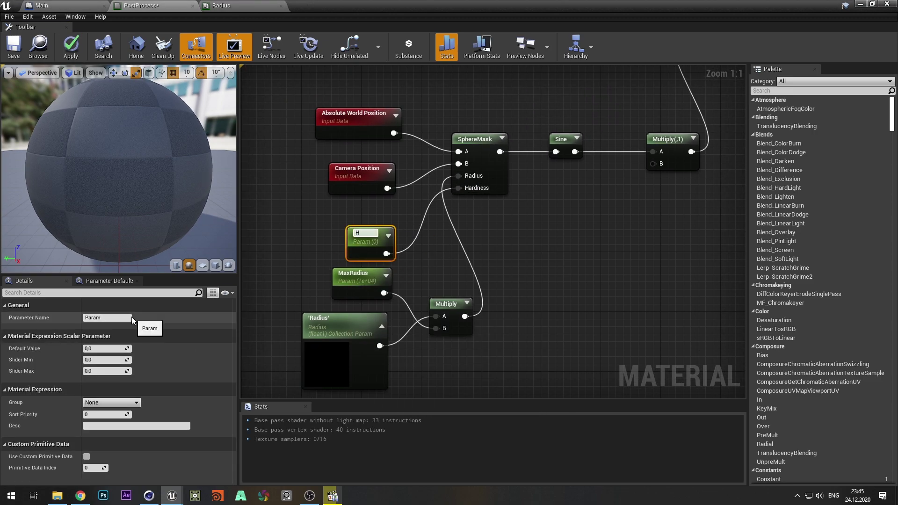
{"action": "type", "text": "Hardness"}
{"action": "key", "text": "Return"}
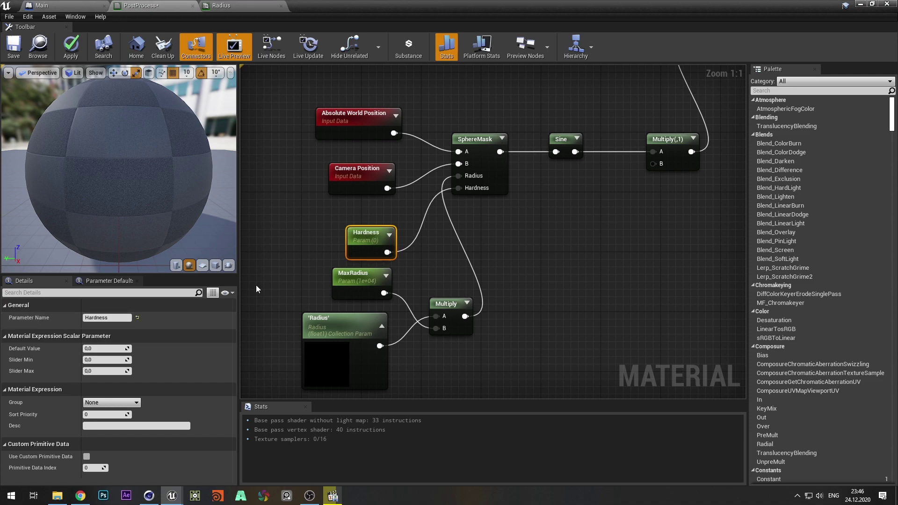
- Set the Hardness parameter's default value to 0.01 and apply the material
{"action": "left_click", "coordinate": [102, 348]}
{"action": "type", "text": "0.01"}
{"action": "left_click", "coordinate": [281, 243]}
{"action": "left_click", "coordinate": [71, 48]}
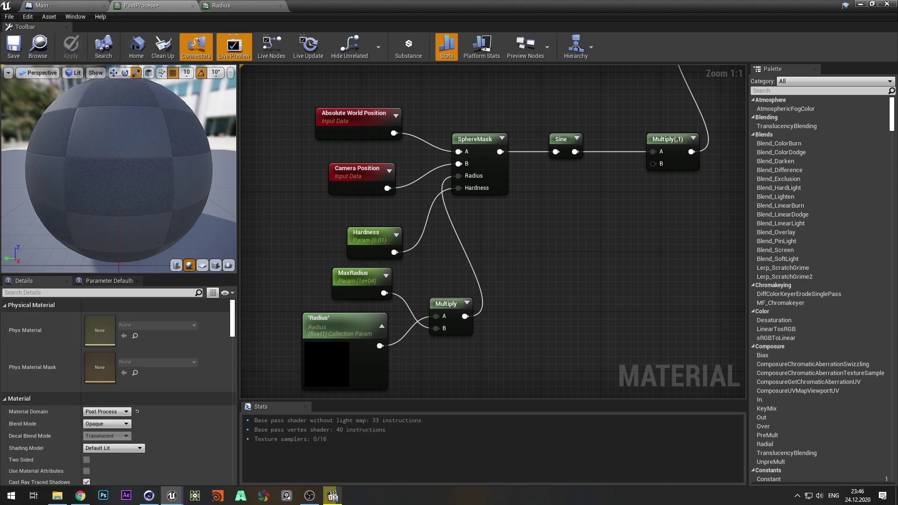
- Connect the Lerp output to the PostProcess node's Emissive Color
{"action": "scroll", "coordinate": [562, 235], "scroll_direction": "down", "scroll_amount": 2}
{"action": "right_click_drag", "start_coordinate": [683, 111], "coordinate": [556, 248]}
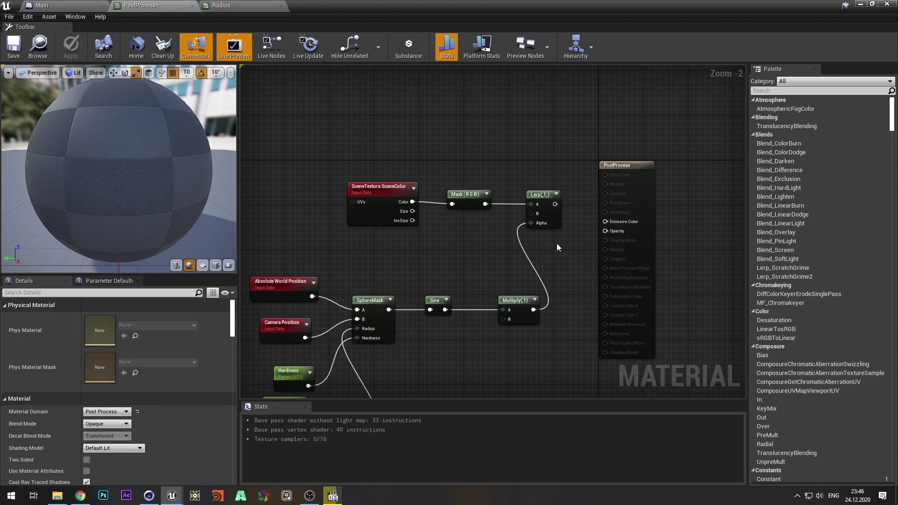
{"action": "scroll", "coordinate": [556, 246], "scroll_direction": "up", "scroll_amount": 2}
{"action": "left_click_drag", "start_coordinate": [554, 191], "coordinate": [632, 215]}
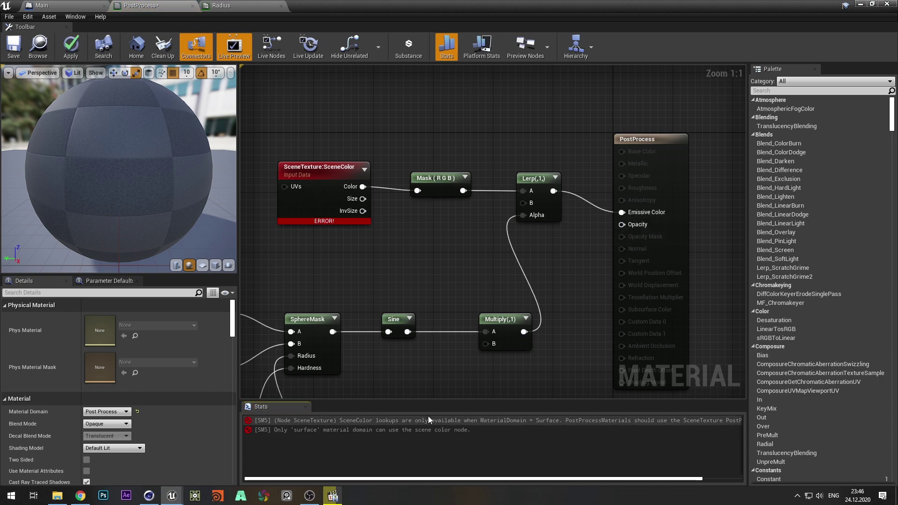
- Change the SceneTexture node's Scene Texture Id to PostProcessInput0
{"action": "left_click", "coordinate": [322, 204]}
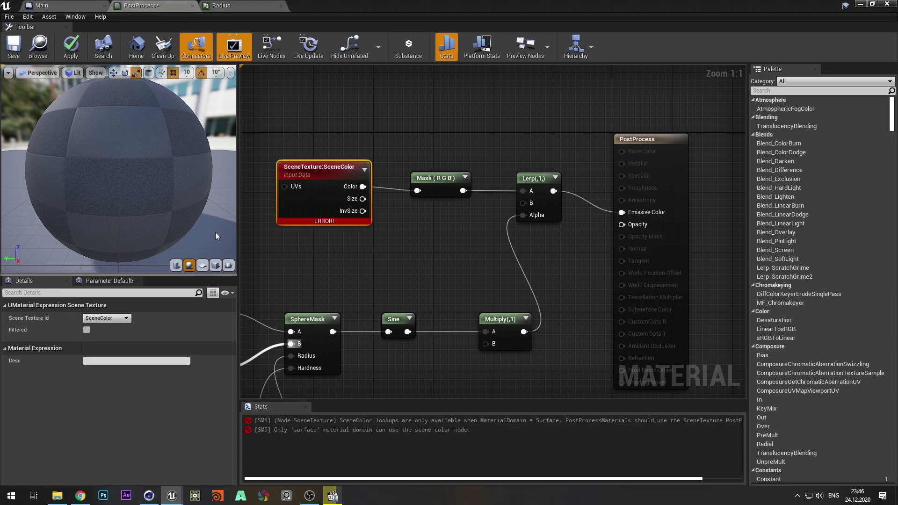
{"action": "left_click", "coordinate": [107, 318]}
{"action": "left_click", "coordinate": [107, 214]}
{"action": "left_click", "coordinate": [381, 260]}
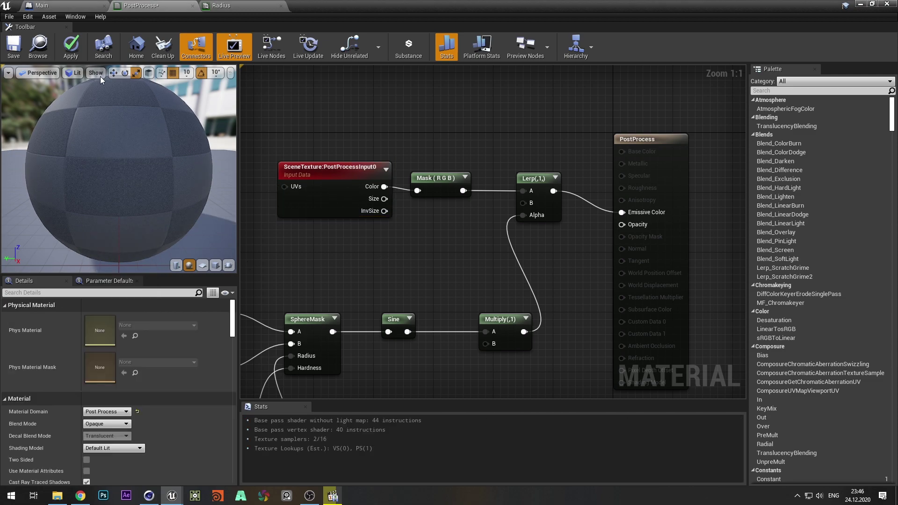
- Apply and save the PostProcess material and return to the level editor
{"action": "left_click", "coordinate": [71, 47]}
{"action": "left_click", "coordinate": [14, 47]}
{"action": "left_click", "coordinate": [860, 4]}
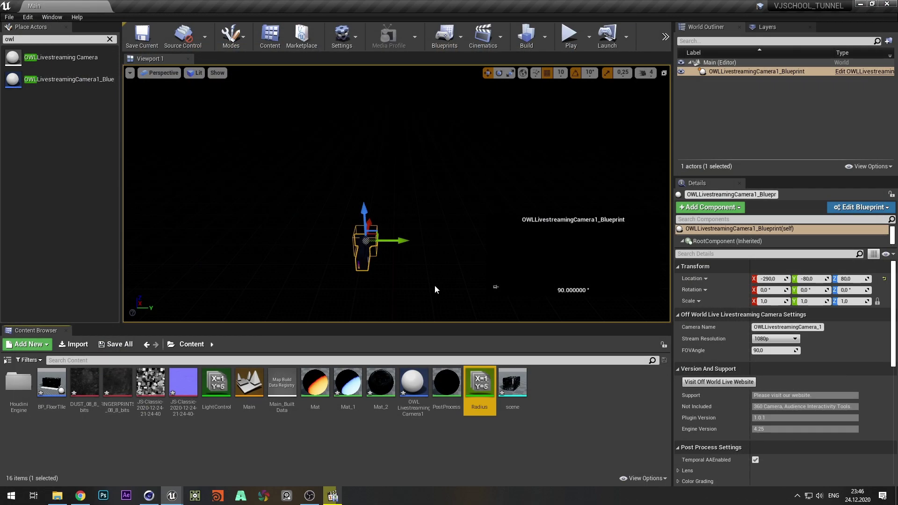
- Place a Post Process Volume in the level and enable its Infinite Extent (Unbound) option
{"action": "type", "text": "pos"}
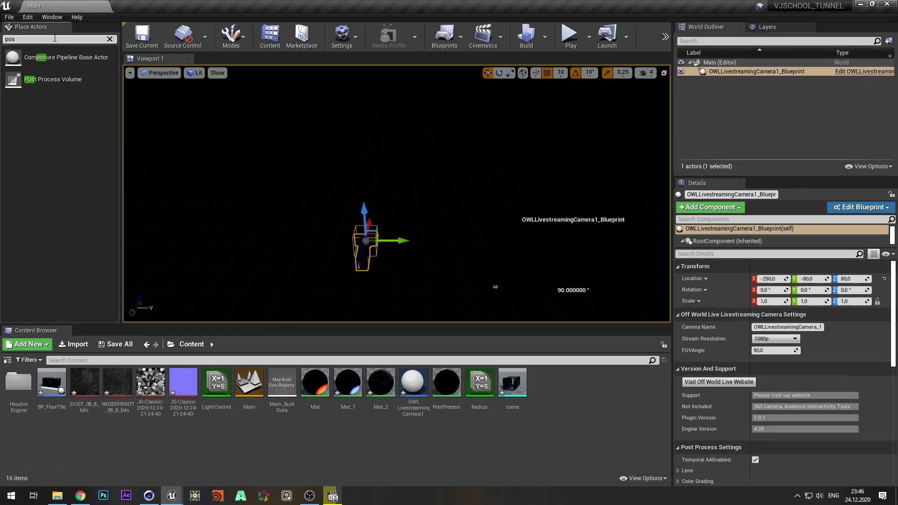
{"action": "left_click_drag", "start_coordinate": [53, 79], "coordinate": [285, 182]}
{"action": "scroll", "coordinate": [837, 399], "scroll_direction": "down", "scroll_amount": 10}
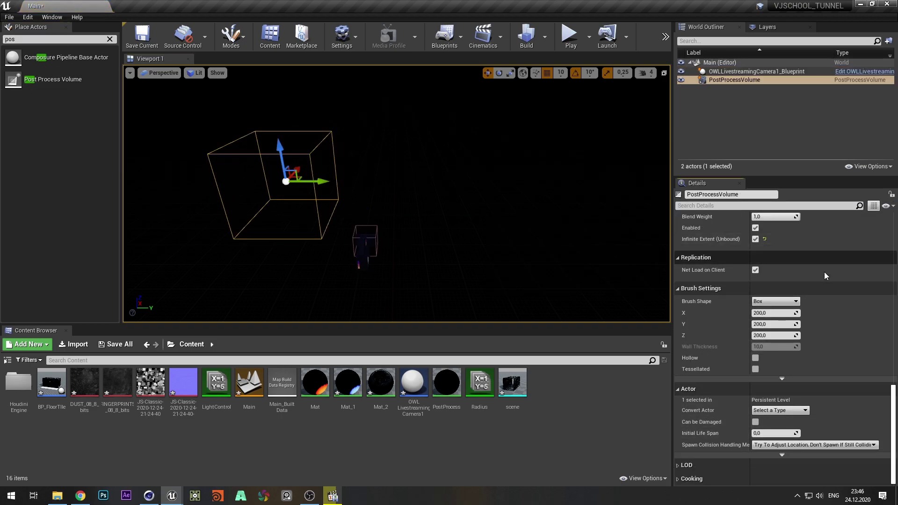
- Add an asset reference entry to the volume's Post Process Materials array and assign the PostProcess material to it
{"action": "scroll", "coordinate": [837, 283], "scroll_direction": "up", "scroll_amount": 5}
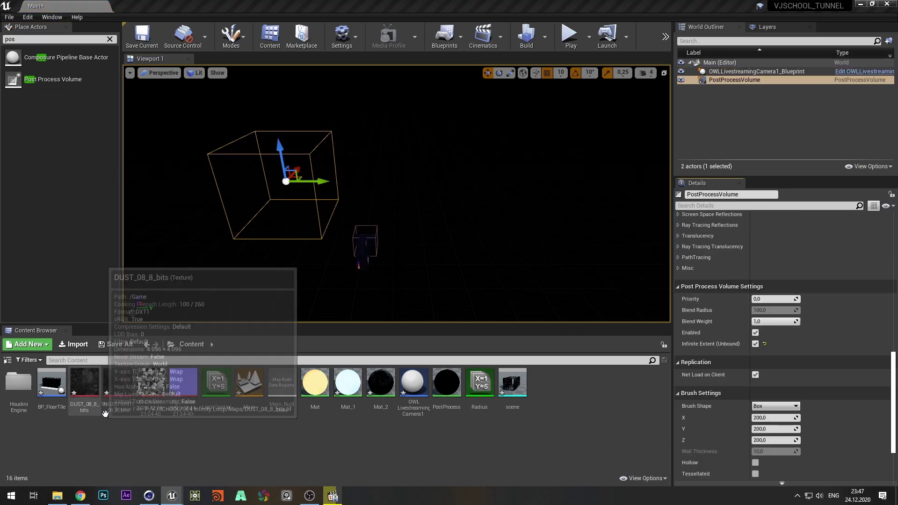
{"action": "scroll", "coordinate": [830, 363], "scroll_direction": "down", "scroll_amount": 5}
{"action": "scroll", "coordinate": [829, 340], "scroll_direction": "up", "scroll_amount": 15}
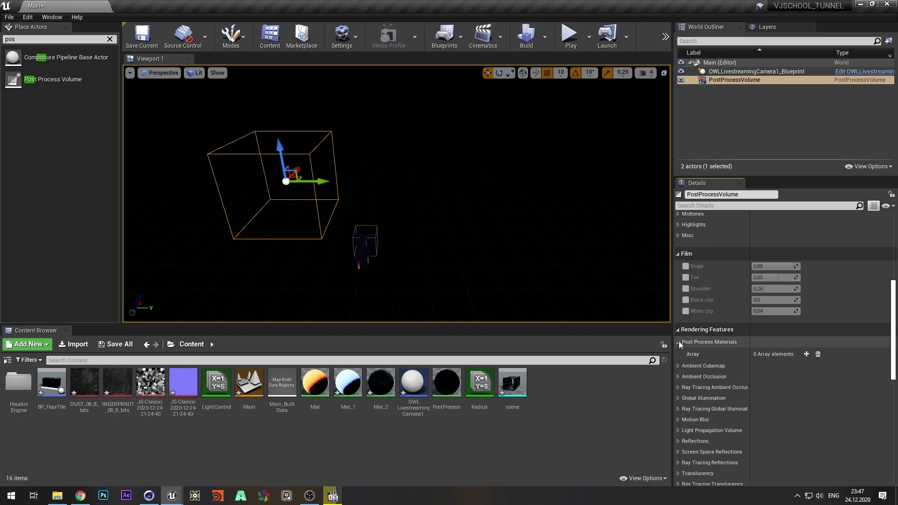
{"action": "left_click", "coordinate": [829, 341]}
{"action": "left_click", "coordinate": [806, 353]}
{"action": "left_click", "coordinate": [785, 367]}
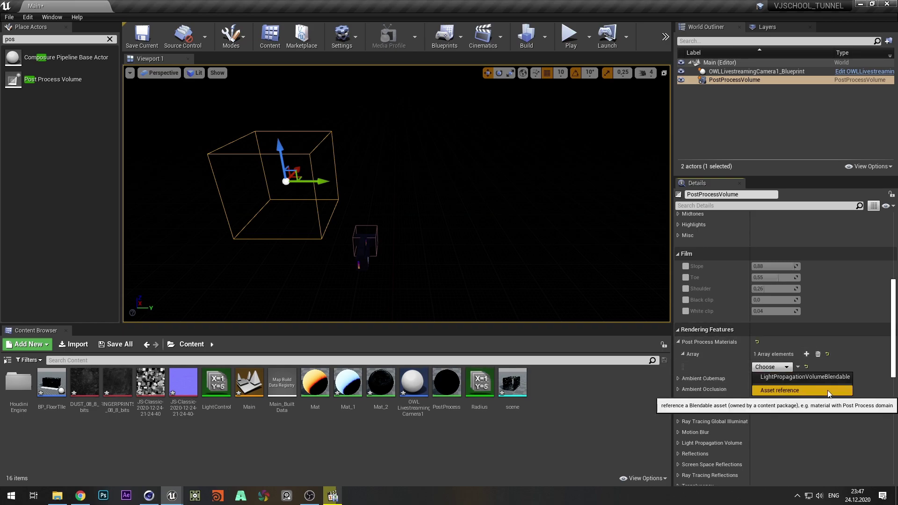
{"action": "left_click", "coordinate": [801, 389]}
{"action": "left_click", "coordinate": [767, 368]}
{"action": "type", "text": "postproc"}
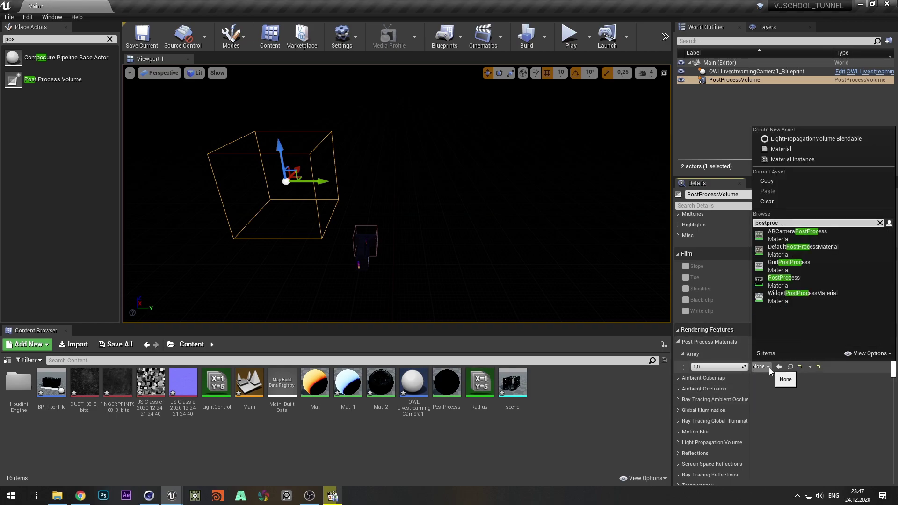
{"action": "left_click", "coordinate": [790, 280]}
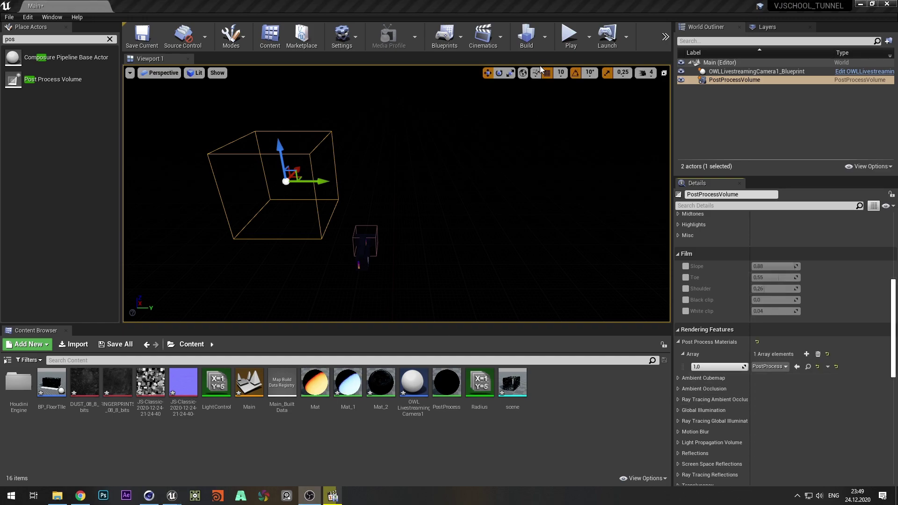
- Open the Level Blueprint and duplicate the lvl/white OSC control group with its Set Scalar Parameter Value node below the original
{"action": "left_click", "coordinate": [483, 41]}
{"action": "left_click", "coordinate": [480, 137]}
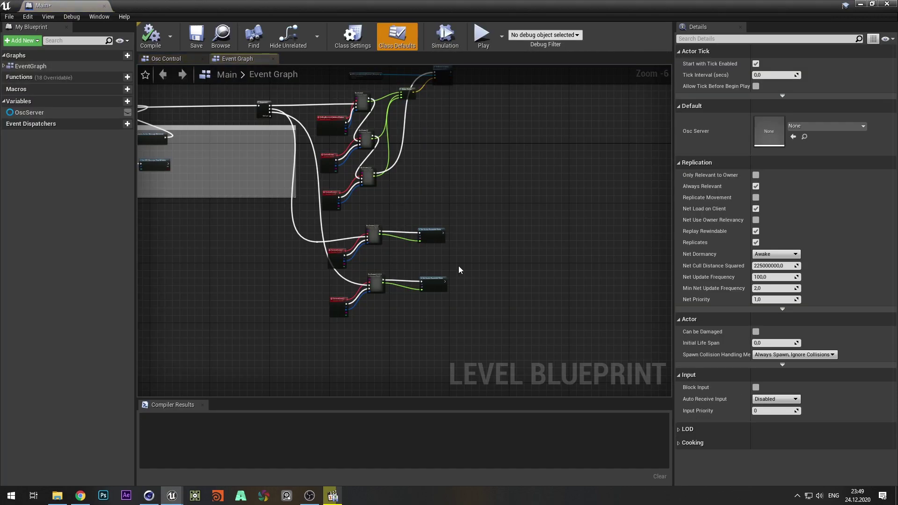
{"action": "right_click_drag", "start_coordinate": [458, 266], "coordinate": [473, 218]}
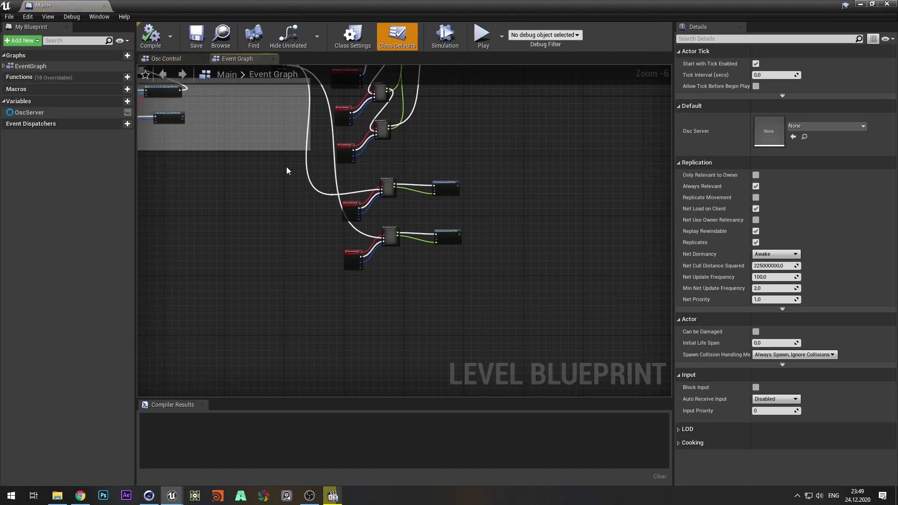
{"action": "right_click_drag", "start_coordinate": [286, 167], "coordinate": [260, 255]}
{"action": "scroll", "coordinate": [262, 161], "scroll_direction": "up", "scroll_amount": 6}
{"action": "scroll", "coordinate": [295, 187], "scroll_direction": "down", "scroll_amount": 4}
{"action": "right_click_drag", "start_coordinate": [459, 330], "coordinate": [403, 77]}
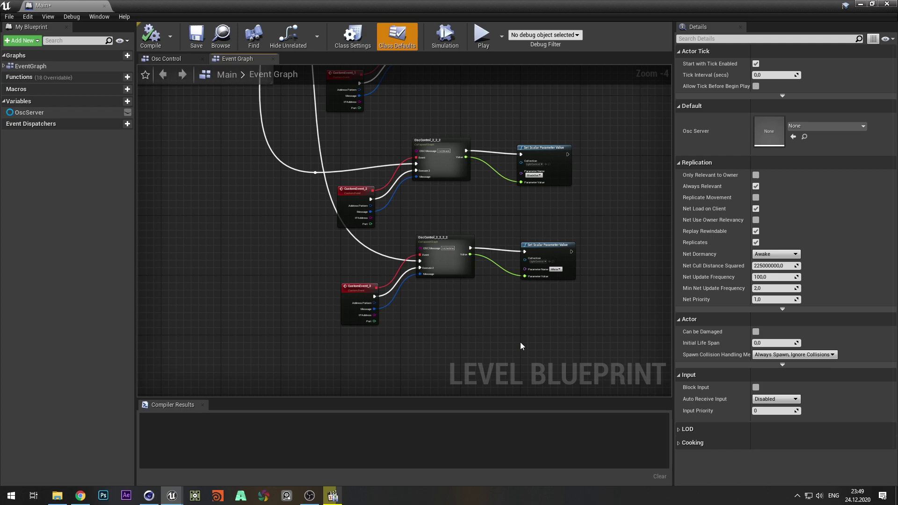
{"action": "left_click_drag", "start_coordinate": [525, 341], "coordinate": [360, 257]}
{"action": "key", "text": "ctrl+c"}
{"action": "right_click_drag", "start_coordinate": [453, 339], "coordinate": [451, 272]}
{"action": "key", "text": "ctrl+v"}
{"action": "left_click_drag", "start_coordinate": [448, 287], "coordinate": [445, 280]}
{"action": "left_click", "coordinate": [445, 256]}
- Connect a free Sequence output to the duplicated OscControl node and set its OSC Message to lvl/lines
{"action": "scroll", "coordinate": [444, 254], "scroll_direction": "down", "scroll_amount": 4}
{"action": "right_click_drag", "start_coordinate": [441, 252], "coordinate": [444, 294]}
{"action": "scroll", "coordinate": [367, 142], "scroll_direction": "up", "scroll_amount": 6}
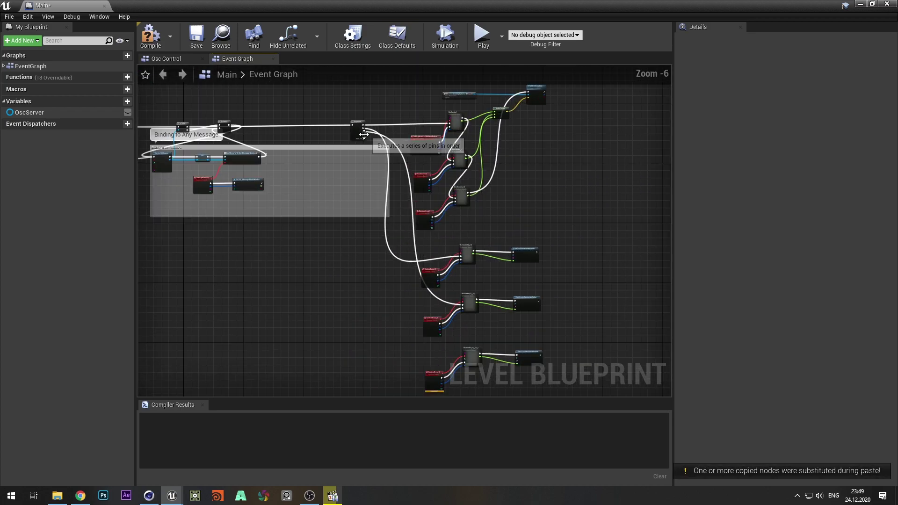
{"action": "left_click_drag", "start_coordinate": [371, 135], "coordinate": [427, 179]}
{"action": "right_click_drag", "start_coordinate": [472, 135], "coordinate": [362, 187]}
{"action": "scroll", "coordinate": [362, 187], "scroll_direction": "up", "scroll_amount": 2}
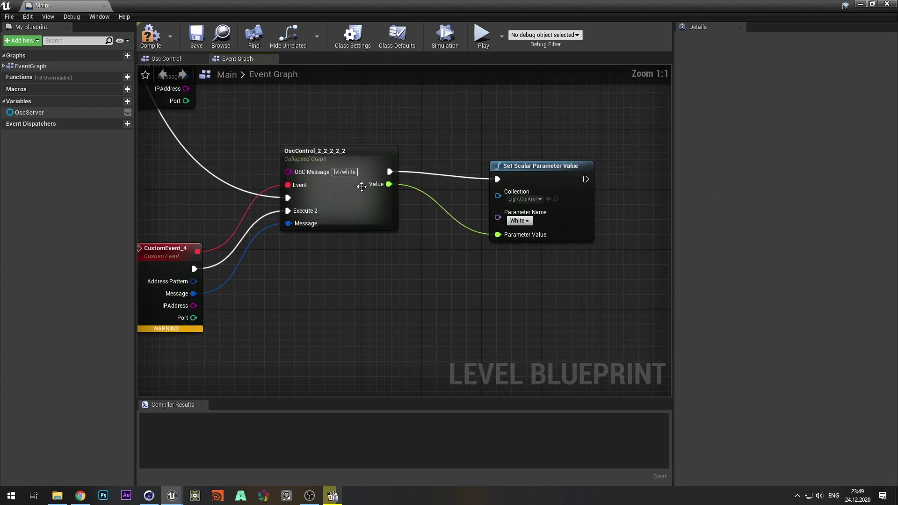
{"action": "type", "text": "lines"}
- Move the duplicated Set Scalar Parameter Value node away from the lvl/lines OscControl node and add a Timeline node between them
{"action": "right_click_drag", "start_coordinate": [431, 302], "coordinate": [284, 324]}
{"action": "left_click_drag", "start_coordinate": [381, 193], "coordinate": [494, 186]}
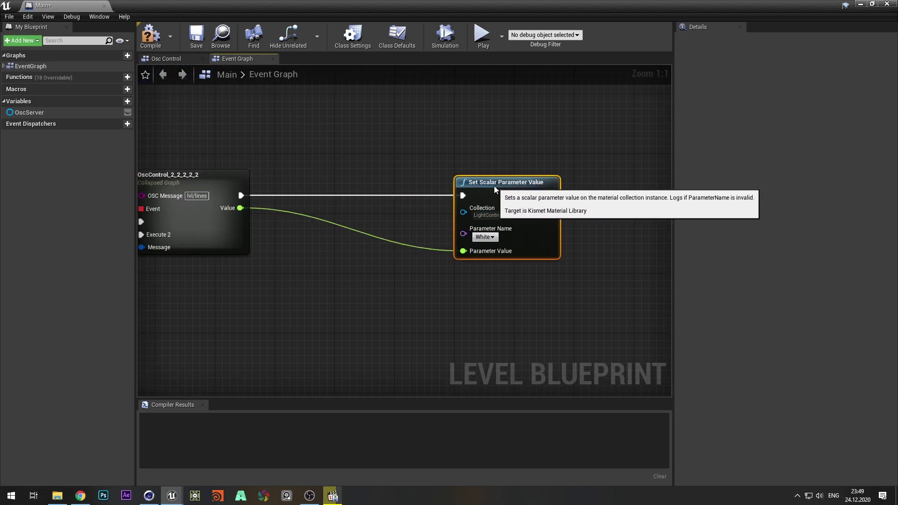
{"action": "left_click", "coordinate": [299, 170]}
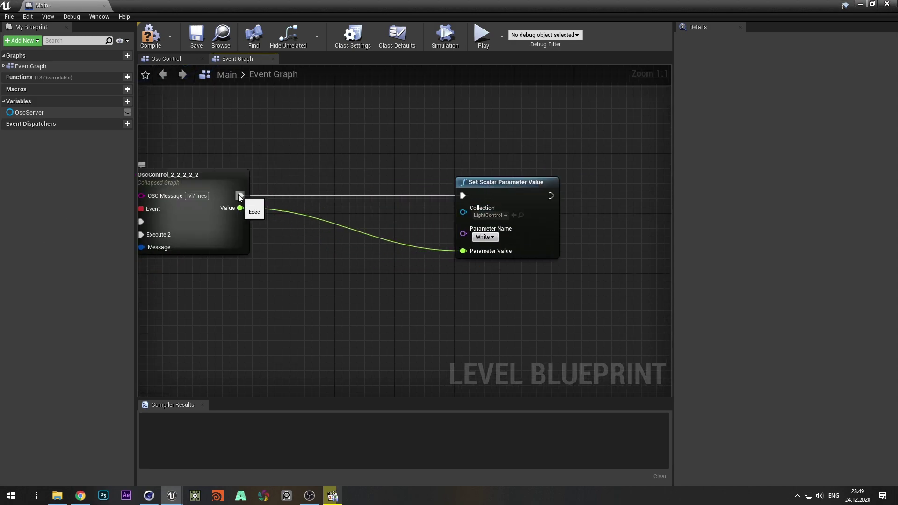
{"action": "right_click", "coordinate": [293, 152]}
{"action": "type", "text": "timeline"}
{"action": "key", "text": "Return"}
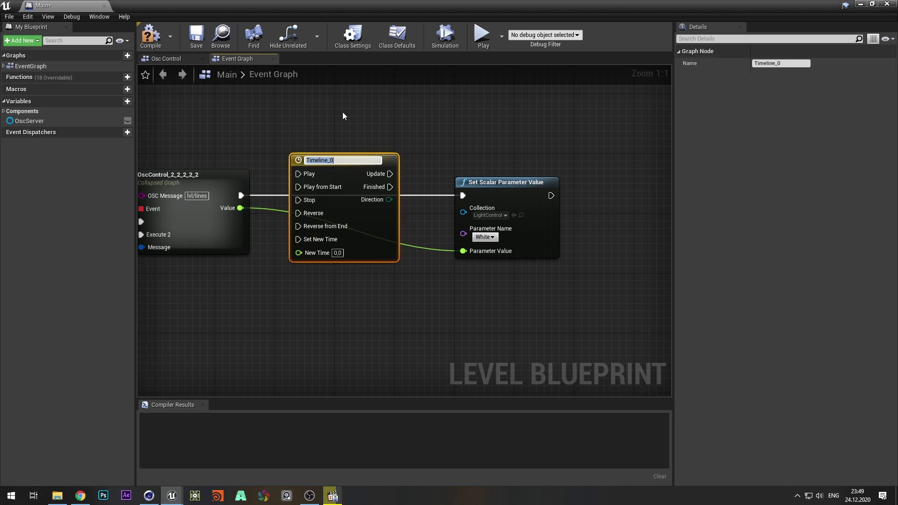
- Open the new timeline, add a float track and set the timeline length to 1
{"action": "double_click", "coordinate": [346, 166]}
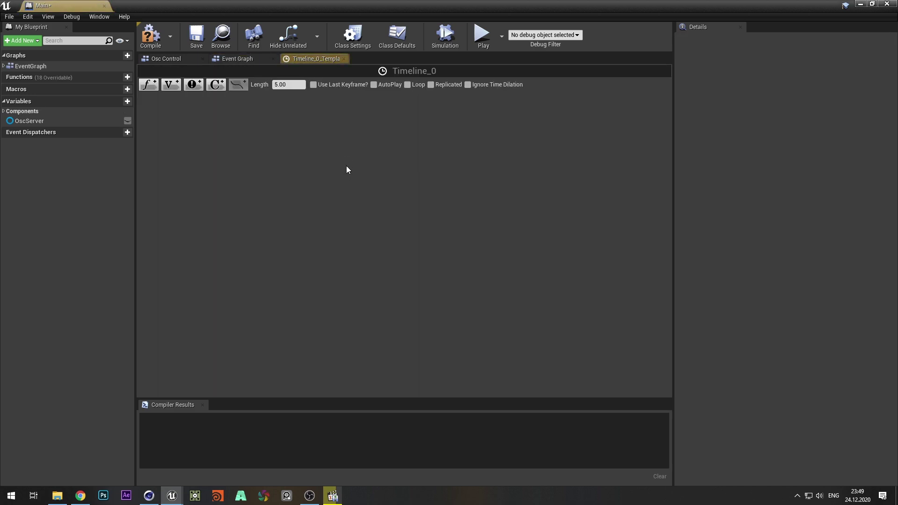
{"action": "left_click", "coordinate": [155, 87]}
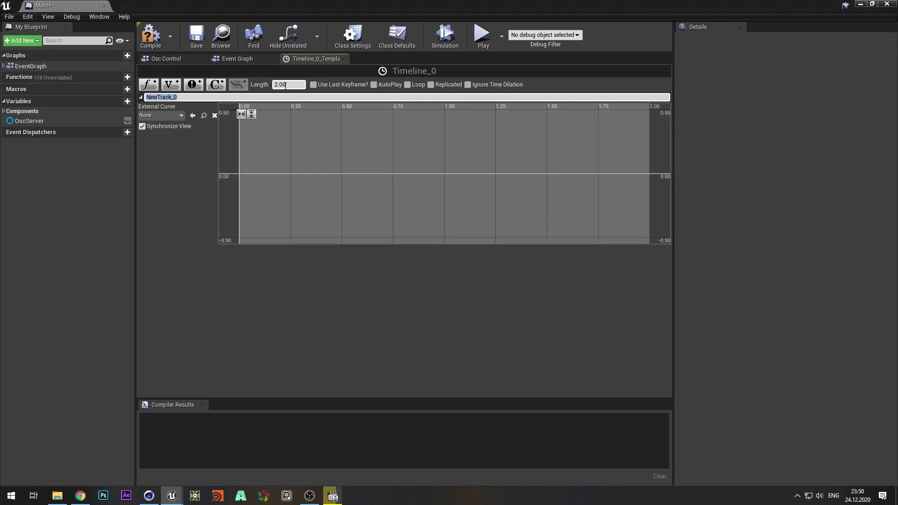
{"action": "left_click", "coordinate": [282, 85]}
{"action": "type", "text": "1"}
{"action": "key", "text": "Return"}
- Add two keys to the float track, one at time 0 with value 0 and one at time 1 with value 1
{"action": "right_click", "coordinate": [243, 169]}
{"action": "left_click", "coordinate": [276, 181]}
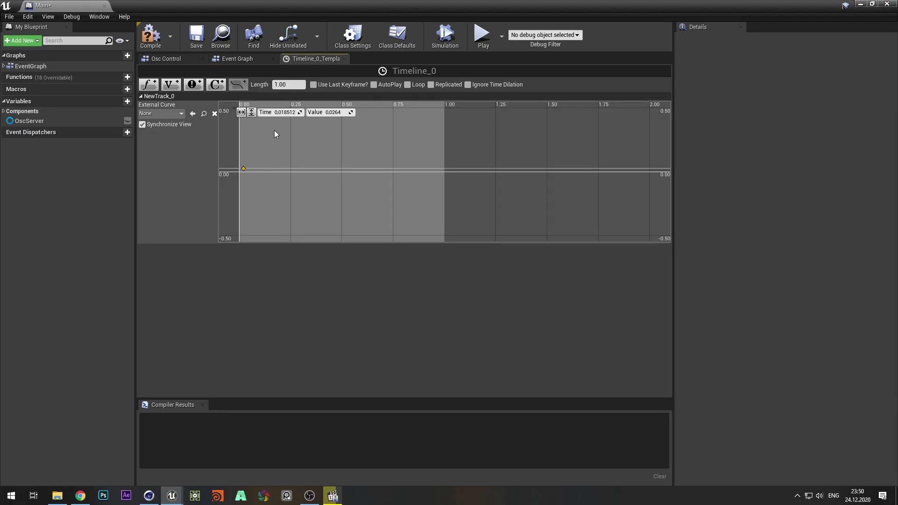
{"action": "right_click", "coordinate": [443, 171]}
{"action": "left_click", "coordinate": [457, 182]}
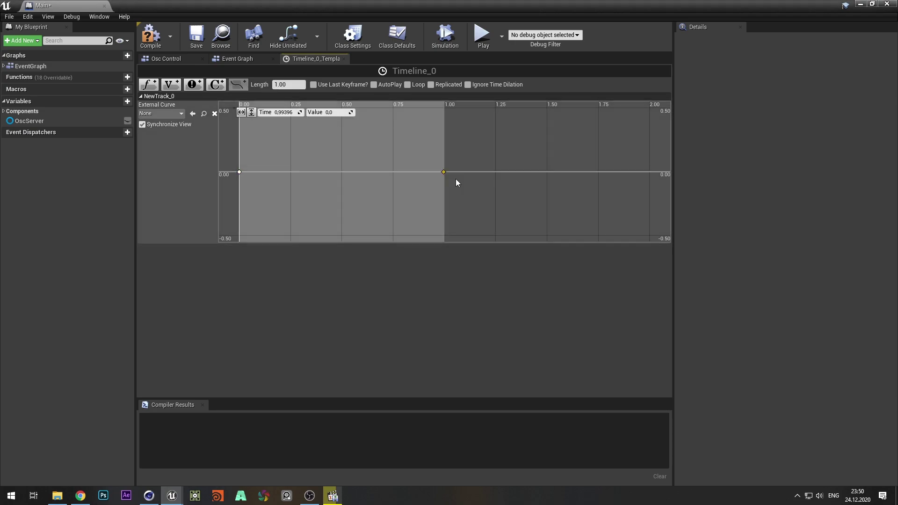
{"action": "scroll", "coordinate": [385, 147], "scroll_direction": "down", "scroll_amount": 4}
{"action": "right_click_drag", "start_coordinate": [441, 142], "coordinate": [433, 205]}
- Set the interpolation of both curve keys to Auto and compile the blueprint, returning to the event graph
{"action": "left_click_drag", "start_coordinate": [451, 135], "coordinate": [276, 240]}
{"action": "right_click", "coordinate": [274, 232]}
{"action": "left_click", "coordinate": [292, 221]}
{"action": "right_click", "coordinate": [296, 234]}
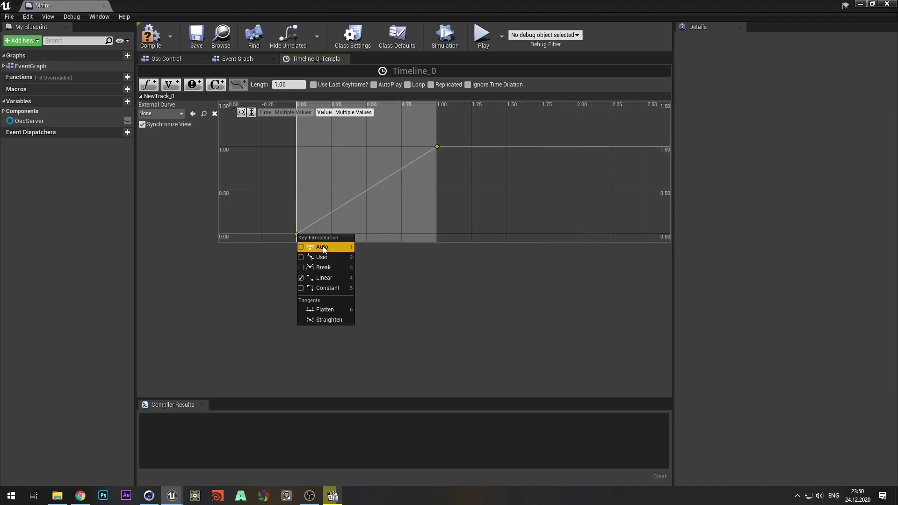
{"action": "left_click", "coordinate": [324, 248]}
{"action": "left_click", "coordinate": [456, 195]}
{"action": "left_click", "coordinate": [150, 38]}
{"action": "left_click", "coordinate": [239, 59]}
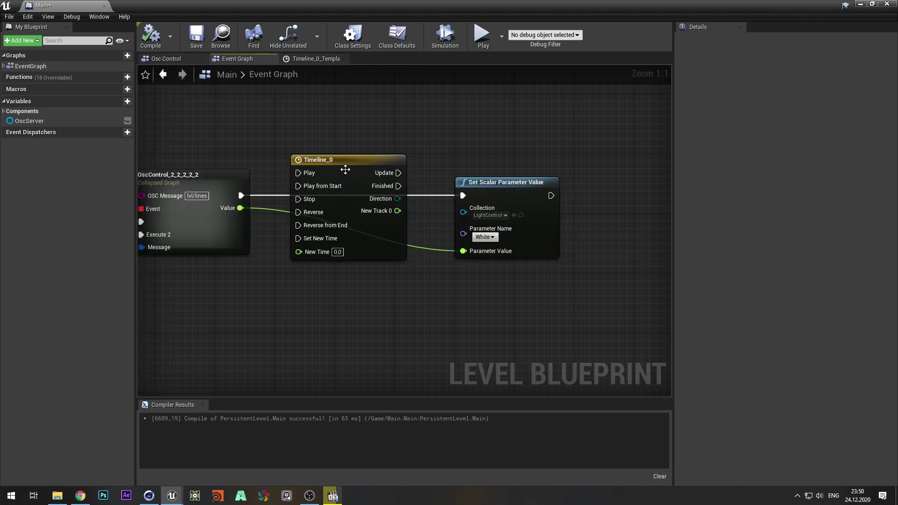
- Move the Timeline node aside and insert a Branch node after the lvl/lines OscControl node's execution output
{"action": "left_click", "coordinate": [345, 169]}
{"action": "left_click_drag", "start_coordinate": [344, 165], "coordinate": [371, 278]}
{"action": "right_click_drag", "start_coordinate": [233, 194], "coordinate": [242, 189]}
{"action": "left_click_drag", "start_coordinate": [252, 192], "coordinate": [336, 151]}
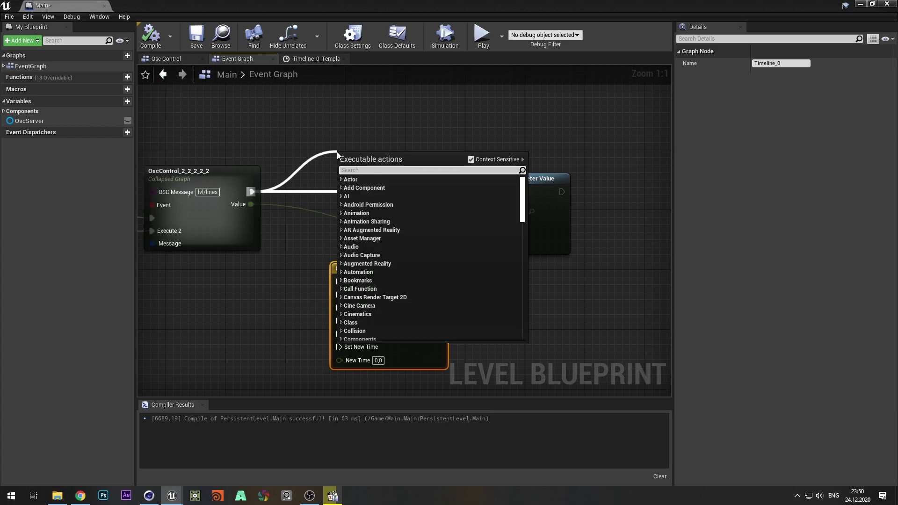
{"action": "type", "text": "branch"}
{"action": "left_click", "coordinate": [420, 198]}
{"action": "left_click_drag", "start_coordinate": [386, 164], "coordinate": [386, 193]}
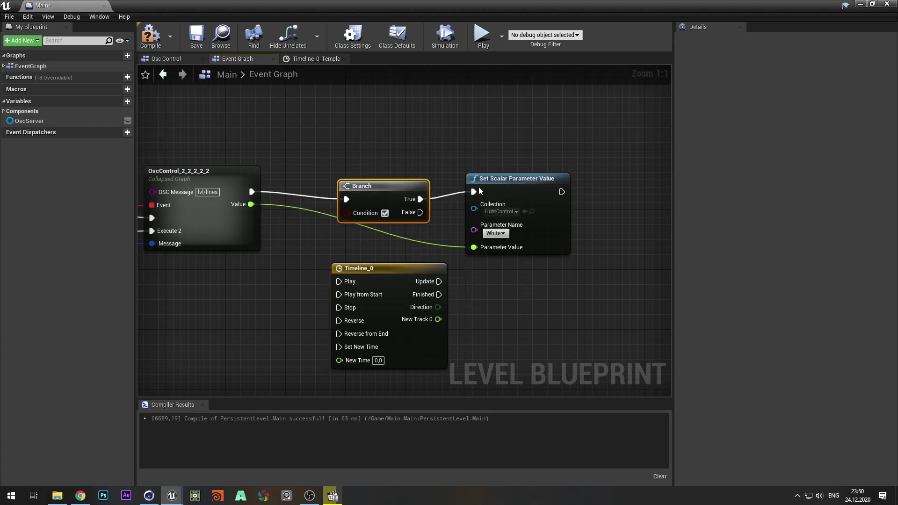
- Wire the Branch's True output to the Timeline's Reverse from End and its Update output to Set Scalar Parameter Value
{"action": "left_click_drag", "start_coordinate": [481, 185], "coordinate": [571, 184]}
{"action": "left_click_drag", "start_coordinate": [421, 199], "coordinate": [339, 333]}
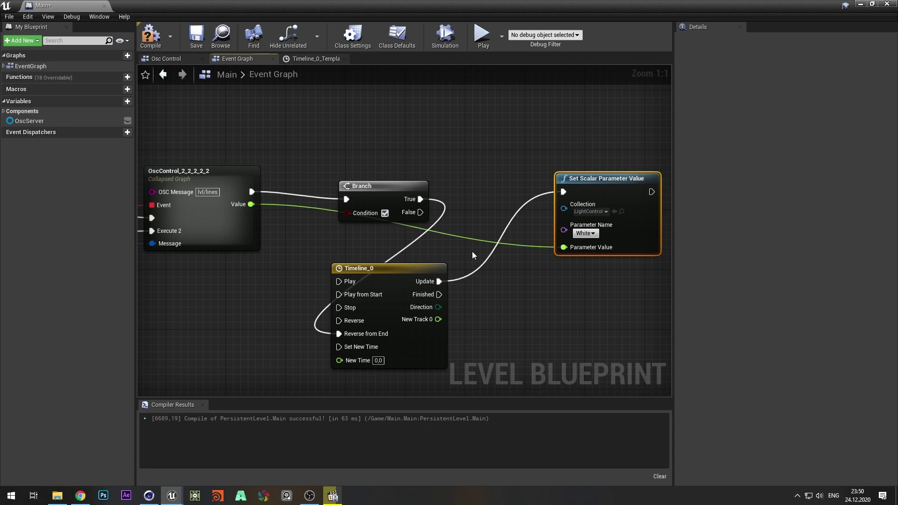
{"action": "left_click_drag", "start_coordinate": [391, 269], "coordinate": [511, 268]}
{"action": "right_click_drag", "start_coordinate": [512, 214], "coordinate": [366, 234]}
{"action": "left_click_drag", "start_coordinate": [417, 198], "coordinate": [462, 198]}
- Replace the OSC value link into Parameter Value with the Timeline's New Track 0 output
{"action": "right_click", "coordinate": [346, 256]}
{"action": "left_click", "coordinate": [328, 251]}
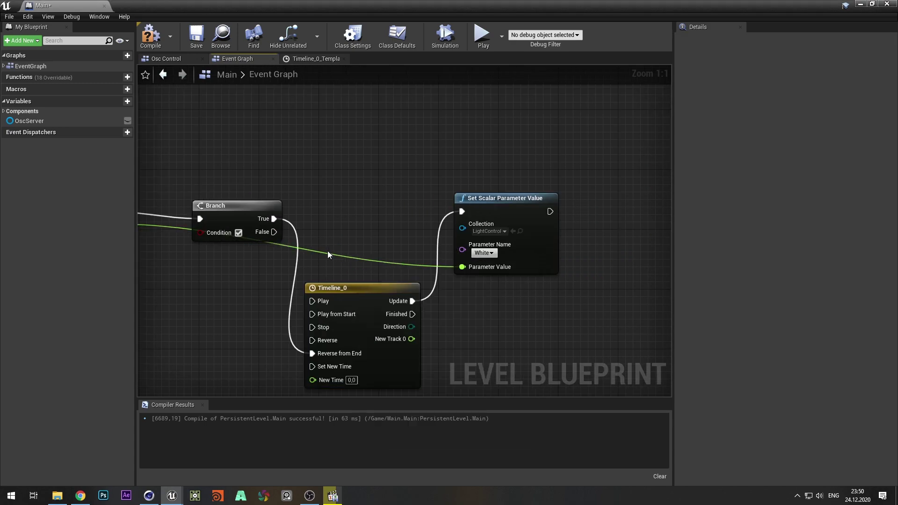
{"action": "left_click", "coordinate": [329, 254], "text": "alt"}
{"action": "left_click_drag", "start_coordinate": [356, 300], "coordinate": [363, 187]}
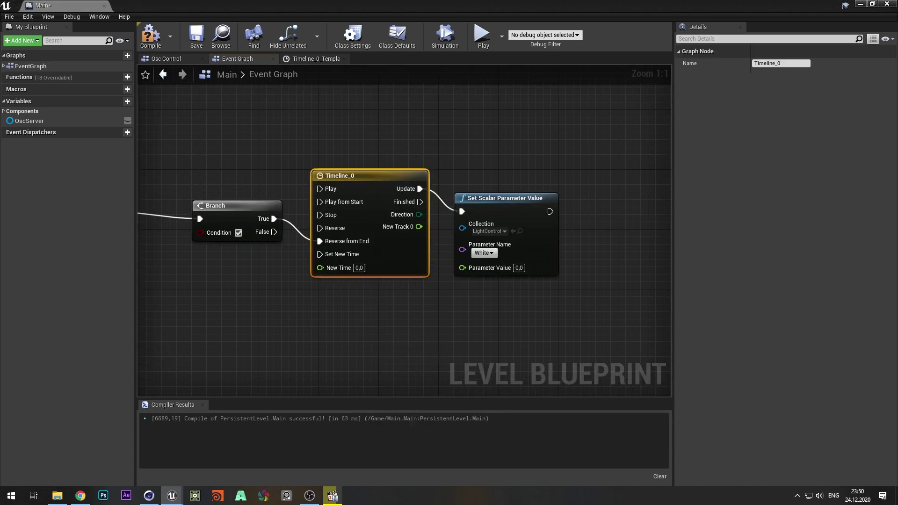
{"action": "left_click_drag", "start_coordinate": [419, 227], "coordinate": [462, 267]}
- Add a float Equal node comparing the lvl/lines OSC value with 1 and connect its result to the Branch Condition
{"action": "right_click_drag", "start_coordinate": [282, 302], "coordinate": [400, 305]}
{"action": "left_click_drag", "start_coordinate": [223, 226], "coordinate": [256, 290]}
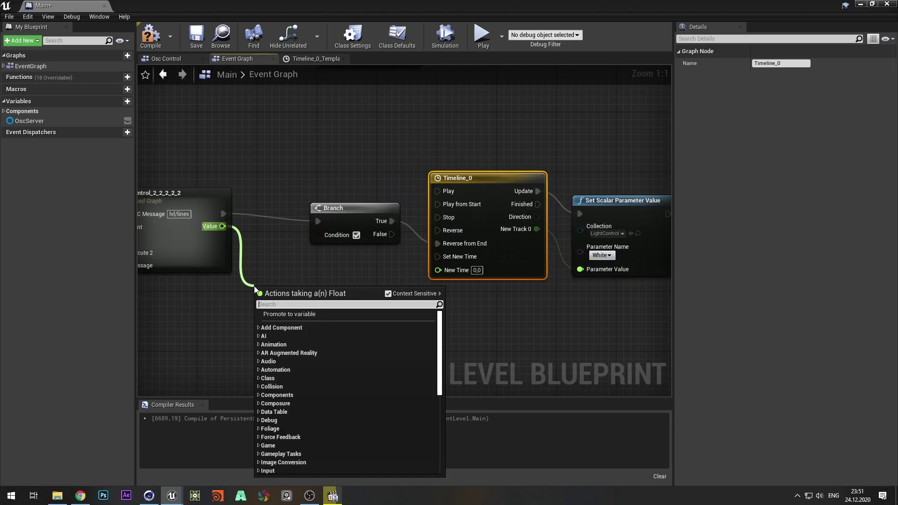
{"action": "type", "text": "=="}
{"action": "left_click", "coordinate": [305, 349]}
{"action": "left_click_drag", "start_coordinate": [315, 235], "coordinate": [318, 234]}
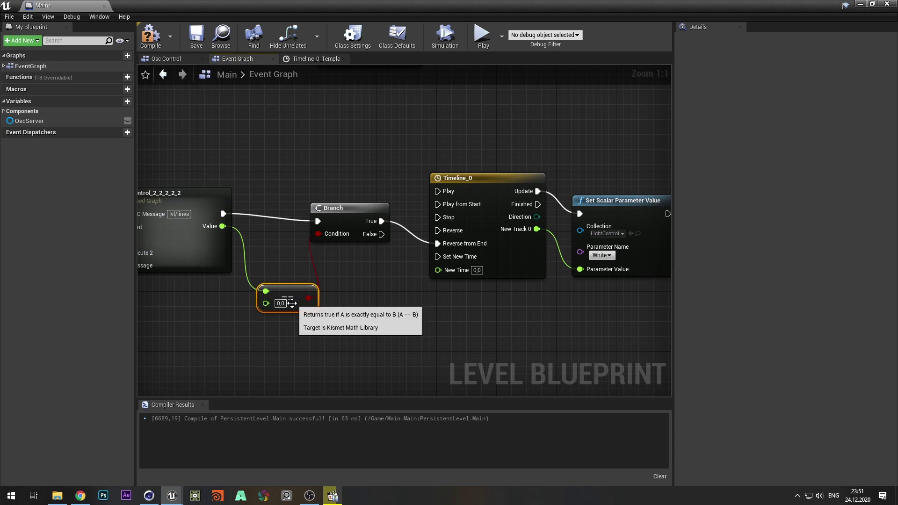
{"action": "left_click", "coordinate": [282, 303]}
{"action": "type", "text": "1"}
{"action": "left_click", "coordinate": [363, 334]}
- Set the timeline-driven Set Scalar Parameter Value node's Collection to Radius and its Parameter Name to Radius
{"action": "scroll", "coordinate": [499, 290], "scroll_direction": "down", "scroll_amount": 3}
{"action": "scroll", "coordinate": [509, 288], "scroll_direction": "up", "scroll_amount": 2}
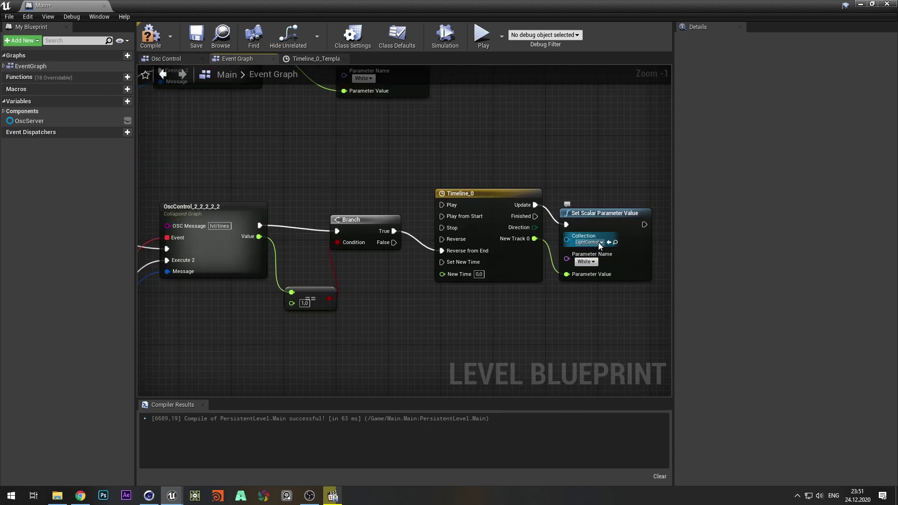
{"action": "left_click", "coordinate": [607, 236]}
{"action": "left_click", "coordinate": [593, 286]}
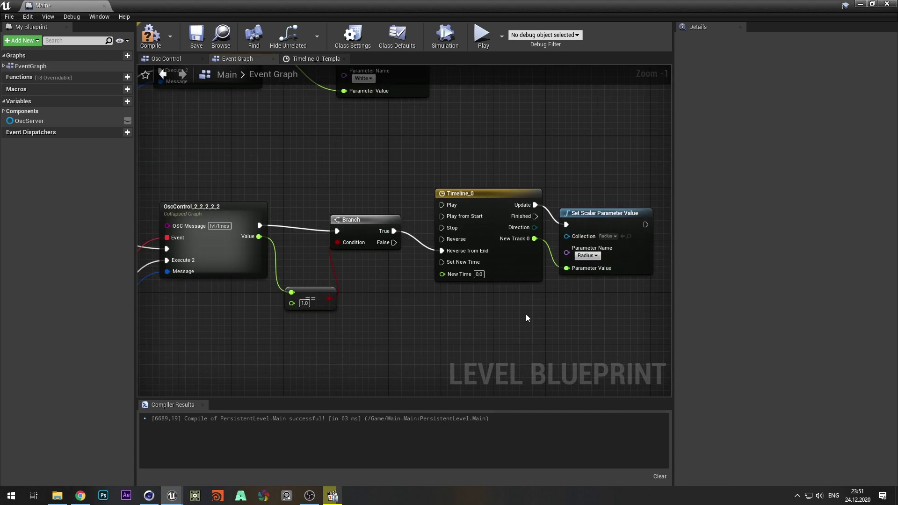
{"action": "scroll", "coordinate": [526, 318], "scroll_direction": "down", "scroll_amount": 3}
{"action": "scroll", "coordinate": [506, 312], "scroll_direction": "up", "scroll_amount": 1}
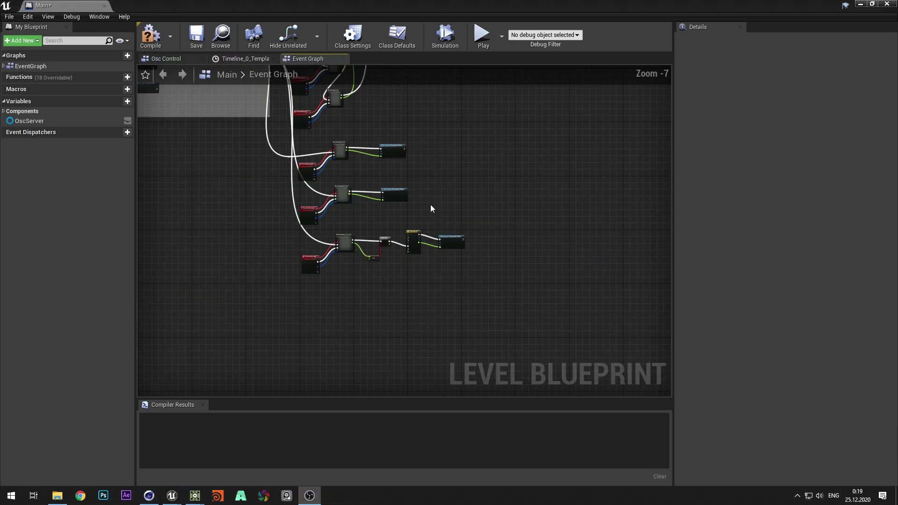
- Paste a copy of the OscControl and custom event nodes above the livestreaming camera reference
{"action": "key", "text": "ctrl+v"}
{"action": "mouse_move", "coordinate": [378, 222]}
{"action": "left_mouse_down"}
{"action": "mouse_move", "coordinate": [391, 220]}
{"action": "mouse_move", "coordinate": [382, 210]}
{"action": "left_mouse_up"}
{"action": "right_click_drag", "start_coordinate": [429, 308], "coordinate": [407, 313]}
- Add a SetActorRotation node targeting the OWL livestreaming camera and place it beyond the pasted OscControl node
{"action": "left_click_drag", "start_coordinate": [407, 300], "coordinate": [464, 254]}
{"action": "type", "text": "set actor rotation"}
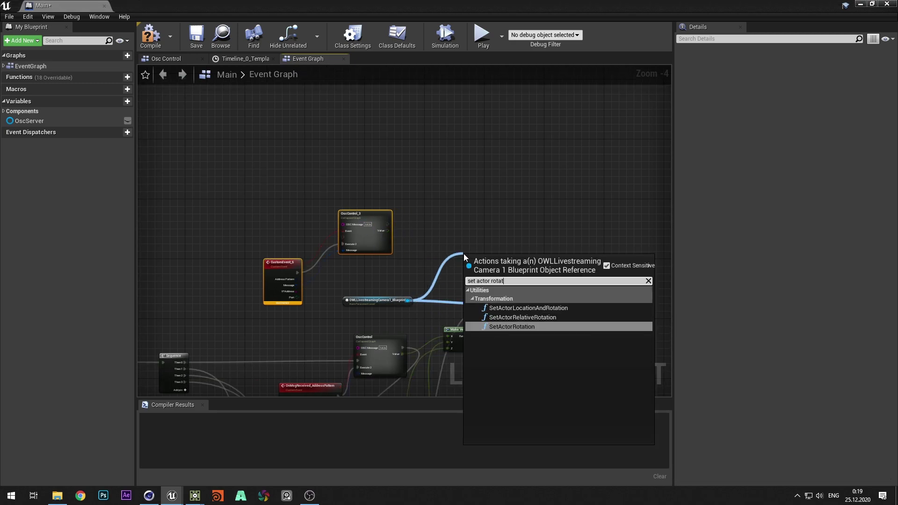
{"action": "left_click", "coordinate": [504, 329]}
{"action": "left_click_drag", "start_coordinate": [440, 228], "coordinate": [560, 204]}
- Feed New Rotation from a Make Rotator node and wire the pasted custom event and OscControl nodes through to SetActorRotation
{"action": "left_click_drag", "start_coordinate": [511, 228], "coordinate": [453, 241]}
{"action": "type", "text": "make"}
{"action": "left_click", "coordinate": [532, 397]}
{"action": "left_click_drag", "start_coordinate": [371, 217], "coordinate": [375, 209]}
{"action": "left_click_drag", "start_coordinate": [276, 267], "coordinate": [283, 255]}
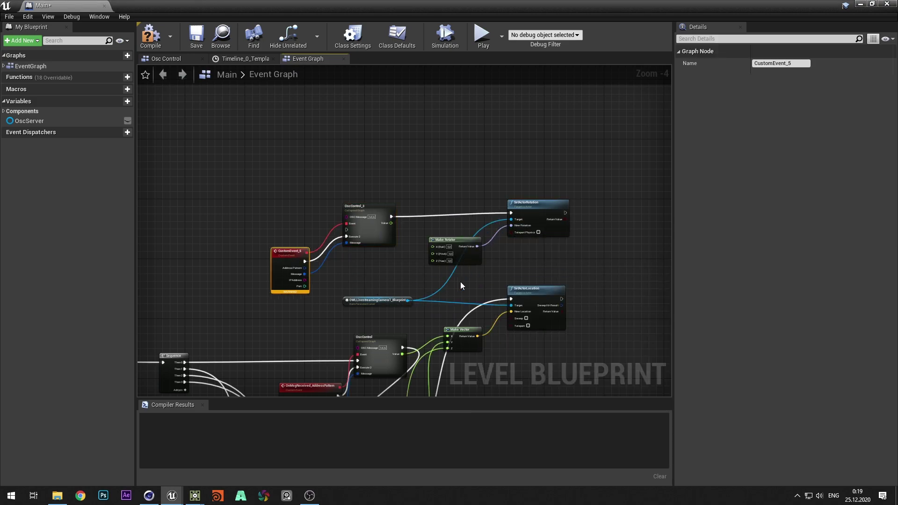
- Add an output pin to the Sequence node and connect it to the pasted OscControl node's execution input
{"action": "right_click_drag", "start_coordinate": [460, 282], "coordinate": [485, 223]}
{"action": "scroll", "coordinate": [209, 296], "scroll_direction": "up", "scroll_amount": 1}
{"action": "left_click", "coordinate": [211, 345]}
{"action": "right_click_drag", "start_coordinate": [214, 345], "coordinate": [160, 370]}
{"action": "left_click_drag", "start_coordinate": [156, 370], "coordinate": [376, 153]}
{"action": "scroll", "coordinate": [443, 221], "scroll_direction": "up", "scroll_amount": 2}
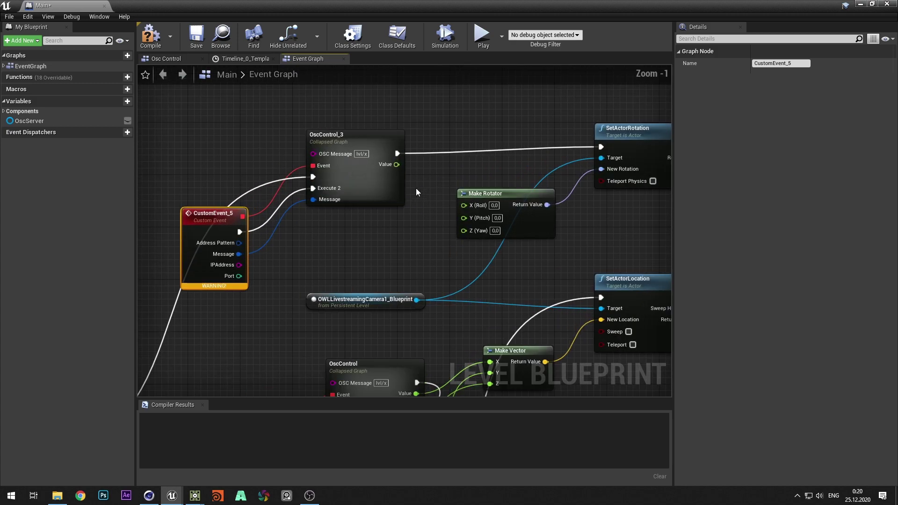
- Connect the pasted OscControl node's Value to Make Rotator's X (Roll) and set its OSC Message to lvl/rotation
{"action": "scroll", "coordinate": [368, 153], "scroll_direction": "up", "scroll_amount": 1}
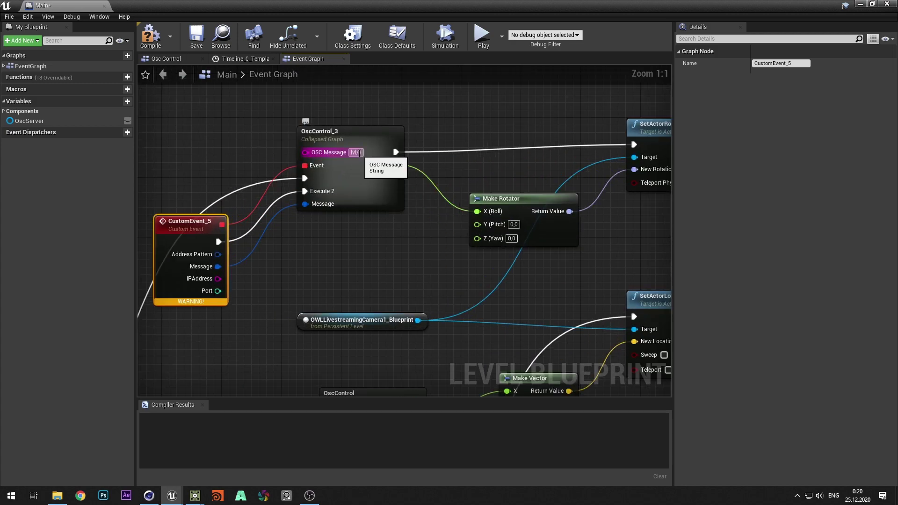
{"action": "left_click_drag", "start_coordinate": [362, 154], "coordinate": [369, 154]}
{"action": "type", "text": "rotation"}
{"action": "key", "text": "F7"}
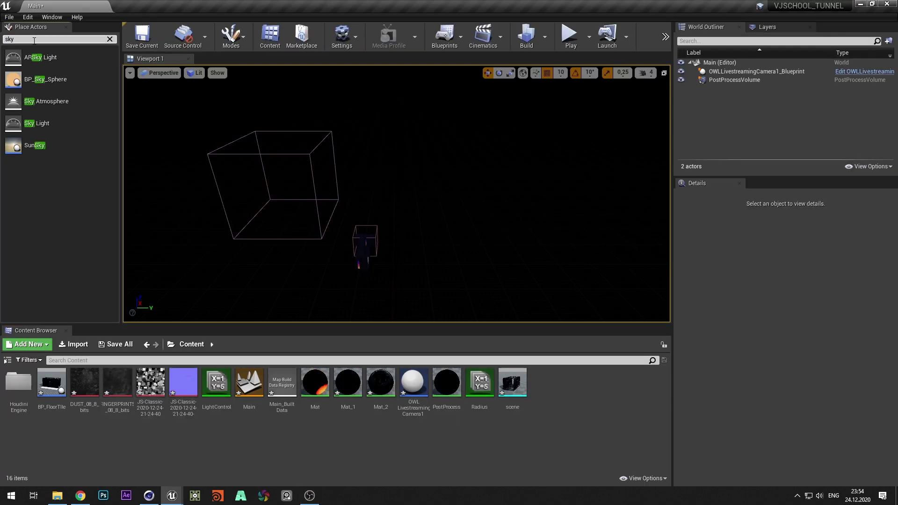
- Place an AR Sky Light actor in the level inside the Post Process Volume's box
{"action": "left_click_drag", "start_coordinate": [41, 57], "coordinate": [251, 180]}
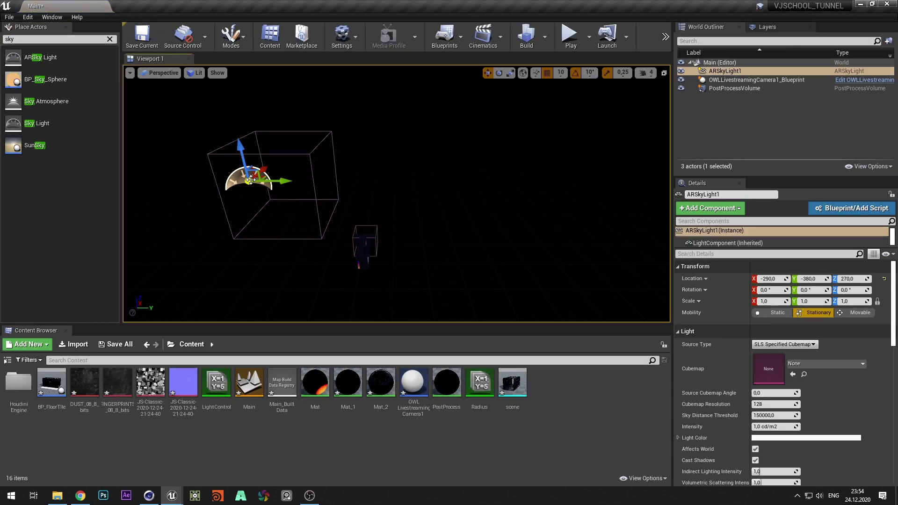
- Import the 49TH_STREET image, assign it as the AR Sky Light's Cubemap and set the light's Intensity to 2
{"action": "left_click", "coordinate": [87, 346]}
{"action": "double_click", "coordinate": [174, 80]}
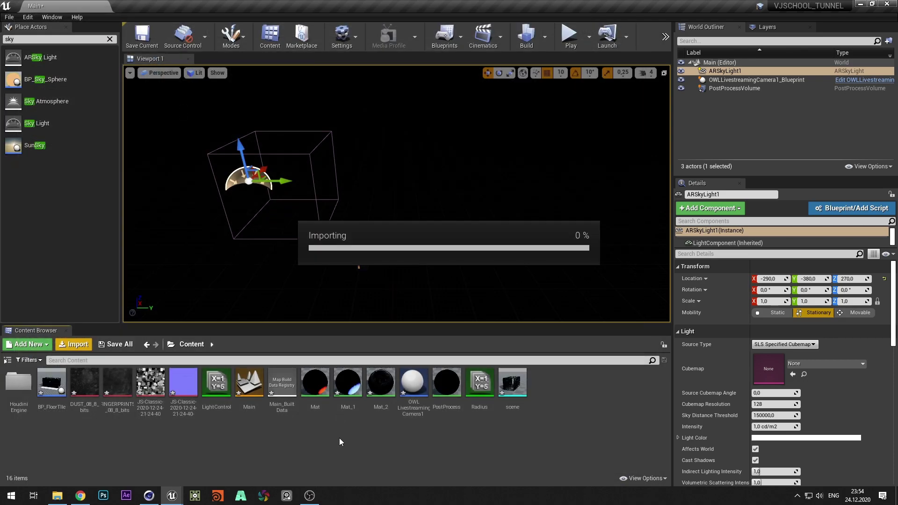
{"action": "left_click_drag", "start_coordinate": [51, 385], "coordinate": [770, 373]}
{"action": "left_click", "coordinate": [772, 426]}
{"action": "type", "text": "2"}
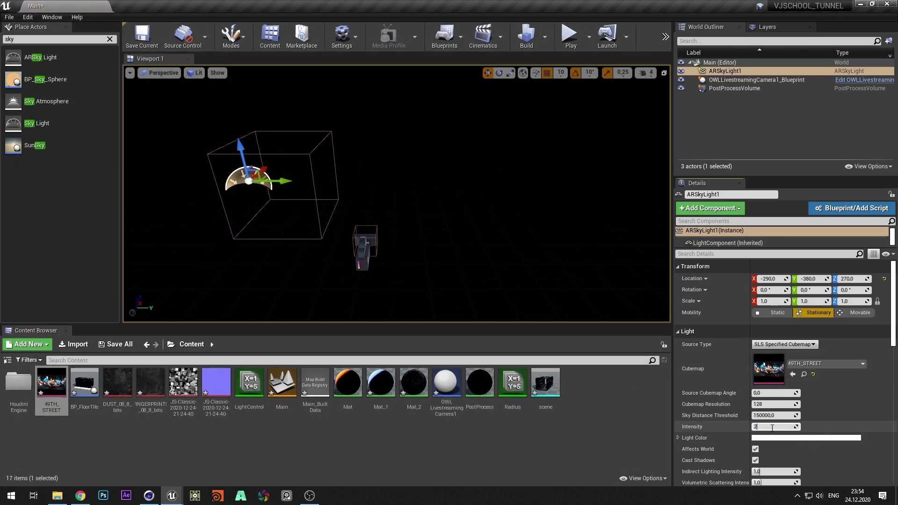
{"action": "key", "text": "Return"}
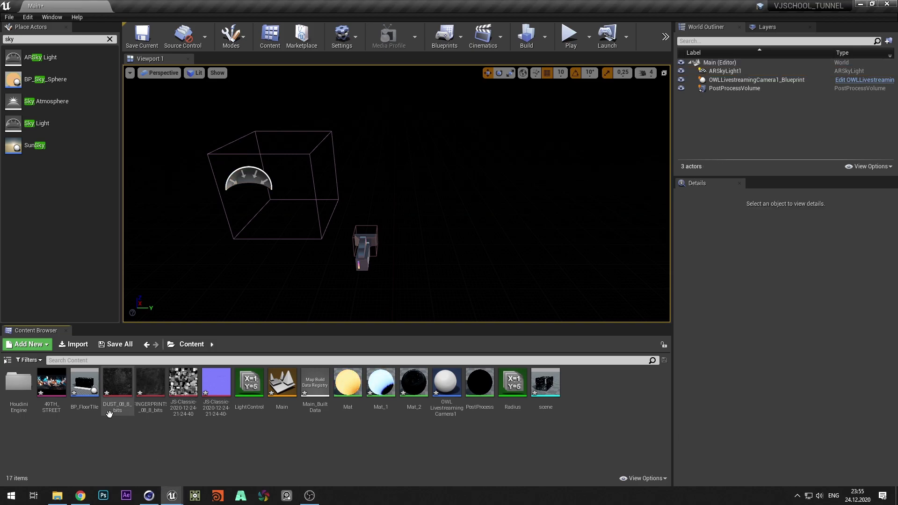
- Place BP_FloorTile in the level beside the camera and pilot OWLLivestreamingCamera1_Blueprint
{"action": "left_click_drag", "start_coordinate": [84, 383], "coordinate": [369, 250]}
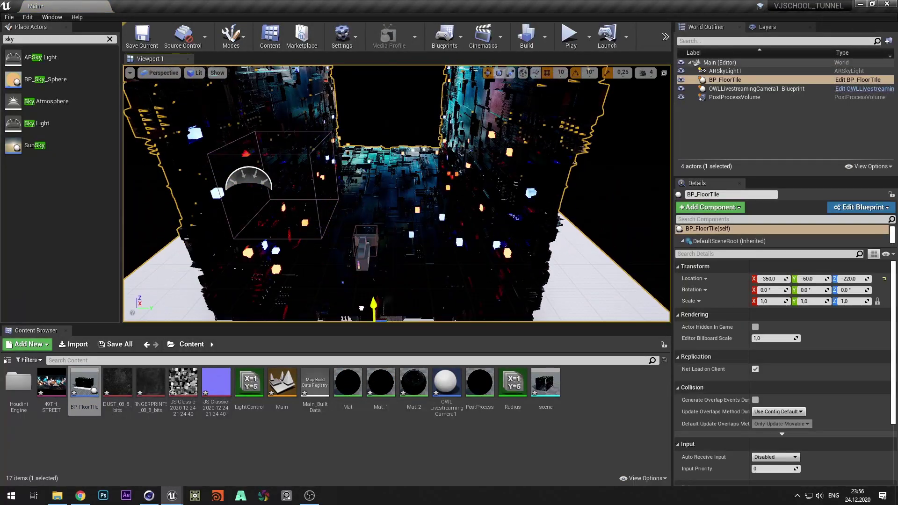
{"action": "left_click", "coordinate": [748, 89]}
{"action": "right_click", "coordinate": [728, 89]}
{"action": "left_click", "coordinate": [800, 214]}
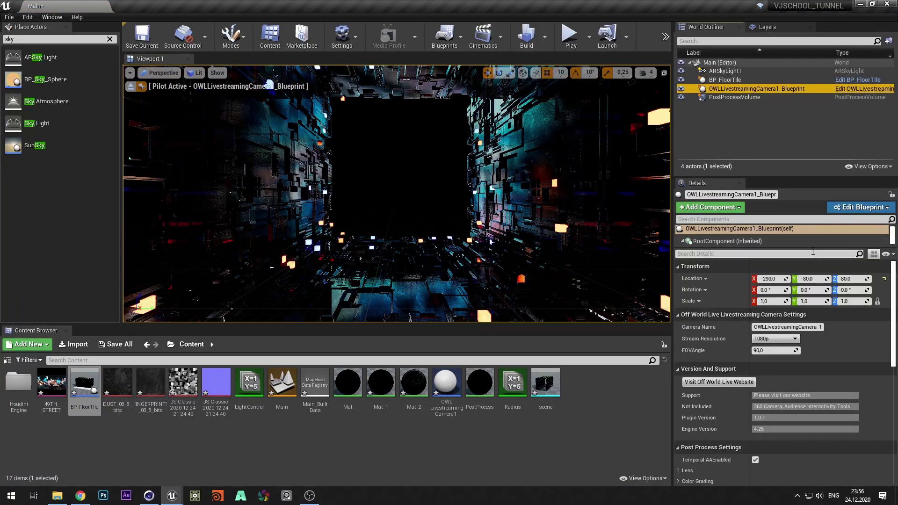
- Set the livestreaming camera's Stream Resolution to 4K and its FOVAngle to 100
{"action": "left_click", "coordinate": [775, 339]}
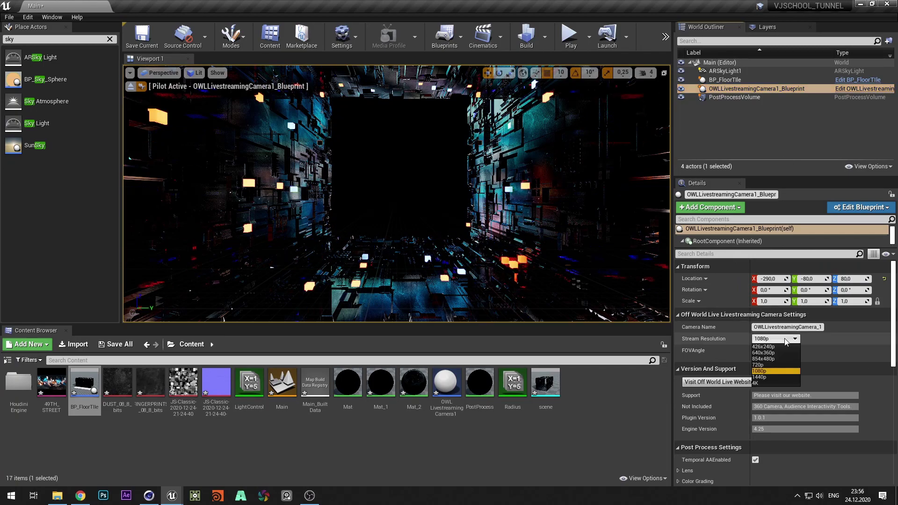
{"action": "left_click", "coordinate": [767, 377]}
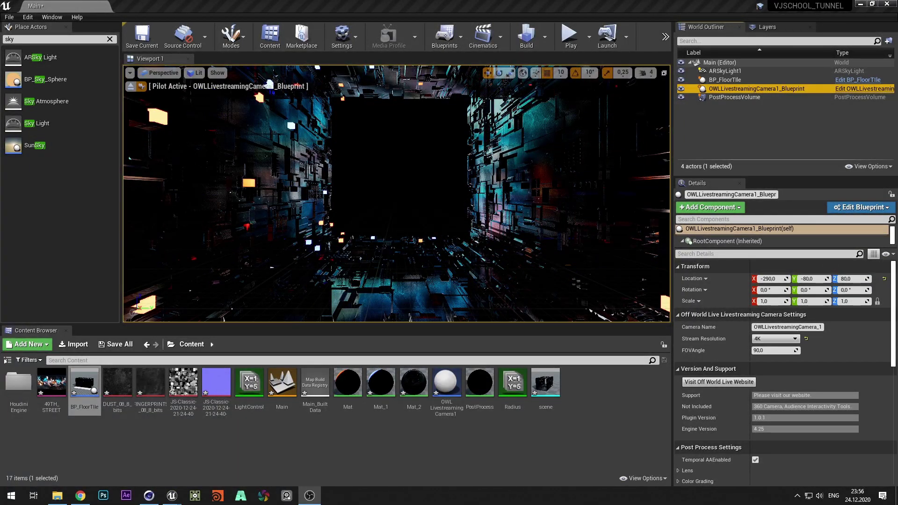
{"action": "left_click", "coordinate": [783, 353]}
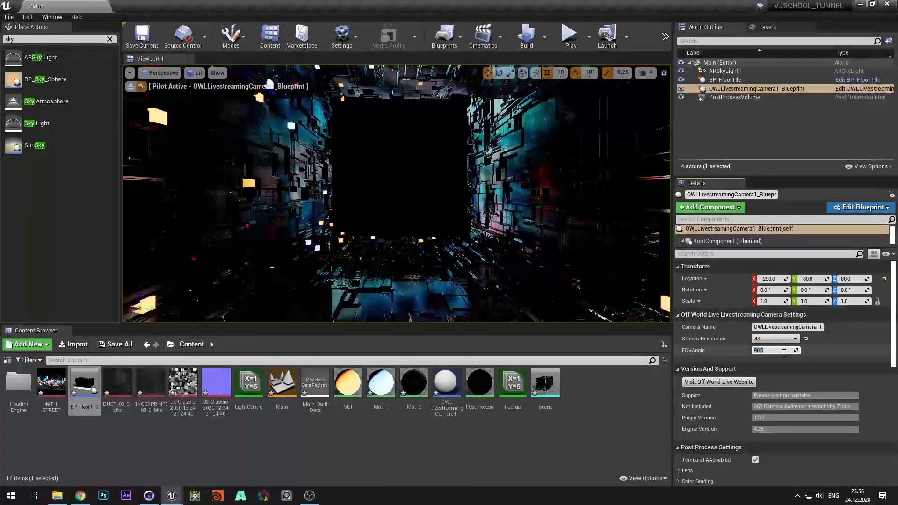
{"action": "type", "text": "150"}
{"action": "key", "text": "Return"}
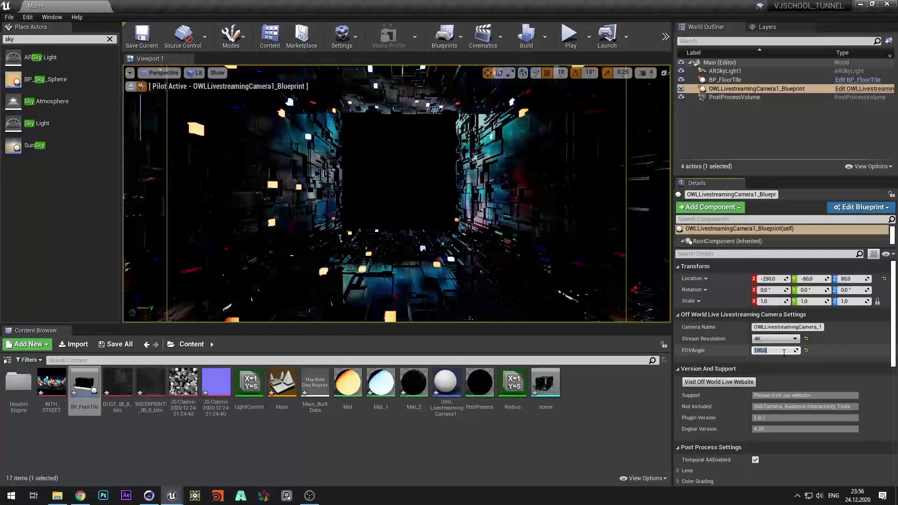
- Expand the camera's Lens post-process settings and enable three overrides in the group above Chromatic Aberration
{"action": "scroll", "coordinate": [729, 353], "scroll_direction": "down", "scroll_amount": 5}
{"action": "left_click", "coordinate": [679, 353]}
{"action": "left_click", "coordinate": [682, 374]}
{"action": "left_click", "coordinate": [695, 384]}
{"action": "left_click", "coordinate": [695, 395]}
{"action": "left_click", "coordinate": [695, 406]}
{"action": "scroll", "coordinate": [687, 397], "scroll_direction": "down", "scroll_amount": 3}
- Override the camera's Chromatic Aberration Intensity and Start Offset at 1.0, and Lens Flares Intensity, BokehSize and Threshold at 0.0
{"action": "left_click", "coordinate": [683, 391]}
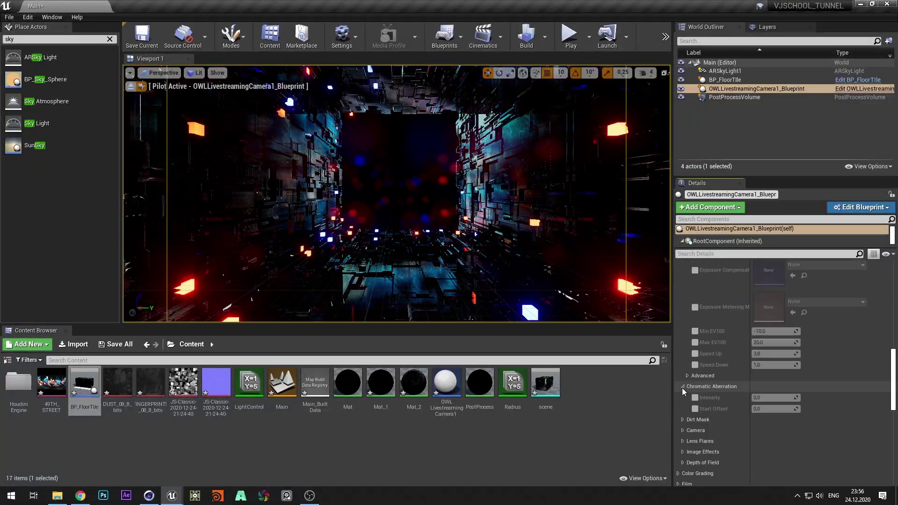
{"action": "left_click", "coordinate": [695, 398]}
{"action": "left_click", "coordinate": [695, 408]}
{"action": "left_click", "coordinate": [682, 411]}
{"action": "left_click", "coordinate": [695, 392]}
{"action": "left_click", "coordinate": [694, 415]}
{"action": "left_click", "coordinate": [695, 426]}
- Override the camera's Image Effects with Vignette Intensity 1.0 and Grain Intensity 0.1
{"action": "left_click", "coordinate": [683, 410]}
{"action": "left_click", "coordinate": [695, 421]}
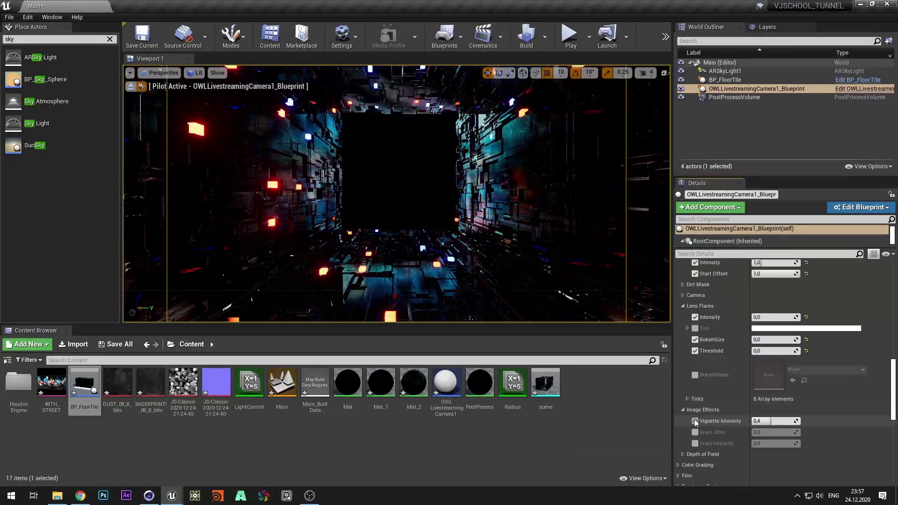
{"action": "left_click", "coordinate": [767, 421]}
{"action": "type", "text": "1"}
{"action": "scroll", "coordinate": [766, 421], "scroll_direction": "down", "scroll_amount": 1}
{"action": "left_click", "coordinate": [694, 413]}
{"action": "left_click", "coordinate": [764, 414]}
{"action": "type", "text": "0,1"}
{"action": "key", "text": "Return"}
{"action": "scroll", "coordinate": [771, 422], "scroll_direction": "down", "scroll_amount": 2}
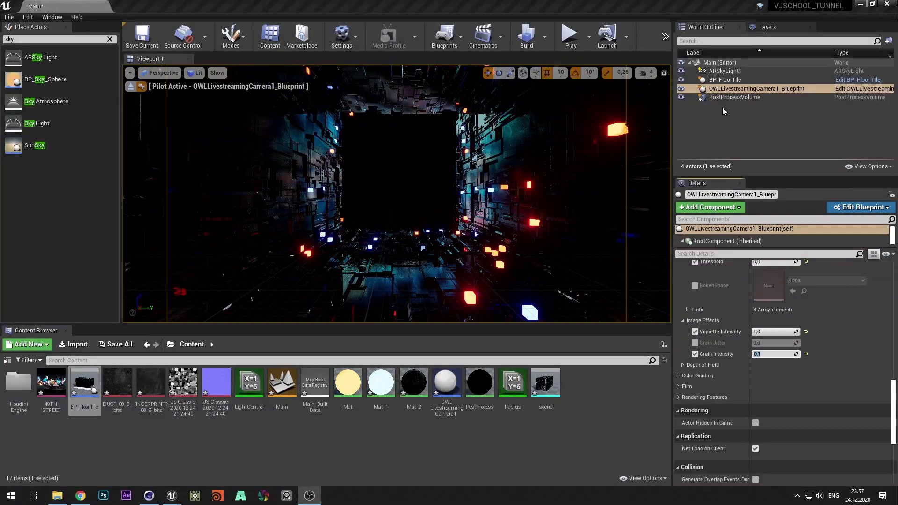
- Stop piloting the camera, then delete the BP_FloorTile actor from the level and save
{"action": "left_click", "coordinate": [142, 86]}
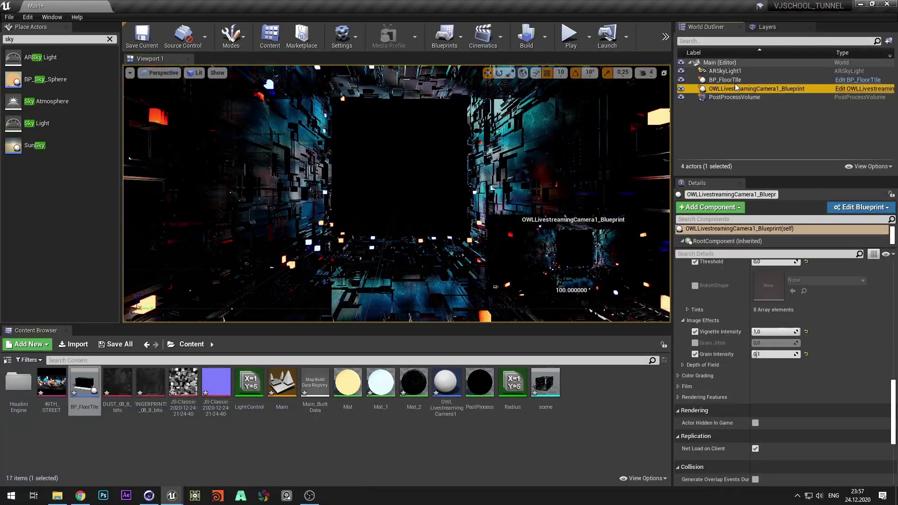
{"action": "left_click", "coordinate": [734, 81]}
{"action": "key", "text": "Delete"}
{"action": "key", "text": "ctrl+s"}
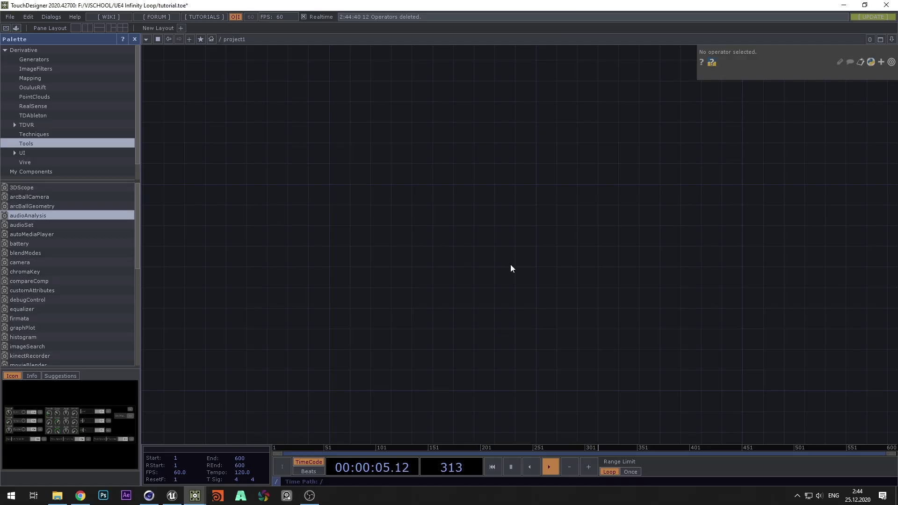
- In TouchDesigner, create a Constant CHOP in the empty network and name its first channel lvl/x
{"action": "key", "text": "Tab"}
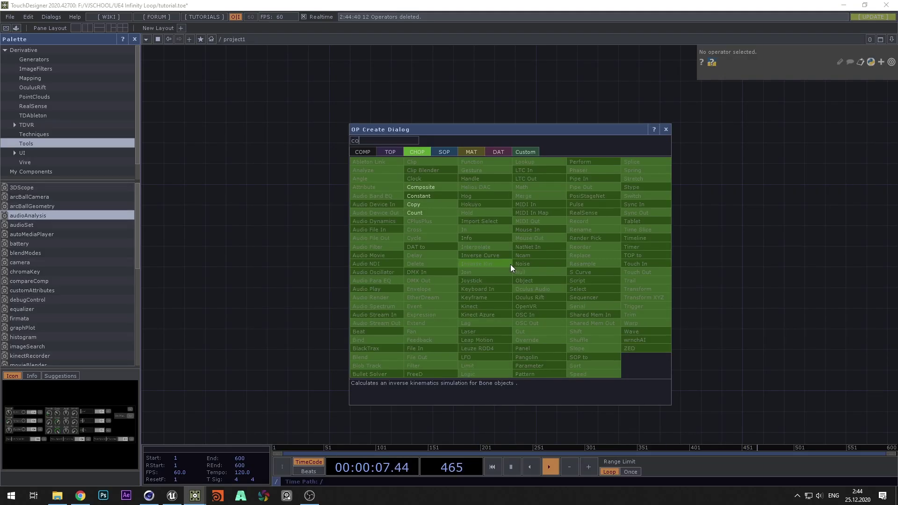
{"action": "left_click", "coordinate": [437, 193]}
{"action": "left_click", "coordinate": [475, 263]}
{"action": "scroll", "coordinate": [475, 263], "scroll_direction": "up", "scroll_amount": 3}
{"action": "left_click", "coordinate": [787, 86]}
{"action": "type", "text": "lvl"}
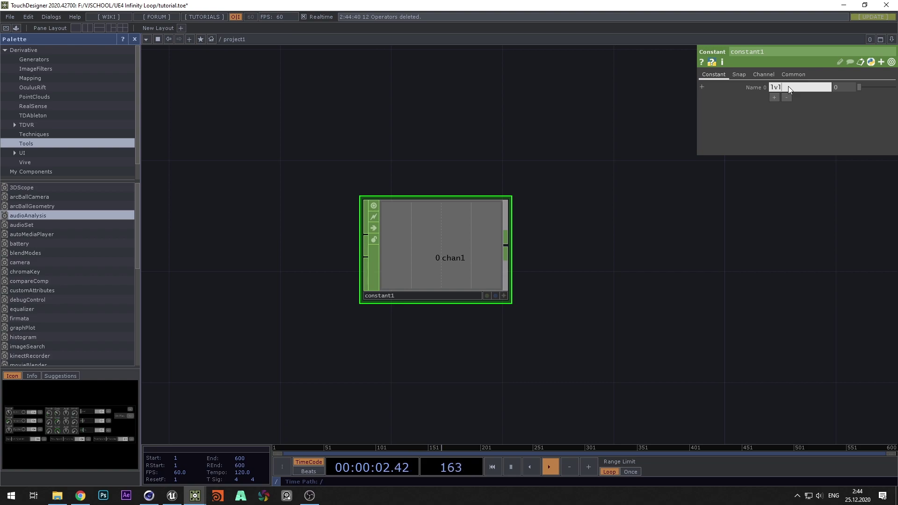
{"action": "type", "text": "/x"}
{"action": "key", "text": "Return"}
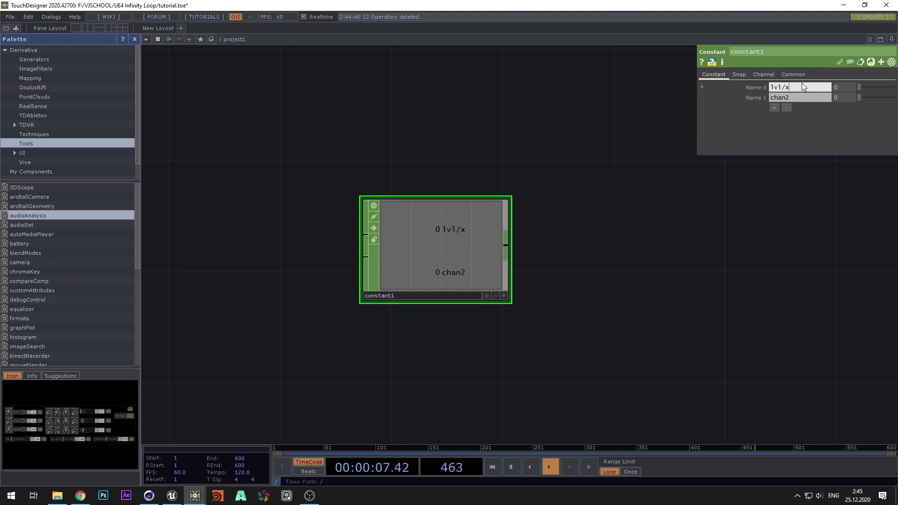
- Name the Constant's second channel lvl/y and add a third channel named lvl/z
{"action": "key", "text": "BackSpace"}
{"action": "type", "text": "y"}
{"action": "left_click", "coordinate": [773, 108]}
{"action": "left_click", "coordinate": [796, 106]}
{"action": "type", "text": "lvl/x"}
{"action": "key", "text": "BackSpace"}
{"action": "type", "text": "z"}
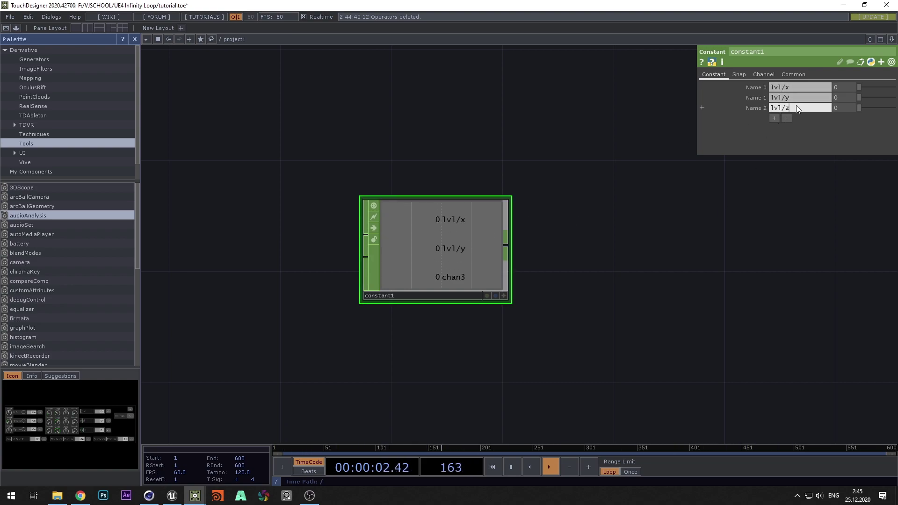
- Add a fourth and a fifth channel to the Constant, named lvl/r and lvl/white
{"action": "left_click", "coordinate": [774, 118]}
{"action": "left_click", "coordinate": [801, 119]}
{"action": "type", "text": "lvl/x"}
{"action": "key", "text": "BackSpace"}
{"action": "type", "text": "r"}
{"action": "left_click", "coordinate": [775, 128]}
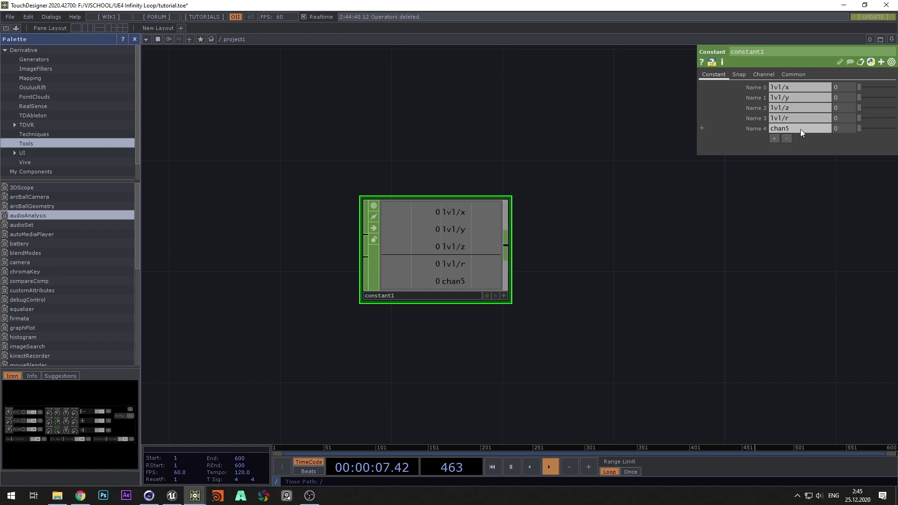
{"action": "left_click", "coordinate": [799, 127]}
{"action": "type", "text": "lvl/x"}
{"action": "key", "text": "BackSpace"}
{"action": "type", "text": "white"}
- Add a sixth and a seventh channel to the Constant, named lvl/black and lvl/lines
{"action": "left_click", "coordinate": [773, 138]}
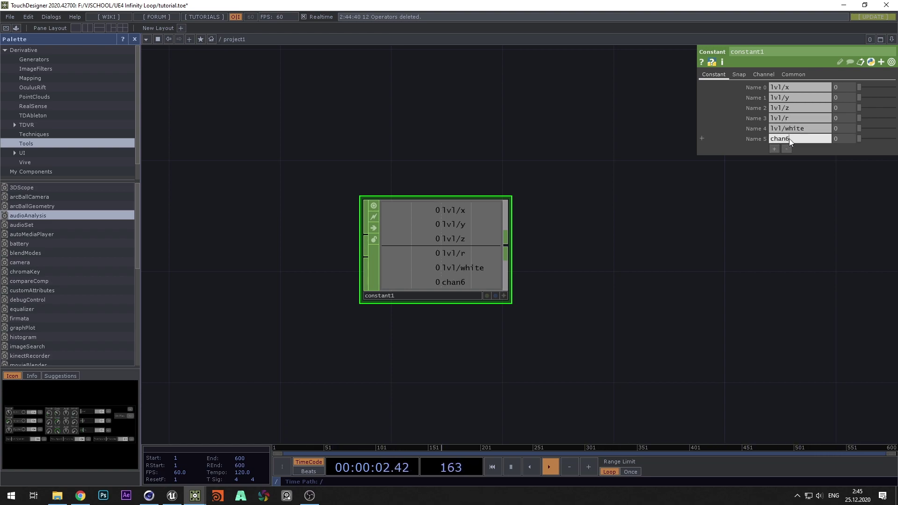
{"action": "left_click", "coordinate": [789, 139]}
{"action": "type", "text": "1v1/black"}
{"action": "left_click", "coordinate": [774, 149]}
{"action": "left_click", "coordinate": [786, 147]}
{"action": "type", "text": "lvl"}
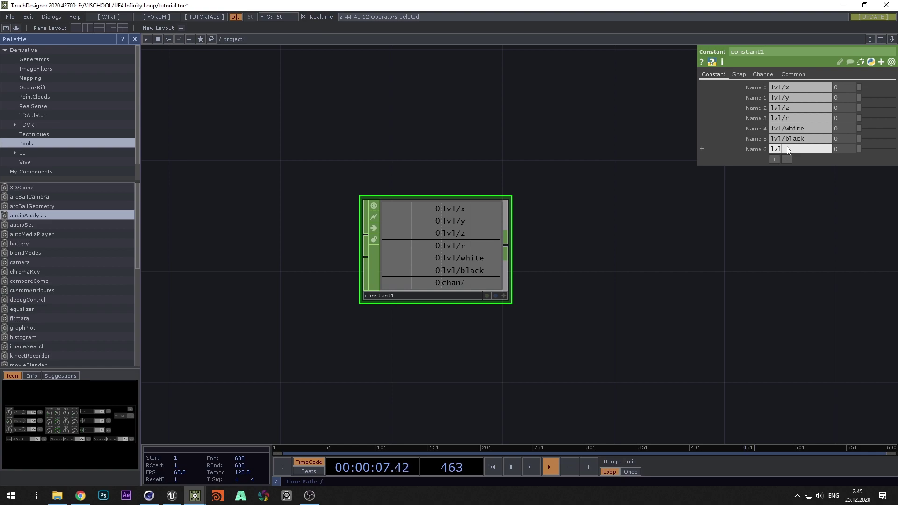
{"action": "type", "text": "/lines"}
{"action": "key", "text": "Return"}
- Add the audioAnalysis component to the network and connect the Audio File In operator's output to it
{"action": "scroll", "coordinate": [551, 264], "scroll_direction": "down", "scroll_amount": 3}
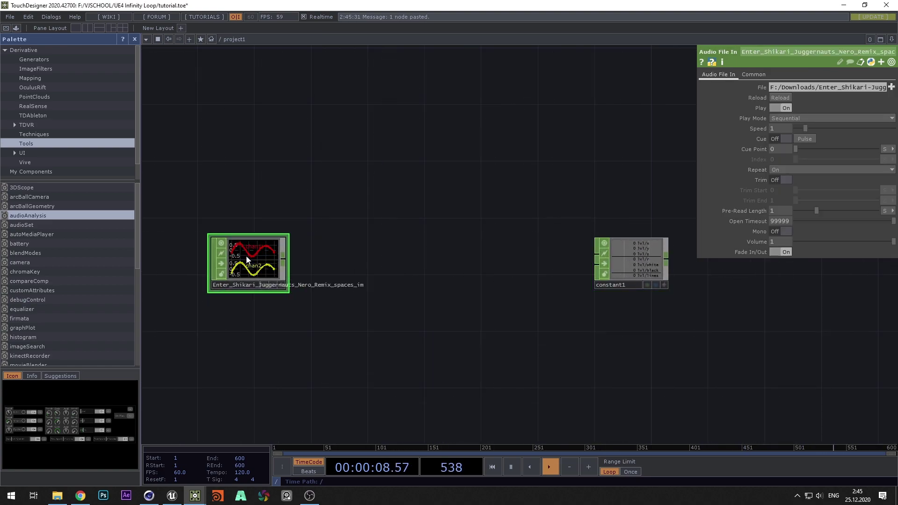
{"action": "left_click_drag", "start_coordinate": [28, 215], "coordinate": [438, 283]}
{"action": "left_click_drag", "start_coordinate": [350, 260], "coordinate": [417, 267]}
{"action": "scroll", "coordinate": [419, 265], "scroll_direction": "down", "scroll_amount": 3}
{"action": "left_click_drag", "start_coordinate": [603, 248], "coordinate": [578, 274]}
{"action": "scroll", "coordinate": [578, 275], "scroll_direction": "up", "scroll_amount": 2}
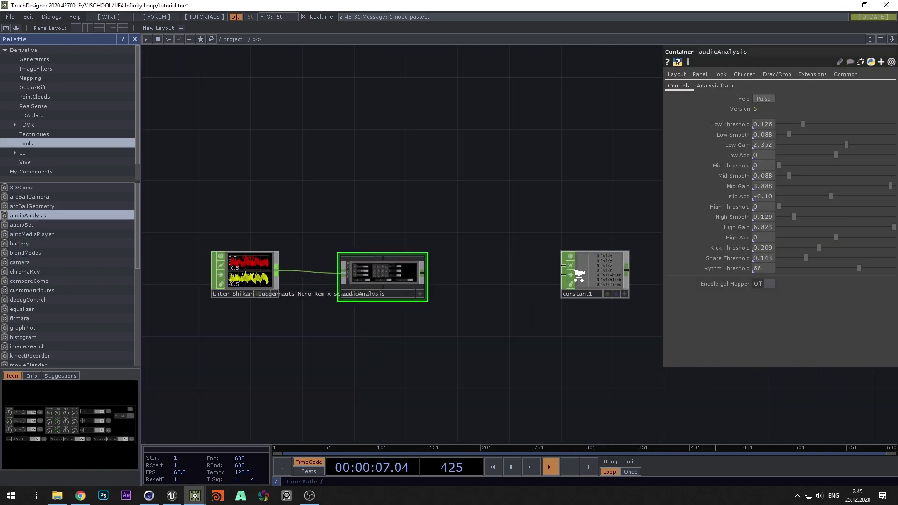
- Add a Select CHOP after audioAnalysis and set its Channel Names to Low
{"action": "scroll", "coordinate": [562, 236], "scroll_direction": "down", "scroll_amount": 2}
{"action": "scroll", "coordinate": [243, 291], "scroll_direction": "up", "scroll_amount": 3}
{"action": "left_click", "coordinate": [276, 286]}
{"action": "key", "text": "Tab"}
{"action": "type", "text": "sel"}
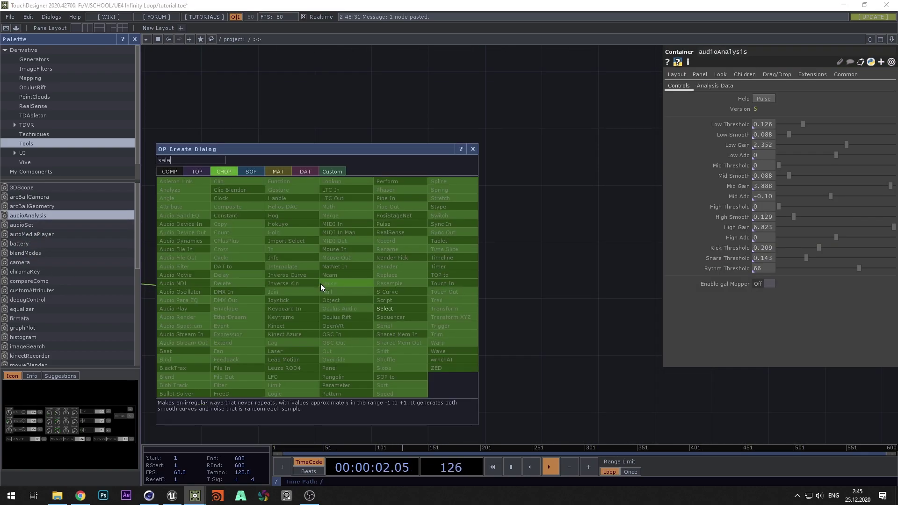
{"action": "key", "text": "Return"}
{"action": "left_click", "coordinate": [335, 287]}
{"action": "left_click", "coordinate": [874, 116]}
{"action": "scroll", "coordinate": [345, 295], "scroll_direction": "up", "scroll_amount": 4}
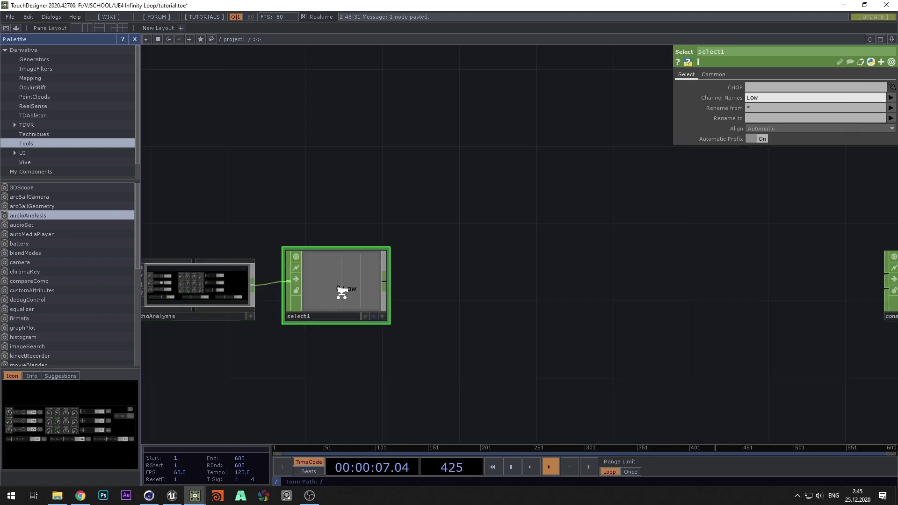
- Add a Count CHOP fed by the Select operator's Low channel
{"action": "key", "text": "Tab"}
{"action": "type", "text": "coun"}
{"action": "key", "text": "Return"}
{"action": "left_click", "coordinate": [524, 281]}
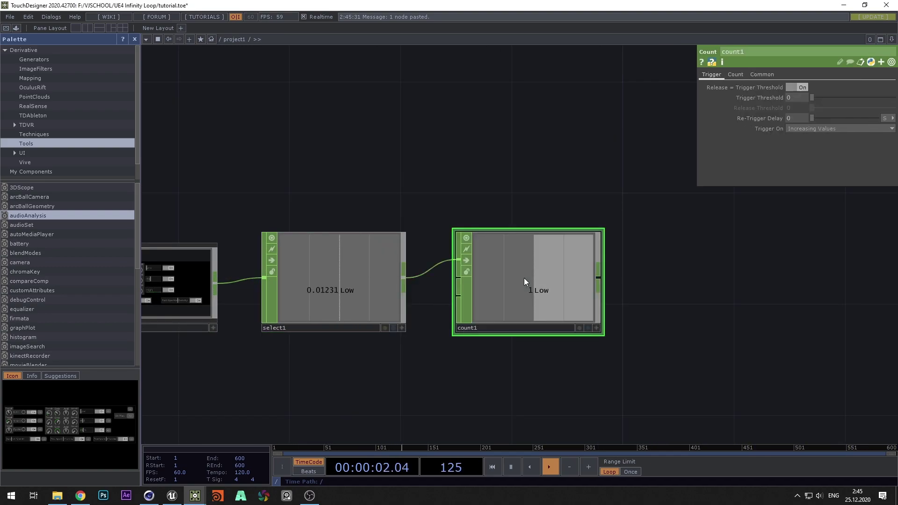
- Add an Expression CHOP after the Count operator, with an expression based on me.inputVal
{"action": "left_click_drag", "start_coordinate": [562, 183], "coordinate": [404, 193]}
{"action": "right_click", "coordinate": [440, 287]}
{"action": "type", "text": "fil"}
{"action": "key", "text": "Return"}
{"action": "left_click", "coordinate": [555, 294]}
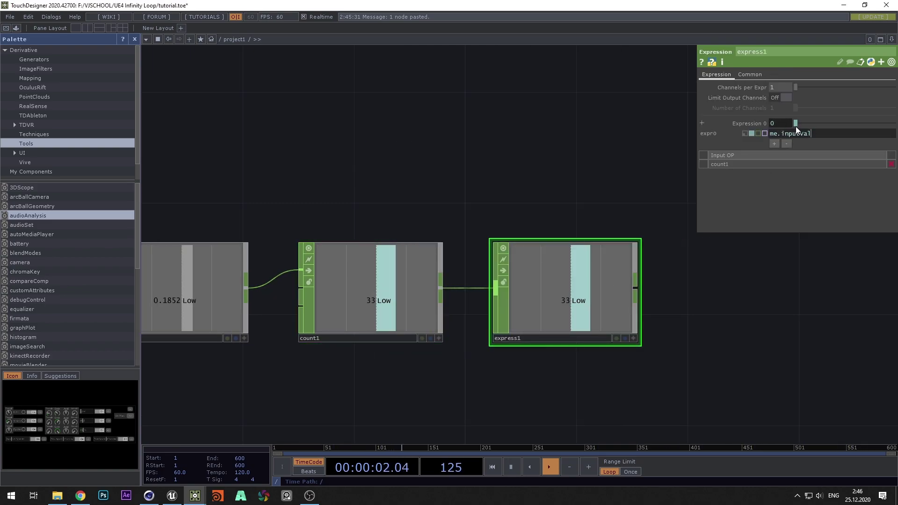
- Add a second Count CHOP after the Expression operator and move constant1 farther along to make room
{"action": "left_click_drag", "start_coordinate": [573, 147], "coordinate": [419, 174]}
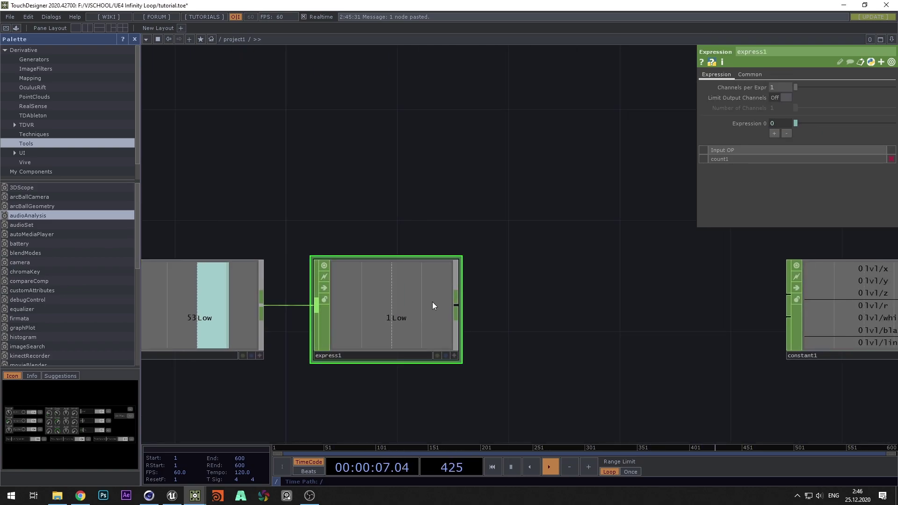
{"action": "right_click", "coordinate": [460, 302]}
{"action": "left_click", "coordinate": [524, 300]}
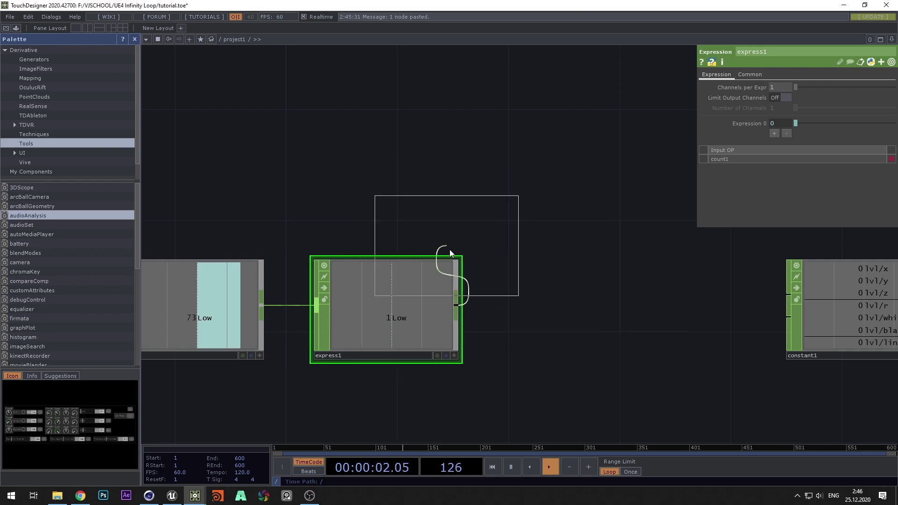
{"action": "left_click", "coordinate": [554, 308]}
{"action": "left_click_drag", "start_coordinate": [505, 216], "coordinate": [338, 205]}
{"action": "scroll", "coordinate": [339, 205], "scroll_direction": "down", "scroll_amount": 3}
{"action": "left_click_drag", "start_coordinate": [581, 273], "coordinate": [701, 272]}
{"action": "scroll", "coordinate": [359, 276], "scroll_direction": "up", "scroll_amount": 3}
{"action": "left_click_drag", "start_coordinate": [467, 269], "coordinate": [417, 279]}
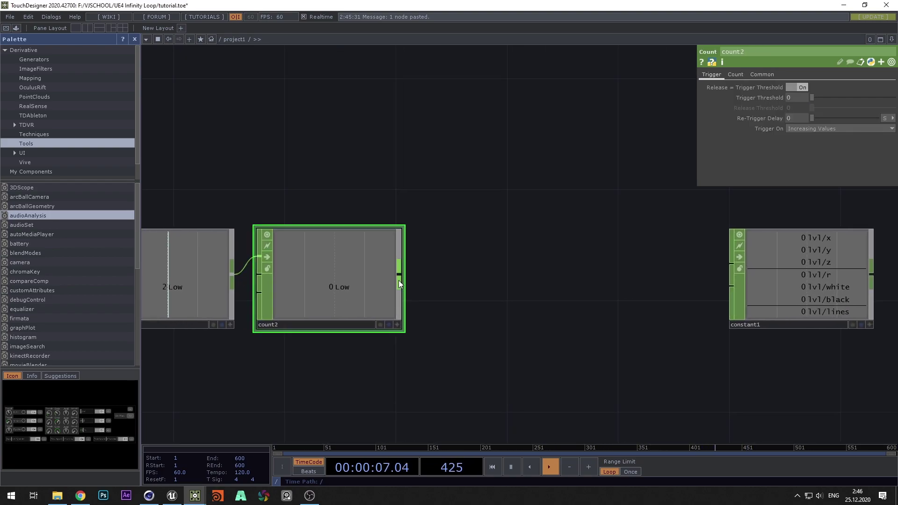
- Add a second Expression CHOP after the second Count and set its expression to tdu.rand(me.inputVal)
{"action": "right_click", "coordinate": [398, 280]}
{"action": "left_click", "coordinate": [468, 273]}
{"action": "left_click", "coordinate": [513, 289]}
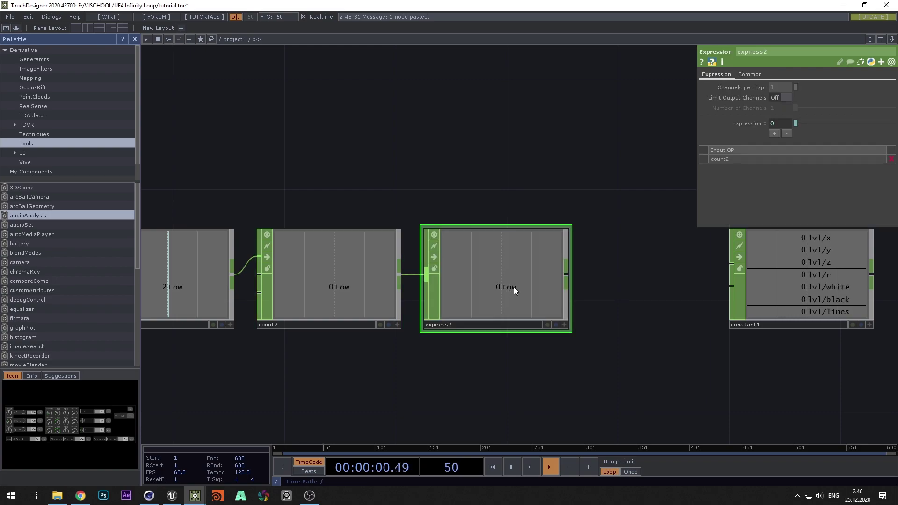
{"action": "left_click", "coordinate": [778, 122]}
{"action": "left_click", "coordinate": [789, 135]}
{"action": "type", "text": "tdu.rand(me.inputVal"}
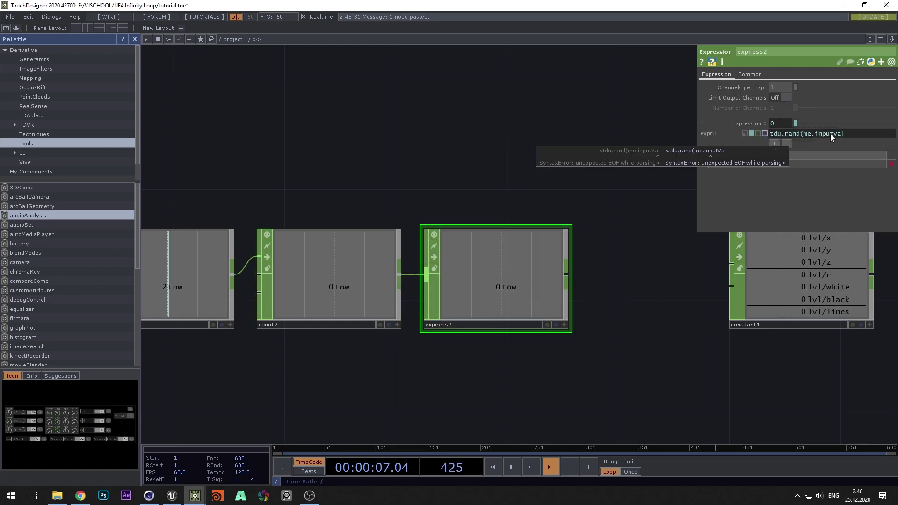
{"action": "type", "text": ")"}
{"action": "key", "text": "Return"}
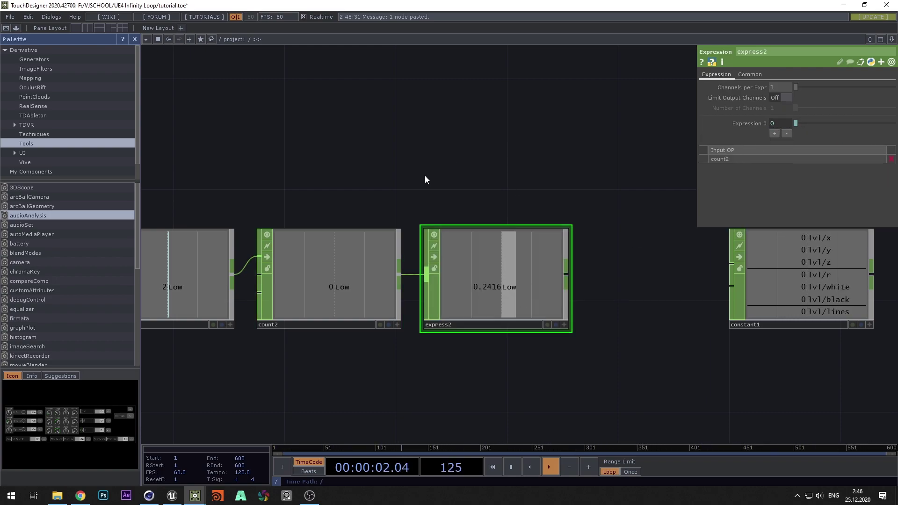
- Add a Lag CHOP after the second Expression operator
{"action": "scroll", "coordinate": [425, 179], "scroll_direction": "down", "scroll_amount": 3}
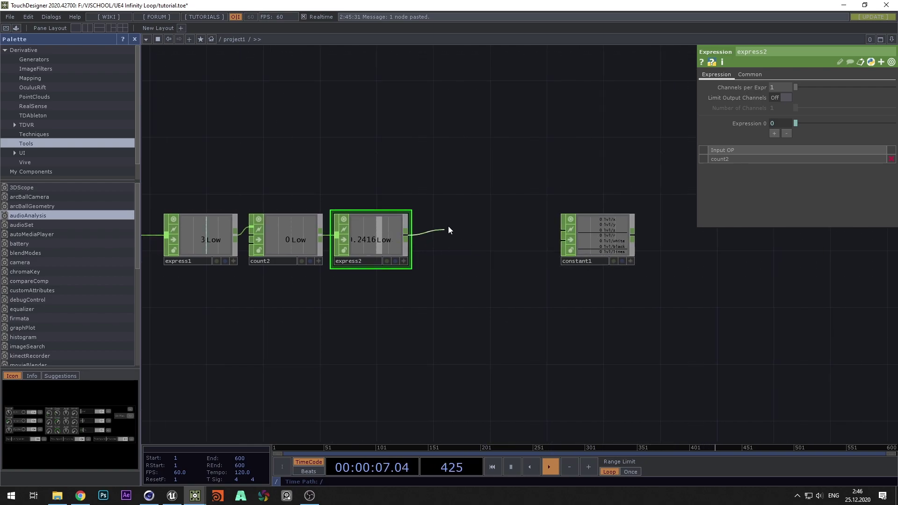
{"action": "left_click", "coordinate": [463, 240]}
{"action": "left_click", "coordinate": [462, 238]}
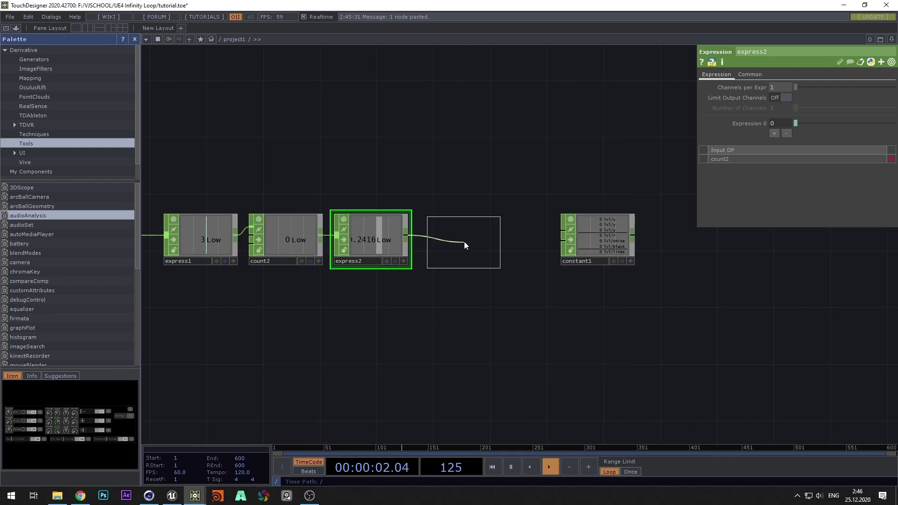
{"action": "left_click", "coordinate": [464, 241]}
- Add a Math CHOP fed by the Lag operator and duplicate it as a second branch from the same Lag
{"action": "left_click", "coordinate": [395, 255]}
{"action": "left_click", "coordinate": [446, 215]}
{"action": "left_click", "coordinate": [443, 216]}
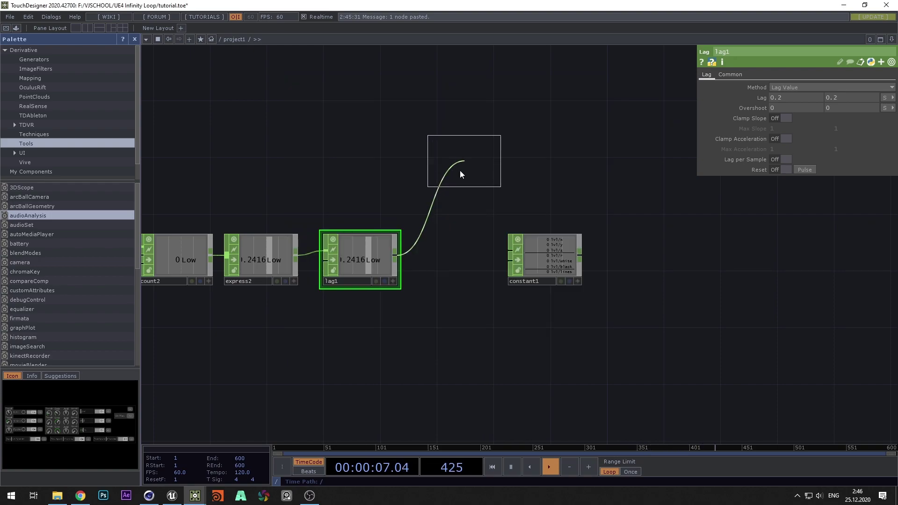
{"action": "left_click", "coordinate": [460, 215]}
{"action": "key", "text": "ctrl+c"}
{"action": "key", "text": "ctrl+v"}
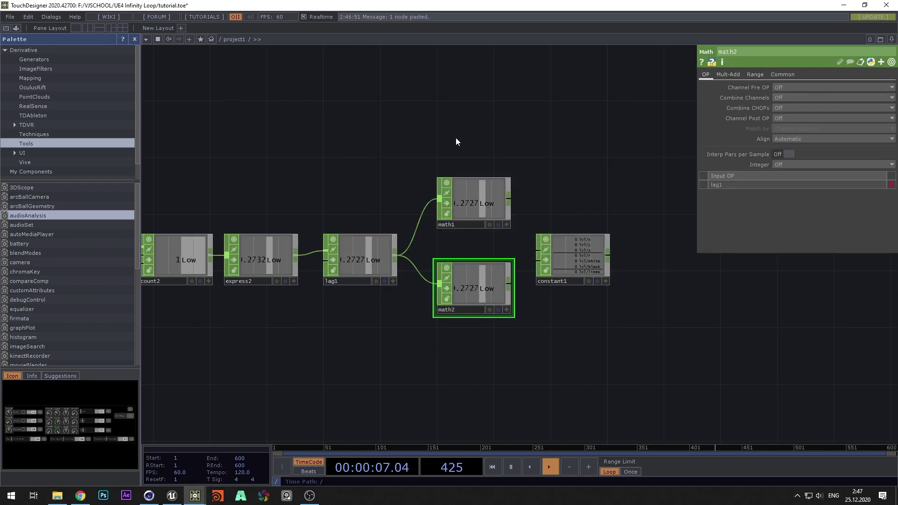
- Add a Syphon Spout In TOP above the Math operators and display its output as the network background
{"action": "left_click_drag", "start_coordinate": [430, 106], "coordinate": [423, 179]}
{"action": "scroll", "coordinate": [422, 178], "scroll_direction": "down", "scroll_amount": 3}
{"action": "key", "text": "Tab"}
{"action": "type", "text": "v"}
{"action": "left_click", "coordinate": [305, 28]}
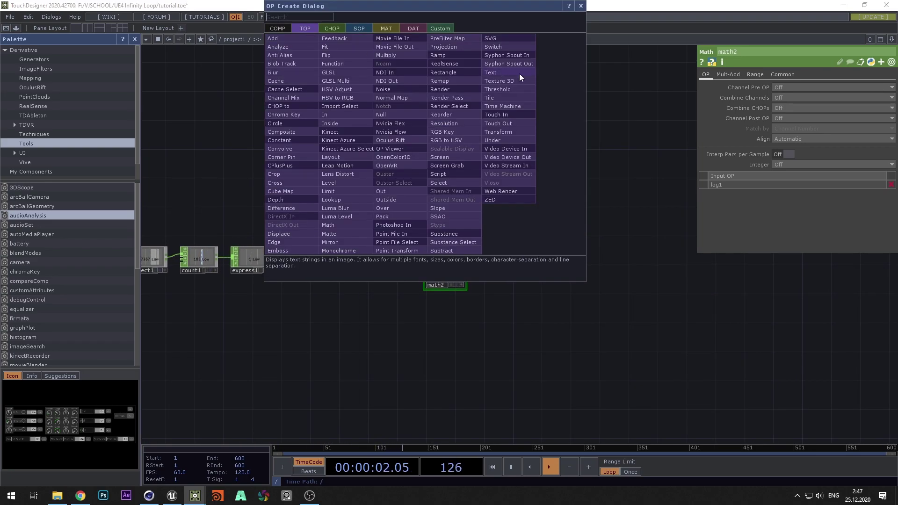
{"action": "left_click", "coordinate": [508, 56]}
{"action": "left_click", "coordinate": [444, 152]}
{"action": "scroll", "coordinate": [444, 160], "scroll_direction": "up", "scroll_amount": 3}
{"action": "left_click", "coordinate": [468, 166]}
{"action": "scroll", "coordinate": [465, 166], "scroll_direction": "down", "scroll_amount": 2}
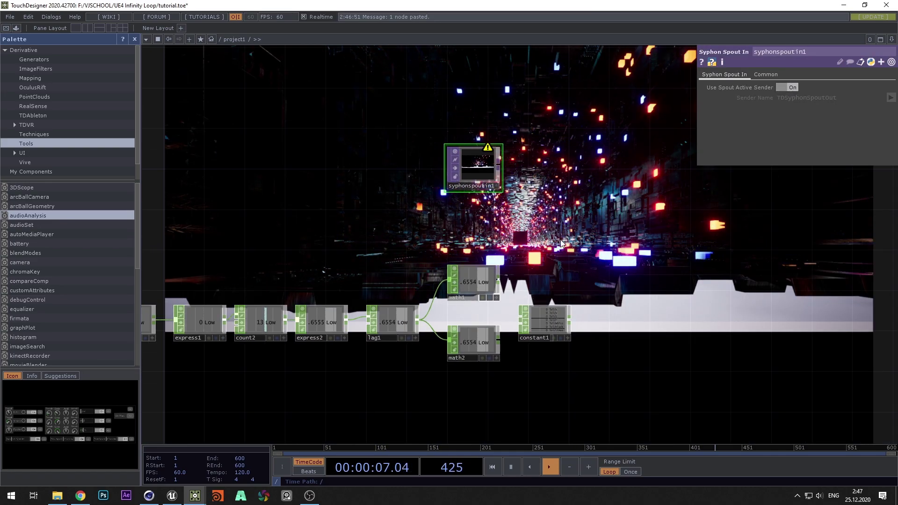
- Add an OSC Out CHOP fed by the constant1 operator
{"action": "left_click", "coordinate": [483, 346]}
{"action": "scroll", "coordinate": [524, 333], "scroll_direction": "up", "scroll_amount": 4}
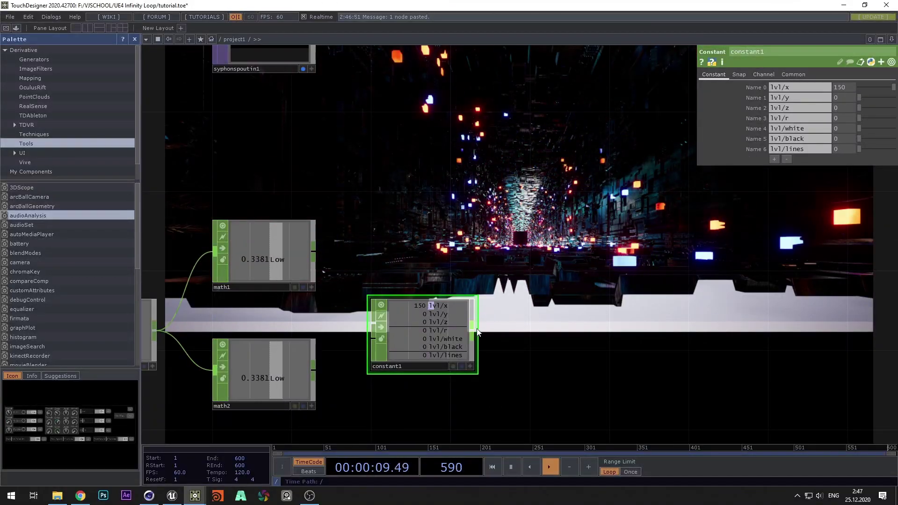
{"action": "right_click", "coordinate": [472, 327]}
{"action": "type", "text": "osc"}
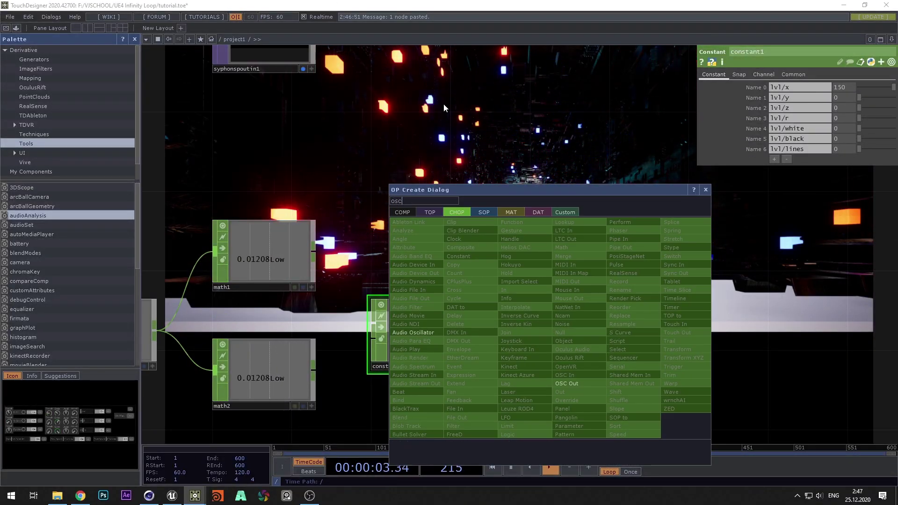
{"action": "left_click", "coordinate": [566, 383]}
{"action": "left_click", "coordinate": [568, 352]}
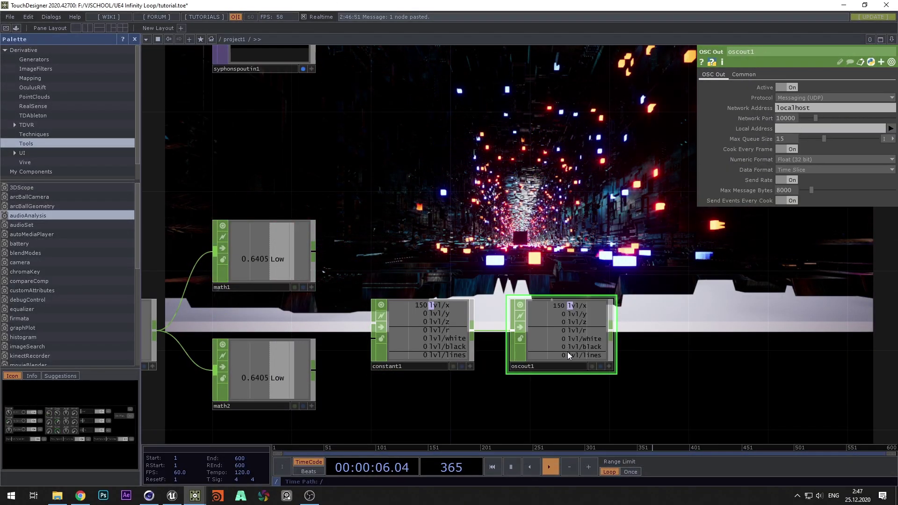
- Try camera position values in constant1, with lvl/x at 210, lvl/y at 110 and lvl/z at 80
{"action": "left_click", "coordinate": [473, 310]}
{"action": "mouse_move", "coordinate": [843, 86]}
{"action": "middle_mouse_down"}
{"action": "mouse_move", "coordinate": [840, 74]}
{"action": "mouse_move", "coordinate": [840, 94]}
{"action": "mouse_move", "coordinate": [844, 74]}
{"action": "mouse_move", "coordinate": [847, 88]}
{"action": "middle_mouse_up"}
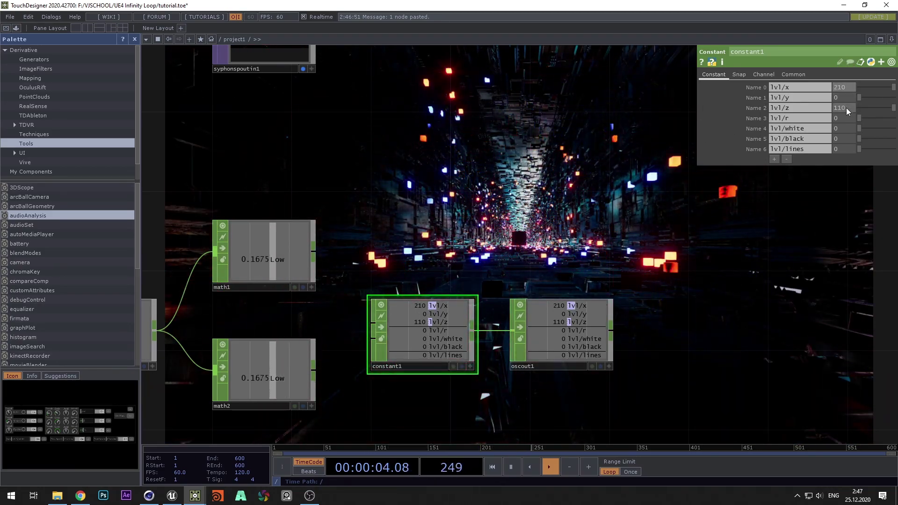
{"action": "middle_click_drag", "start_coordinate": [845, 107], "coordinate": [846, 86]}
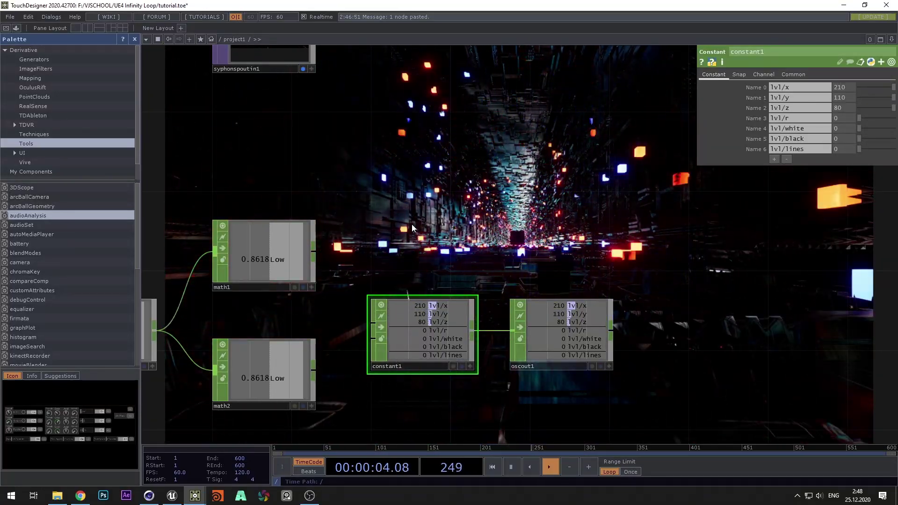
- Set math1's To Range to -400 and 400, and adjust the To Range of math2
{"action": "left_click", "coordinate": [275, 275]}
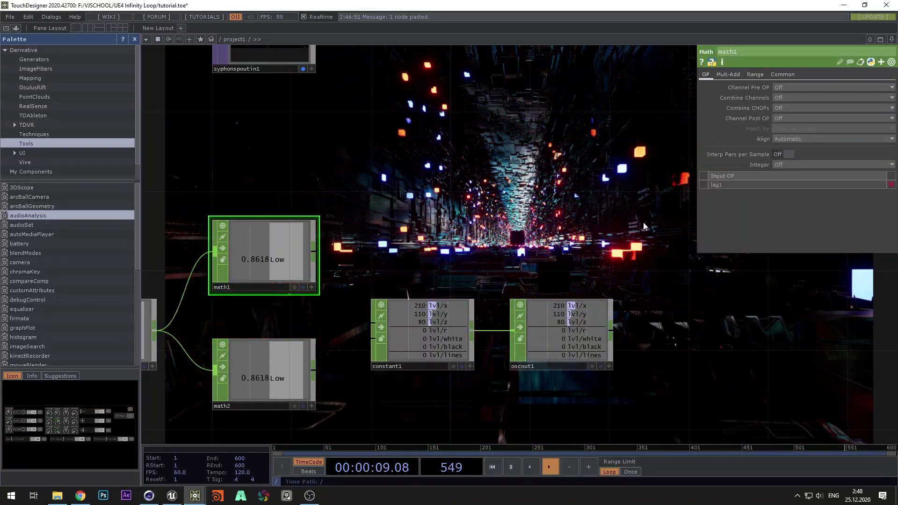
{"action": "left_click", "coordinate": [757, 75]}
{"action": "key", "text": "Return"}
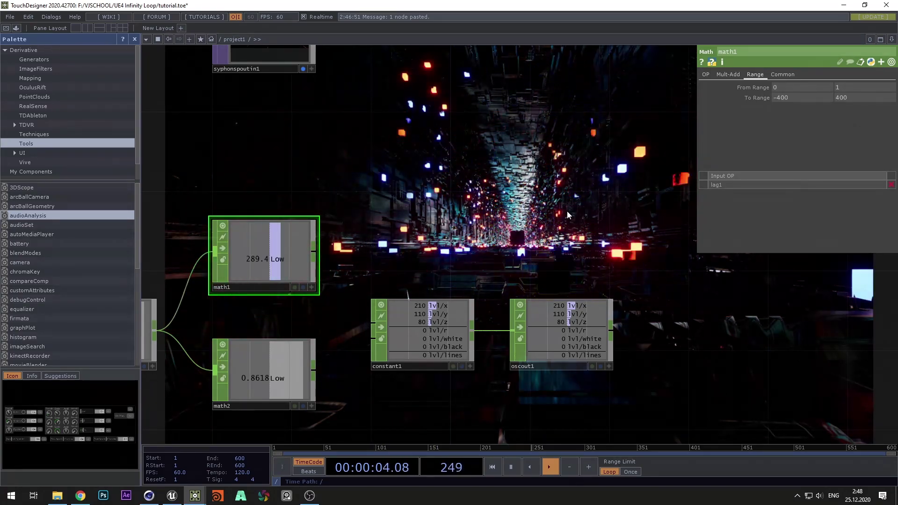
{"action": "left_click", "coordinate": [274, 371]}
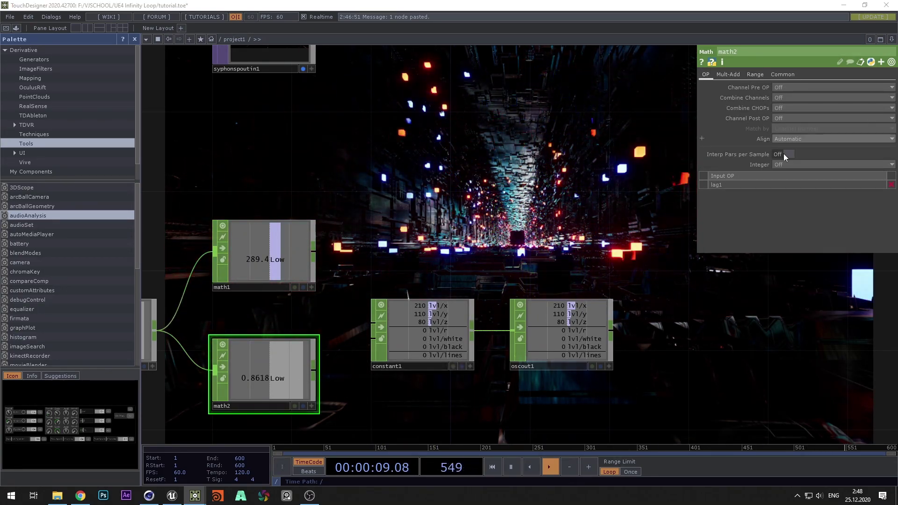
{"action": "left_click", "coordinate": [755, 74]}
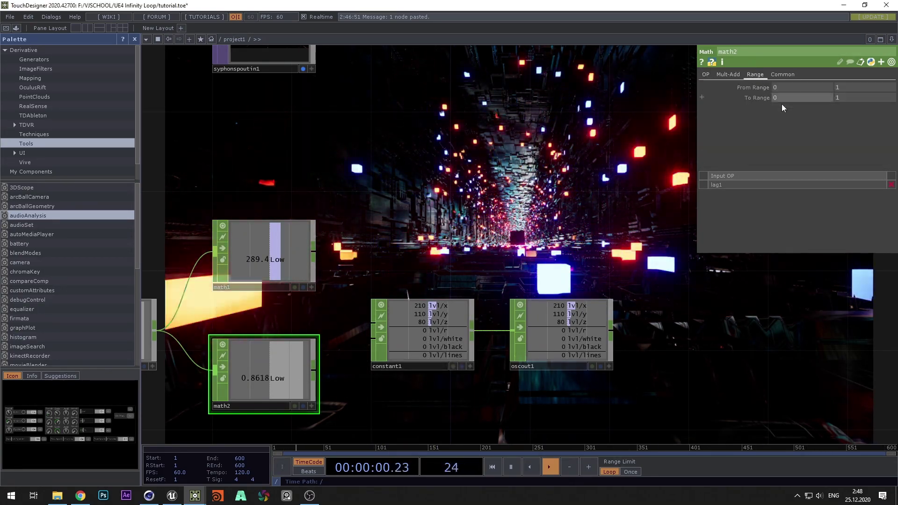
- Link constant1's lvl/y to math1's Low channel and lvl/z to math2's Low channel as CHOP references
{"action": "left_click", "coordinate": [419, 345]}
{"action": "left_click_drag", "start_coordinate": [261, 257], "coordinate": [844, 97]}
{"action": "left_click", "coordinate": [850, 104]}
{"action": "left_click", "coordinate": [311, 406]}
{"action": "left_click_drag", "start_coordinate": [271, 376], "coordinate": [841, 107]}
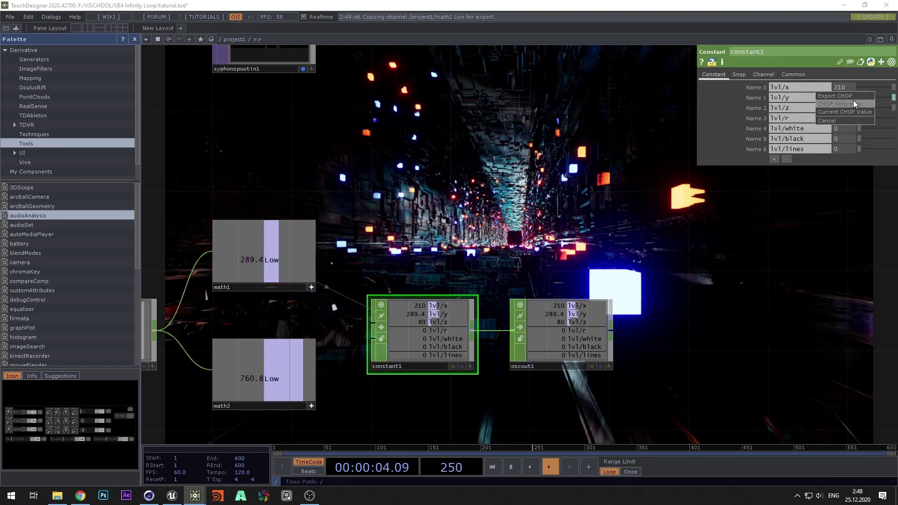
- Turn off the Syphon Spout In background display and bring the whole operator chain into view
{"action": "left_click_drag", "start_coordinate": [419, 233], "coordinate": [481, 180]}
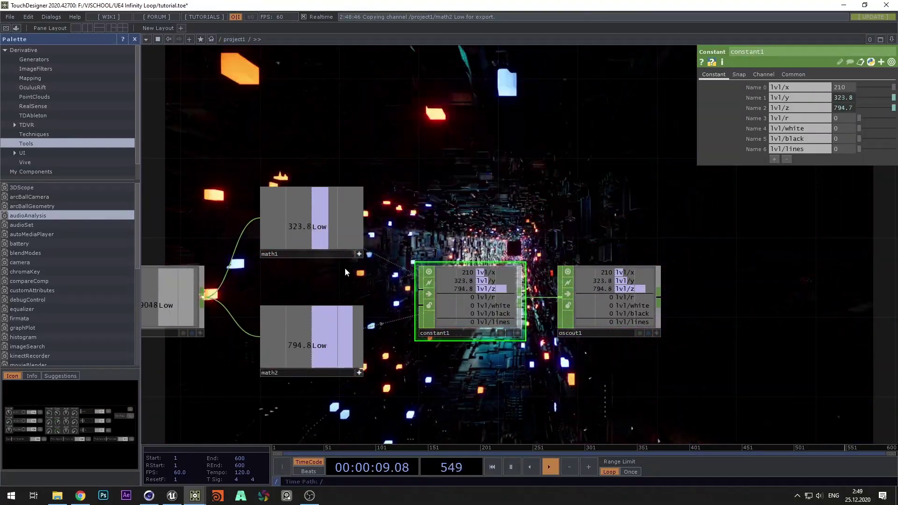
{"action": "scroll", "coordinate": [443, 401], "scroll_direction": "down", "scroll_amount": 5}
{"action": "left_click_drag", "start_coordinate": [160, 430], "coordinate": [316, 370]}
{"action": "scroll", "coordinate": [601, 196], "scroll_direction": "up", "scroll_amount": 5}
{"action": "left_click", "coordinate": [560, 187]}
{"action": "key", "text": "h"}
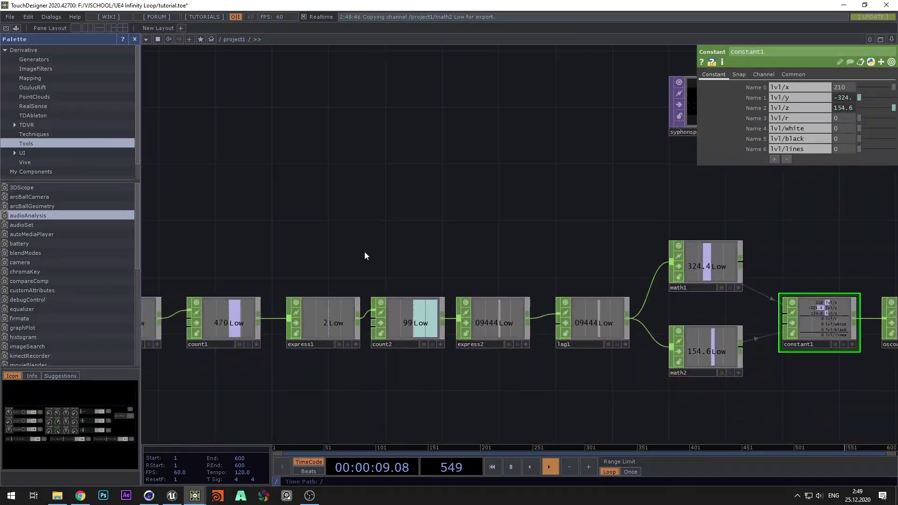
- Add a second Lag CHOP fed by select1, placed above count1, with lag values 1 and 2
{"action": "scroll", "coordinate": [256, 272], "scroll_direction": "up", "scroll_amount": 4}
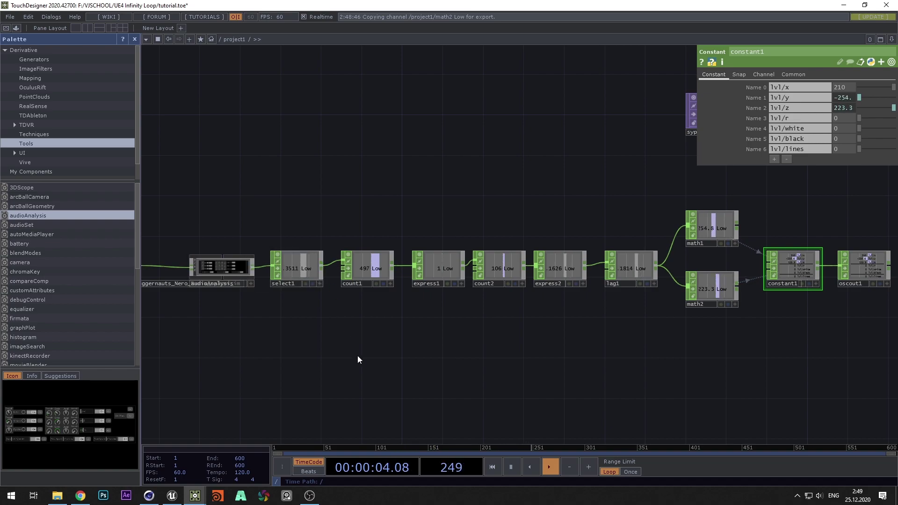
{"action": "key", "text": "Tab"}
{"action": "left_click", "coordinate": [316, 288]}
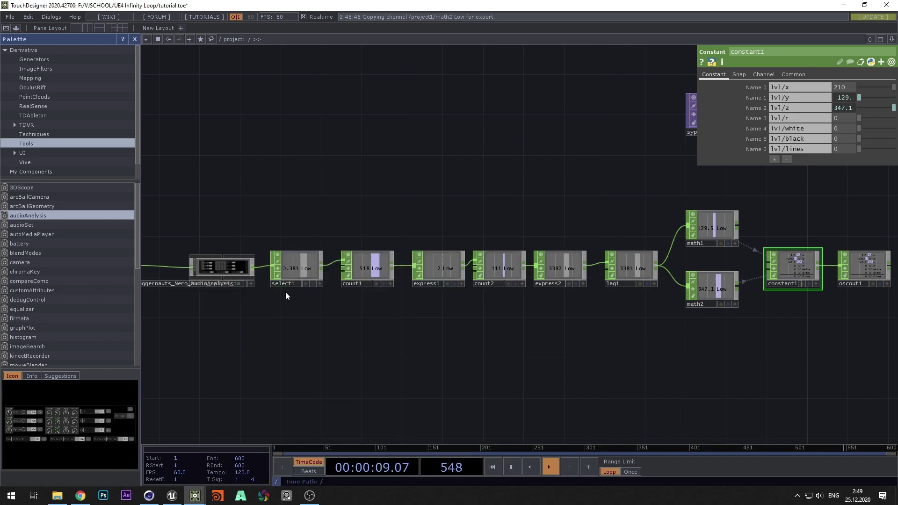
{"action": "right_click", "coordinate": [323, 268]}
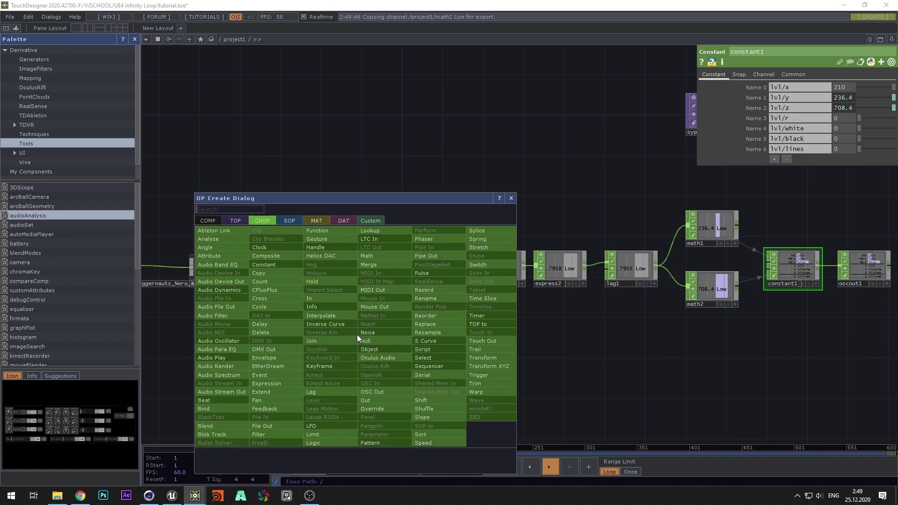
{"action": "left_click", "coordinate": [329, 388]}
{"action": "left_click", "coordinate": [354, 205]}
{"action": "scroll", "coordinate": [360, 201], "scroll_direction": "up", "scroll_amount": 2}
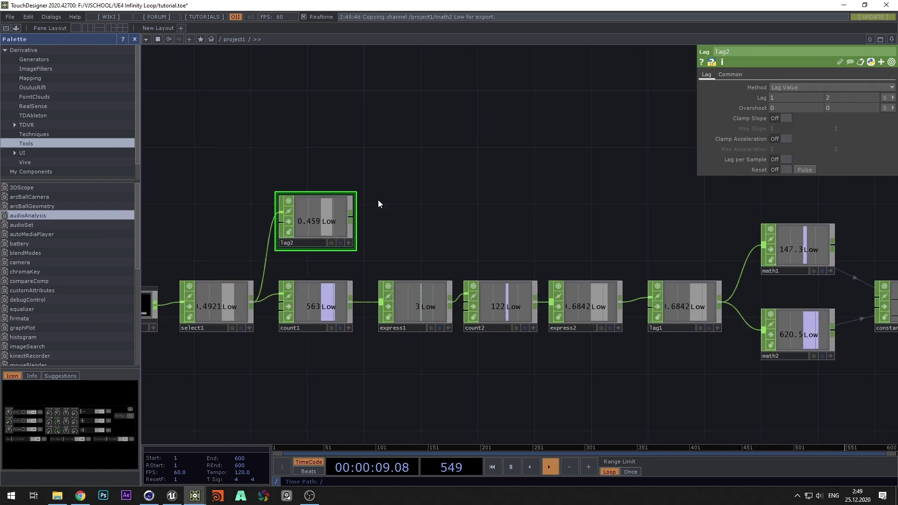
- Add a Math CHOP after the new Lag operator and set its Multiply to 50
{"action": "left_click_drag", "start_coordinate": [404, 216], "coordinate": [405, 216]}
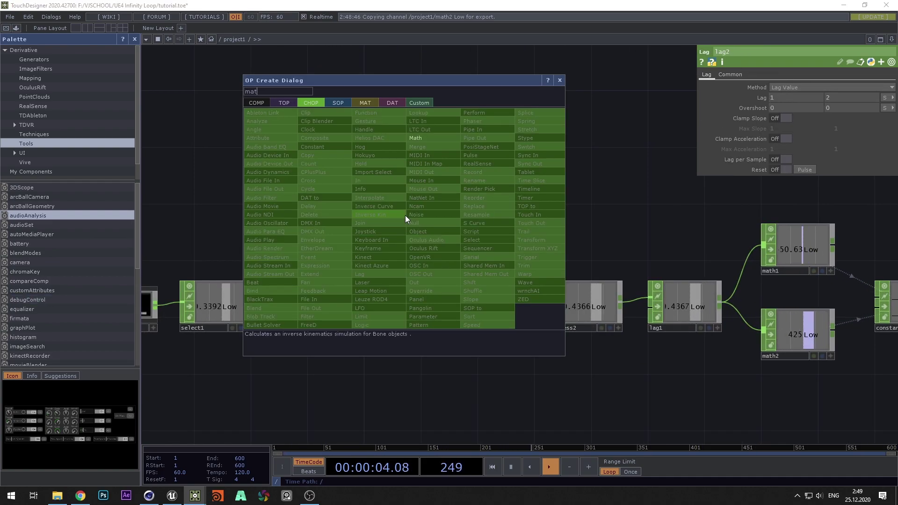
{"action": "left_click", "coordinate": [405, 216]}
{"action": "left_click", "coordinate": [451, 218]}
{"action": "left_click", "coordinate": [728, 74]}
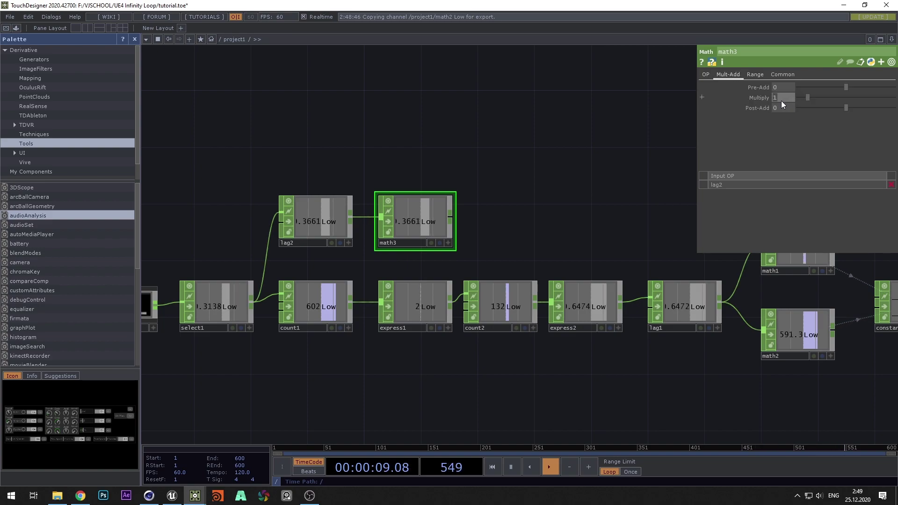
{"action": "type", "text": "50"}
{"action": "key", "text": "Return"}
- Add a Speed CHOP after the Math operator that multiplies by 50
{"action": "left_click_drag", "start_coordinate": [490, 130], "coordinate": [436, 152]}
{"action": "left_click_drag", "start_coordinate": [395, 241], "coordinate": [450, 240]}
{"action": "type", "text": "s"}
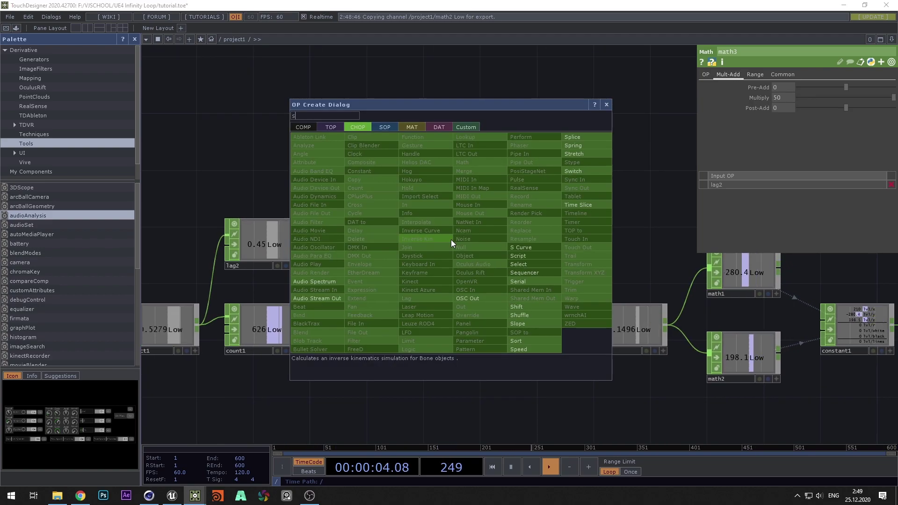
{"action": "type", "text": "peed"}
{"action": "key", "text": "Return"}
{"action": "left_click", "coordinate": [458, 245]}
{"action": "left_click_drag", "start_coordinate": [532, 130], "coordinate": [470, 142]}
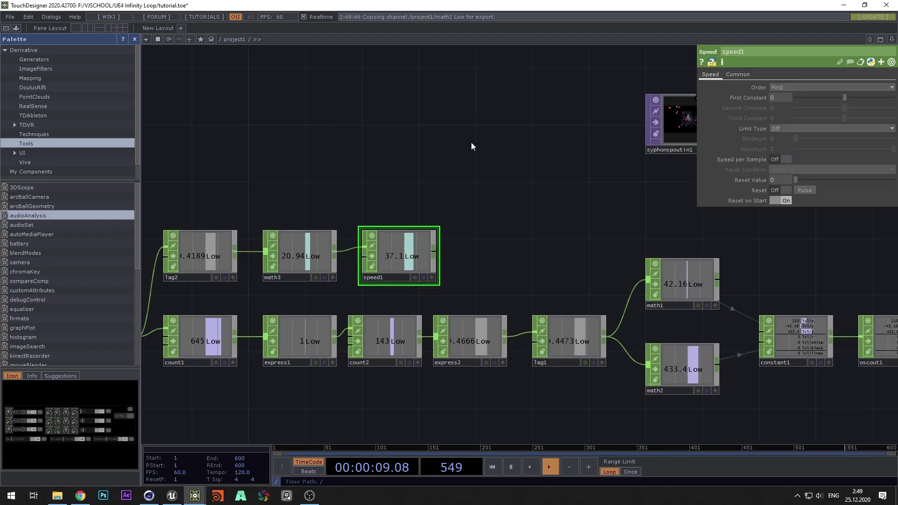
- Add a Math CHOP after the Speed operator and set its Multiply to 150
{"action": "left_click_drag", "start_coordinate": [433, 251], "coordinate": [486, 248]}
{"action": "type", "text": "math"}
{"action": "left_click", "coordinate": [515, 168]}
{"action": "left_click", "coordinate": [516, 249]}
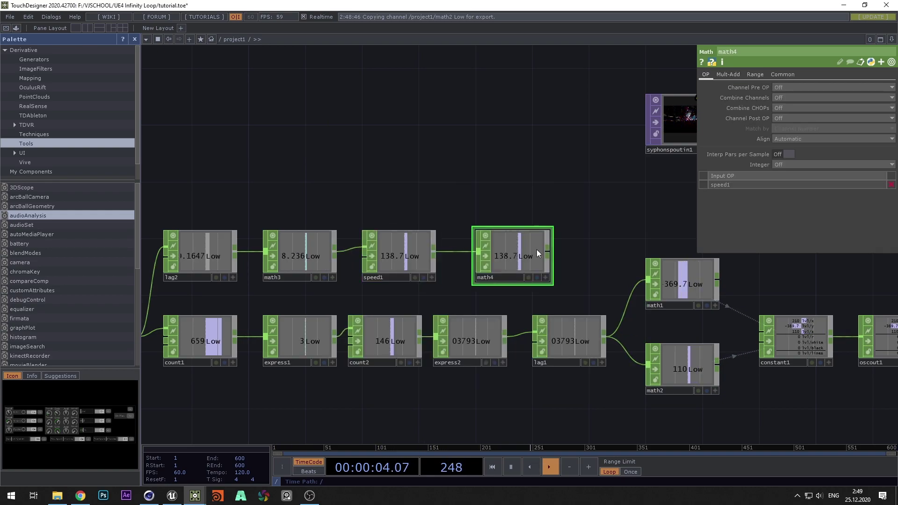
{"action": "left_click", "coordinate": [727, 74]}
{"action": "left_click_drag", "start_coordinate": [555, 185], "coordinate": [328, 186]}
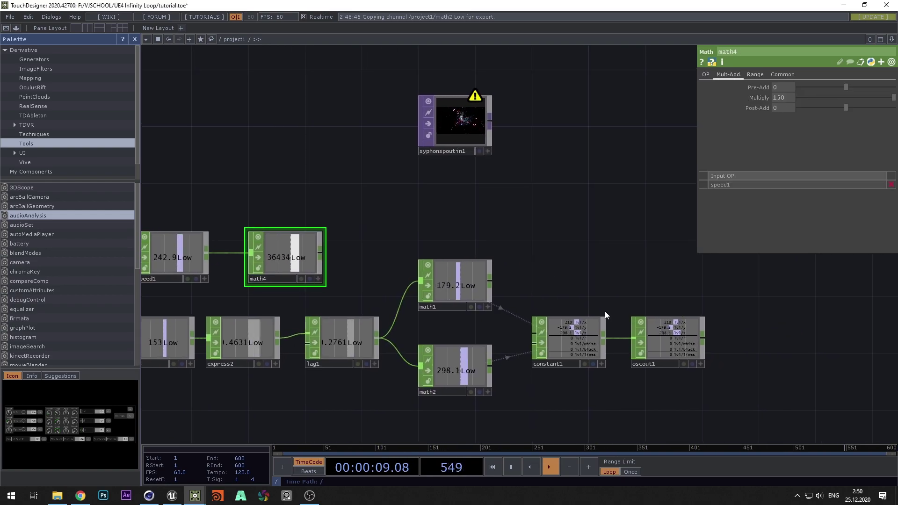
- Make math4's viewer active and reset the accumulated value of the Speed operator
{"action": "left_click", "coordinate": [681, 341]}
{"action": "left_click", "coordinate": [576, 339]}
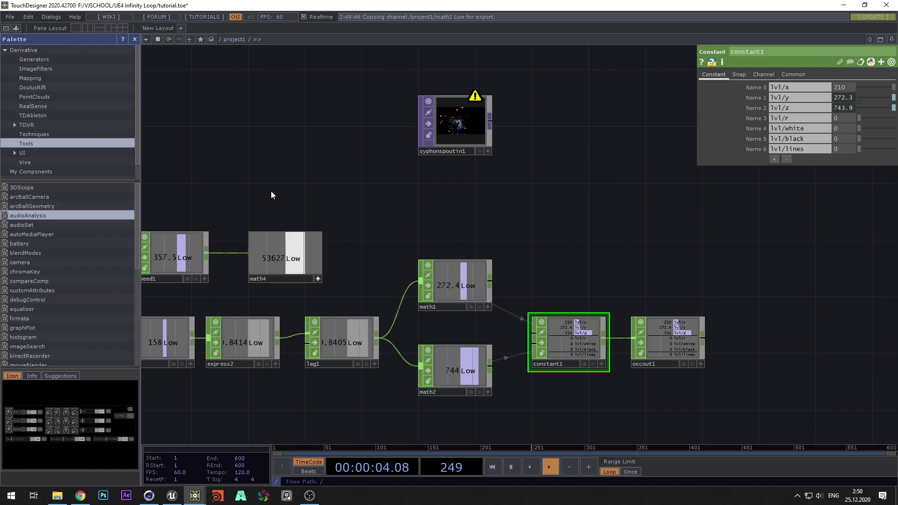
{"action": "left_click_drag", "start_coordinate": [271, 195], "coordinate": [289, 203]}
{"action": "scroll", "coordinate": [225, 195], "scroll_direction": "down", "scroll_amount": 1}
{"action": "left_click_drag", "start_coordinate": [225, 196], "coordinate": [432, 187]}
{"action": "scroll", "coordinate": [432, 187], "scroll_direction": "down", "scroll_amount": 1}
{"action": "scroll", "coordinate": [271, 259], "scroll_direction": "up", "scroll_amount": 2}
{"action": "left_click_drag", "start_coordinate": [267, 264], "coordinate": [341, 261]}
{"action": "left_click_drag", "start_coordinate": [535, 180], "coordinate": [342, 260]}
{"action": "left_click", "coordinate": [337, 299]}
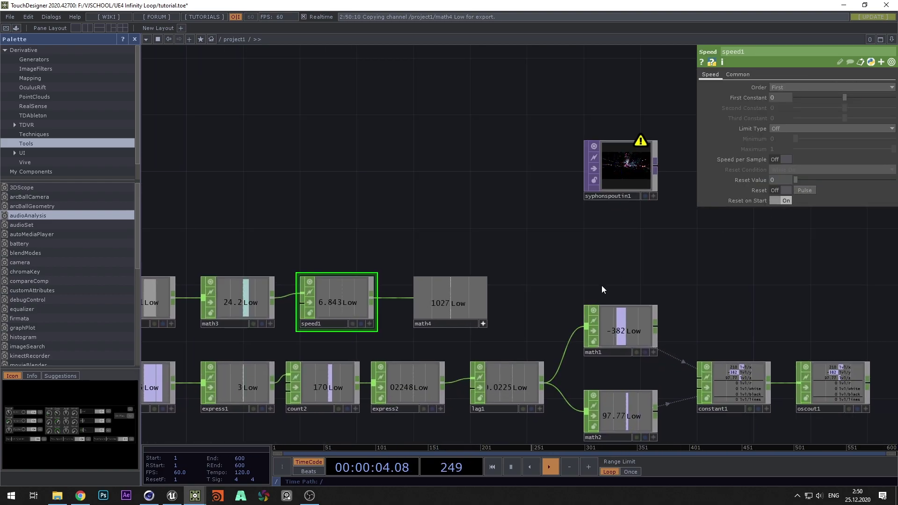
- Link constant1's lvl/x to math4's Low channel as a CHOP reference and show the Spout input as the background
{"action": "left_click", "coordinate": [615, 323]}
{"action": "left_click", "coordinate": [729, 387]}
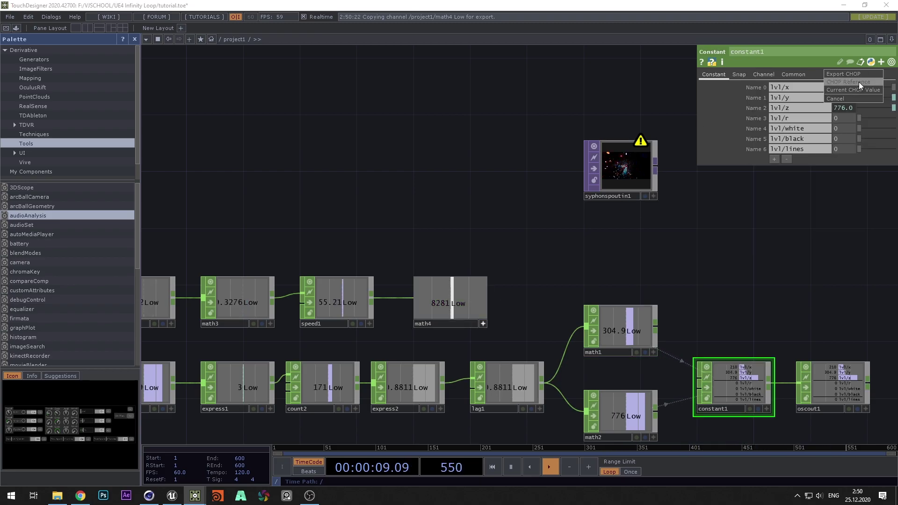
{"action": "left_click", "coordinate": [646, 197]}
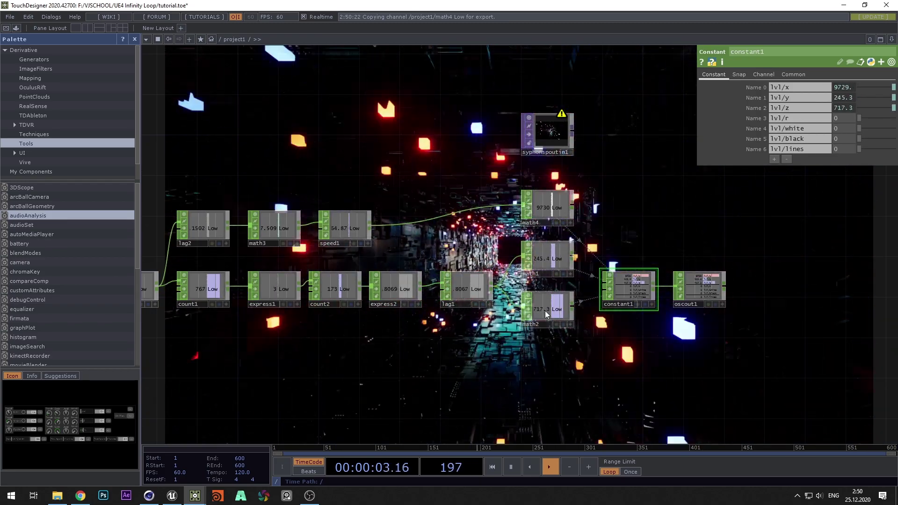
- Space out math4, math1 and math2 in a vertical column in front of constant1
{"action": "left_click_drag", "start_coordinate": [546, 310], "coordinate": [546, 320]}
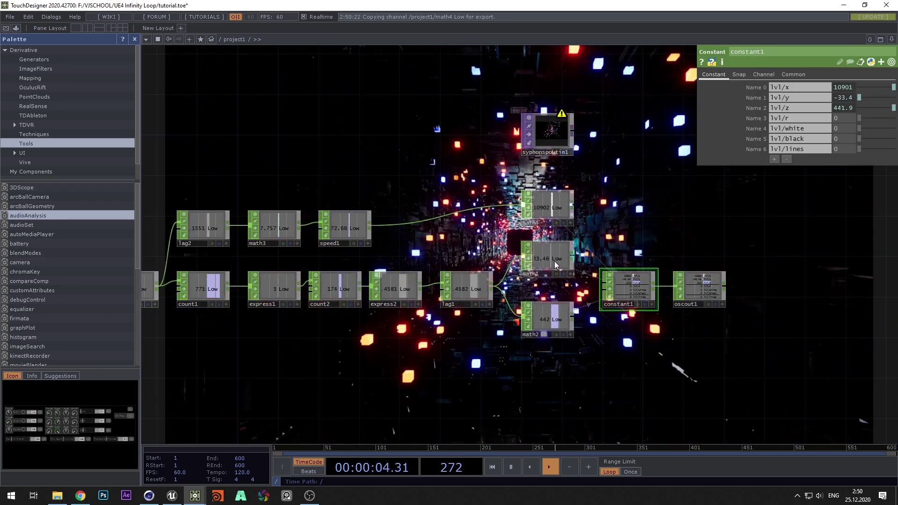
{"action": "left_click_drag", "start_coordinate": [554, 261], "coordinate": [554, 269]}
{"action": "left_click_drag", "start_coordinate": [555, 203], "coordinate": [546, 221]}
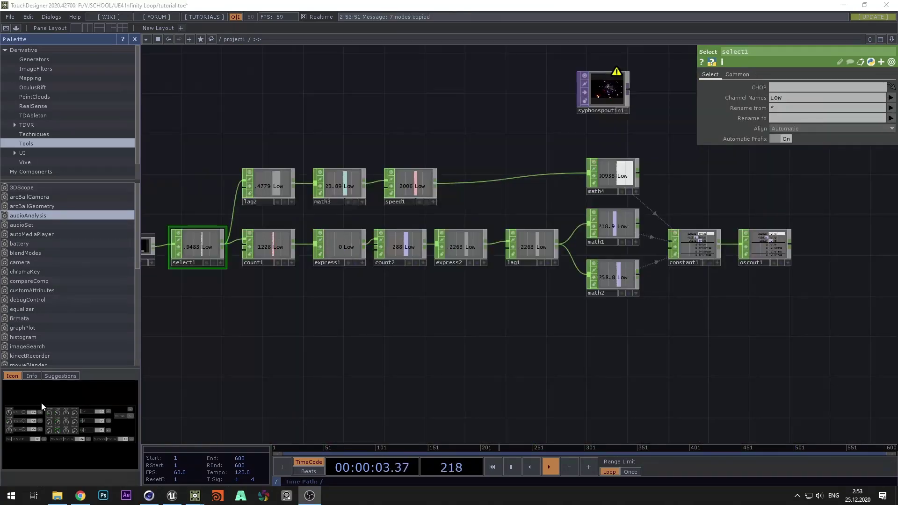
{"action": "left_click", "coordinate": [581, 345]}
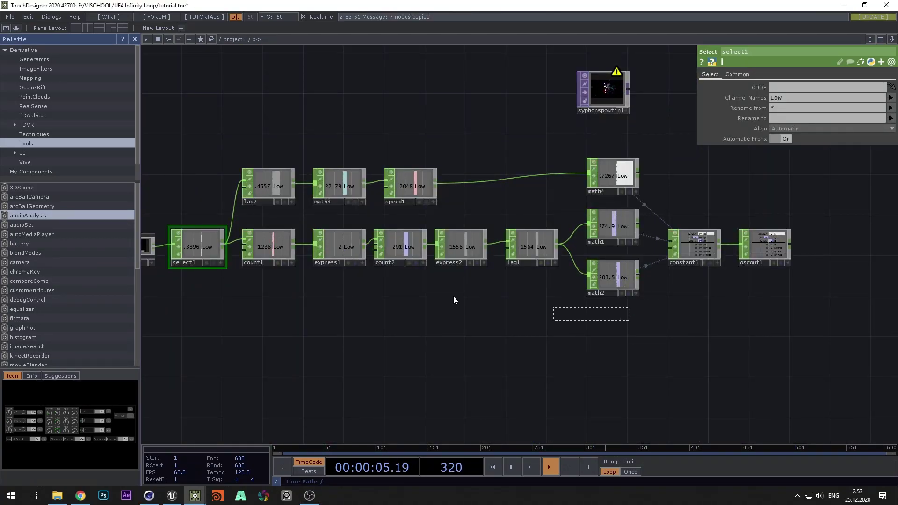
- Duplicate the count, expression, lag and math chain as a lower row fed by select1, and set express3's expression to me.inputVal%16
{"action": "left_click_drag", "start_coordinate": [453, 296], "coordinate": [252, 257]}
{"action": "key", "text": "ctrl+c"}
{"action": "key", "text": "ctrl+v"}
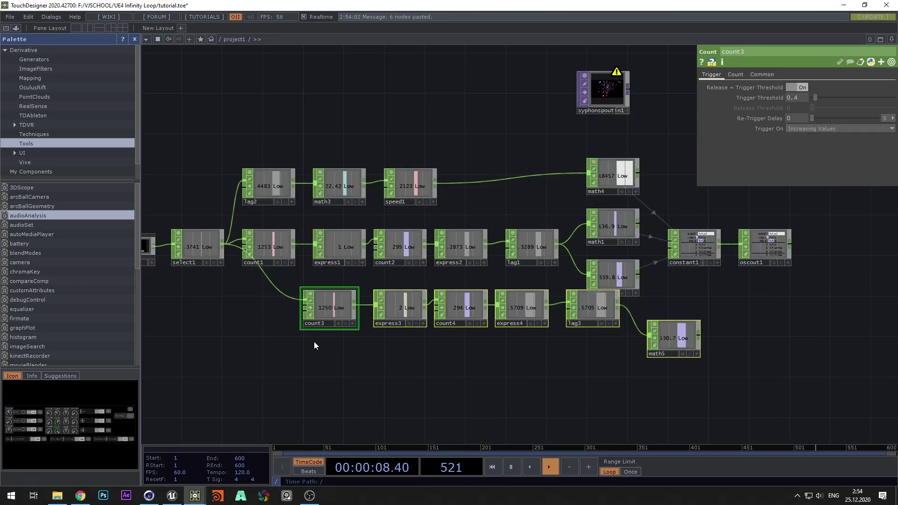
{"action": "left_click_drag", "start_coordinate": [673, 338], "coordinate": [621, 369]}
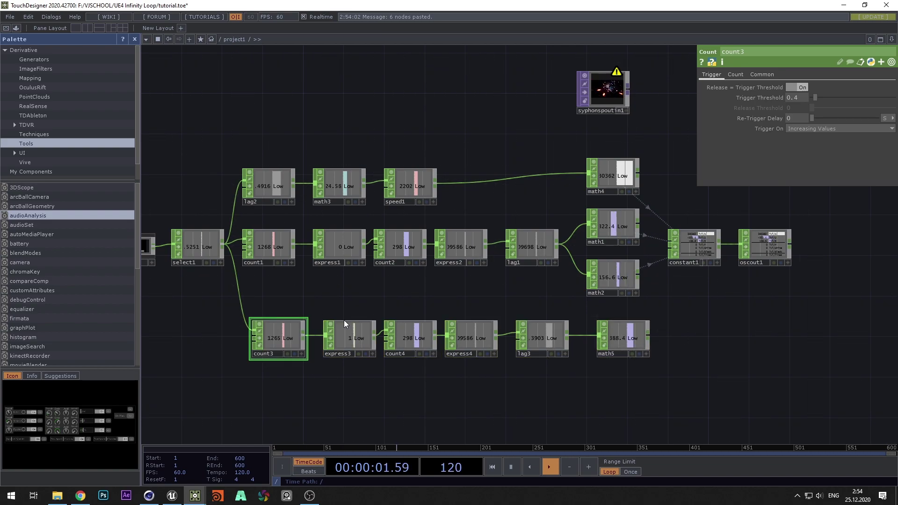
{"action": "left_click", "coordinate": [350, 337]}
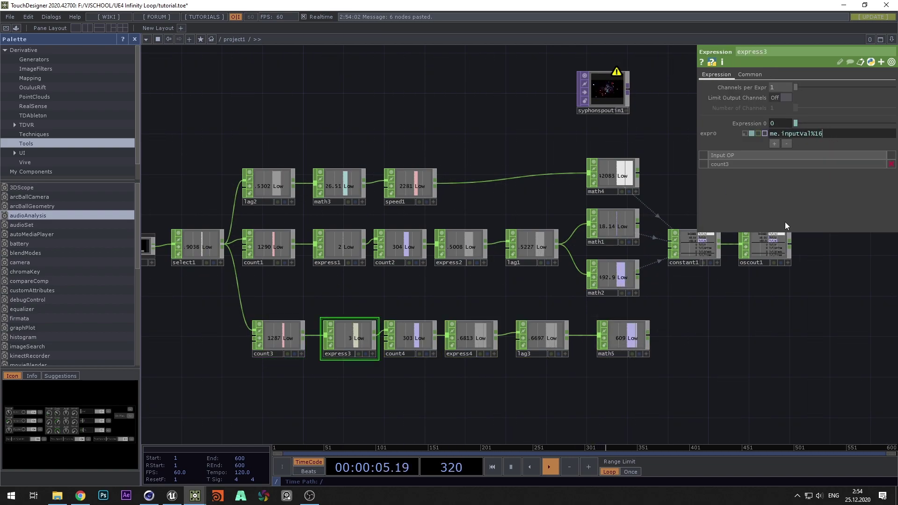
- Change math5's upper To Range value and link constant1's lvl/r to math5's Low channel
{"action": "left_click", "coordinate": [617, 344]}
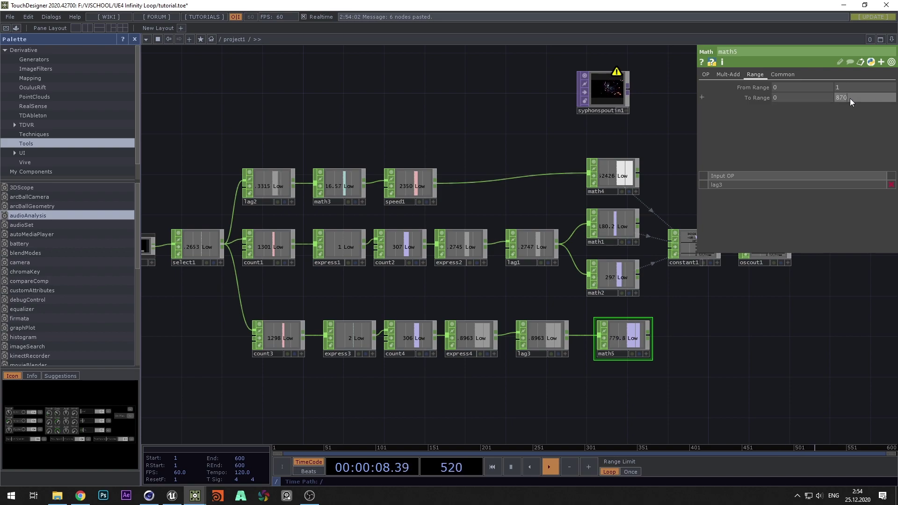
{"action": "left_click", "coordinate": [686, 248]}
{"action": "scroll", "coordinate": [638, 336], "scroll_direction": "up", "scroll_amount": 3}
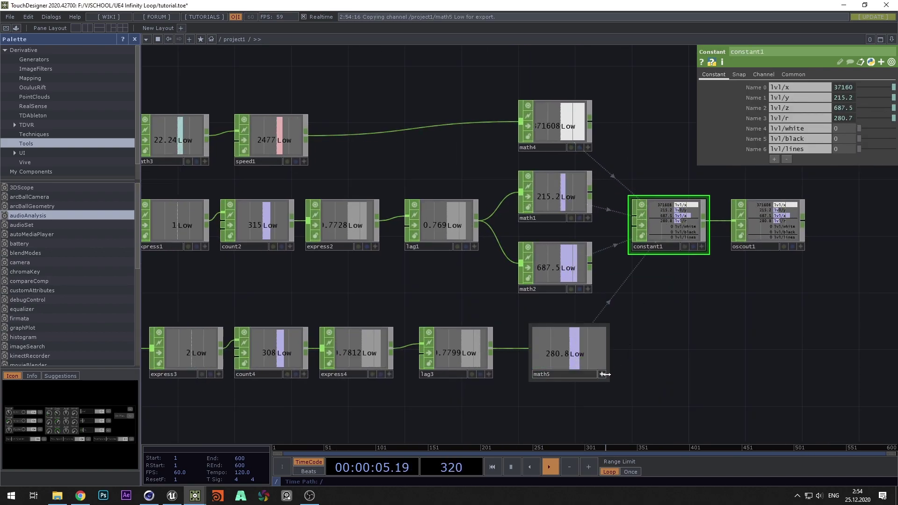
{"action": "scroll", "coordinate": [703, 328], "scroll_direction": "down", "scroll_amount": 3}
- Preview the Spout input as the network background, check the camera motion, and hide the background
{"action": "left_click_drag", "start_coordinate": [712, 328], "coordinate": [678, 357]}
{"action": "scroll", "coordinate": [627, 237], "scroll_direction": "up", "scroll_amount": 3}
{"action": "left_click", "coordinate": [572, 180]}
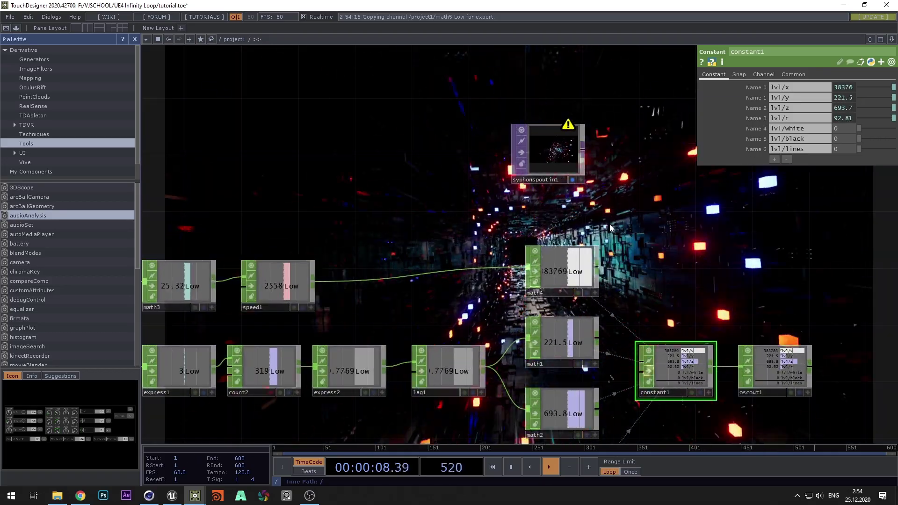
{"action": "left_click_drag", "start_coordinate": [662, 286], "coordinate": [644, 269]}
{"action": "scroll", "coordinate": [644, 269], "scroll_direction": "down", "scroll_amount": 3}
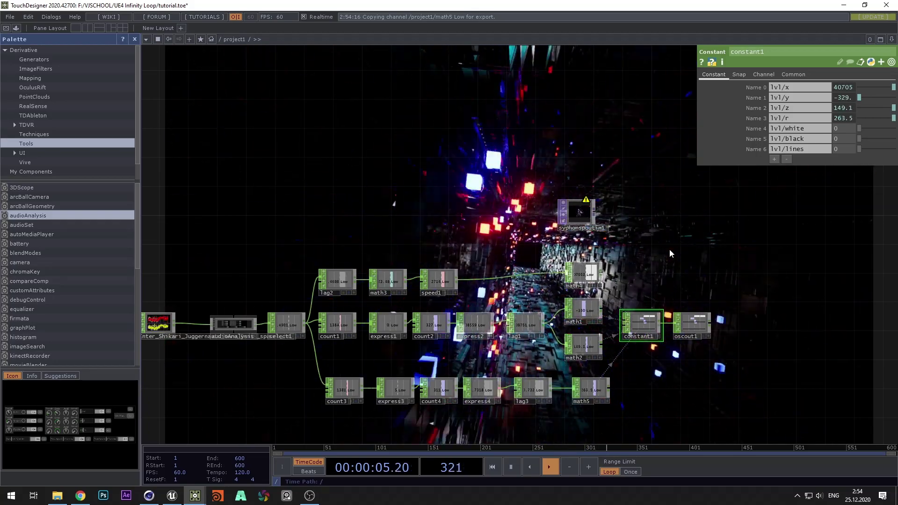
{"action": "scroll", "coordinate": [660, 286], "scroll_direction": "up", "scroll_amount": 5}
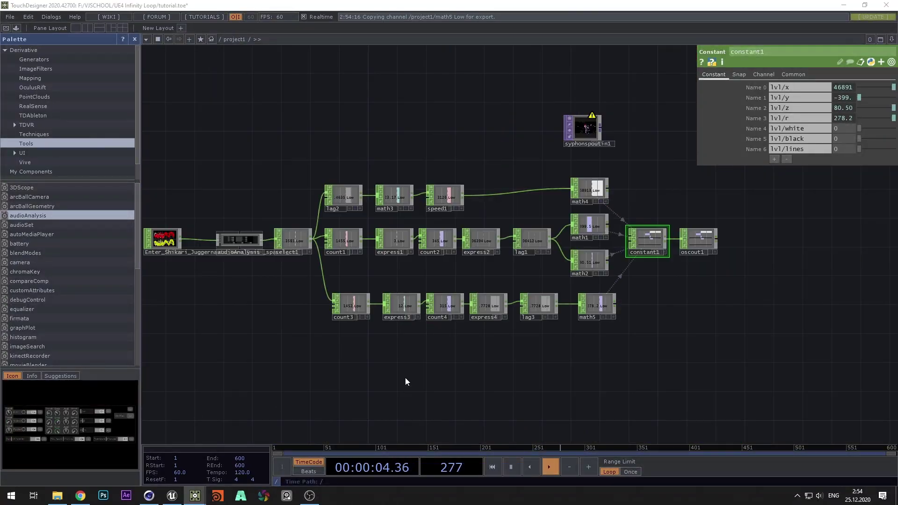
- Duplicate count3, express3 and count4 and place the copies as a new row below them, fed by select1
{"action": "scroll", "coordinate": [405, 377], "scroll_direction": "up", "scroll_amount": 4}
{"action": "right_click_drag", "start_coordinate": [494, 301], "coordinate": [304, 241]}
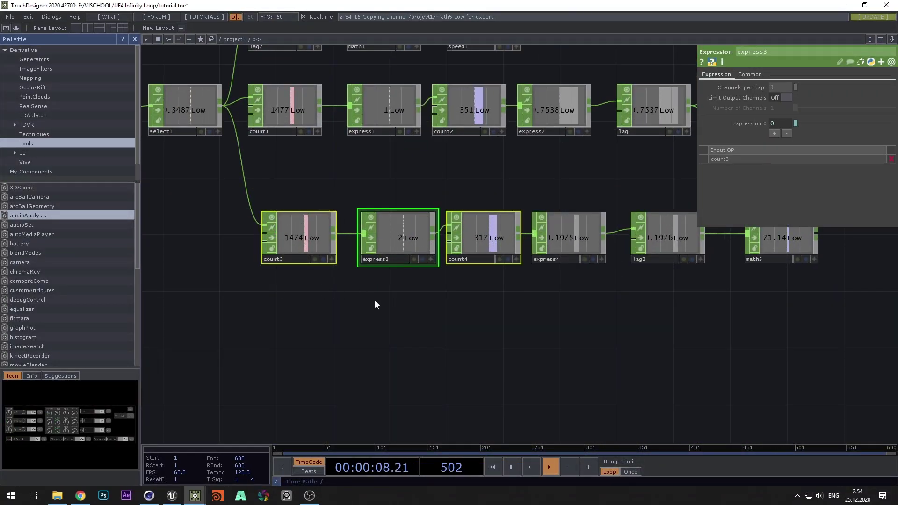
{"action": "key", "text": "ctrl+c"}
{"action": "key", "text": "ctrl+v"}
{"action": "left_click_drag", "start_coordinate": [463, 324], "coordinate": [463, 353]}
{"action": "left_click_drag", "start_coordinate": [616, 311], "coordinate": [544, 313]}
- Add a Logic CHOP after count6 and set its Convert Input to On When Value Changed
{"action": "left_click", "coordinate": [443, 337]}
{"action": "key", "text": "Tab"}
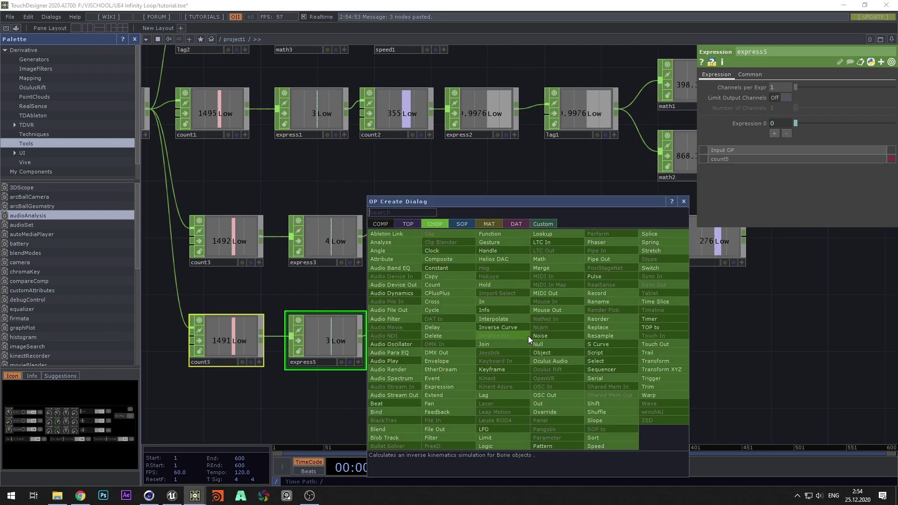
{"action": "type", "text": "log"}
{"action": "left_click", "coordinate": [485, 445]}
{"action": "left_click", "coordinate": [523, 335]}
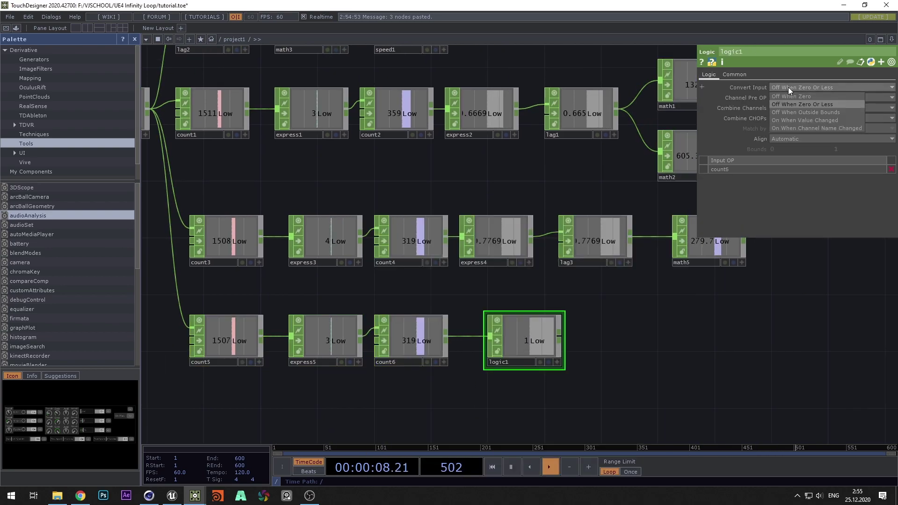
{"action": "left_click", "coordinate": [824, 121]}
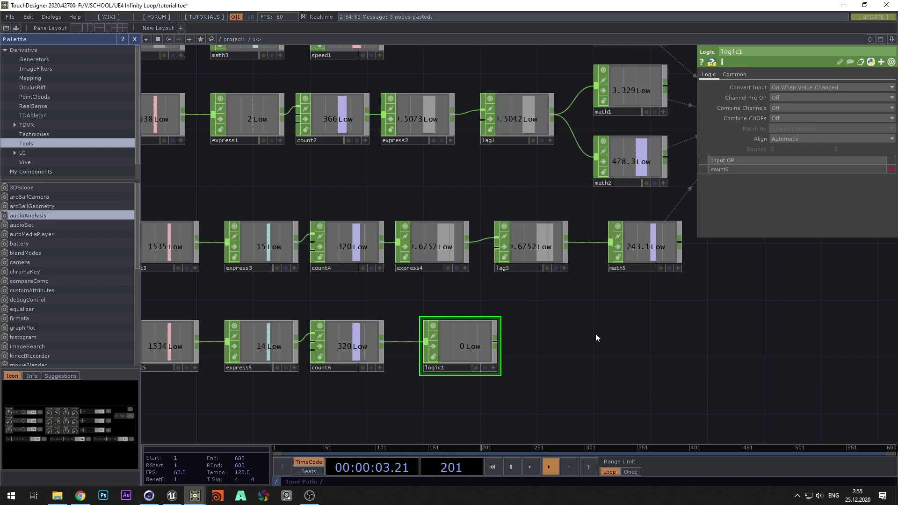
- Duplicate lag3, wire the copy after logic1 below math5, and set its Lag values to 0 and 0.5
{"action": "left_click", "coordinate": [537, 260]}
{"action": "key", "text": "ctrl+c"}
{"action": "key", "text": "ctrl+v"}
{"action": "left_click_drag", "start_coordinate": [531, 324], "coordinate": [588, 351]}
{"action": "left_click_drag", "start_coordinate": [495, 341], "coordinate": [525, 318]}
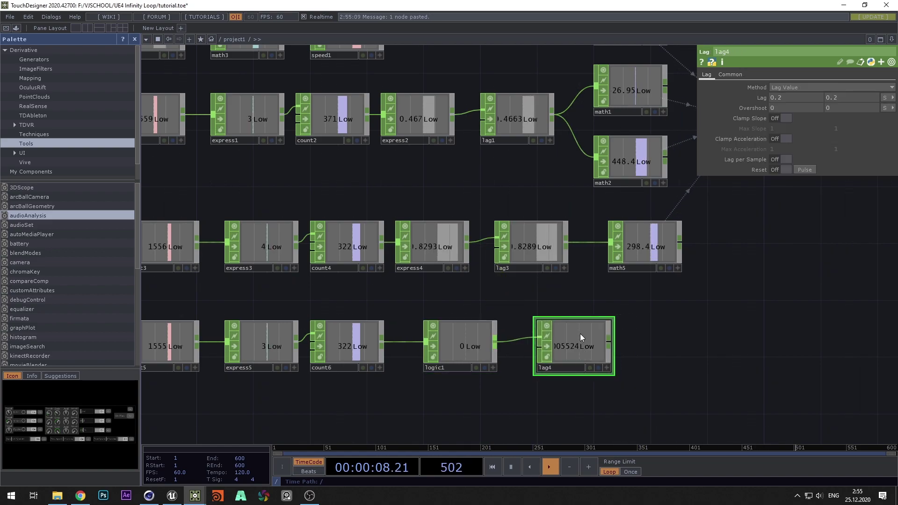
{"action": "double_click", "coordinate": [835, 99]}
{"action": "type", "text": "0.5"}
{"action": "left_click_drag", "start_coordinate": [629, 345], "coordinate": [489, 367]}
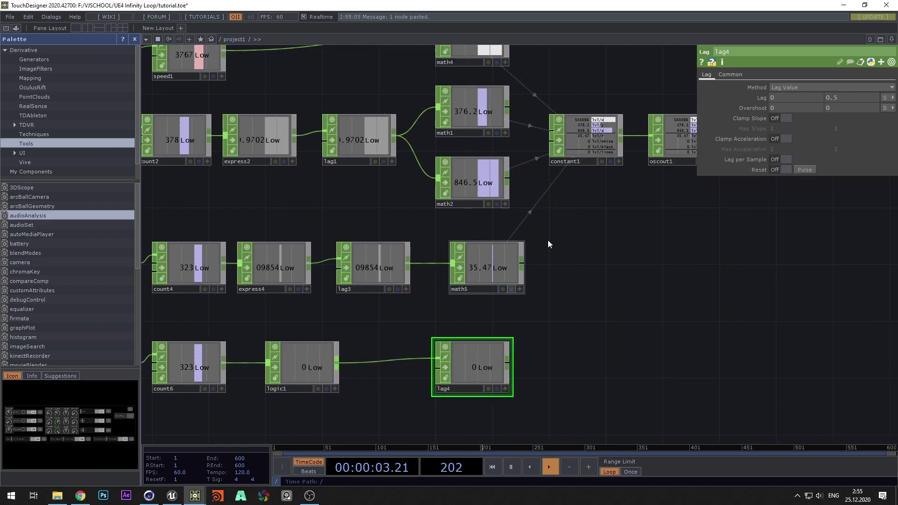
- Link constant1's lvl/white and lvl/lines to lag4's Low channel
{"action": "left_click", "coordinate": [594, 146]}
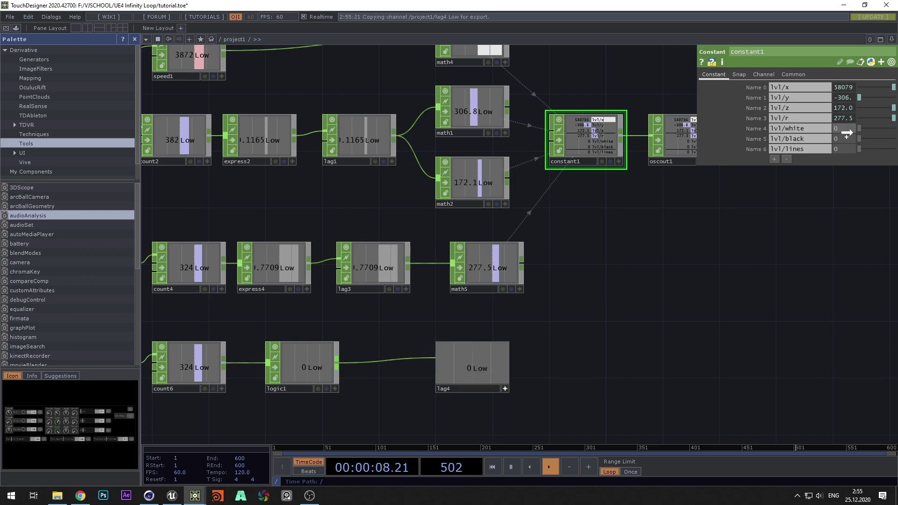
{"action": "left_click", "coordinate": [505, 389]}
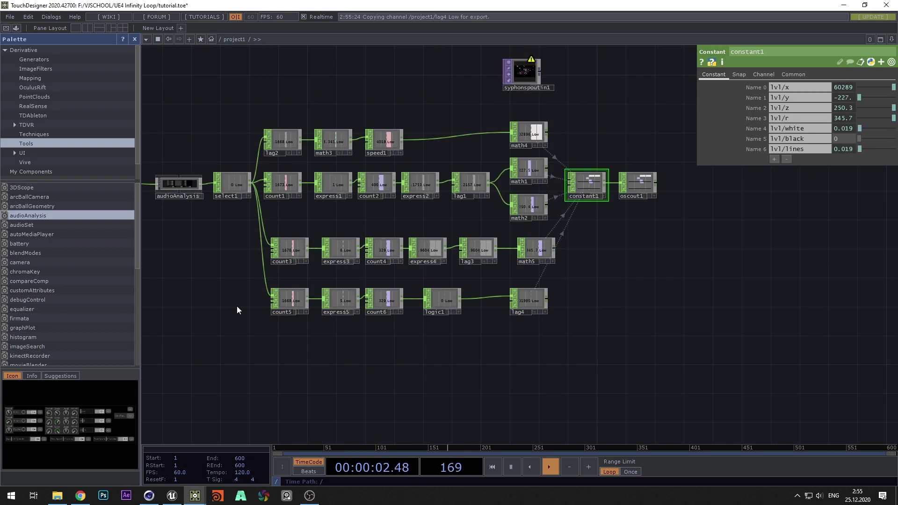
- Branch a Select CHOP off audioAnalysis and place it below count5
{"action": "scroll", "coordinate": [247, 264], "scroll_direction": "up", "scroll_amount": 3}
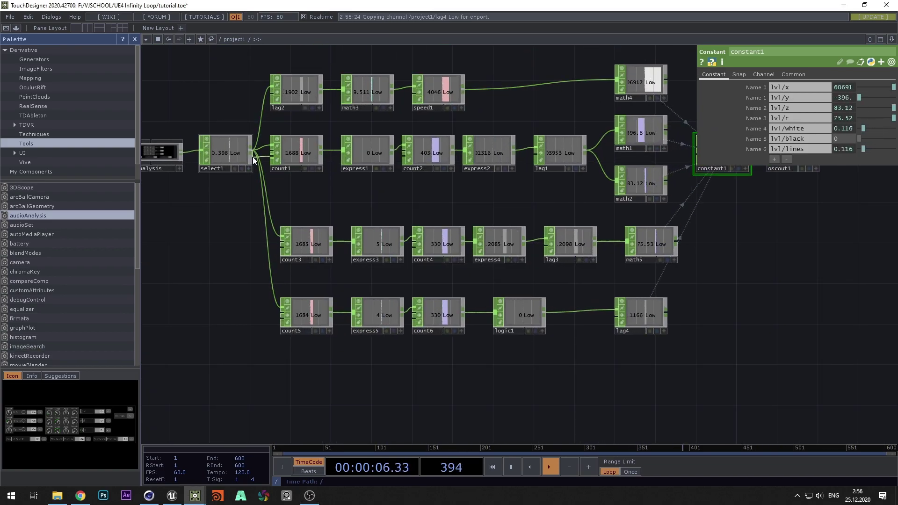
{"action": "left_click_drag", "start_coordinate": [253, 157], "coordinate": [291, 388]}
{"action": "left_click", "coordinate": [359, 375]}
{"action": "left_click", "coordinate": [304, 384]}
{"action": "scroll", "coordinate": [304, 385], "scroll_direction": "up", "scroll_amount": 3}
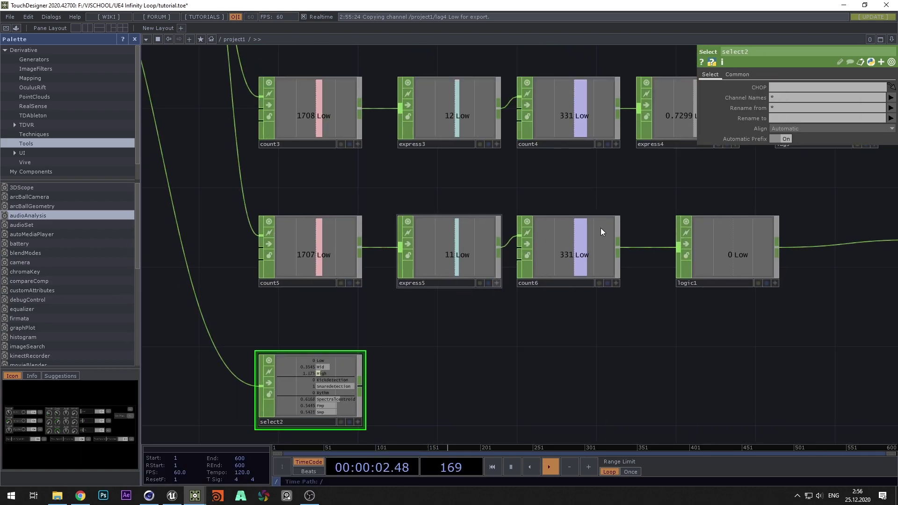
- Limit select2 to the Kickdetection channel and add a Lag CHOP after it with Lag values 0 and 0.2
{"action": "left_click_drag", "start_coordinate": [468, 386], "coordinate": [422, 367]}
{"action": "left_click", "coordinate": [425, 367]}
{"action": "left_click", "coordinate": [423, 371]}
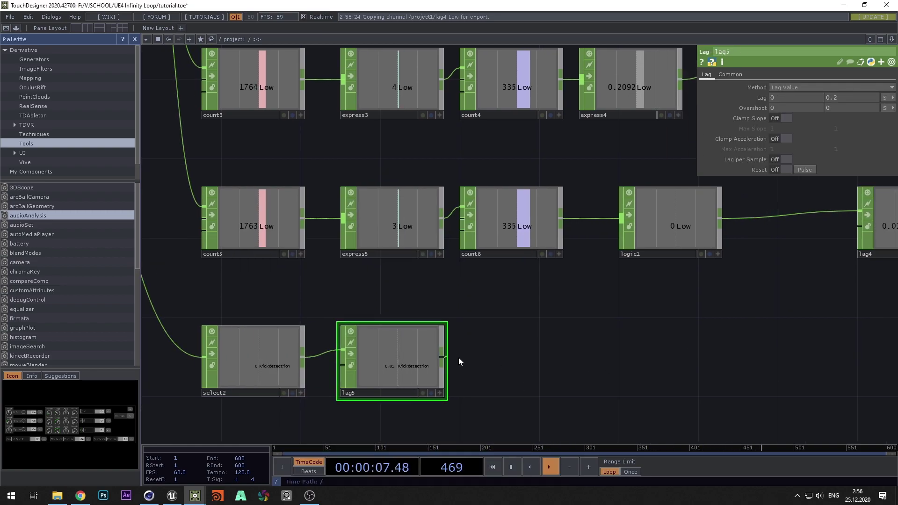
- Add a Math CHOP after lag5 and invert the signal by setting its To Range to 1 and 0
{"action": "key", "text": "Tab"}
{"action": "left_click", "coordinate": [574, 262]}
{"action": "left_click", "coordinate": [526, 360]}
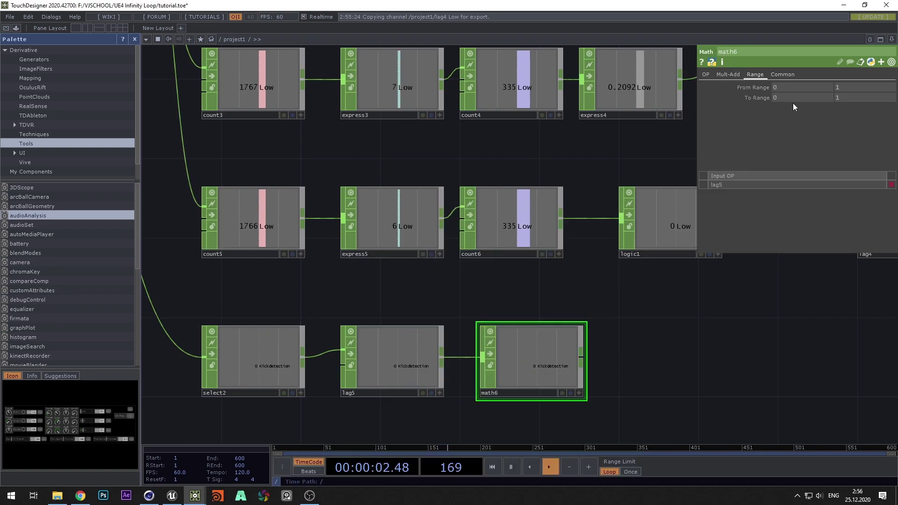
{"action": "left_click", "coordinate": [790, 99]}
{"action": "type", "text": "1"}
{"action": "left_click", "coordinate": [837, 99]}
{"action": "type", "text": "0"}
{"action": "key", "text": "Return"}
- Add a Null CHOP after math6 and place it below lag4
{"action": "left_click_drag", "start_coordinate": [700, 335], "coordinate": [571, 333]}
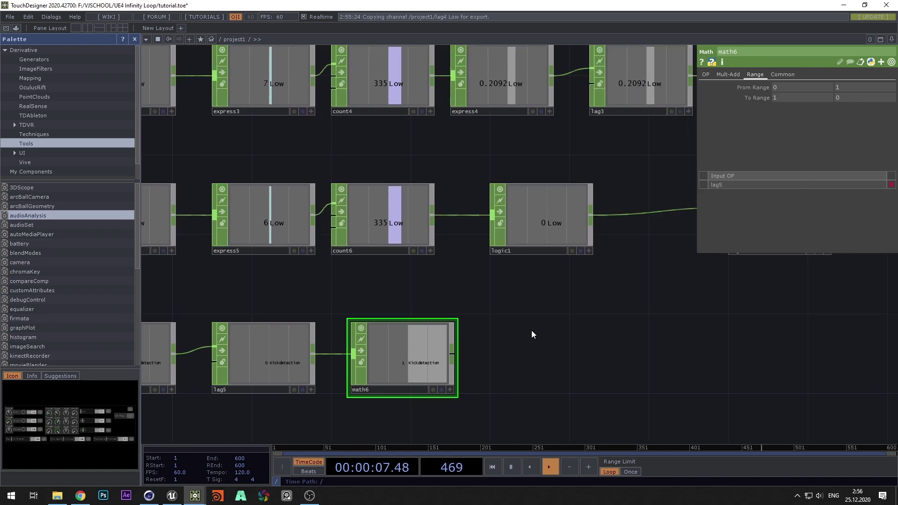
{"action": "scroll", "coordinate": [438, 356], "scroll_direction": "down", "scroll_amount": 3}
{"action": "right_click", "coordinate": [438, 357]}
{"action": "type", "text": "null"}
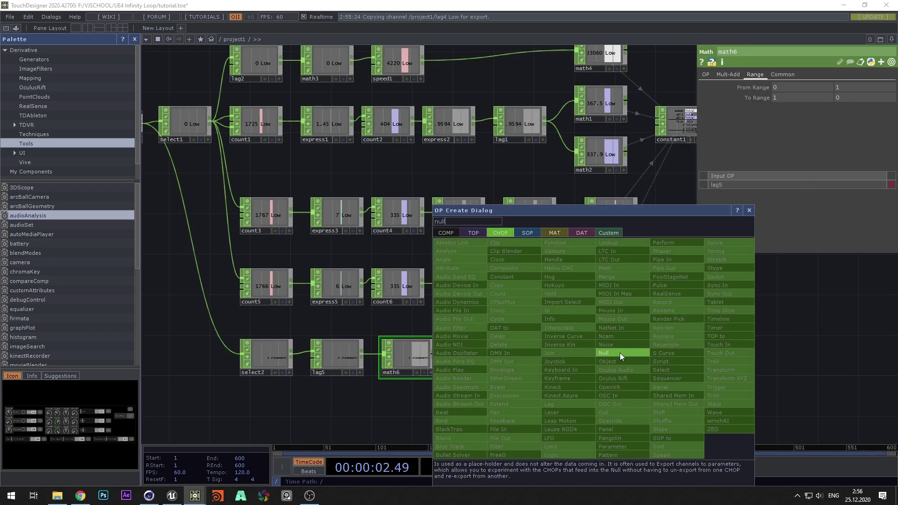
{"action": "left_click", "coordinate": [619, 354]}
{"action": "left_click", "coordinate": [598, 365]}
- Link constant1's lvl/black to null1's Kickdetection channel
{"action": "left_click_drag", "start_coordinate": [673, 189], "coordinate": [628, 224]}
{"action": "left_click", "coordinate": [636, 161]}
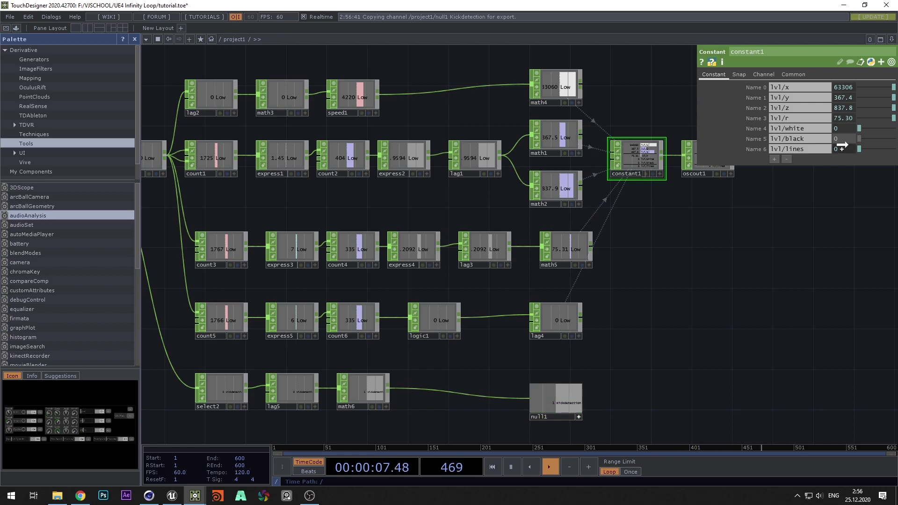
{"action": "left_click_drag", "start_coordinate": [698, 262], "coordinate": [658, 355]}
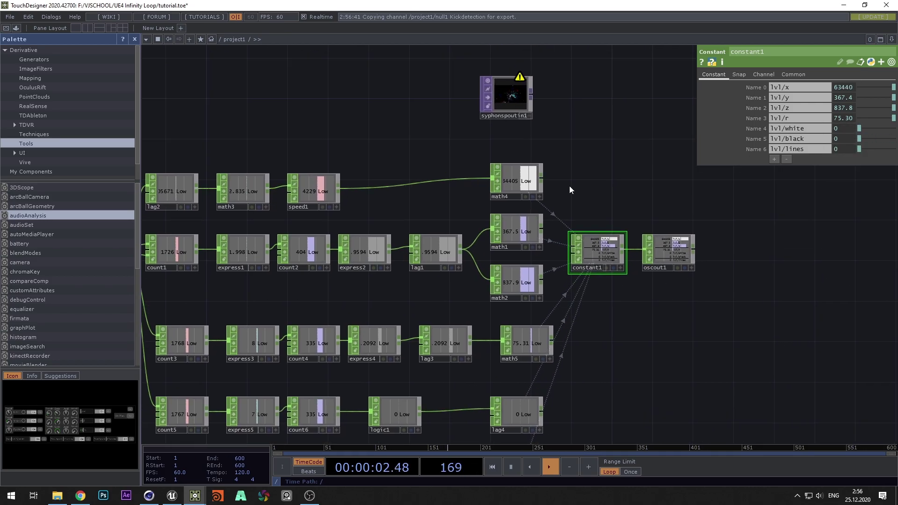
- Show the Spout input as the network background and check how the tunnel reacts to the audio
{"action": "scroll", "coordinate": [523, 124], "scroll_direction": "up", "scroll_amount": 3}
{"action": "left_click", "coordinate": [522, 116]}
{"action": "scroll", "coordinate": [651, 257], "scroll_direction": "down", "scroll_amount": 3}
{"action": "left_click_drag", "start_coordinate": [701, 222], "coordinate": [533, 268]}
{"action": "scroll", "coordinate": [534, 268], "scroll_direction": "down", "scroll_amount": 4}
{"action": "scroll", "coordinate": [535, 269], "scroll_direction": "down", "scroll_amount": 2}
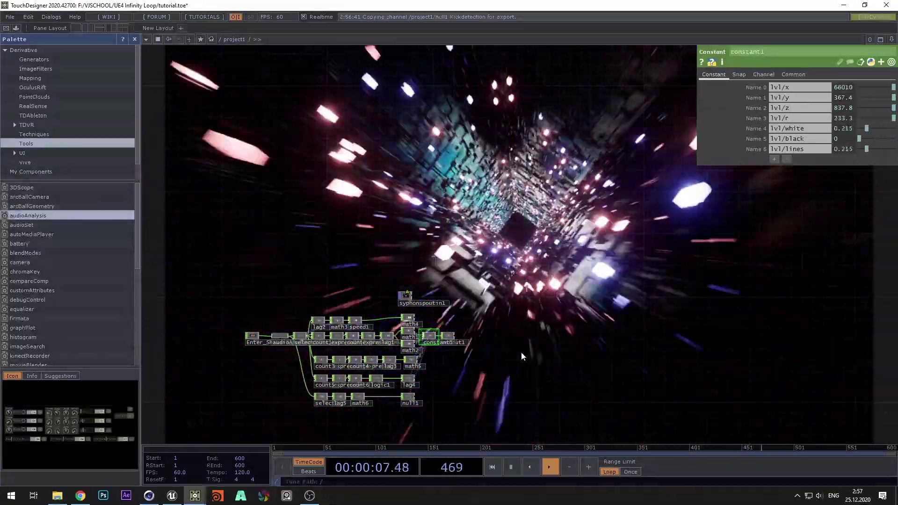
{"action": "scroll", "coordinate": [449, 359], "scroll_direction": "up", "scroll_amount": 2}
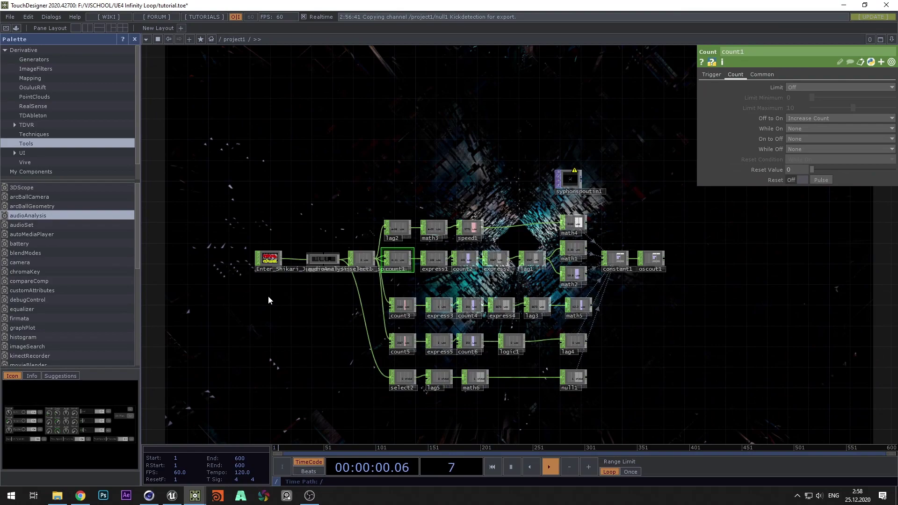
- Create a Button COMP below the audio file input
{"action": "right_click", "coordinate": [262, 302]}
{"action": "left_click", "coordinate": [270, 307]}
{"action": "left_click", "coordinate": [127, 187]}
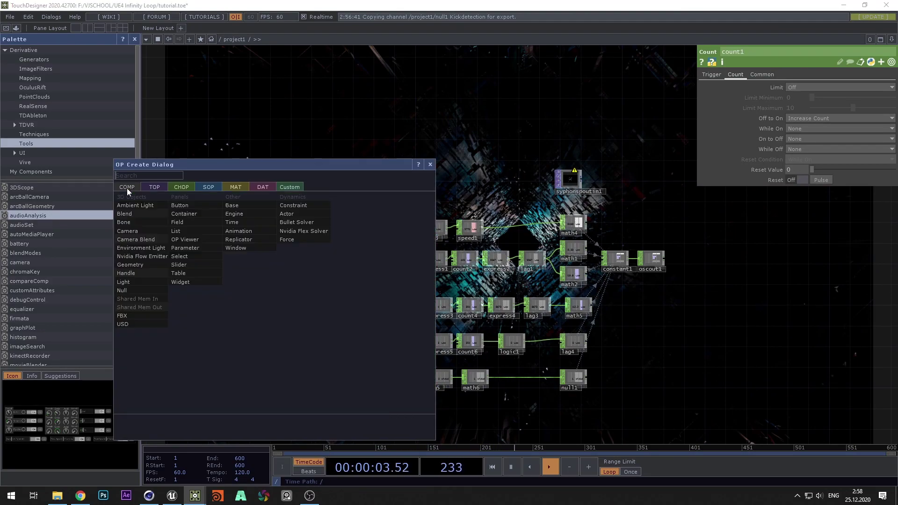
{"action": "type", "text": "but"}
{"action": "left_click", "coordinate": [180, 205]}
{"action": "left_click", "coordinate": [264, 300]}
- Inside button1, change the text of the bg operator to Reset
{"action": "key", "text": "i"}
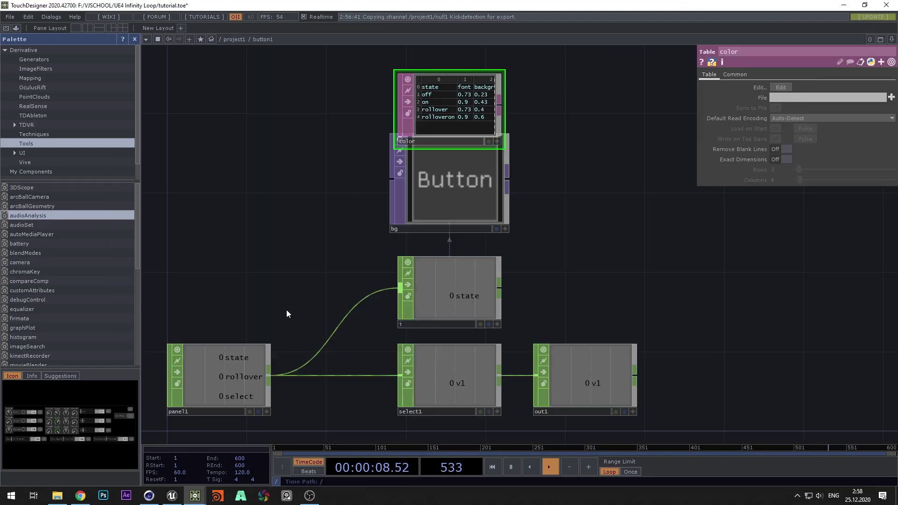
{"action": "left_click", "coordinate": [446, 191]}
{"action": "left_click", "coordinate": [799, 139]}
{"action": "type", "text": "Reset"}
{"action": "key", "text": "Return"}
- Return to project1 and set button1's Button Type to Momentary
{"action": "scroll", "coordinate": [557, 237], "scroll_direction": "down", "scroll_amount": 10}
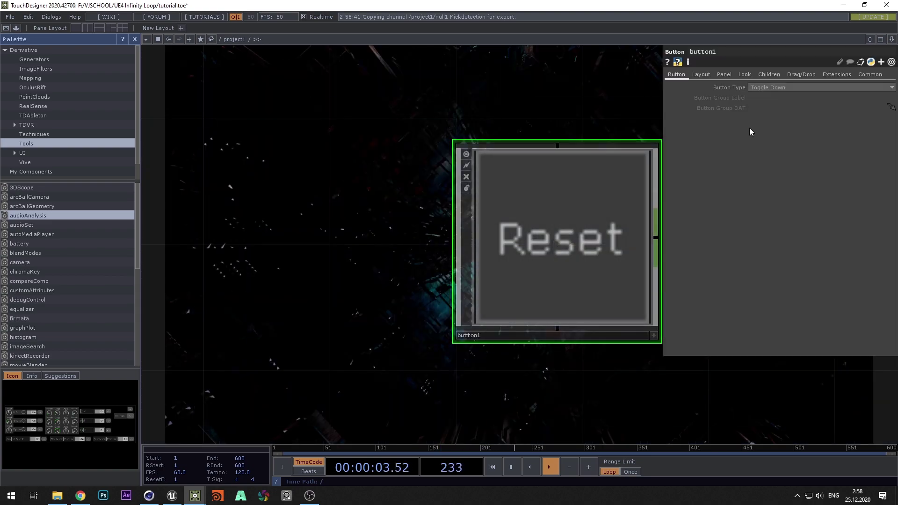
{"action": "left_click", "coordinate": [775, 98]}
{"action": "left_click_drag", "start_coordinate": [575, 117], "coordinate": [357, 153]}
- Add a Null CHOP after button1
{"action": "scroll", "coordinate": [332, 195], "scroll_direction": "down", "scroll_amount": 5}
{"action": "left_click_drag", "start_coordinate": [374, 218], "coordinate": [305, 294]}
{"action": "left_click", "coordinate": [307, 297]}
{"action": "key", "text": "Tab"}
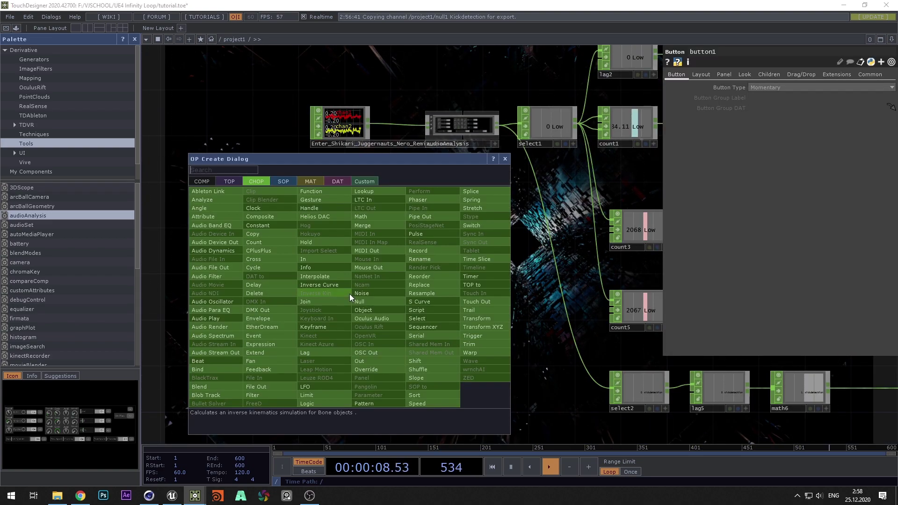
{"action": "type", "text": "null"}
{"action": "left_click", "coordinate": [365, 301]}
{"action": "left_click", "coordinate": [373, 306]}
- Link speed1's Reset parameter to null2's v1 channel
{"action": "left_click_drag", "start_coordinate": [856, 276], "coordinate": [748, 277]}
{"action": "scroll", "coordinate": [748, 276], "scroll_direction": "down", "scroll_amount": 4}
{"action": "left_click_drag", "start_coordinate": [776, 220], "coordinate": [653, 236]}
{"action": "scroll", "coordinate": [726, 248], "scroll_direction": "up", "scroll_amount": 1}
{"action": "left_click", "coordinate": [608, 156]}
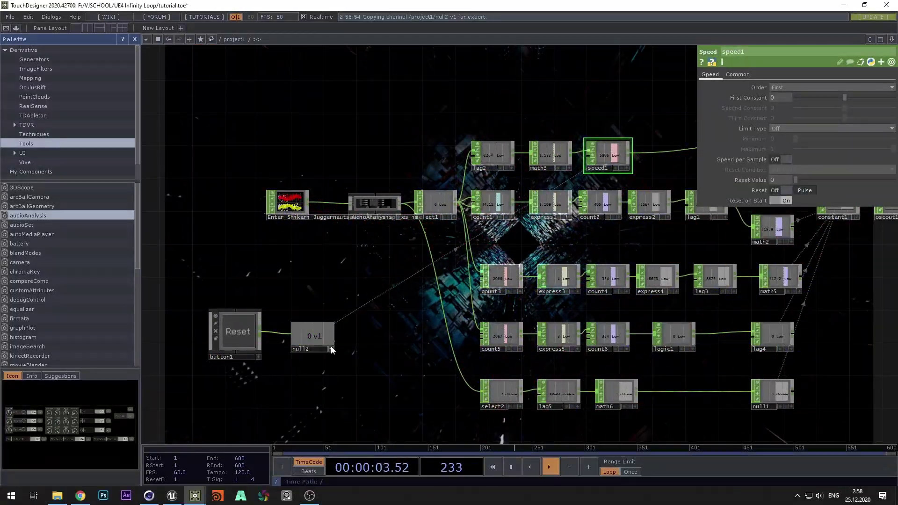
- Shrink the TouchDesigner window and float it over the Unreal Editor, leaving the editor's Play control uncovered
{"action": "left_click_drag", "start_coordinate": [504, 5], "coordinate": [505, 63]}
{"action": "left_click", "coordinate": [688, 45]}
{"action": "left_click", "coordinate": [597, 35]}
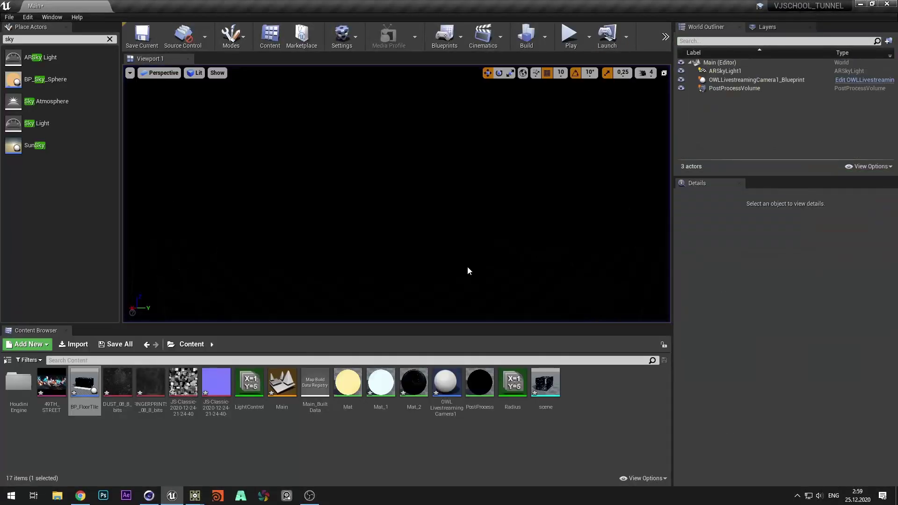
{"action": "left_click", "coordinate": [190, 498]}
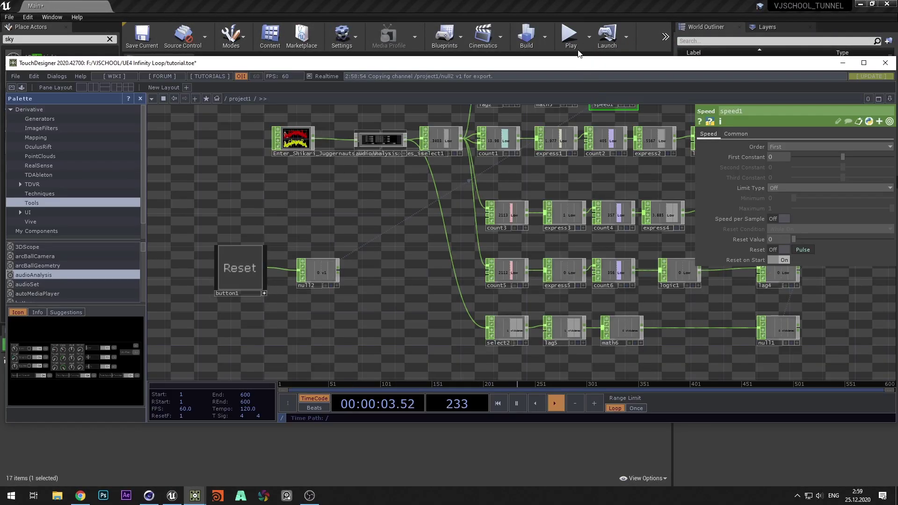